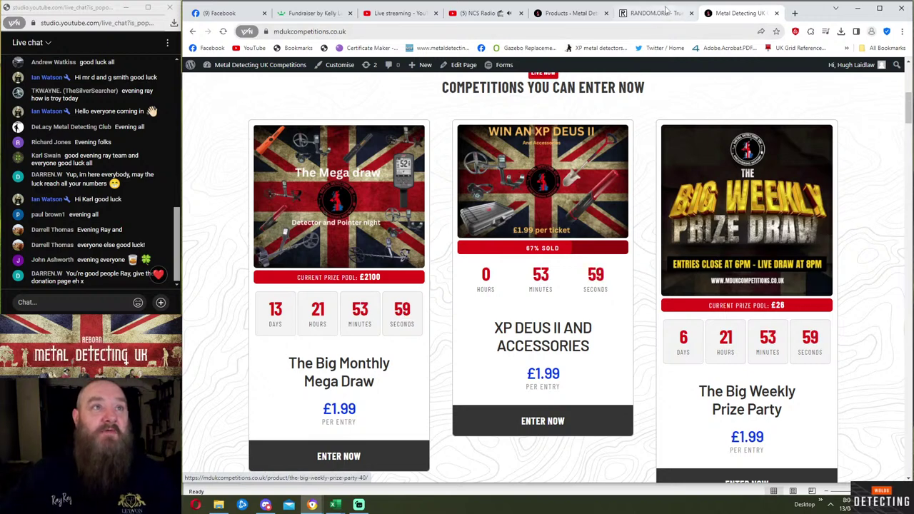
- Switch to the open RANDOM.ORG page and reload it
left_click(668, 13)
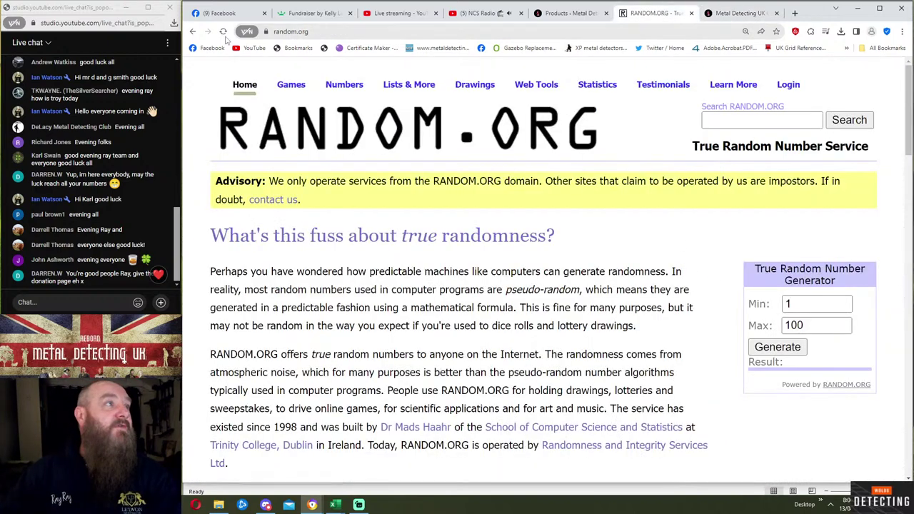
left_click(223, 33)
left_click(582, 105)
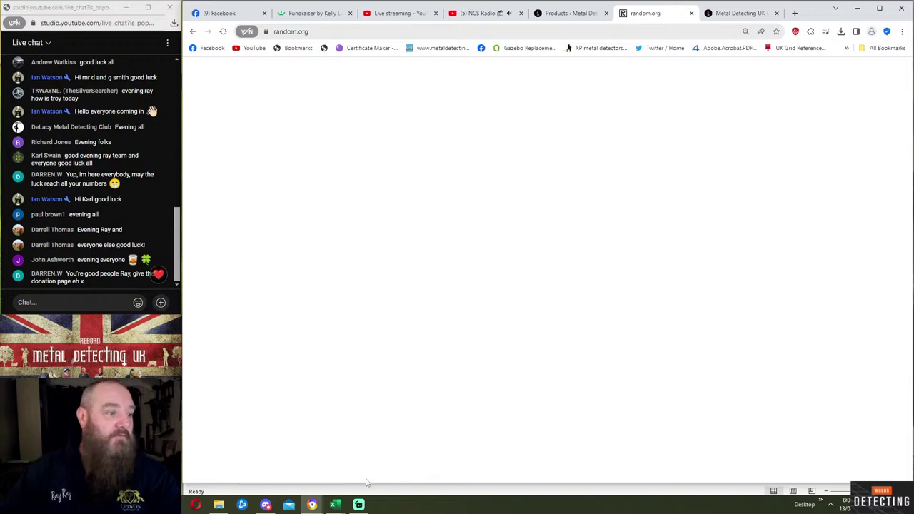
- Switch to the MDUK PRIZES NEW workbook in Excel and examine the column C prices, the camping weekender entries and the full prize list
left_click(337, 506)
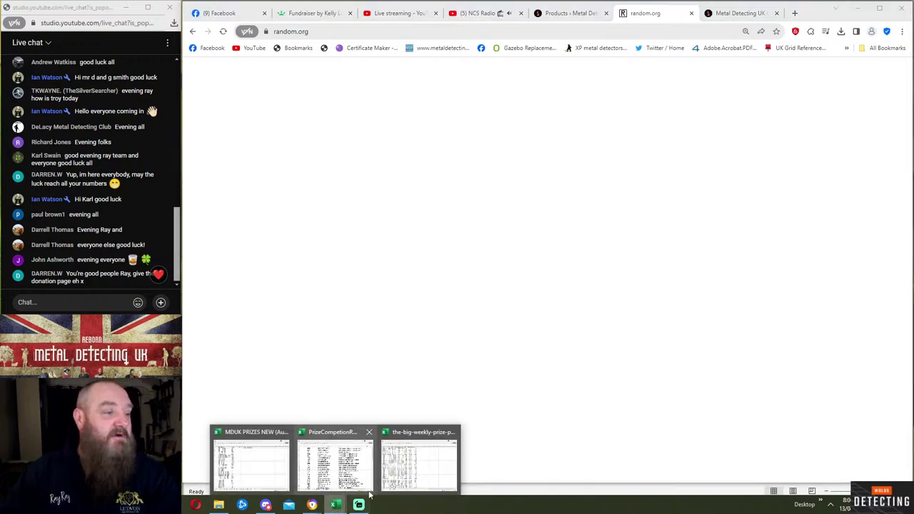
left_click(260, 472)
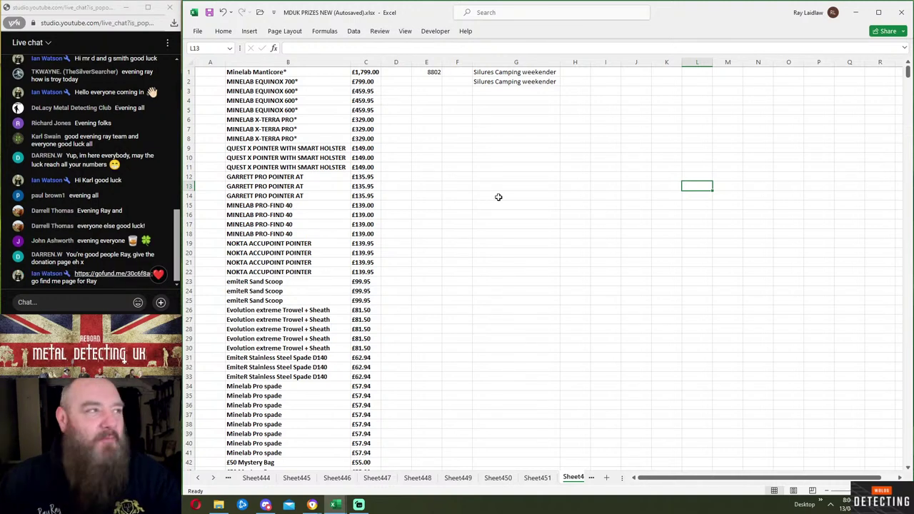
left_click(370, 62)
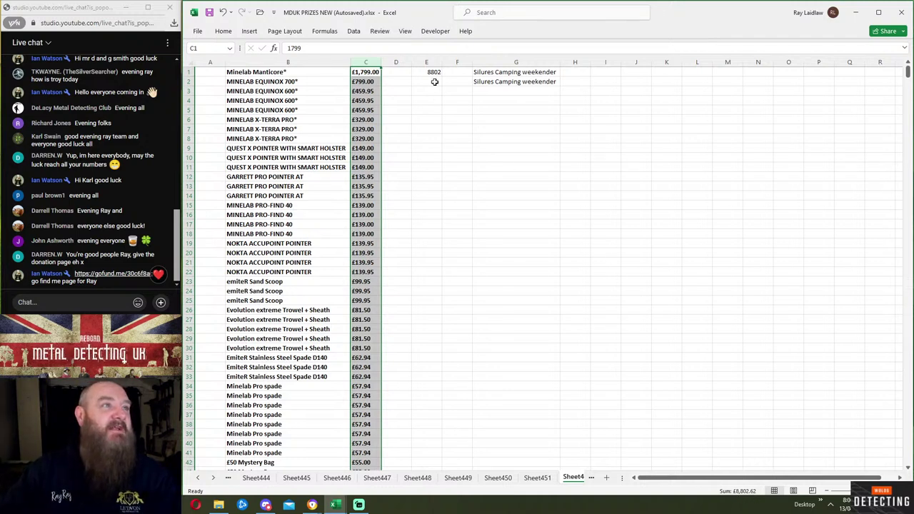
left_click(506, 81)
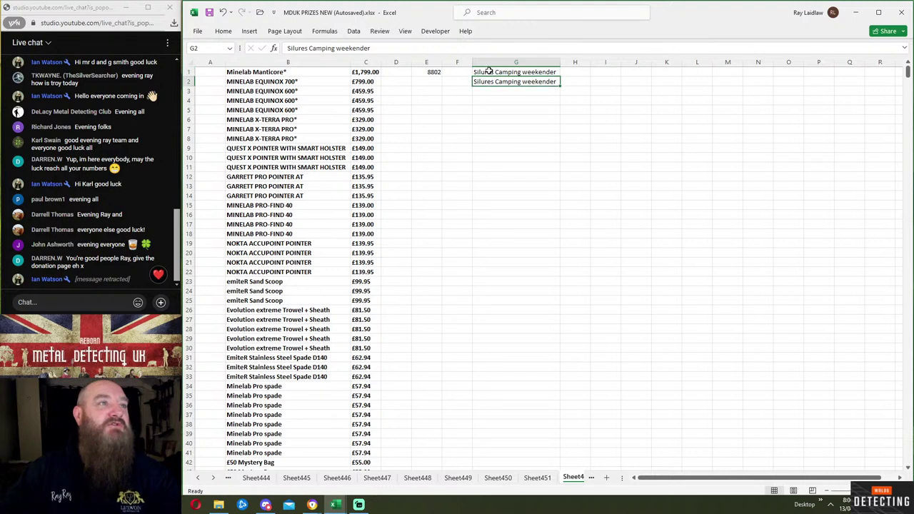
left_click(489, 72)
left_click(490, 81)
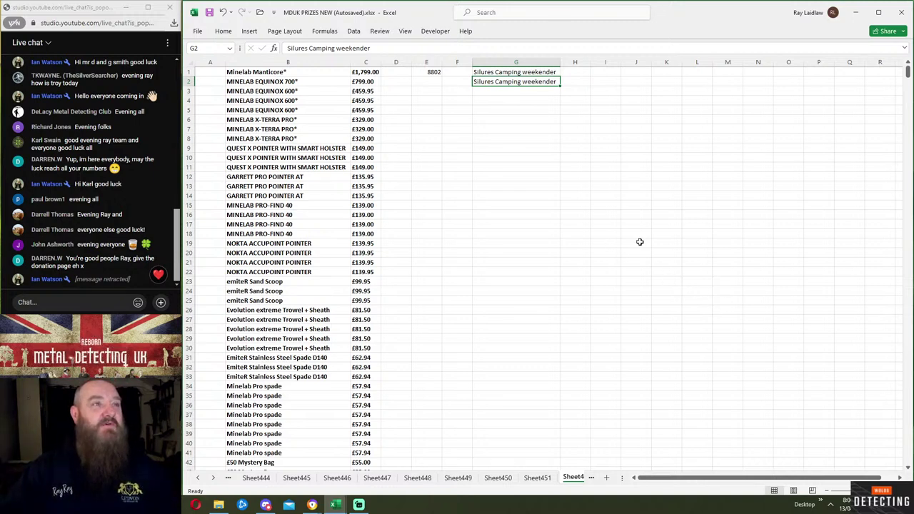
left_click(538, 74)
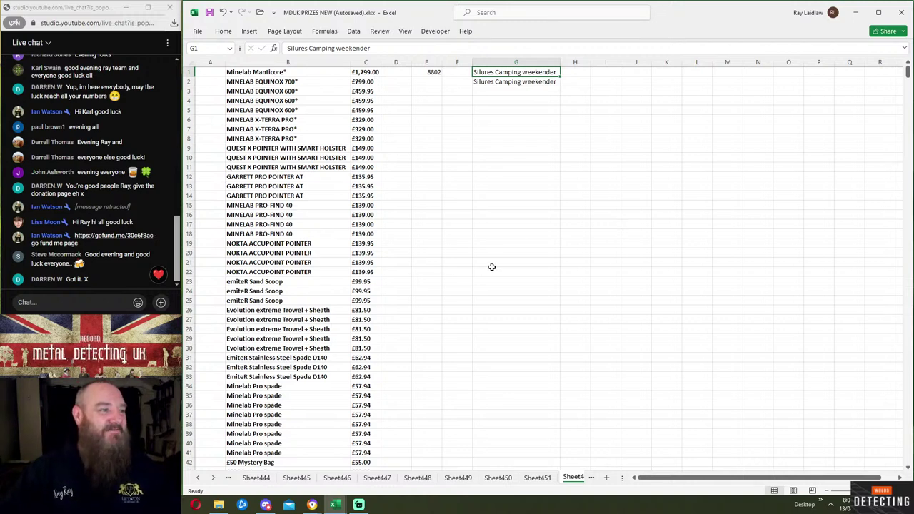
scroll(438, 265, "down", 7)
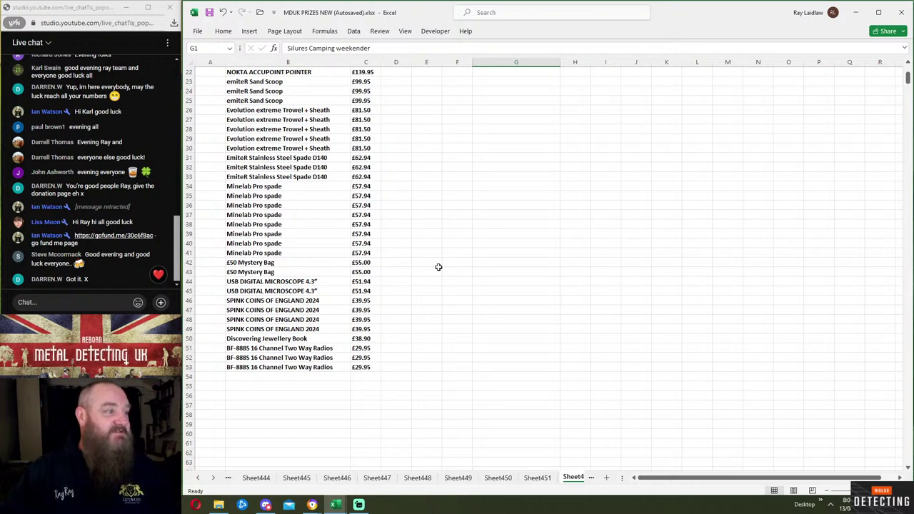
scroll(439, 267, "up", 7)
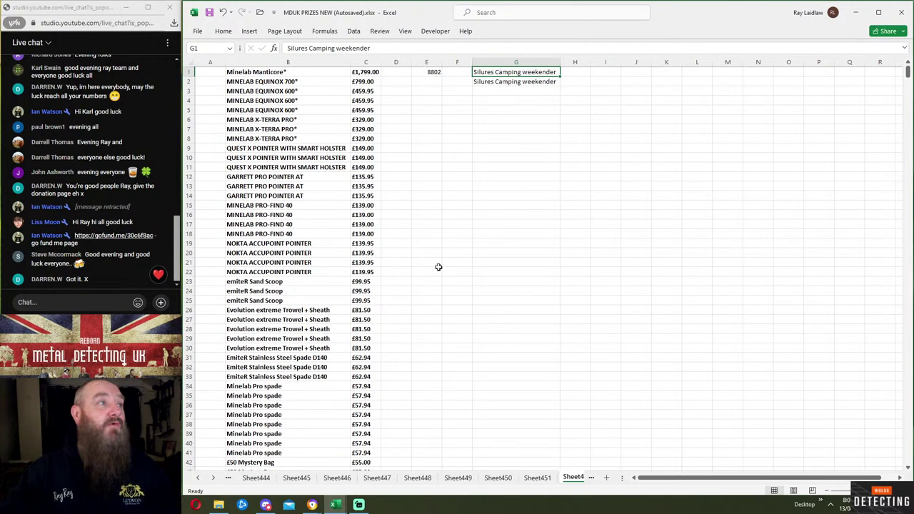
- Copy the Minelab Manticore and MINELAB EQUINOX 700 entries with their prices from B1:C2 to G3, below the camping weekender entries
left_click_drag(363, 84, 300, 72)
right_click(300, 71)
left_click(343, 108)
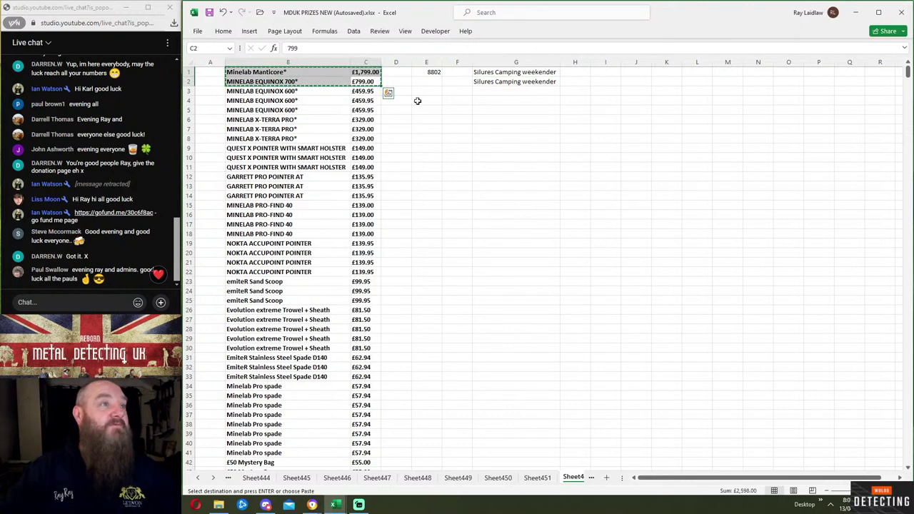
left_click(485, 90)
right_click(486, 90)
left_click(511, 154)
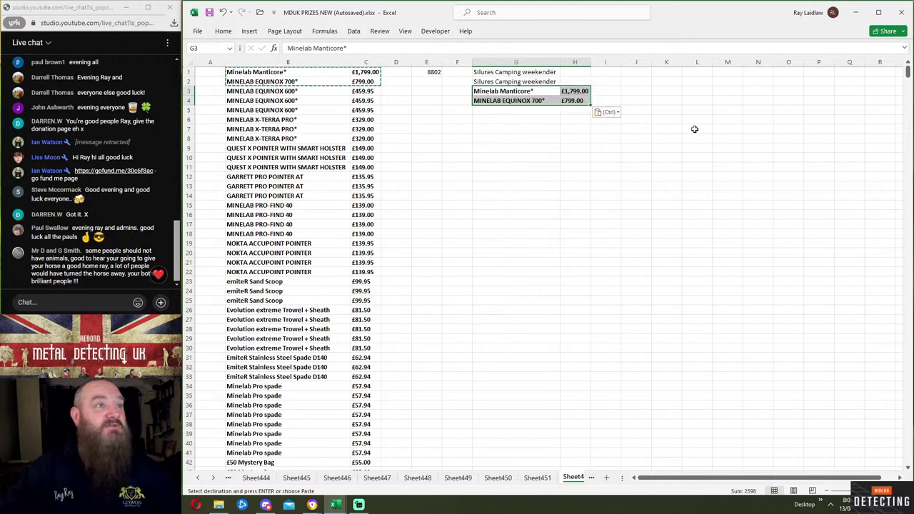
left_click(694, 129)
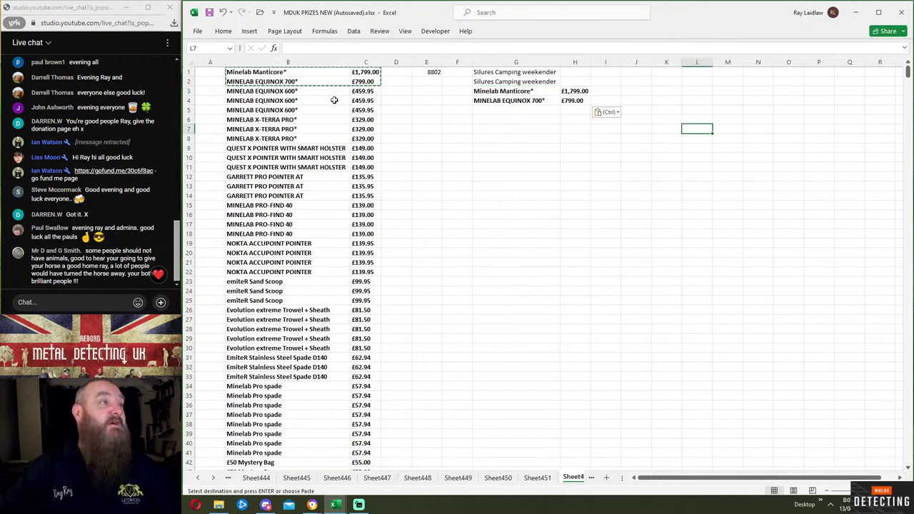
- Clear and delete cells B1:C2, shifting the cells below up, and clear all prices in column C
left_click_drag(293, 81, 292, 72)
key("Delete")
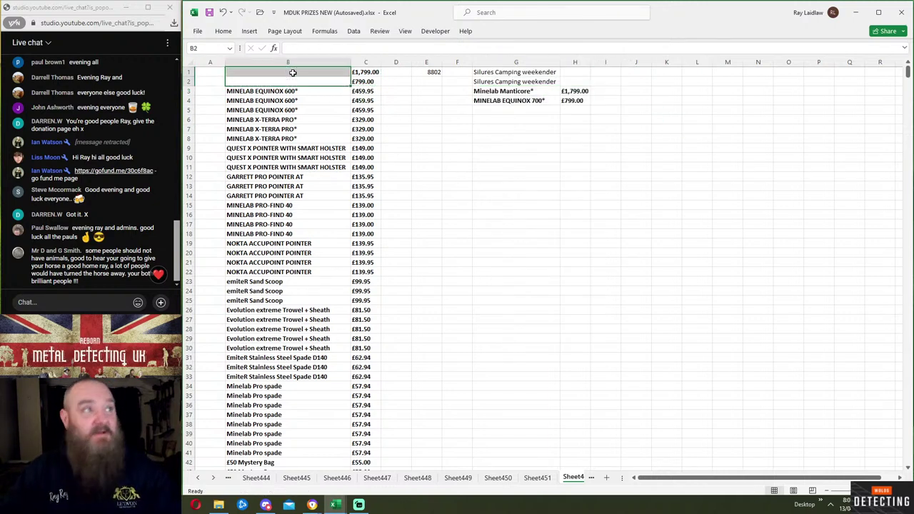
left_click_drag(356, 82, 272, 73)
key("Delete")
right_click(274, 72)
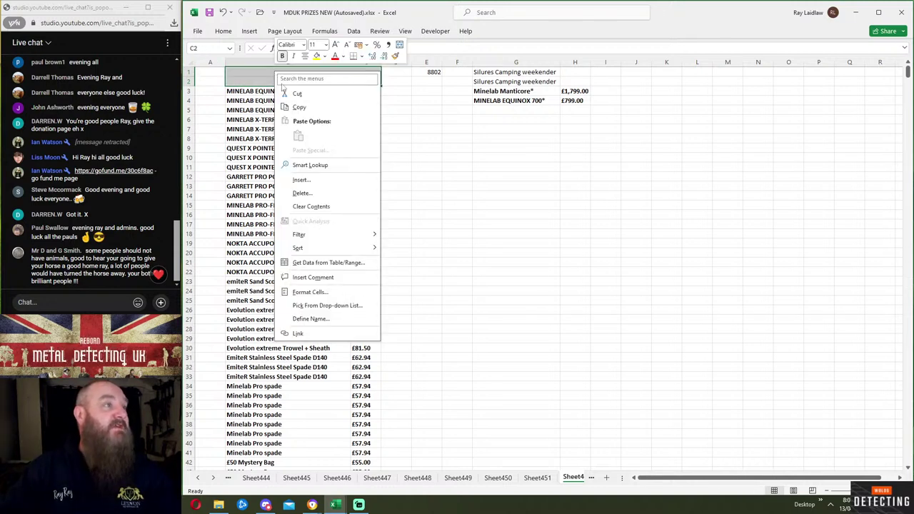
left_click(319, 193)
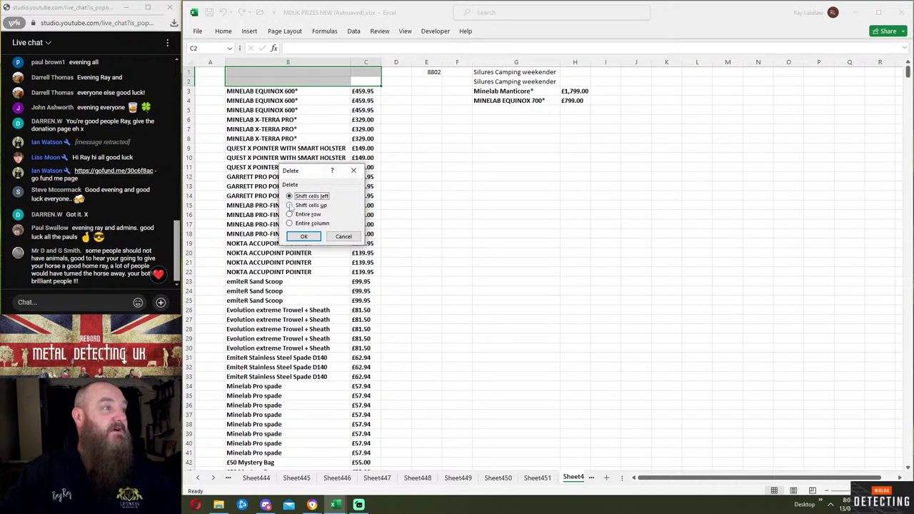
left_click(289, 205)
left_click(304, 237)
left_click(436, 177)
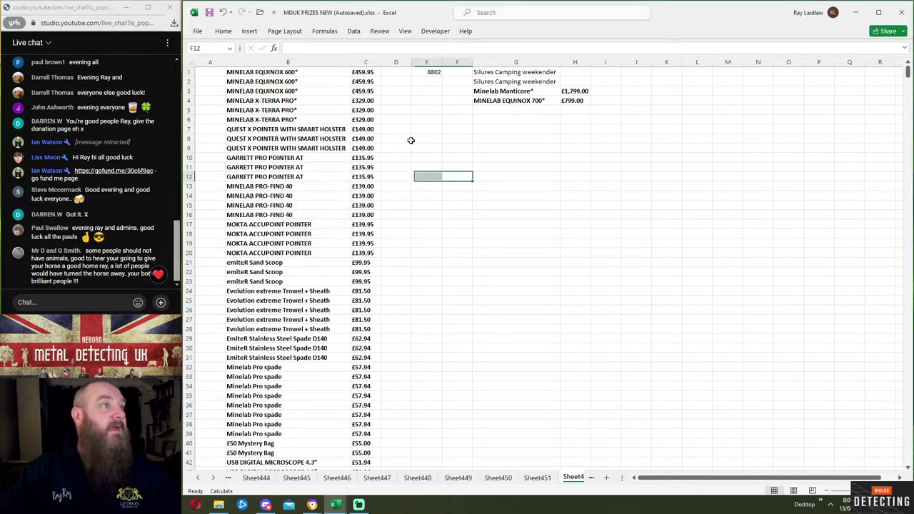
left_click(368, 62)
key("Delete")
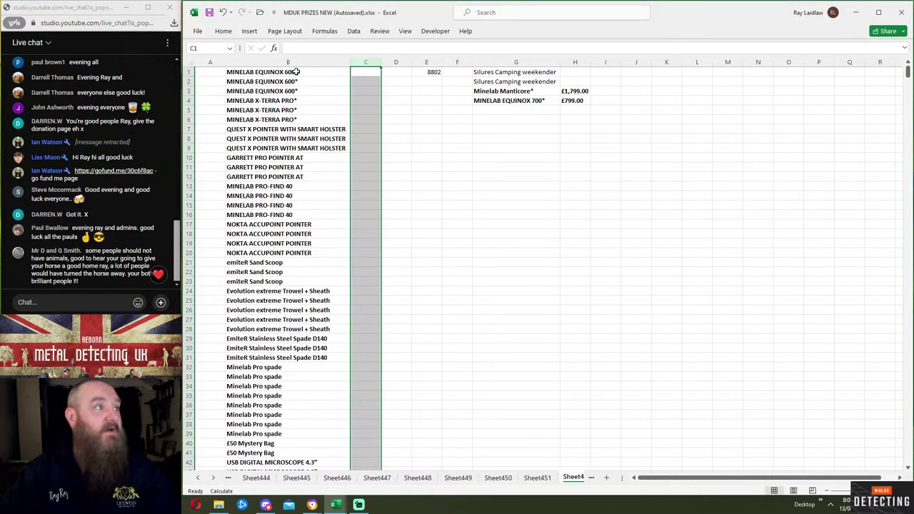
- Enter =rand() in cell A1 and set the workbook's calculation option to Automatic
left_click(211, 72)
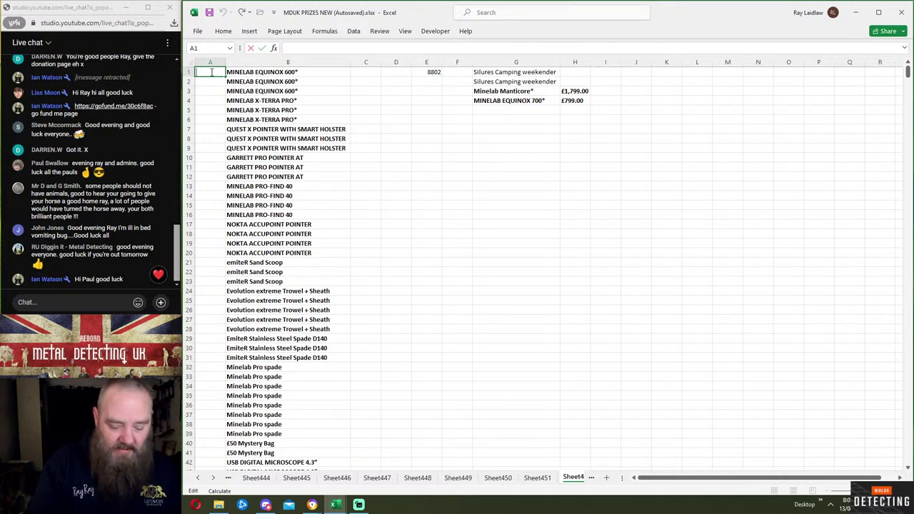
type("=rand")
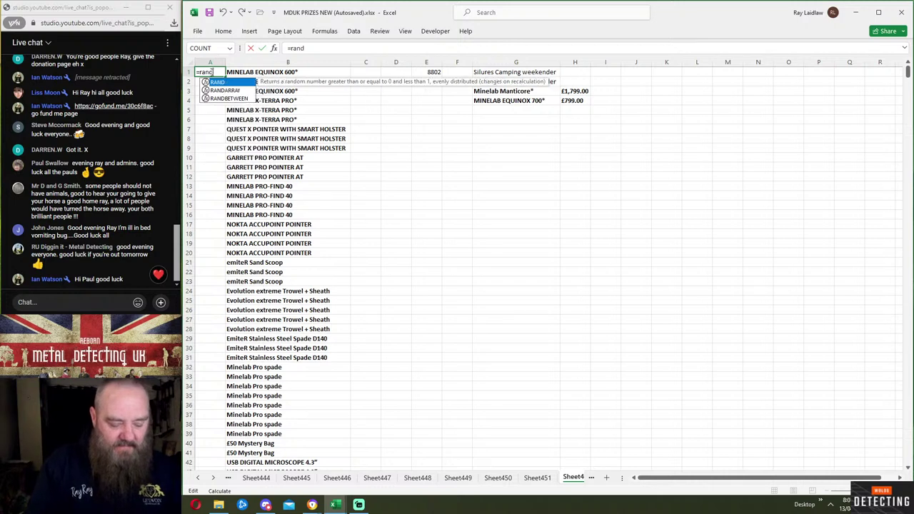
type("()")
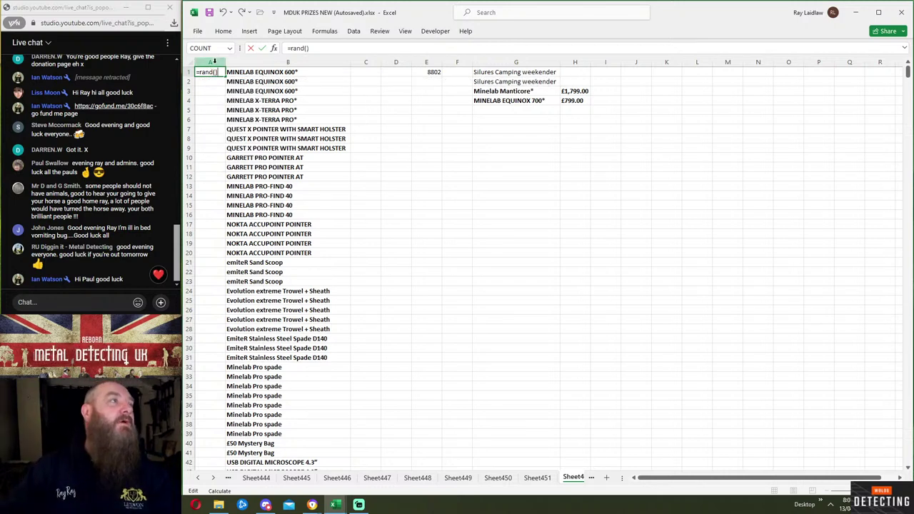
left_click(261, 47)
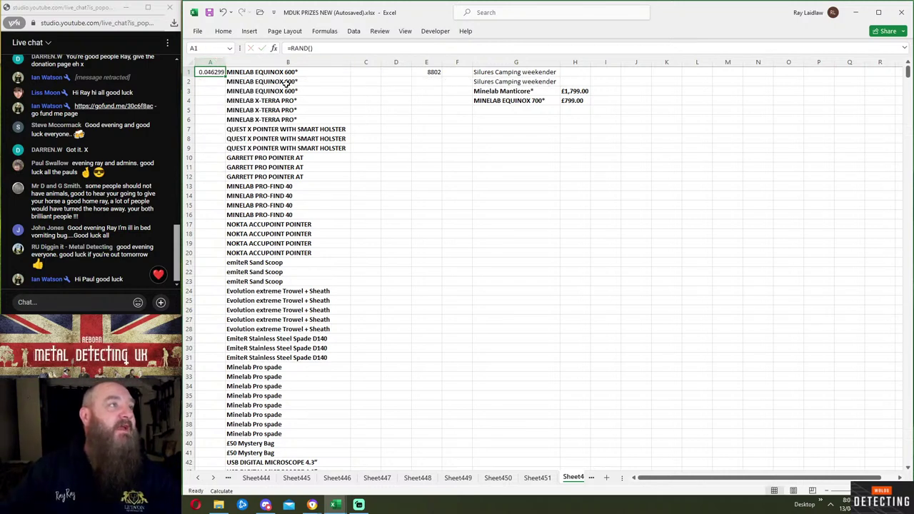
left_click(325, 31)
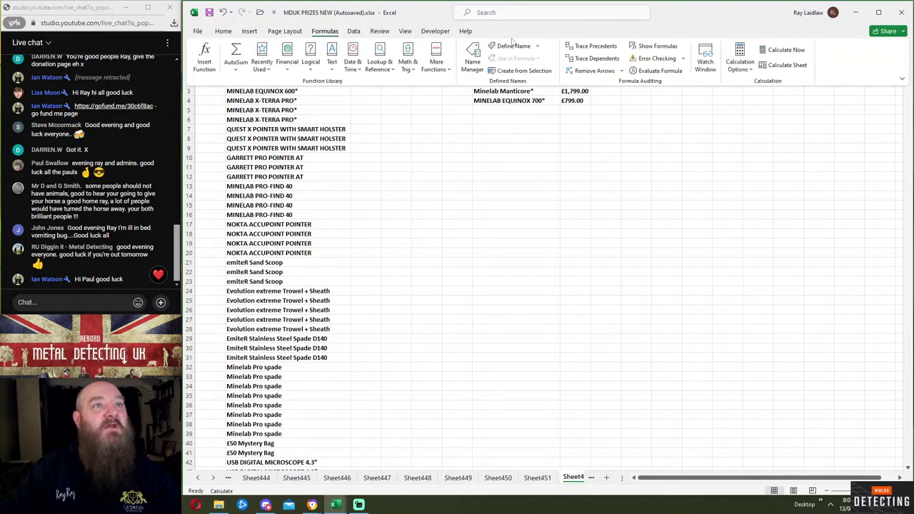
left_click(740, 63)
left_click(800, 84)
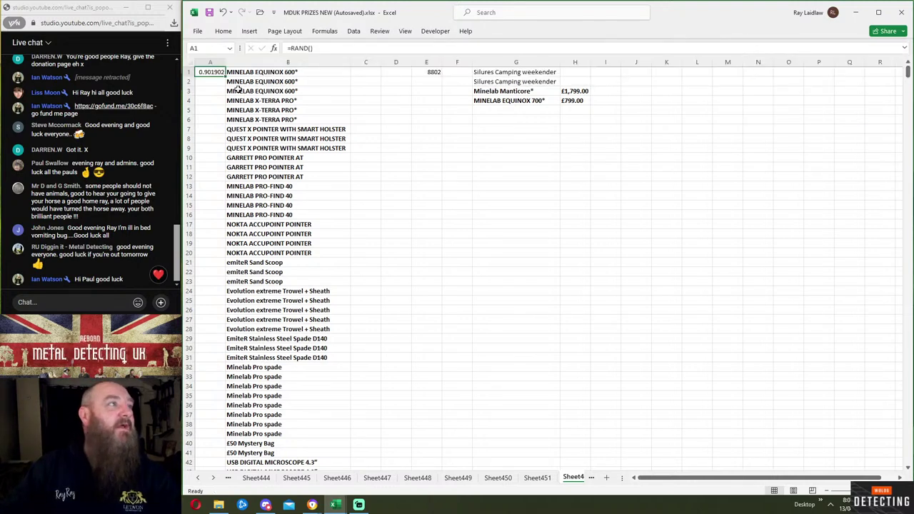
- Fill the RAND formula from A1 down column A to the last prize in row 51
left_click_drag(226, 78, 209, 457)
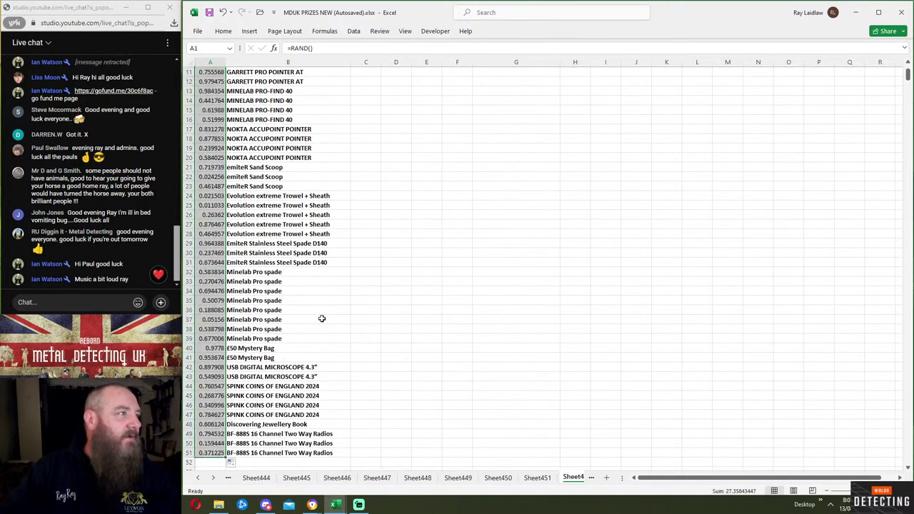
scroll(322, 315, "up", 3)
left_click(364, 189)
- Sort columns A and B by the cell values in Column A, Smallest to Largest, to shuffle the prizes
left_click_drag(210, 62, 314, 62)
left_click(354, 31)
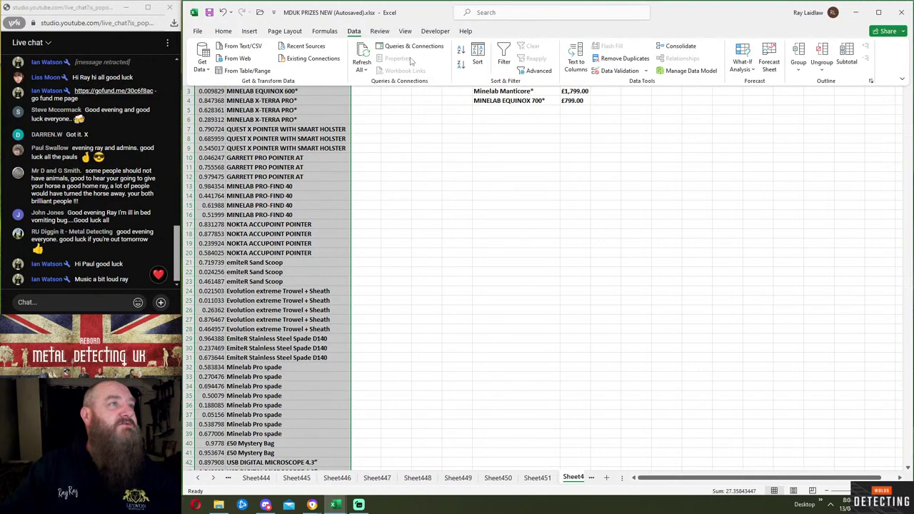
left_click(478, 59)
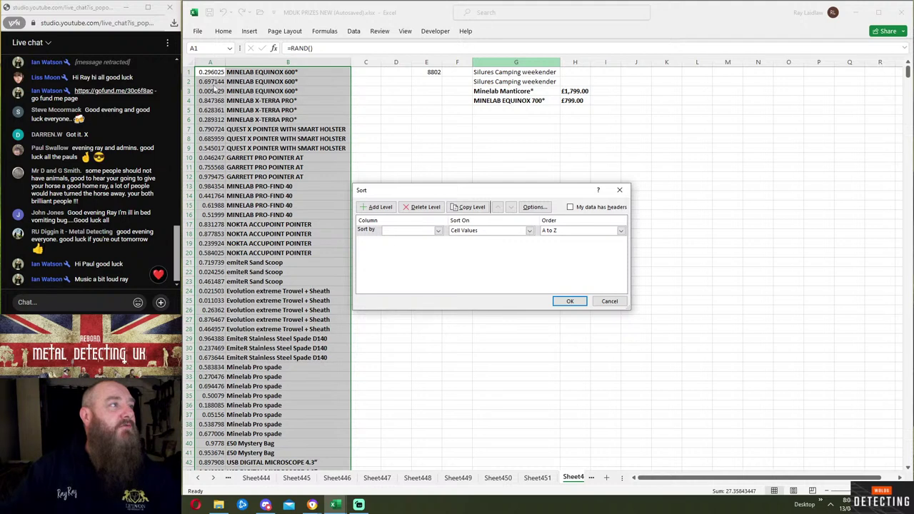
left_click(438, 231)
left_click(418, 239)
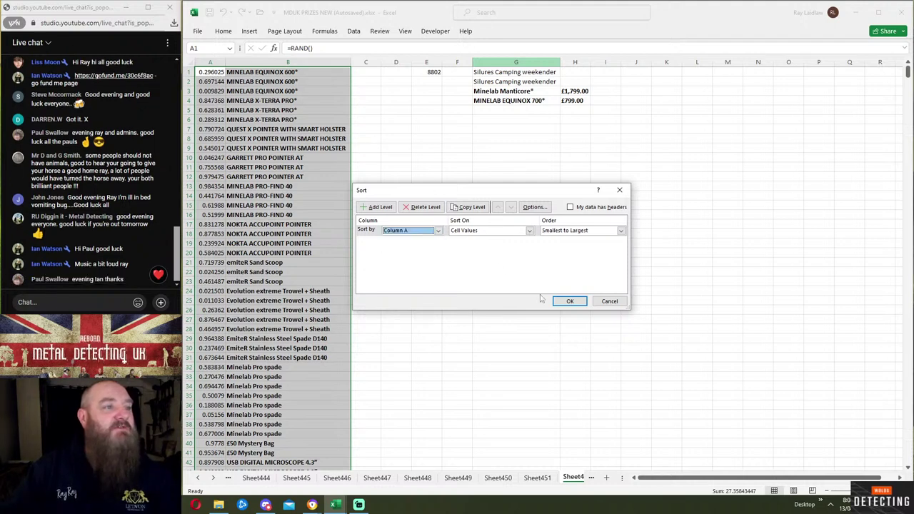
left_click(570, 300)
- Clear all the random numbers from column A
left_click(211, 61)
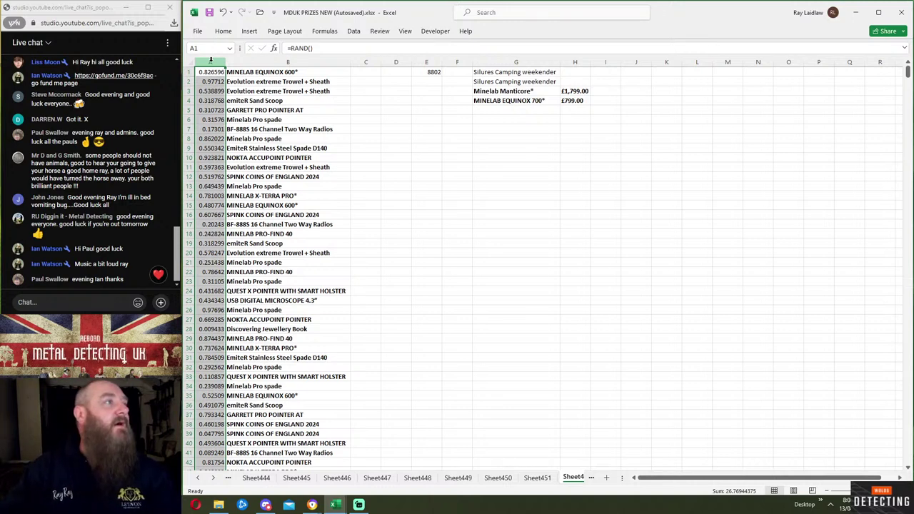
key("Delete")
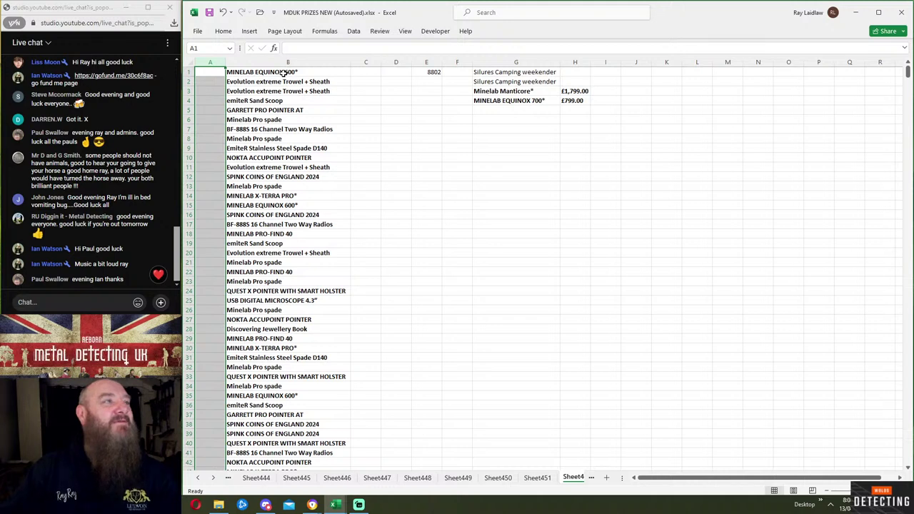
left_click(410, 153)
- Insert a blank cell at B1 above the shuffled prize list, shifting the cells down
right_click(272, 74)
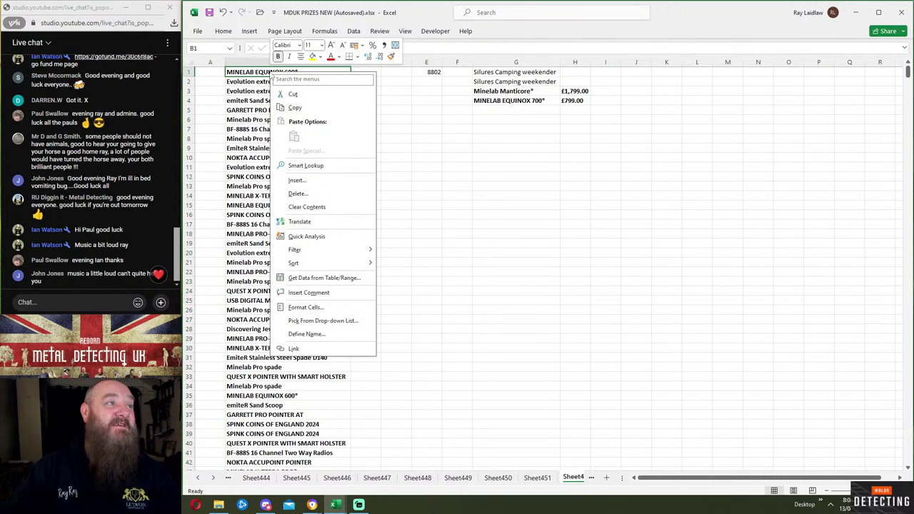
left_click(281, 180)
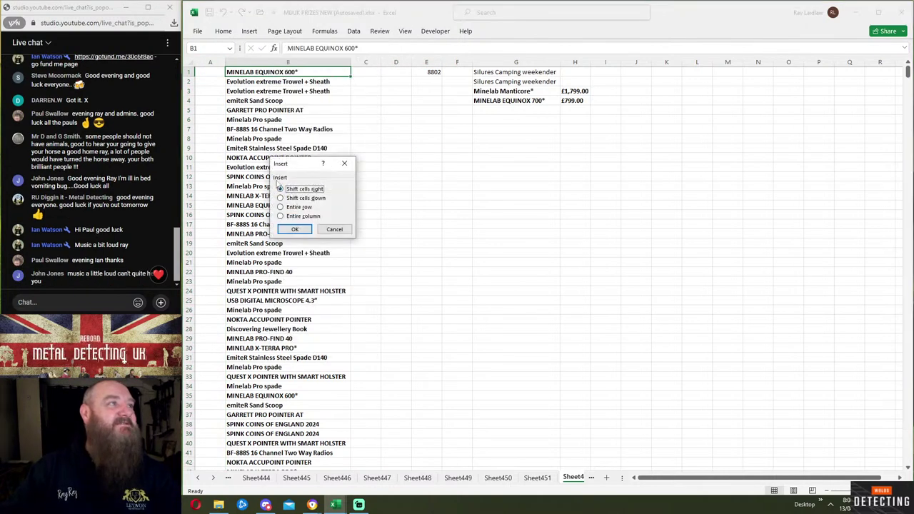
left_click(296, 198)
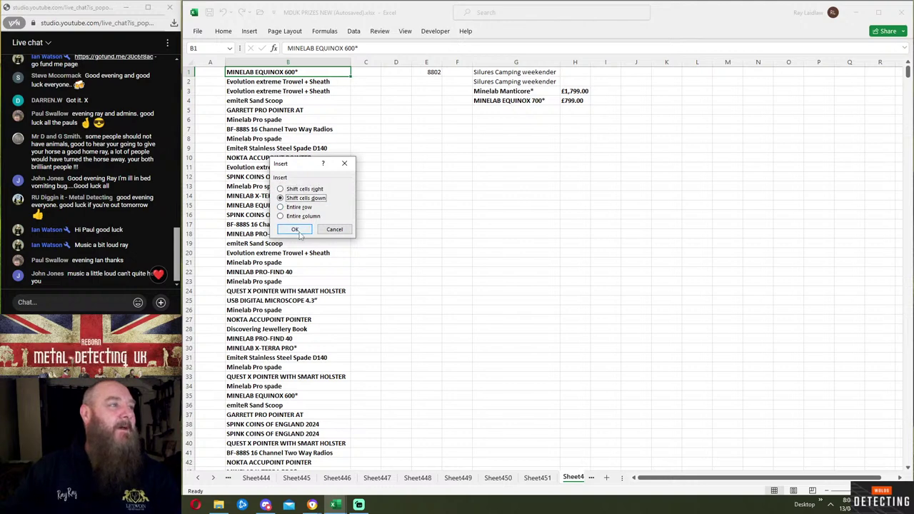
left_click(295, 229)
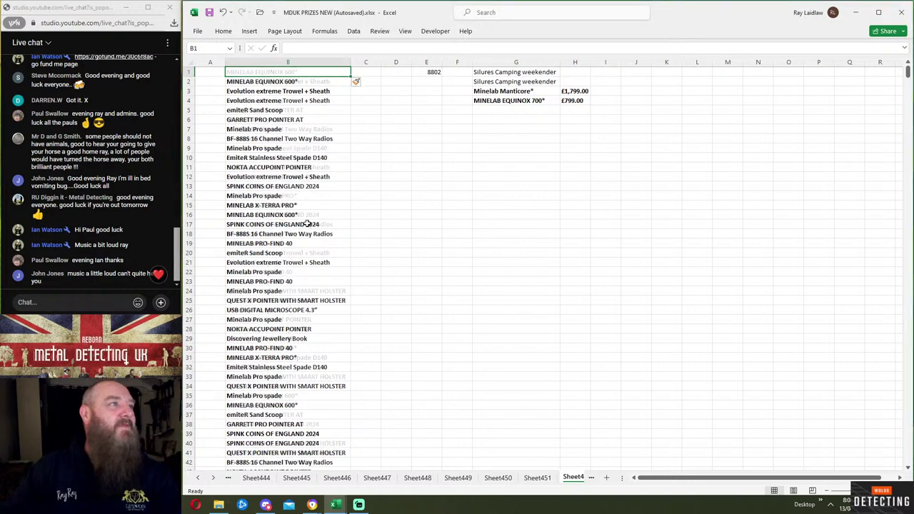
- Move the MINELAB EQUINOX 700* prize from G4 into the empty cell B1 above the shuffled list
left_click(504, 101)
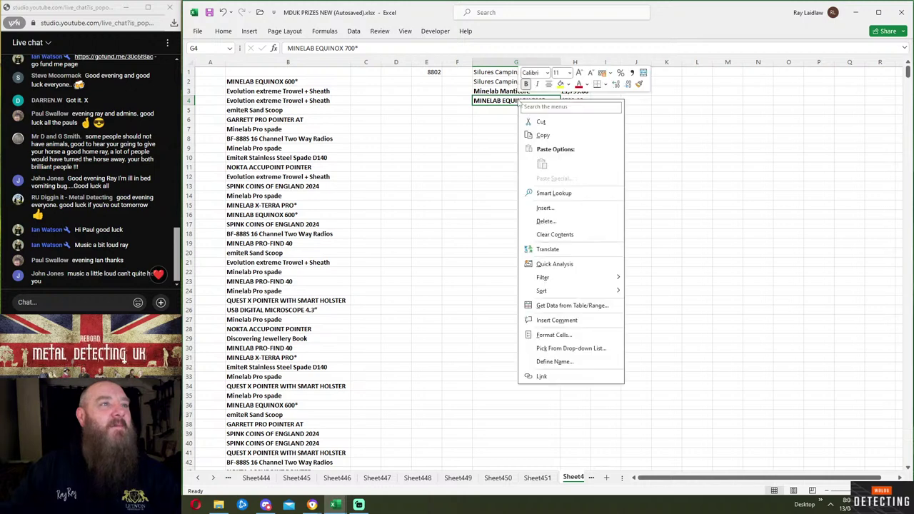
right_click(518, 101)
left_click(542, 122)
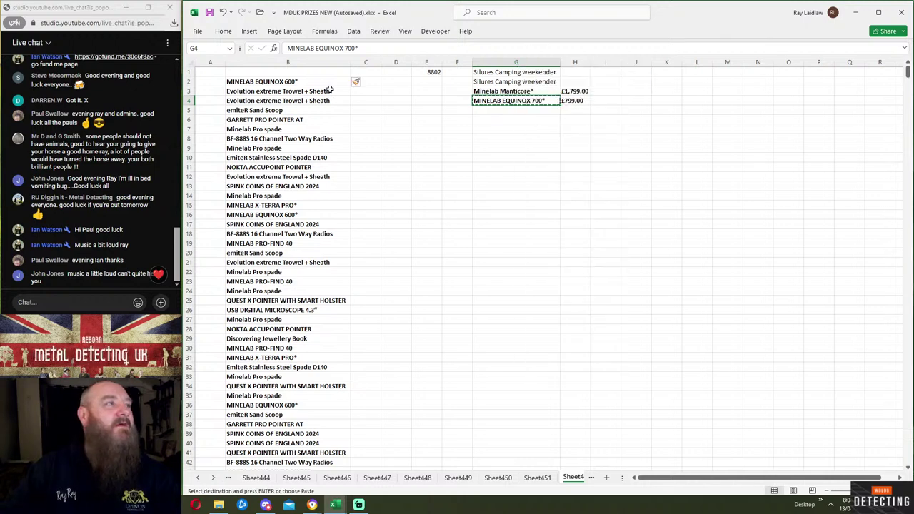
right_click(268, 71)
left_click(290, 136)
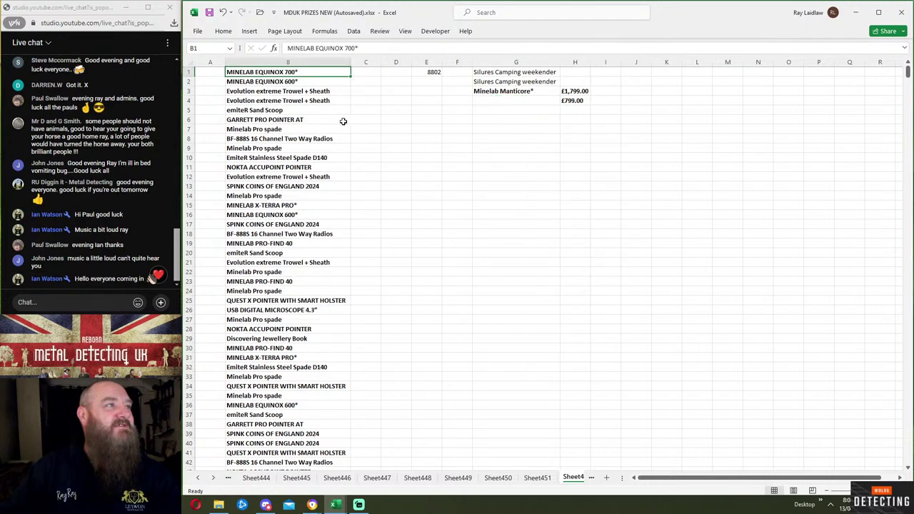
- Move the Minelab Manticore* prize from G3 to B53, directly below the last prize in column B
left_click(426, 120)
right_click(500, 91)
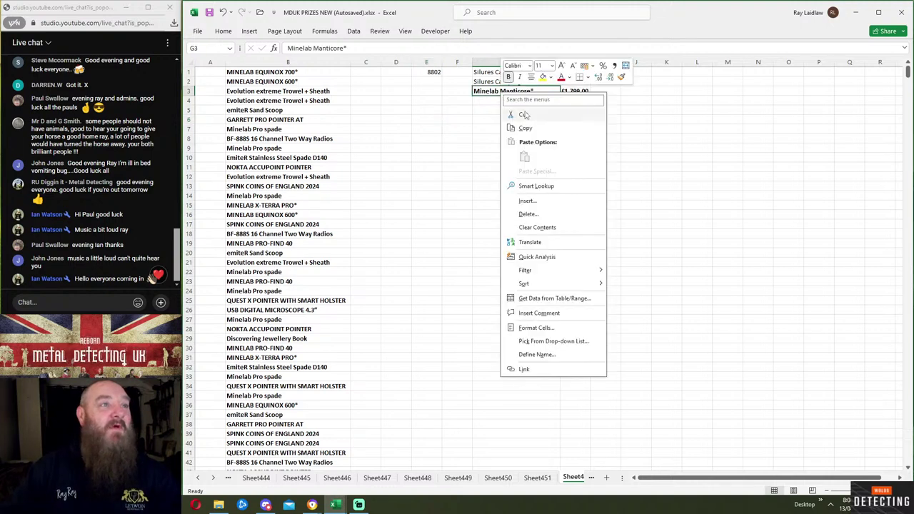
left_click(529, 116)
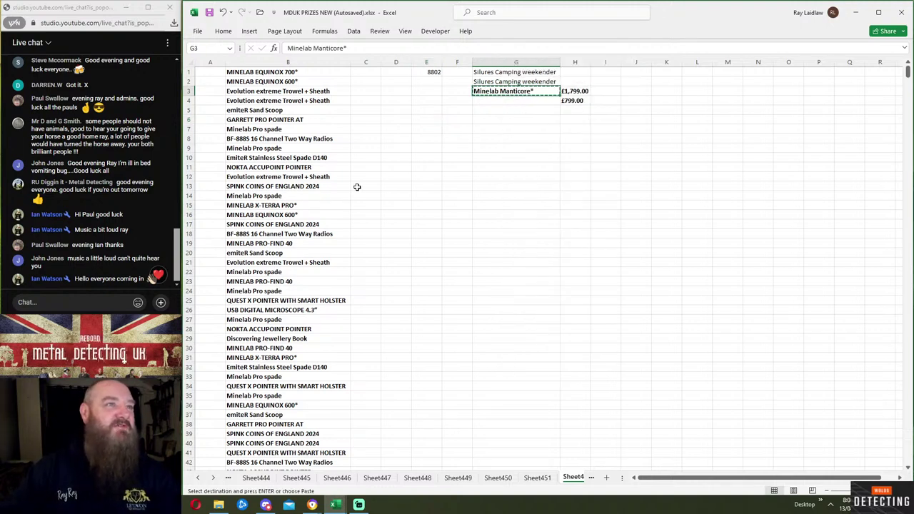
scroll(412, 197, "down", 13)
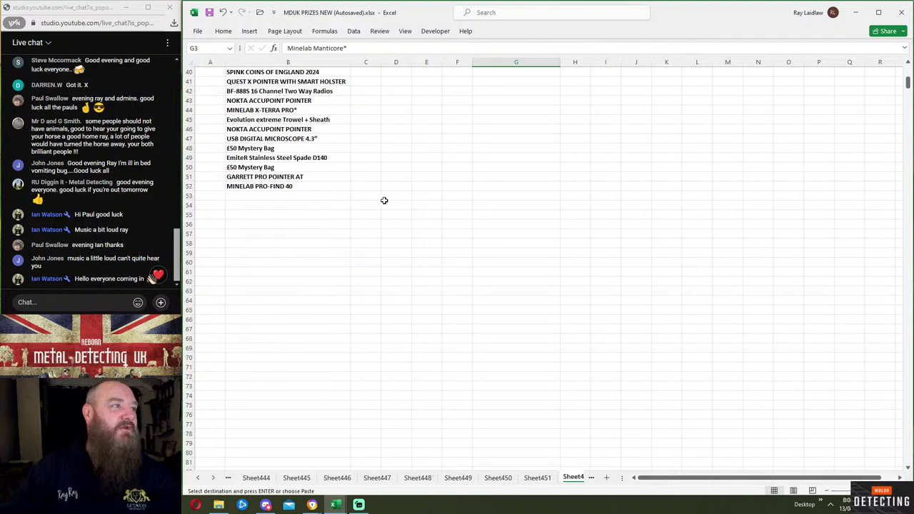
right_click(279, 196)
left_click(303, 260)
left_click(576, 186)
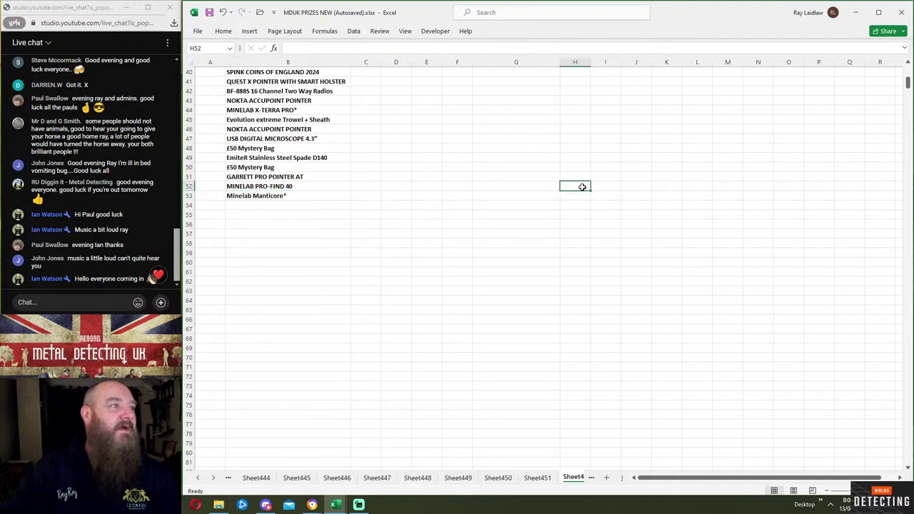
- Move the two Silures Camping weekender prizes from G1:G2 to B54:B55 at the end of the prize list
scroll(591, 188, "up", 13)
left_click_drag(513, 83, 516, 74)
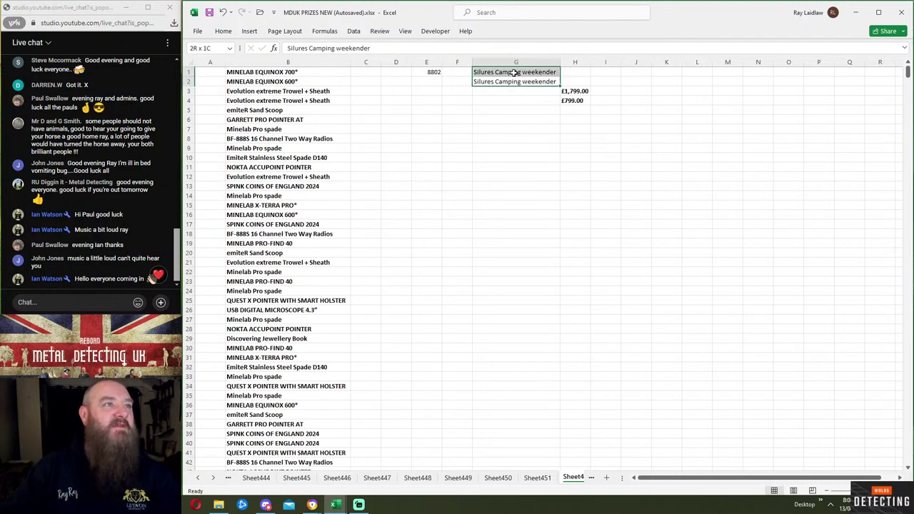
right_click(515, 74)
left_click(546, 100)
scroll(465, 231, "down", 12)
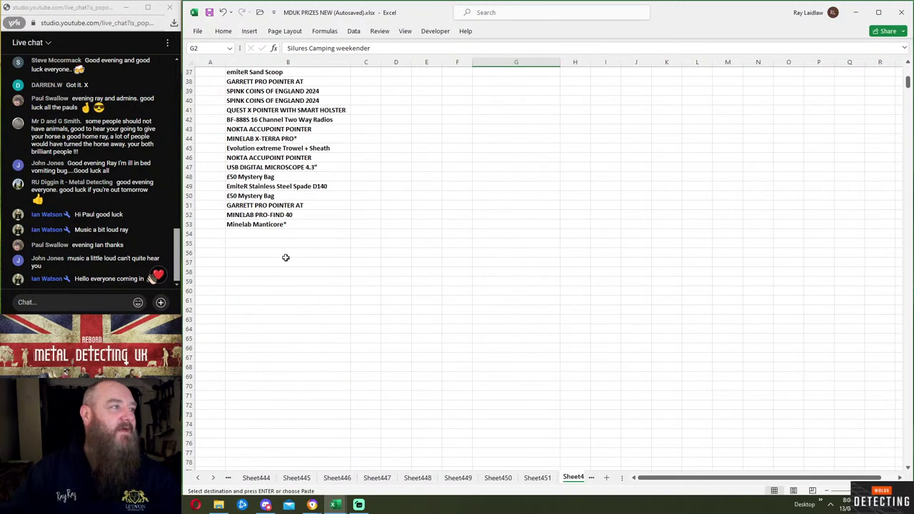
left_click(249, 234)
right_click(249, 234)
left_click(272, 289)
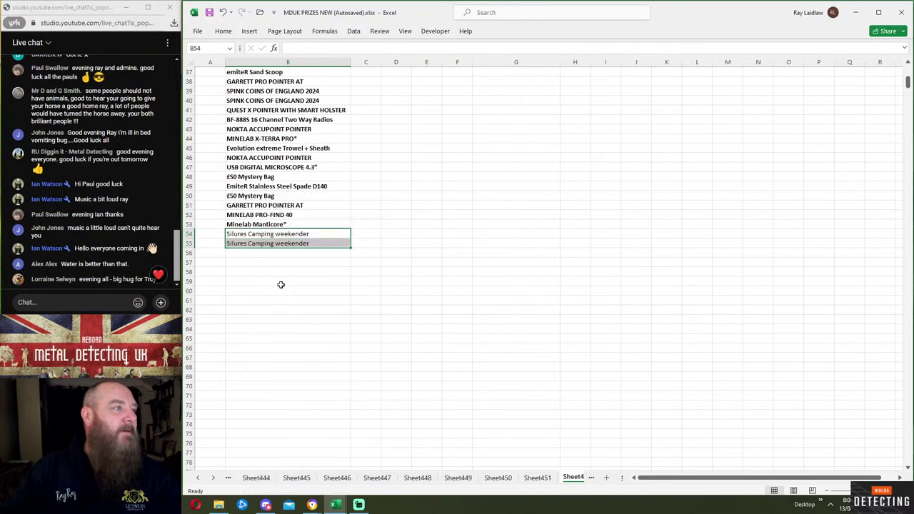
left_click(475, 223)
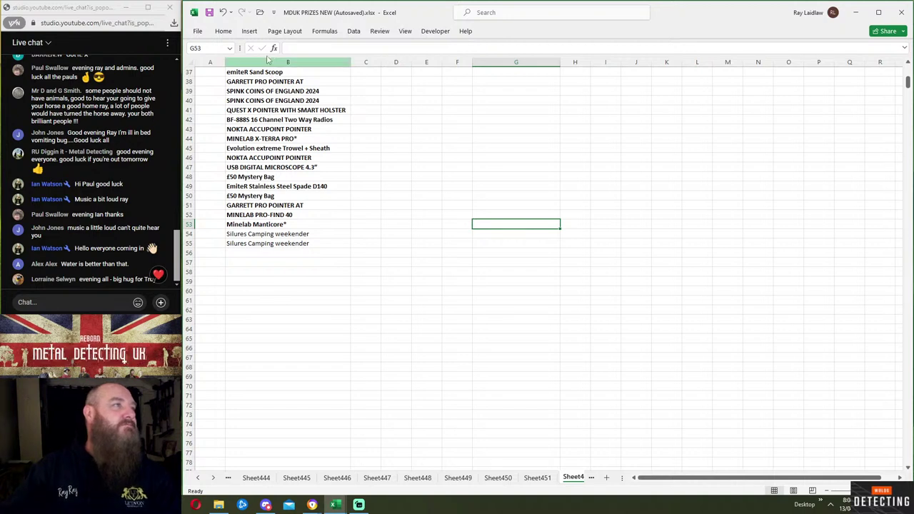
- Make all of column B bold so the two camping weekender entries match the other prizes
left_click(222, 32)
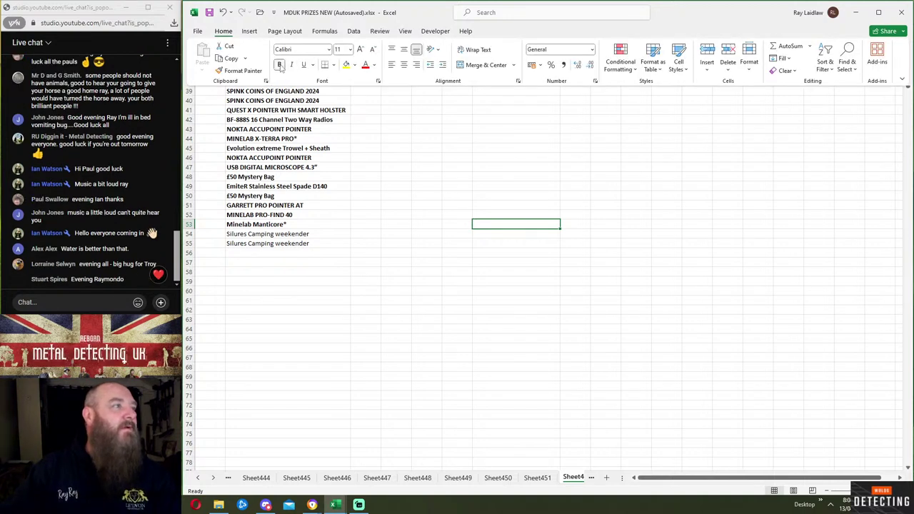
left_click(301, 172)
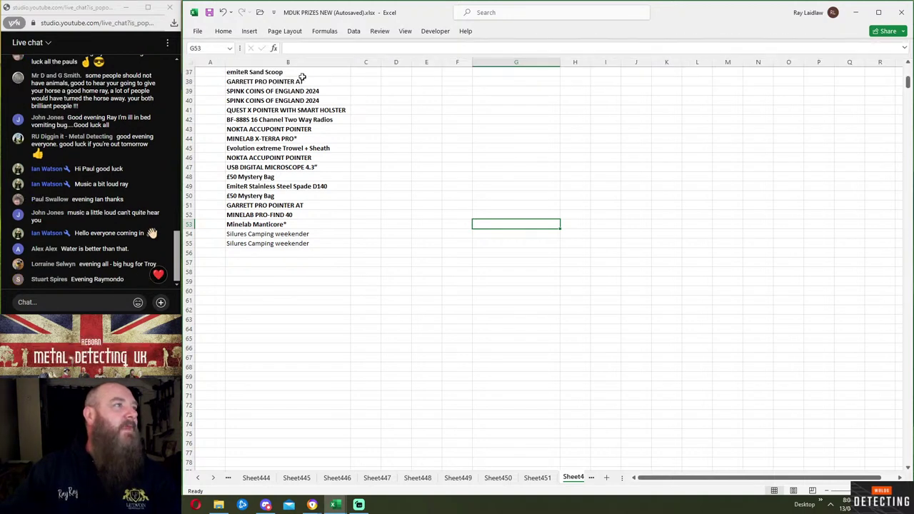
left_click(288, 62)
left_click(224, 32)
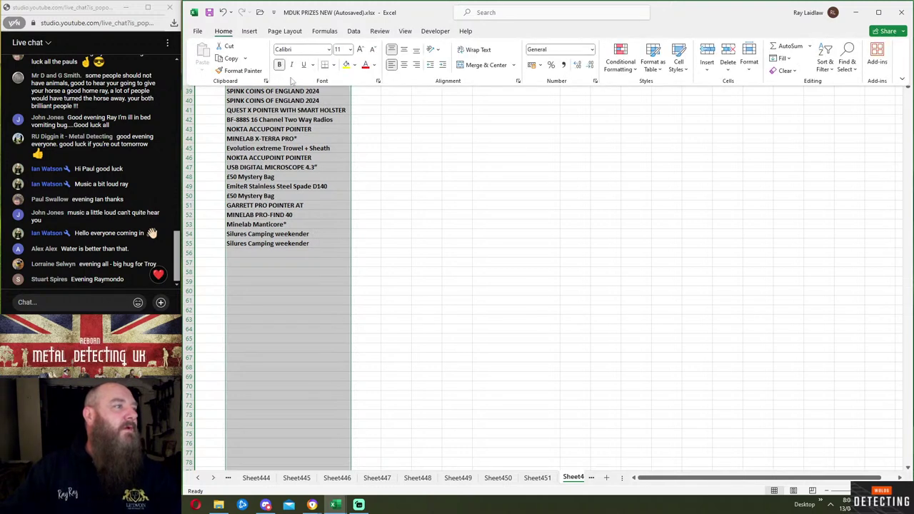
left_click(474, 239)
scroll(390, 281, "up", 12)
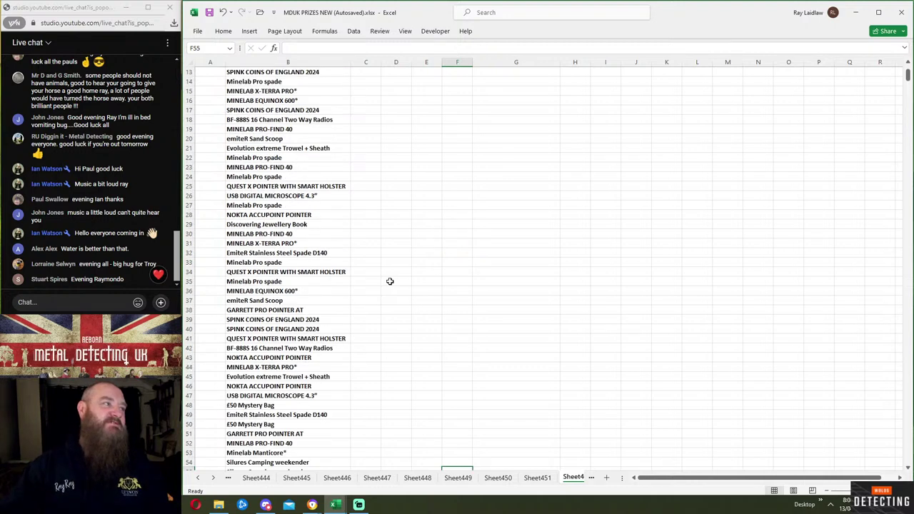
scroll(127, 203, "up", 4)
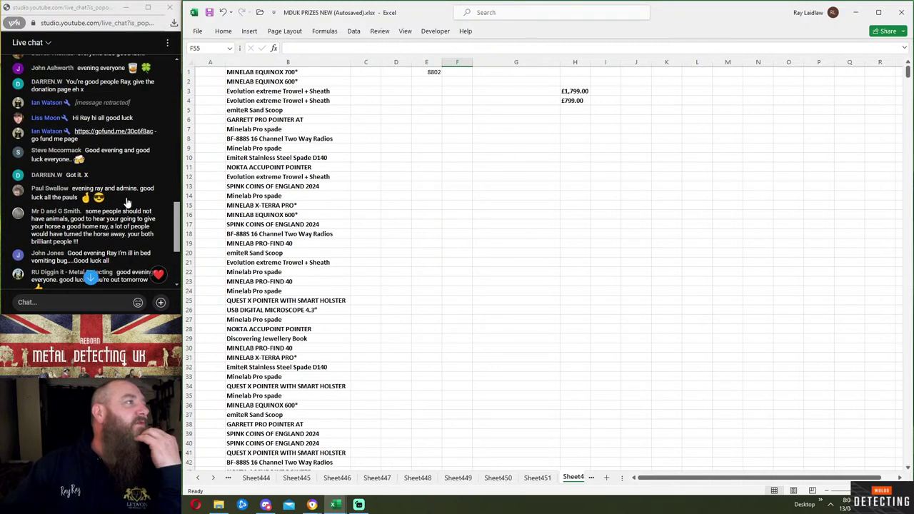
- Read back through the earlier live chat messages
scroll(124, 150, "up", 2)
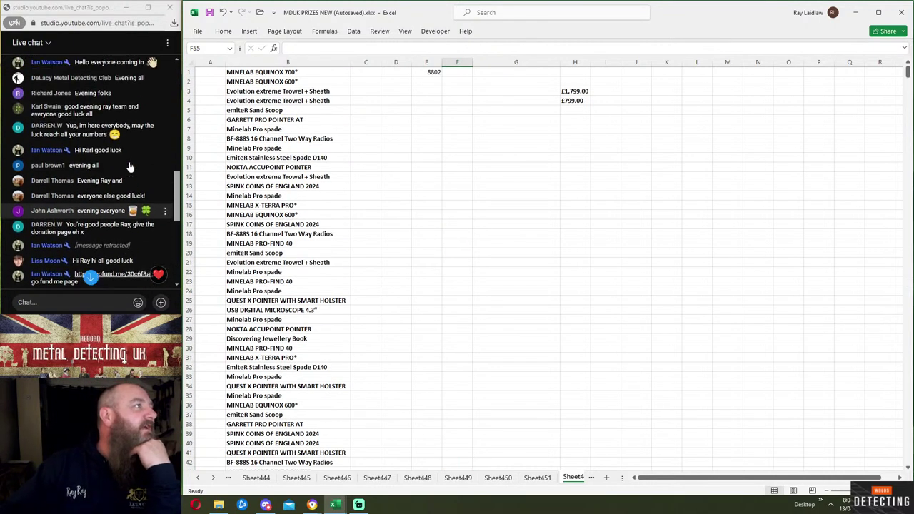
scroll(122, 103, "up", 2)
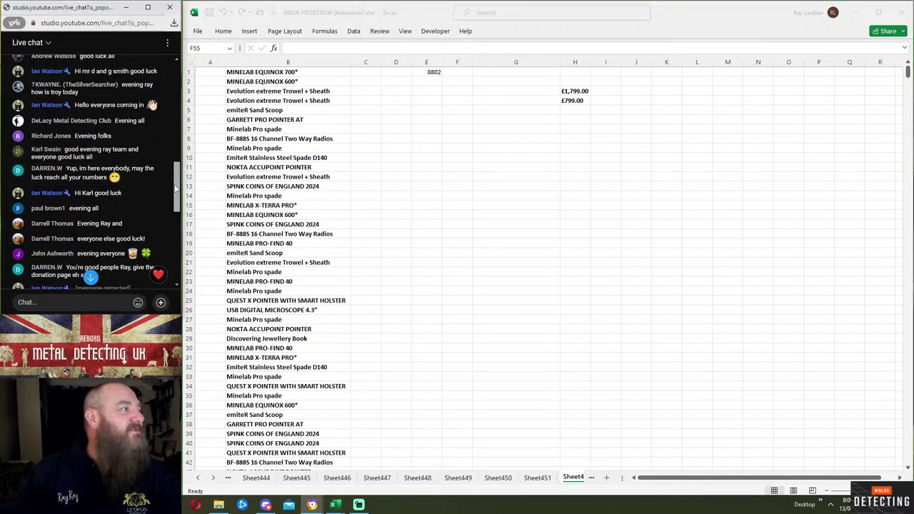
left_click_drag(176, 186, 175, 211)
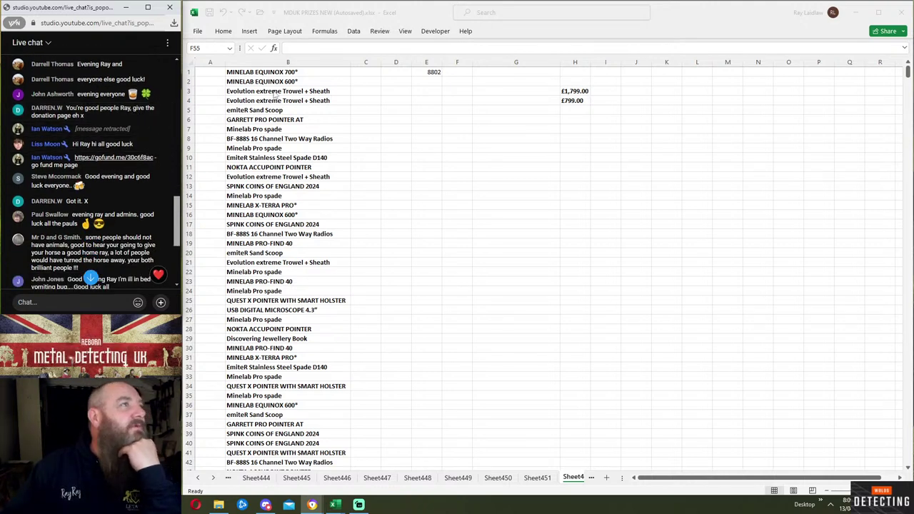
- Switch to the browser, copy the GoFundMe fundraiser page's address, post it in the live chat, and return to the workbook
mouse_move(312, 505)
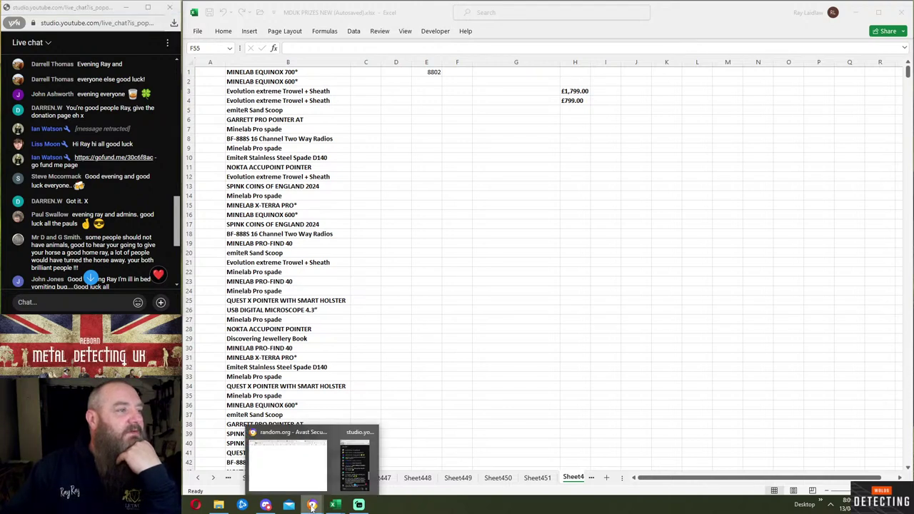
left_click(286, 468)
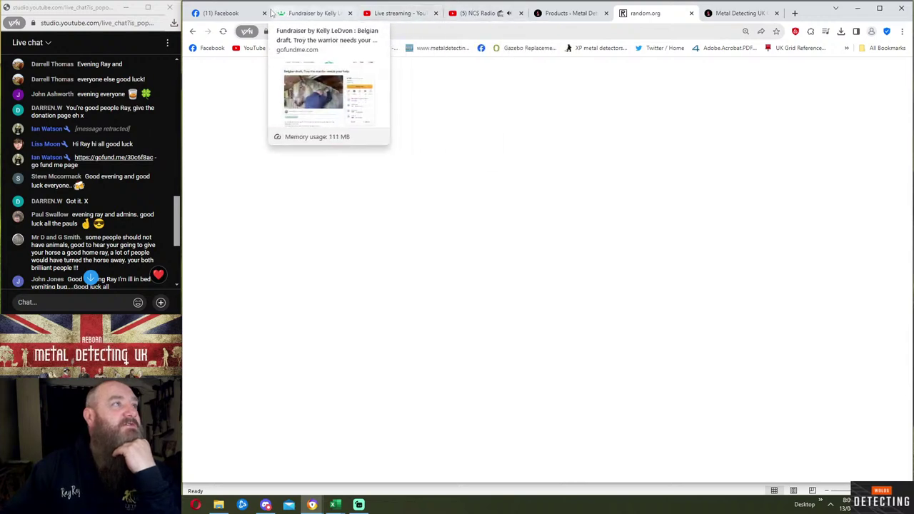
left_click(313, 13)
left_click(312, 34)
right_click(313, 33)
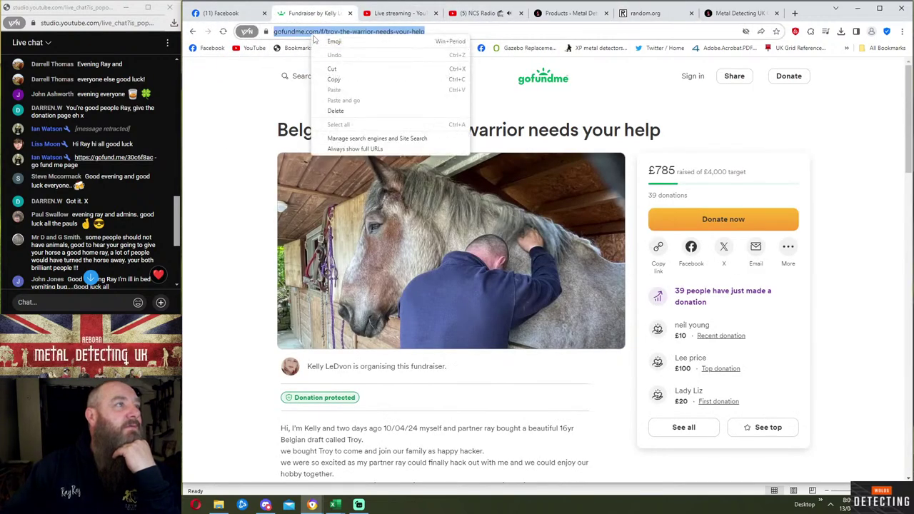
left_click(332, 76)
left_click(43, 303)
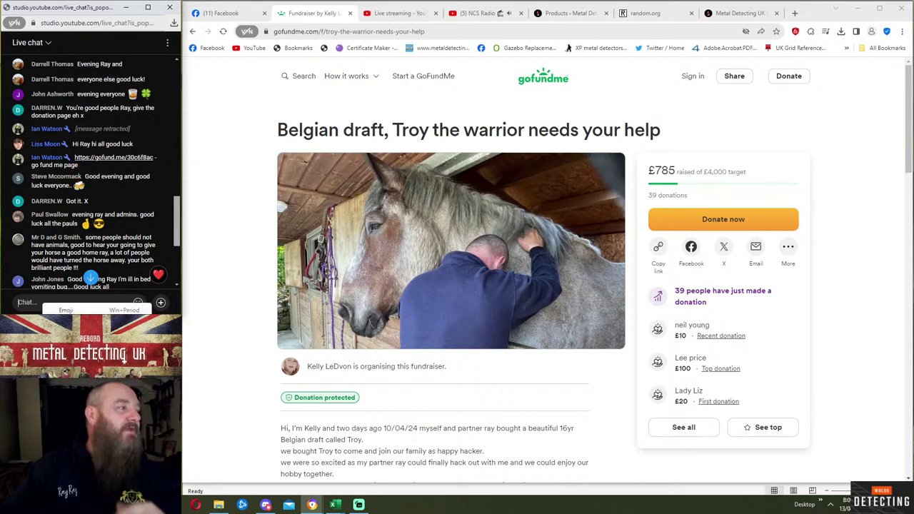
key("ctrl+v")
key("Return")
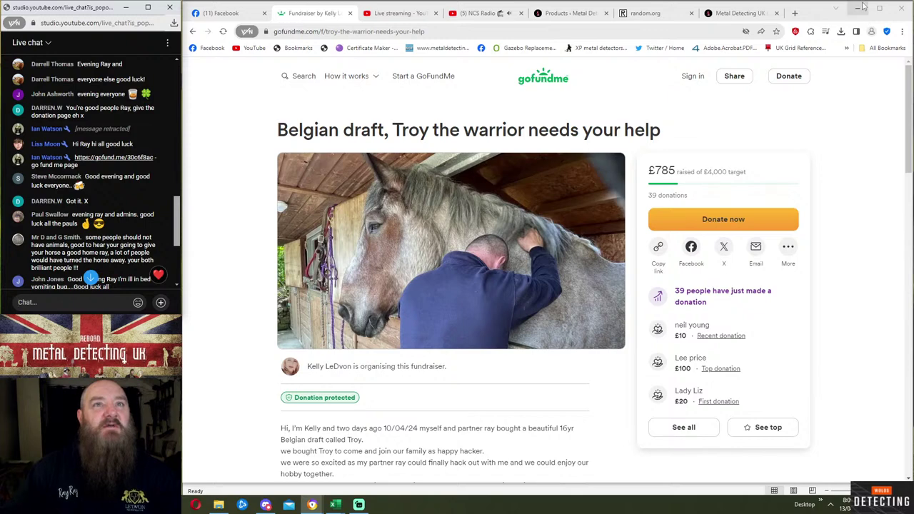
key("alt+Tab")
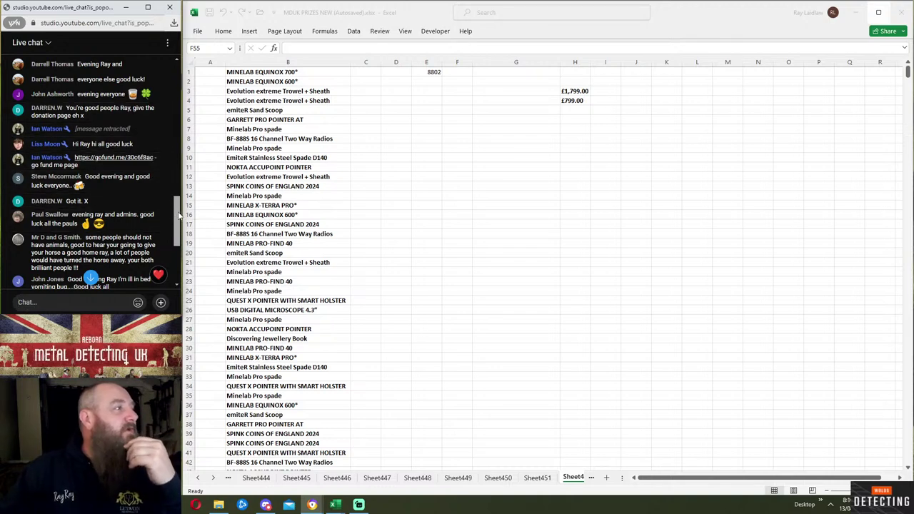
- Read on through the newer live chat messages, past the posted fundraiser link
left_click_drag(177, 217, 178, 241)
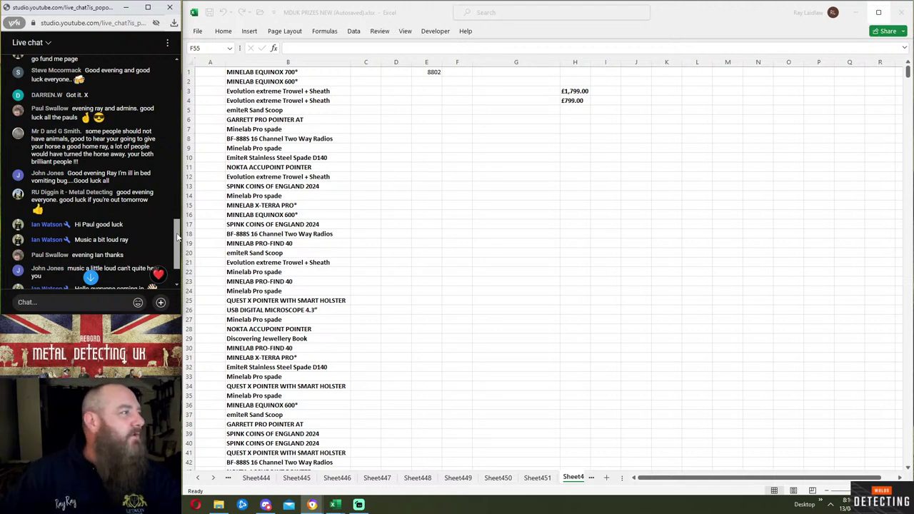
scroll(178, 243, "down", 3)
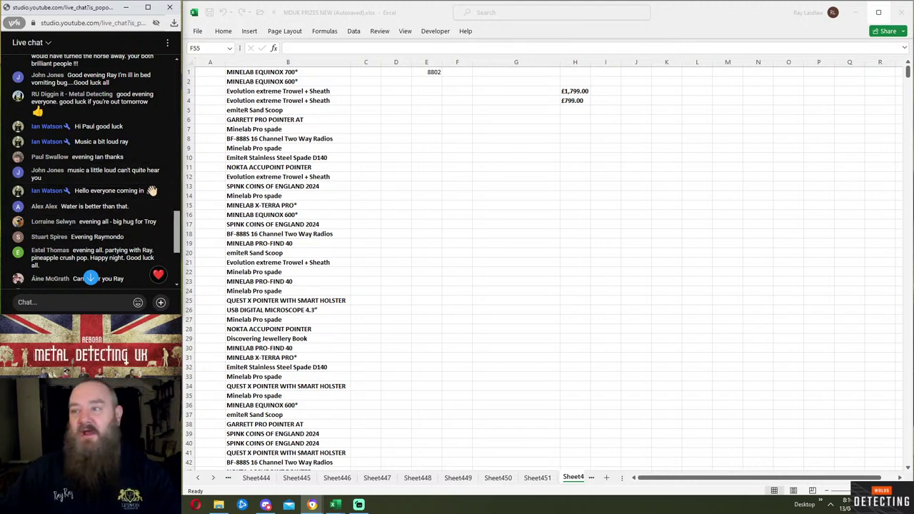
key("alt+Tab")
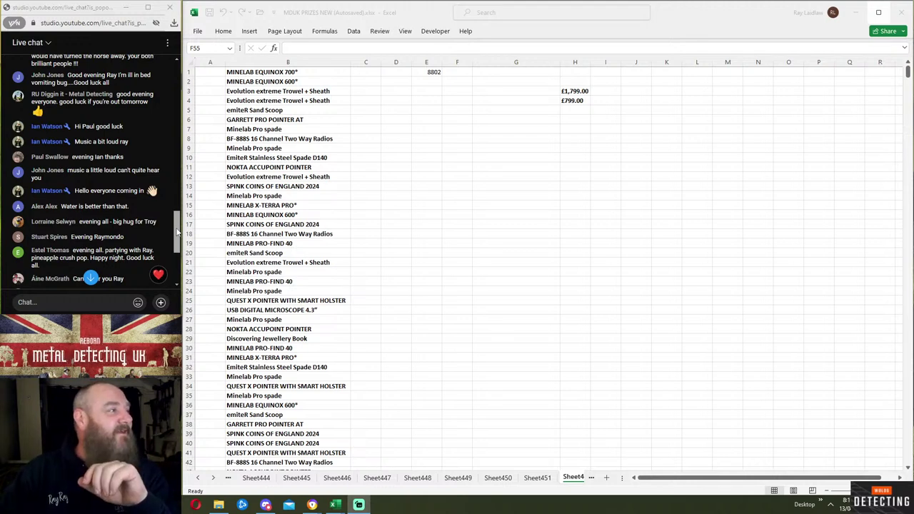
left_click_drag(178, 232, 178, 261)
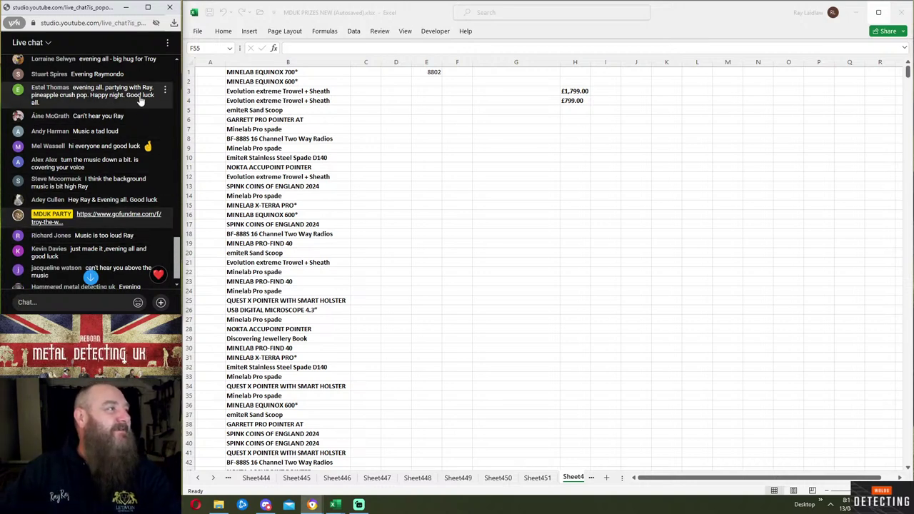
left_click(43, 303)
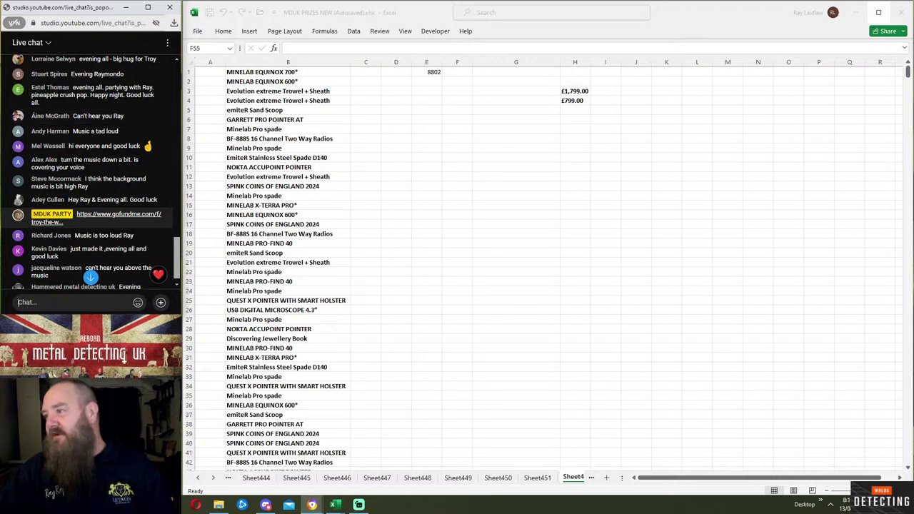
key("alt+Tab")
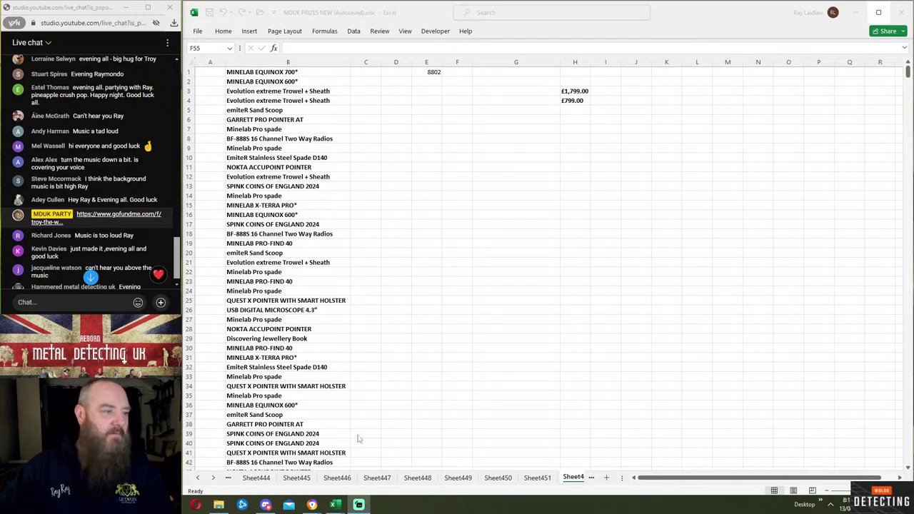
- Switch to the browser, check the volume of the NCS Radio stream, and return to the prize workbook
mouse_move(312, 505)
left_click(286, 461)
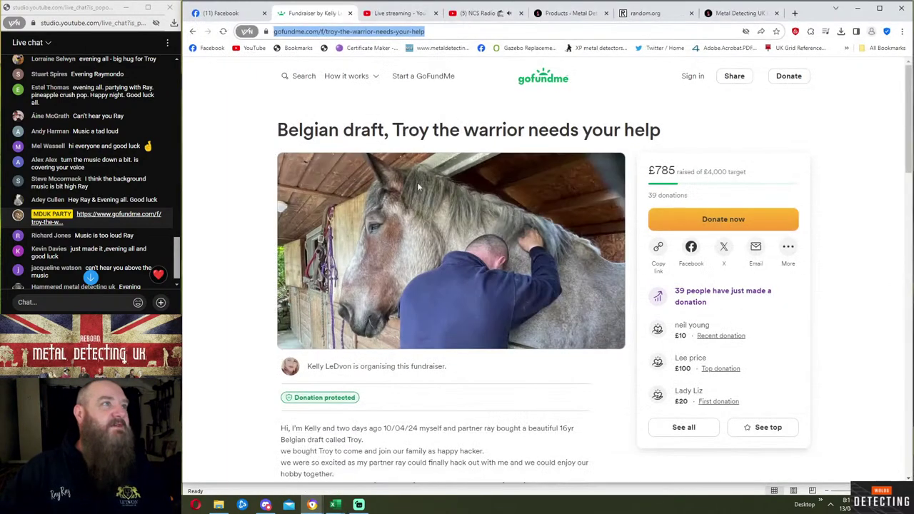
left_click(478, 13)
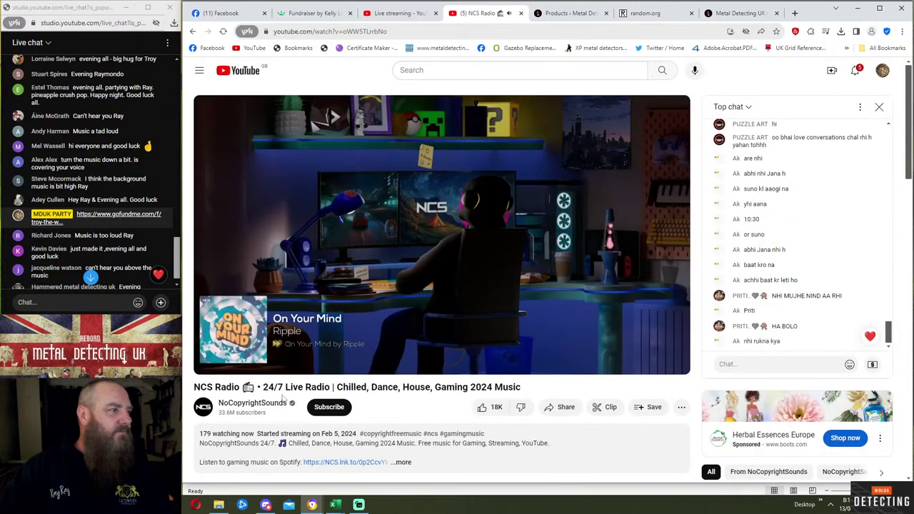
mouse_move(278, 364)
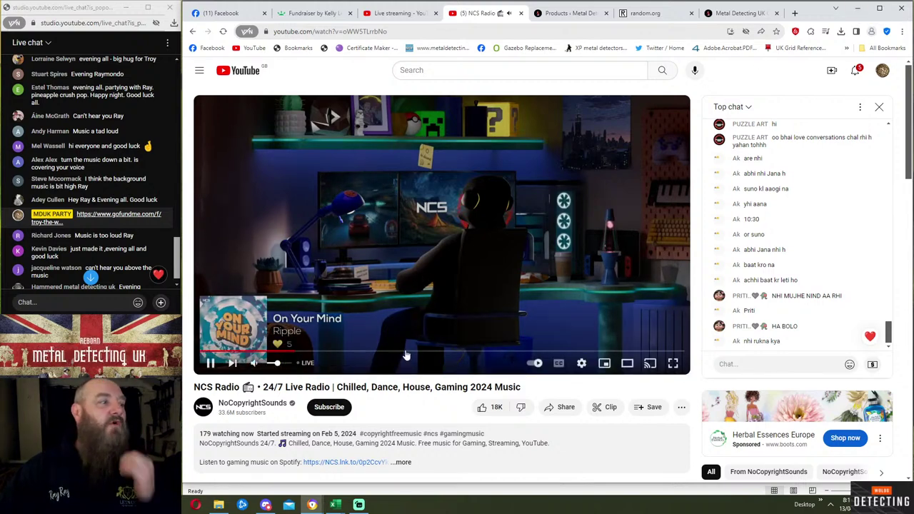
left_click(861, 9)
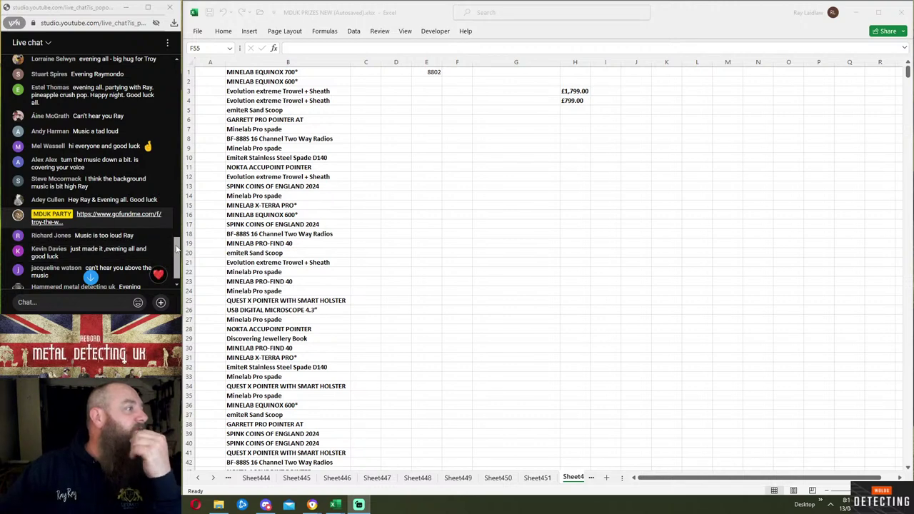
- Catch up on the latest live chat messages and look through the shuffled prize list to its last row
scroll(177, 264, "down", 2)
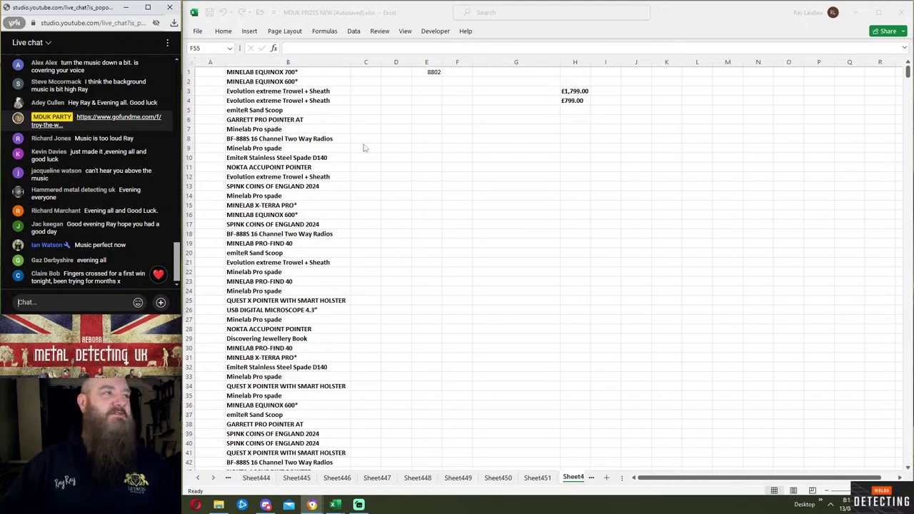
scroll(381, 324, "down", 7)
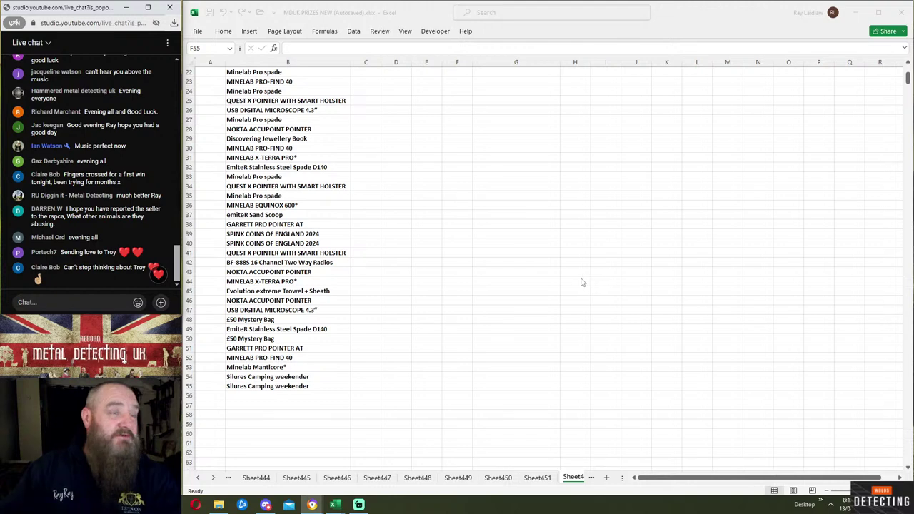
- In the PrizeCompetionREV10.2.10.xlsm workbook, review the WINNERS sheet to its last entry and reset the draw data on the BCKGRD sheet
mouse_move(334, 504)
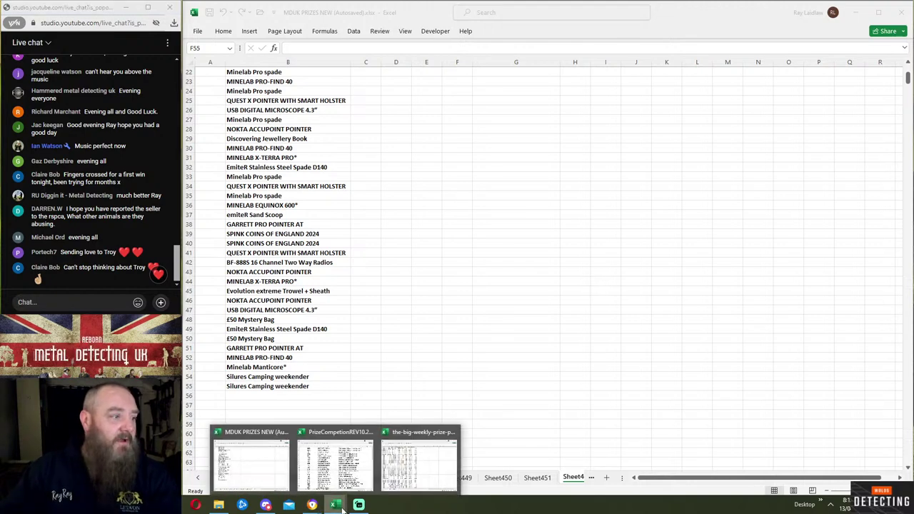
left_click(336, 478)
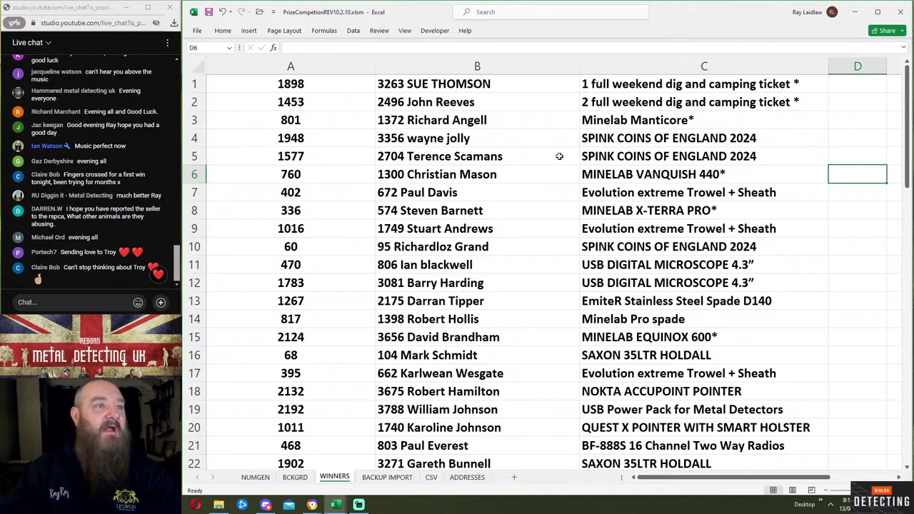
scroll(561, 172, "down", 20)
scroll(565, 203, "up", 2)
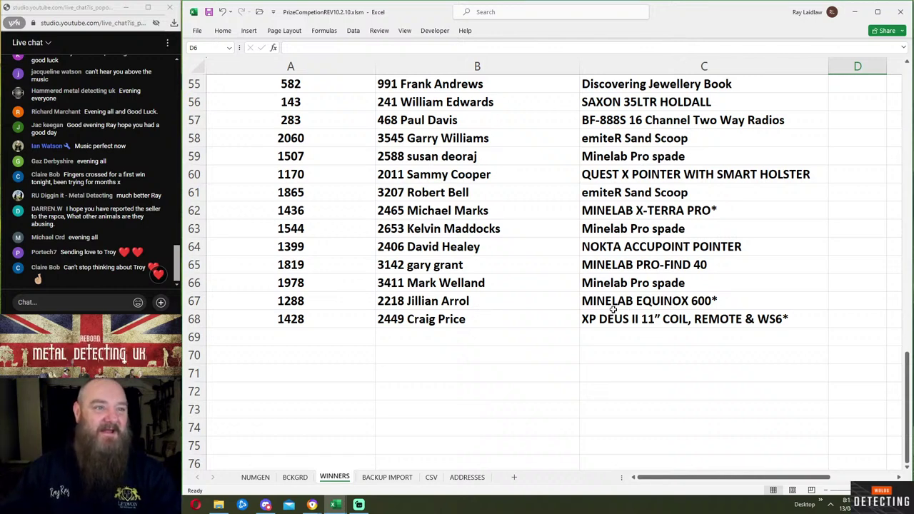
left_click(303, 477)
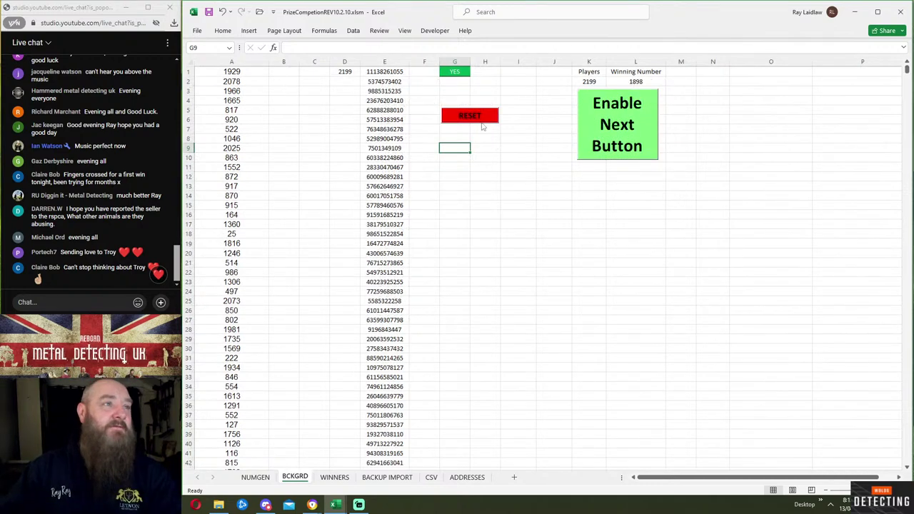
left_click(476, 120)
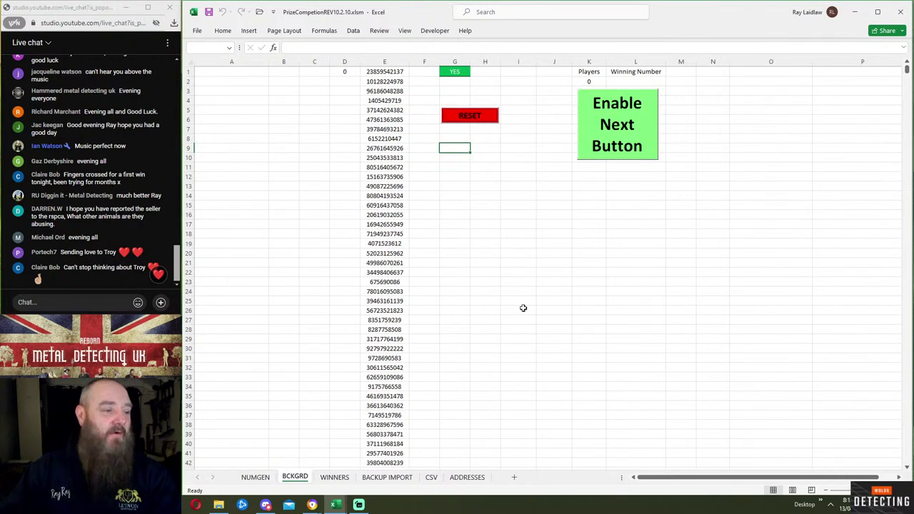
- Open the big-weekly-prize-party-39 CSV workbook and check the ticket entries from the first row to the last
mouse_move(334, 505)
left_click(422, 461)
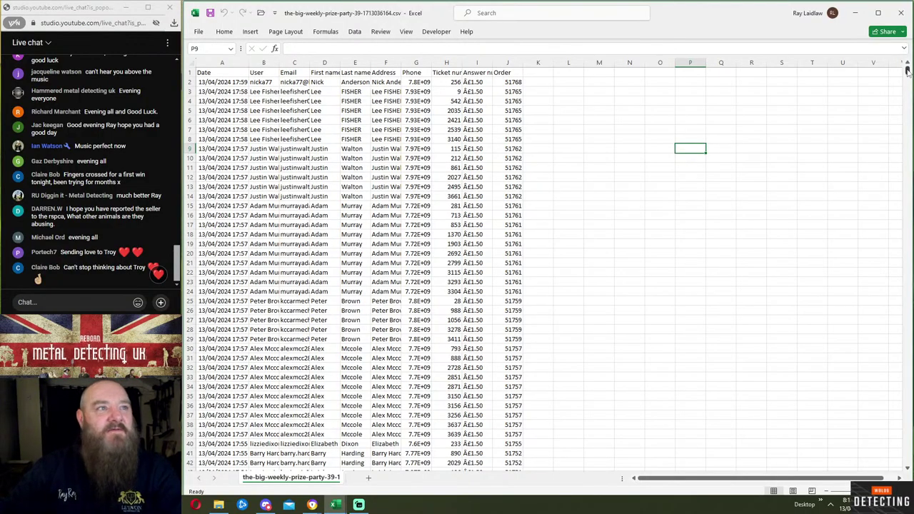
left_click_drag(907, 69, 893, 466)
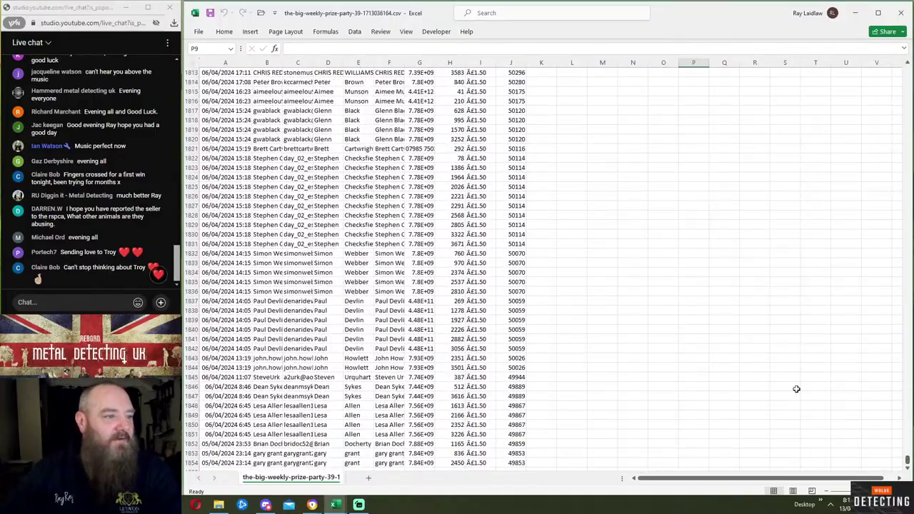
scroll(786, 382, "down", 1)
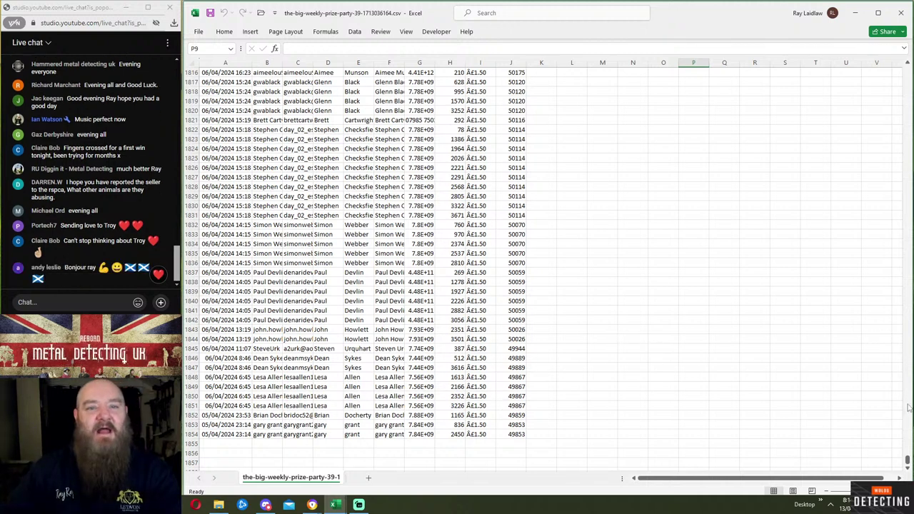
left_click_drag(907, 462, 907, 69)
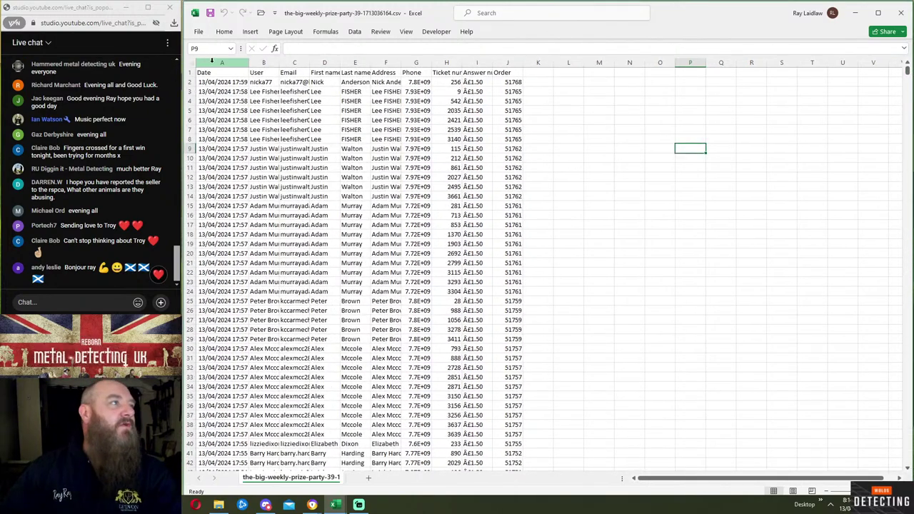
- Copy the Date to Order columns of the ticket export into the prize competition workbook's CSV sheet, starting at column A
left_click_drag(214, 63, 506, 58)
right_click(506, 58)
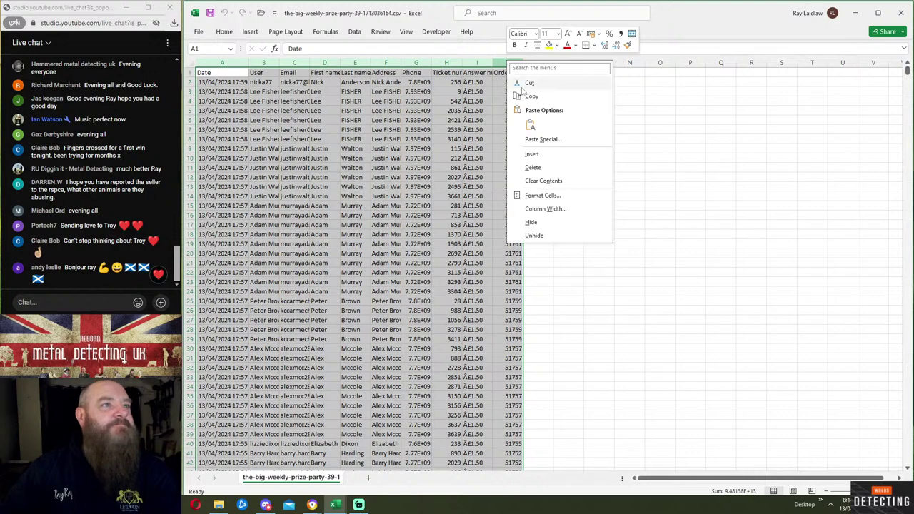
left_click(533, 97)
left_click(857, 13)
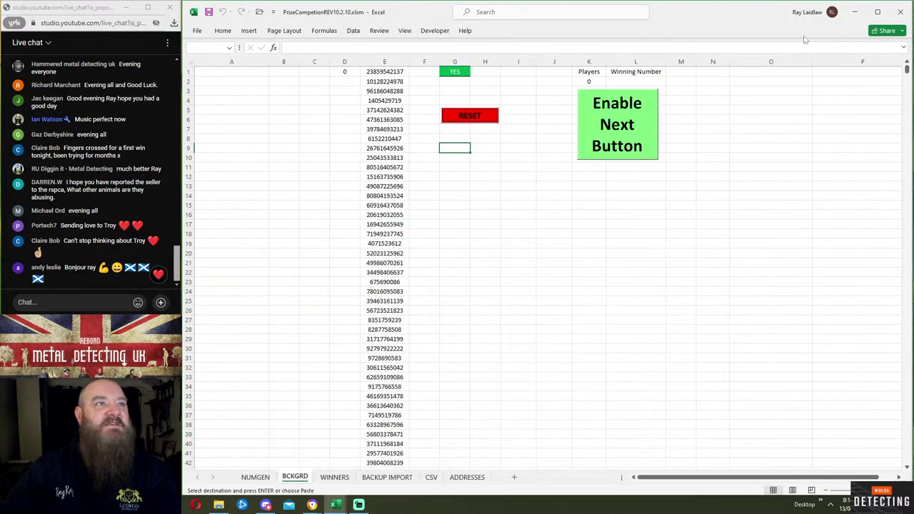
left_click(433, 479)
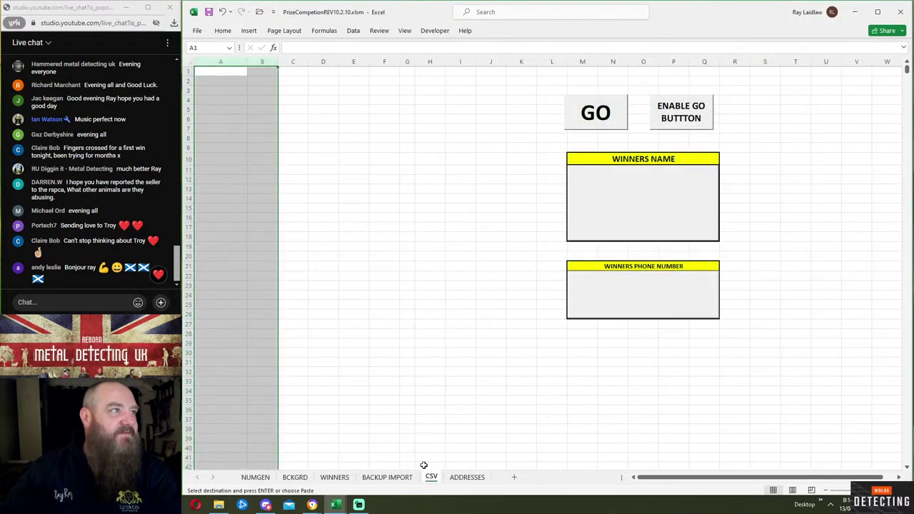
right_click(208, 60)
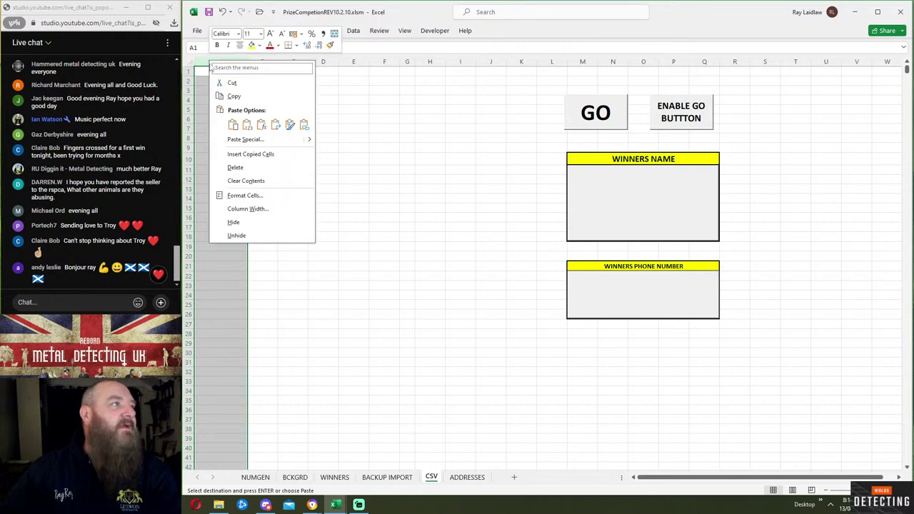
left_click(231, 118)
- Run the GO macro on the pasted ticket entries and view the entrant list from its first column on the NUMGEN sheet
left_click(605, 107)
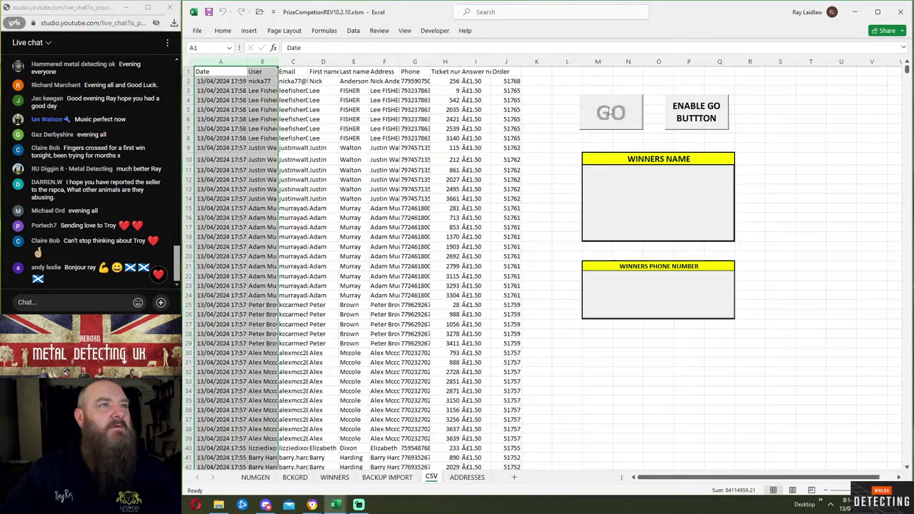
left_click(256, 477)
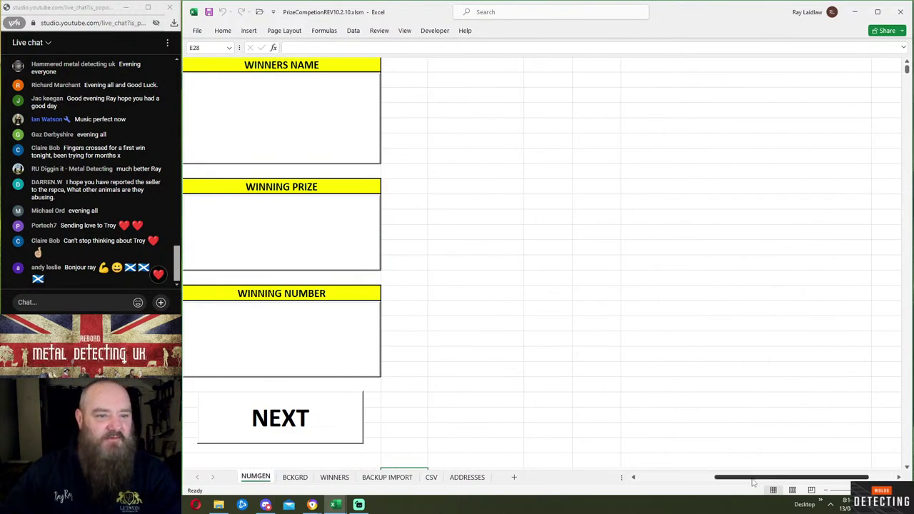
left_click(648, 477)
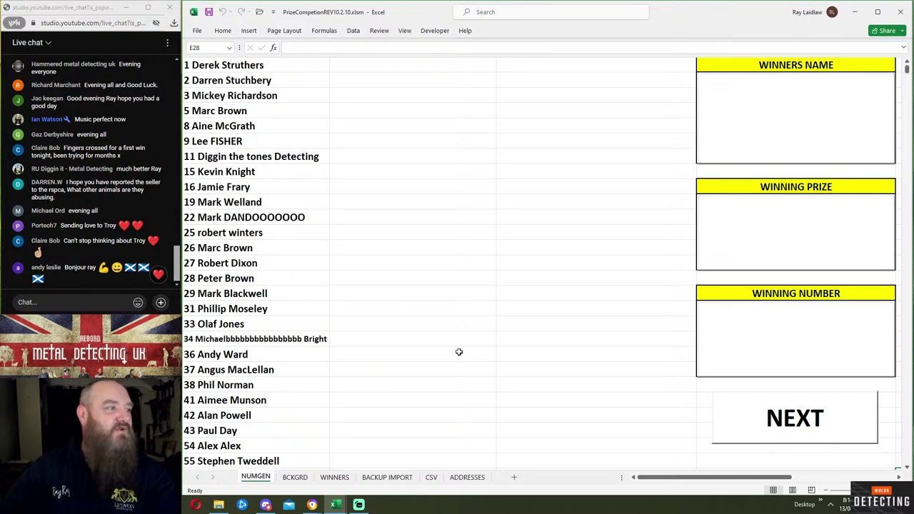
- Copy the prizes in B1:B55 of the MDUK PRIZES NEW workbook into column C of the competition workbook's NUMGEN sheet
left_click(336, 506)
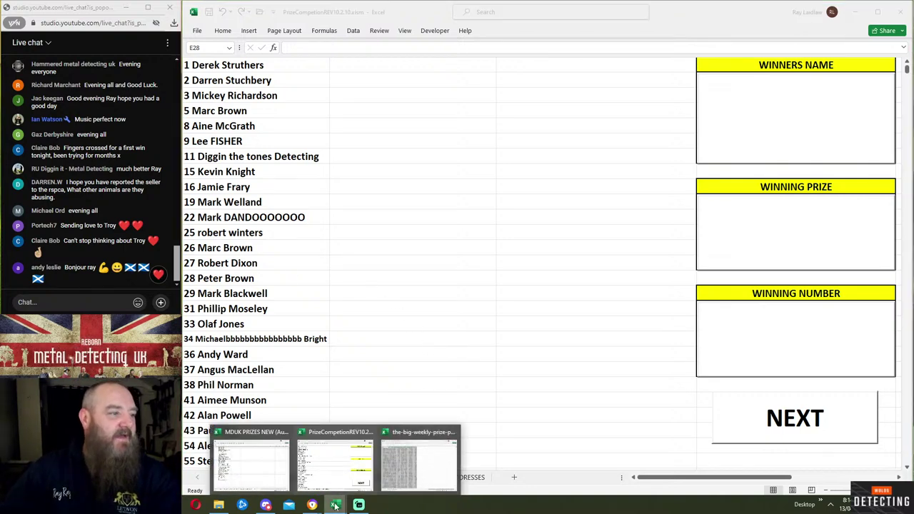
left_click(252, 461)
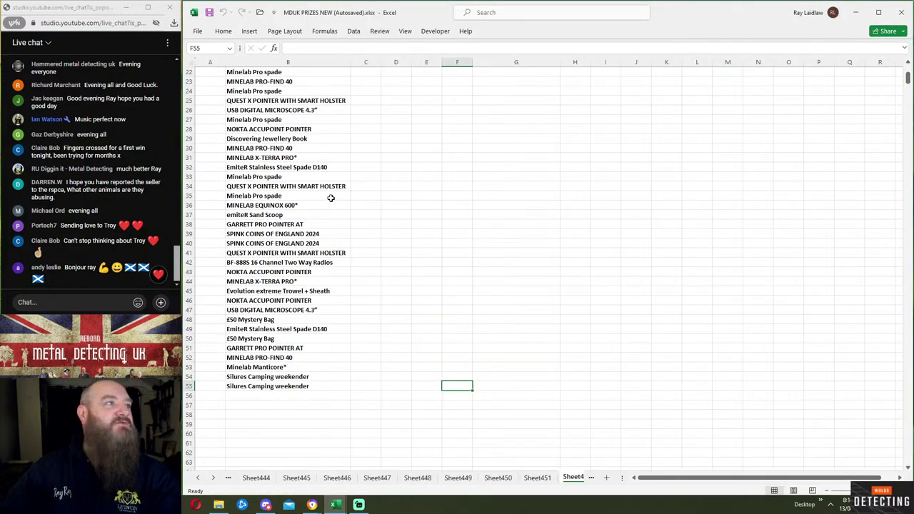
left_click_drag(293, 73, 286, 453)
right_click(286, 453)
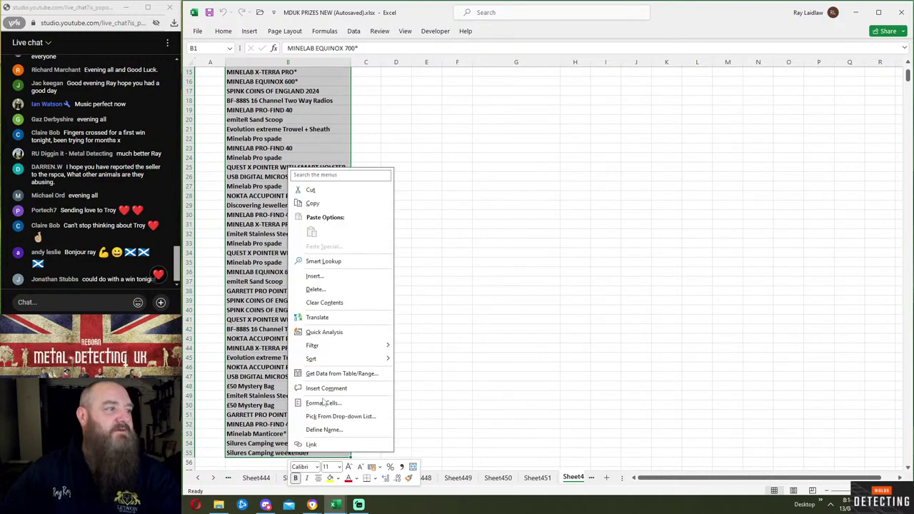
left_click(315, 206)
scroll(333, 200, "up", 5)
key("alt+Tab")
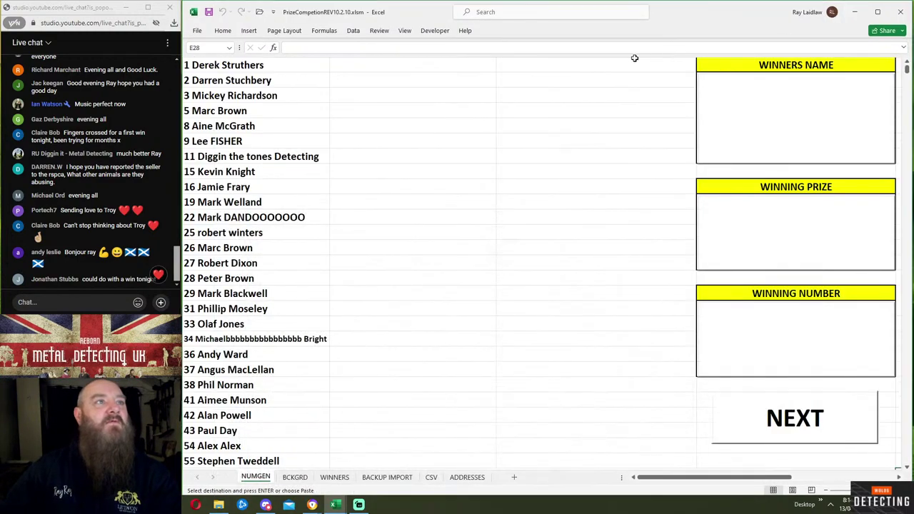
left_click(518, 62)
right_click(519, 62)
left_click(546, 131)
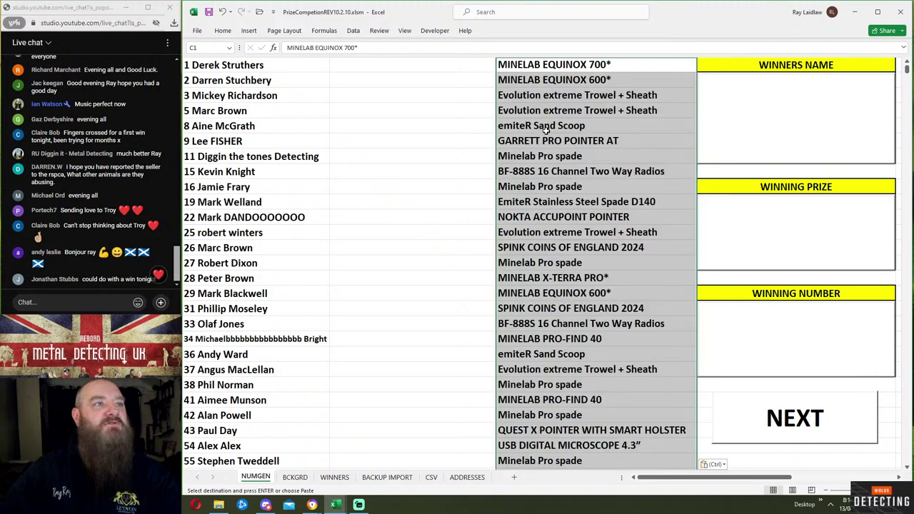
left_click(452, 206)
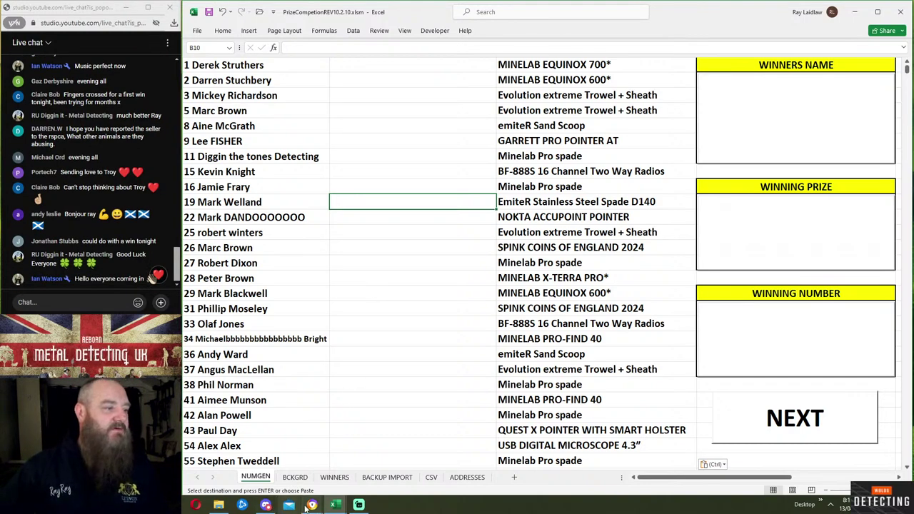
- Switch to the browser, view the photos of Troy the horse from the Facebook profile post, and return to the competition workbook
mouse_move(312, 505)
left_click(298, 473)
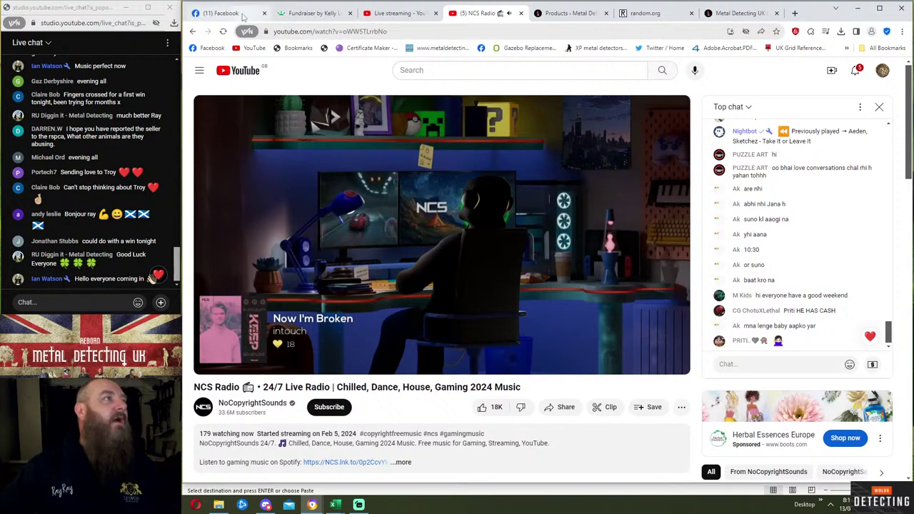
left_click(221, 13)
scroll(574, 252, "down", 8)
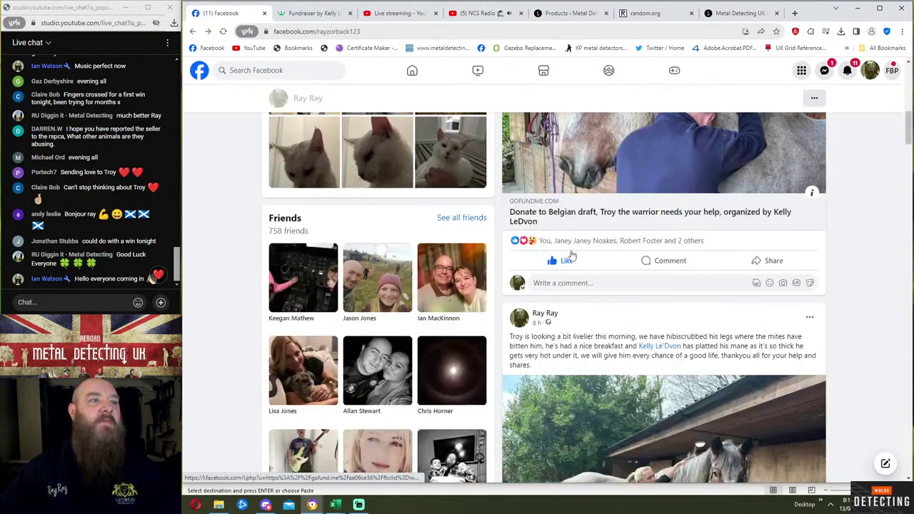
left_click(578, 234)
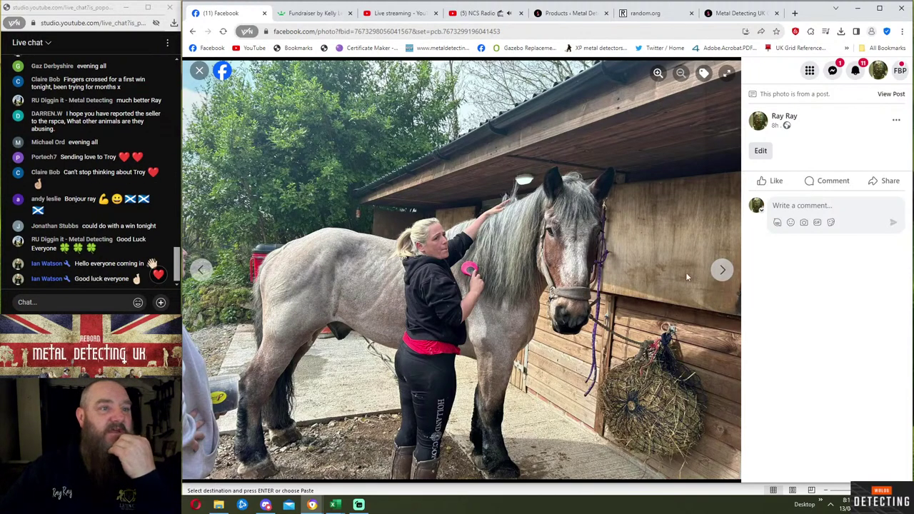
left_click(722, 270)
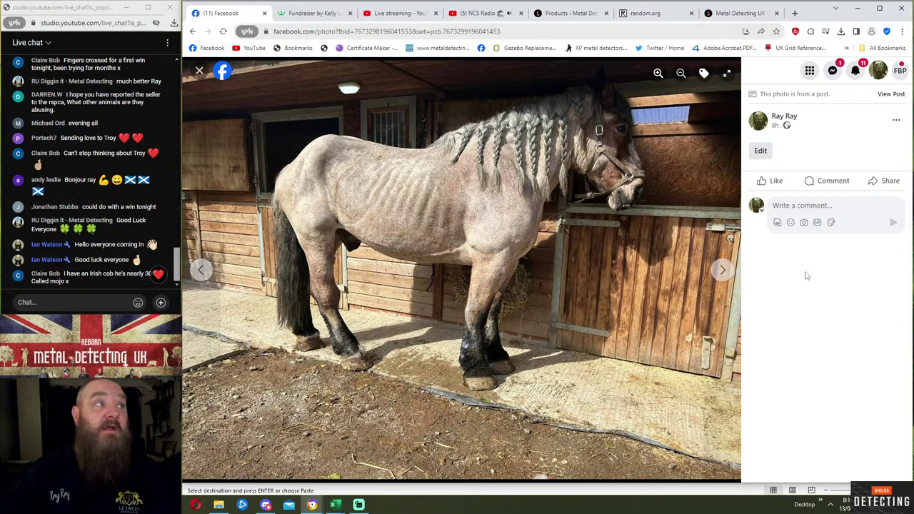
left_click(859, 11)
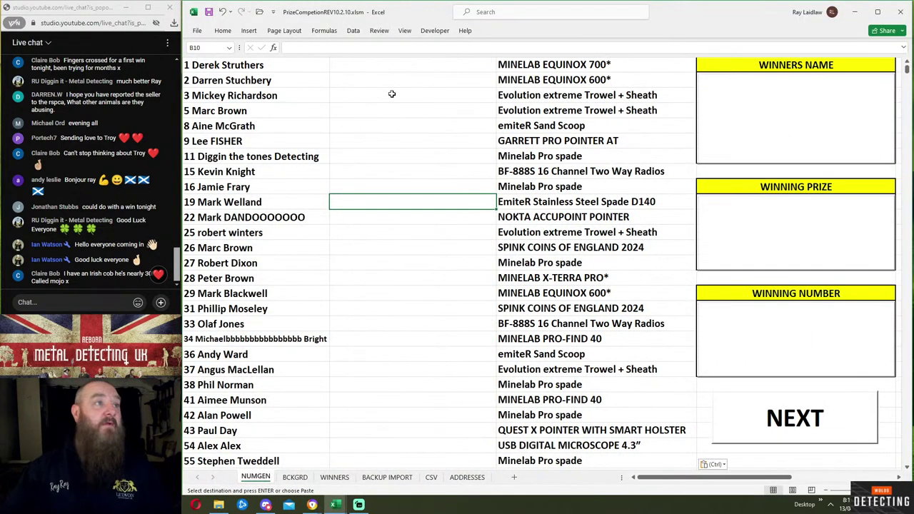
- Select cell B1 on the NUMGEN sheet, bring up the browser with the horse photo again, and return to the workbook
left_click(385, 66)
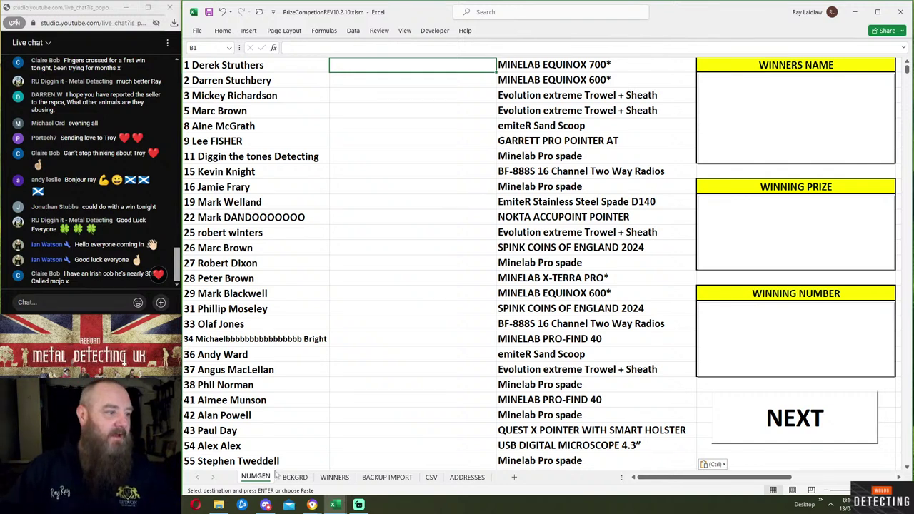
left_click(313, 505)
left_click(286, 464)
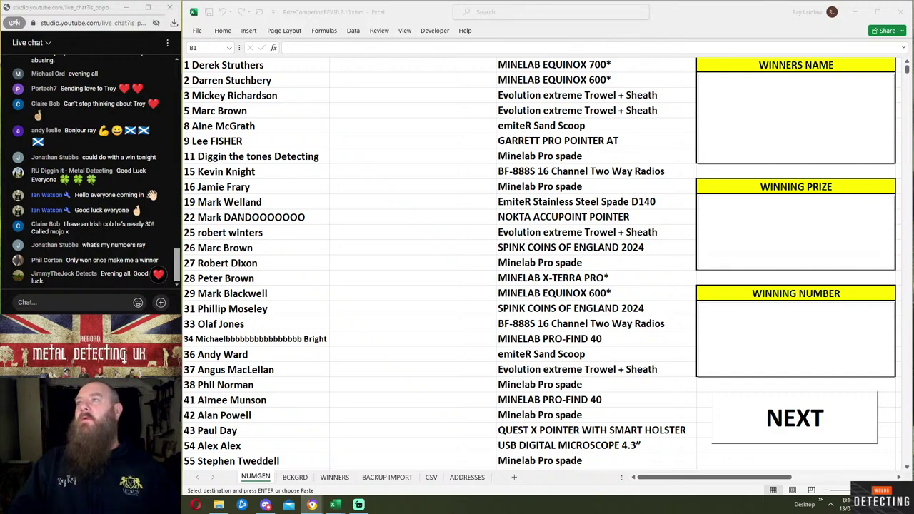
left_click(856, 11)
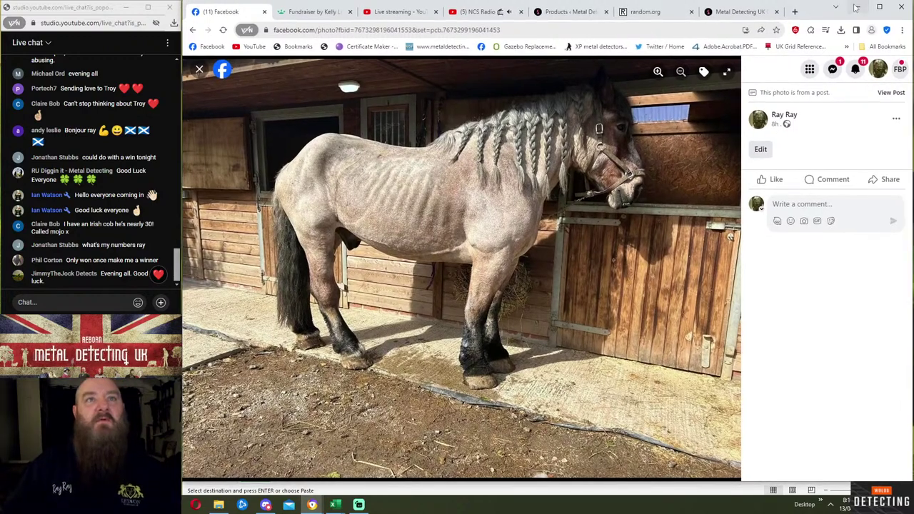
left_click(859, 6)
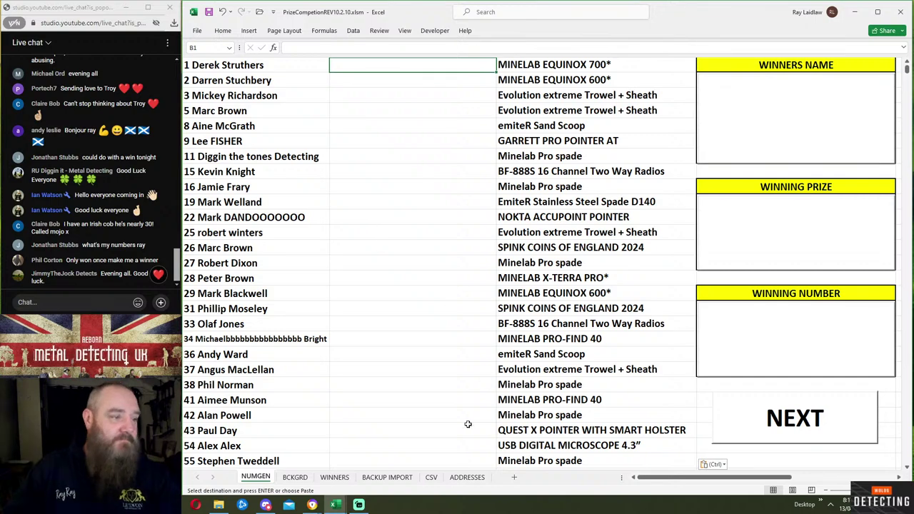
- Switch to the browser and view the open competitions on mdukcompetitions.co.uk and the site's admin product list
mouse_move(311, 505)
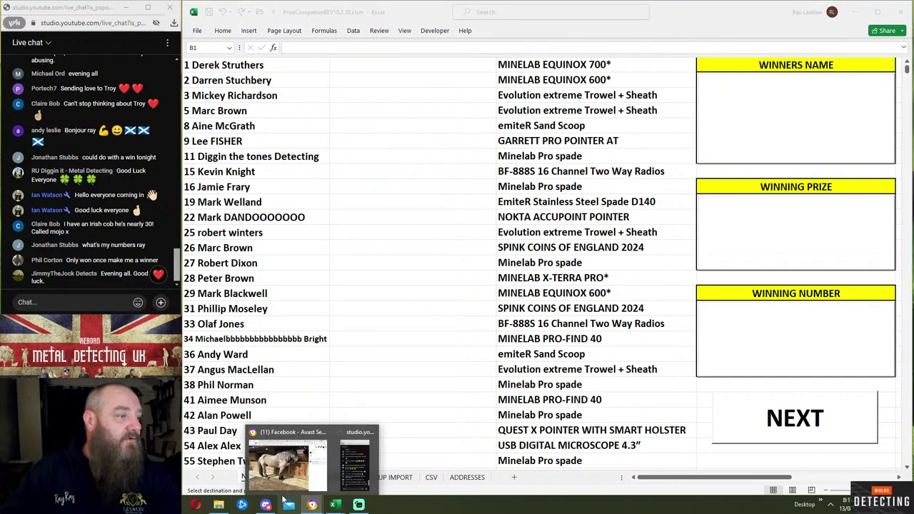
left_click(286, 464)
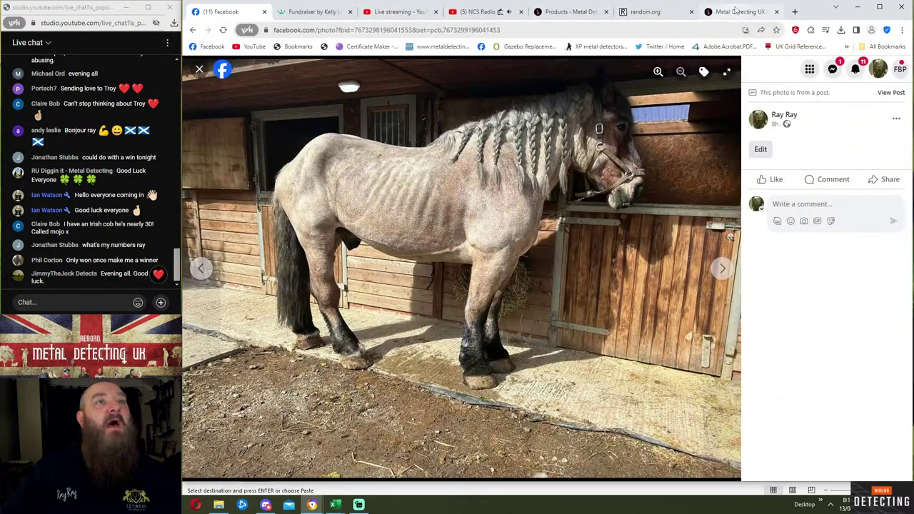
left_click(739, 11)
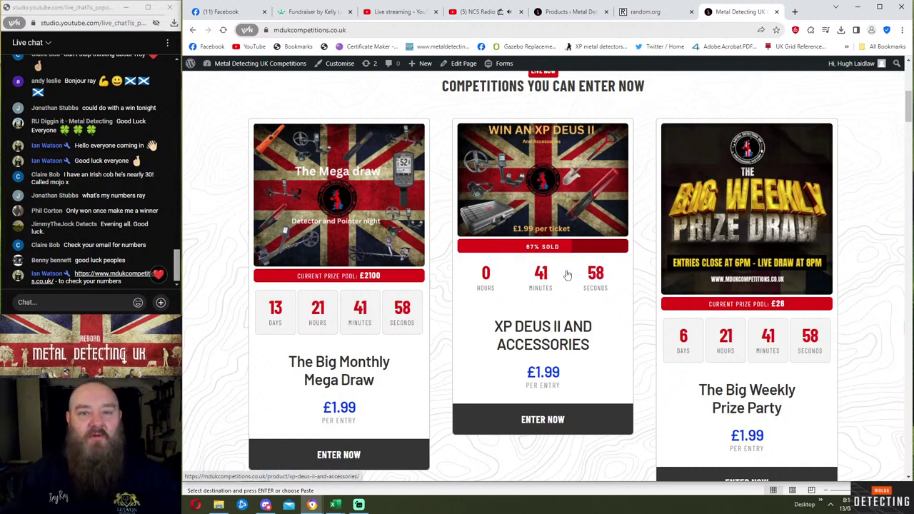
left_click(582, 13)
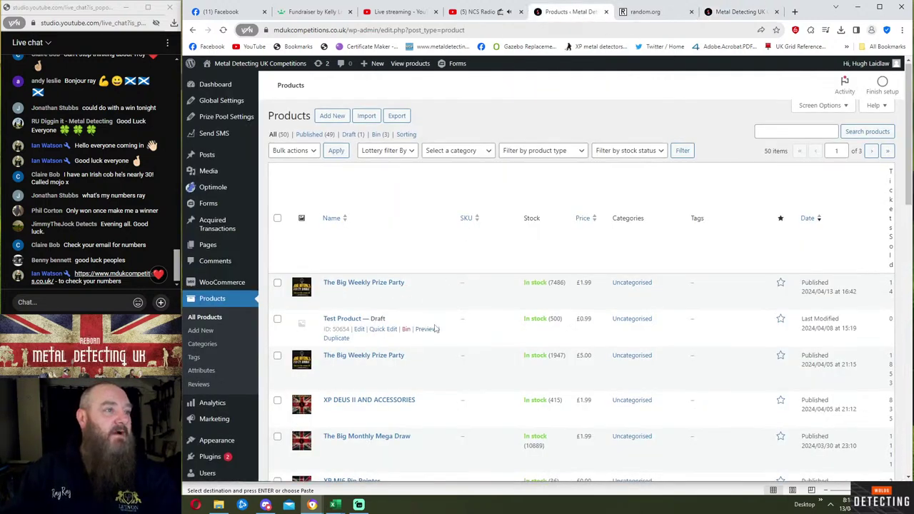
scroll(436, 328, "down", 2)
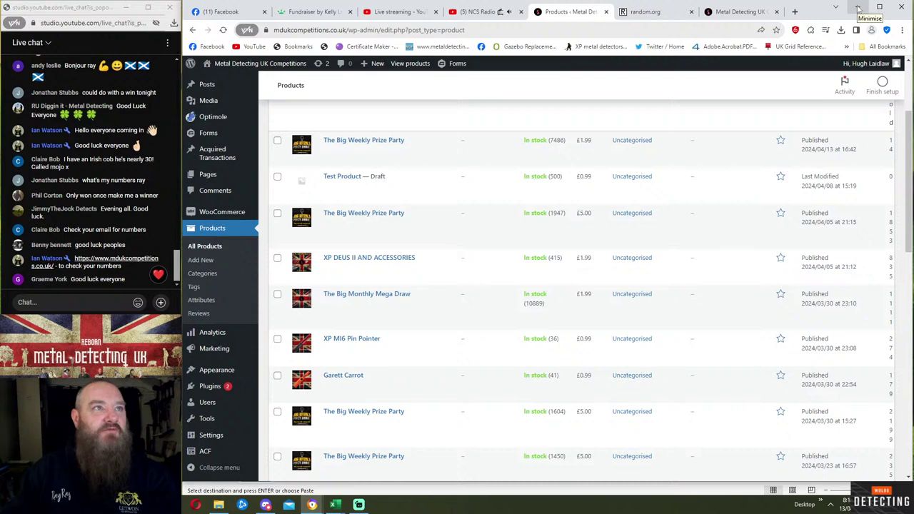
- Try to reload the random.org page, close it, and return to the competition workbook
left_click(647, 13)
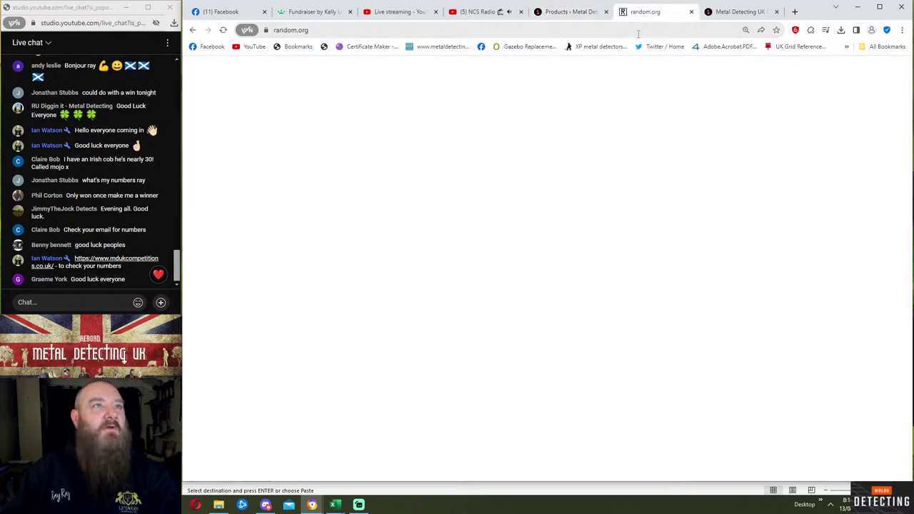
left_click(223, 30)
left_click(599, 106)
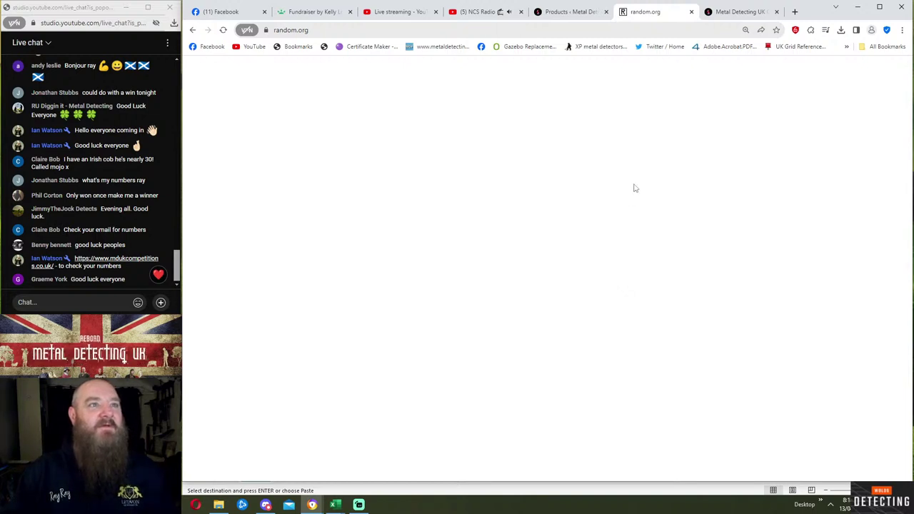
left_click(401, 30)
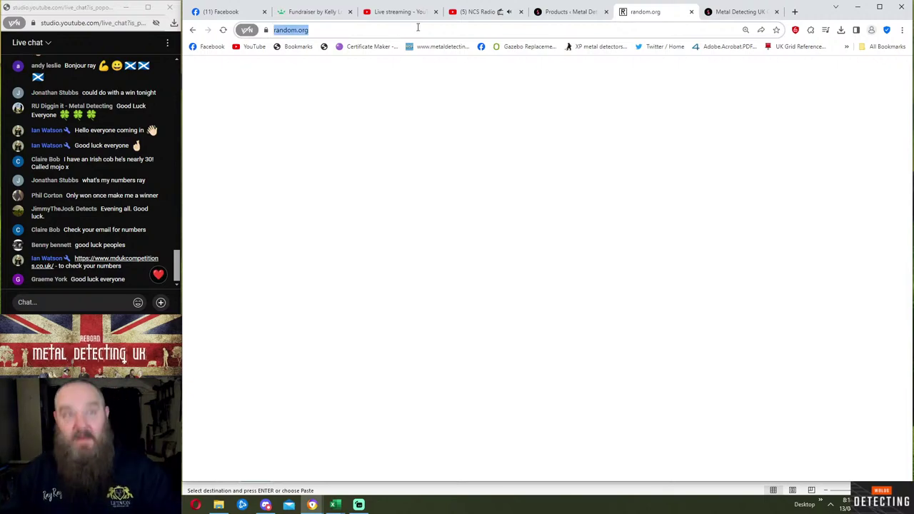
left_click(692, 12)
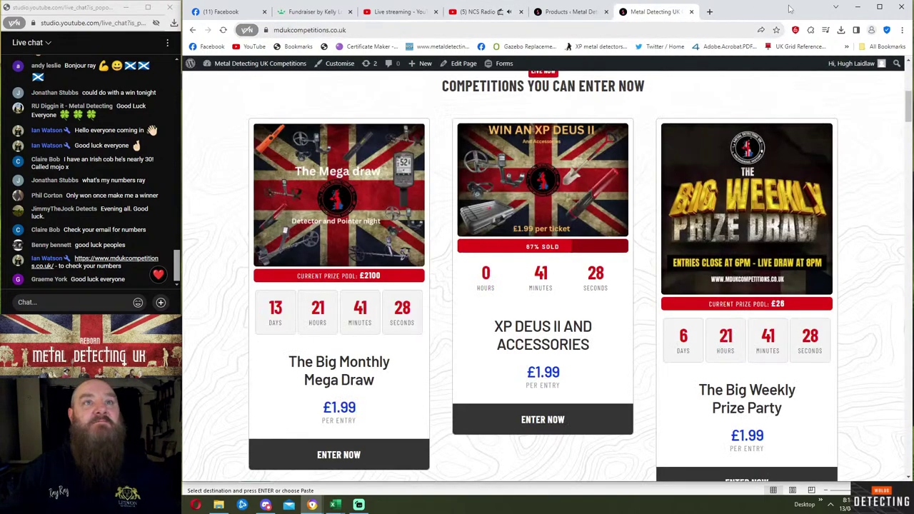
left_click(857, 6)
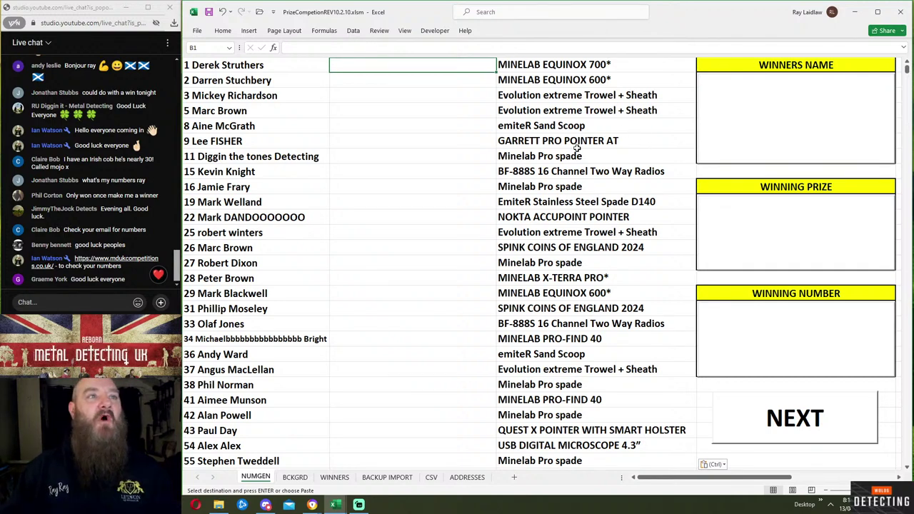
- Draw the first winning number on the NUMGEN sheet and find the highlighted winning ticket in the entrant list
left_click(786, 424)
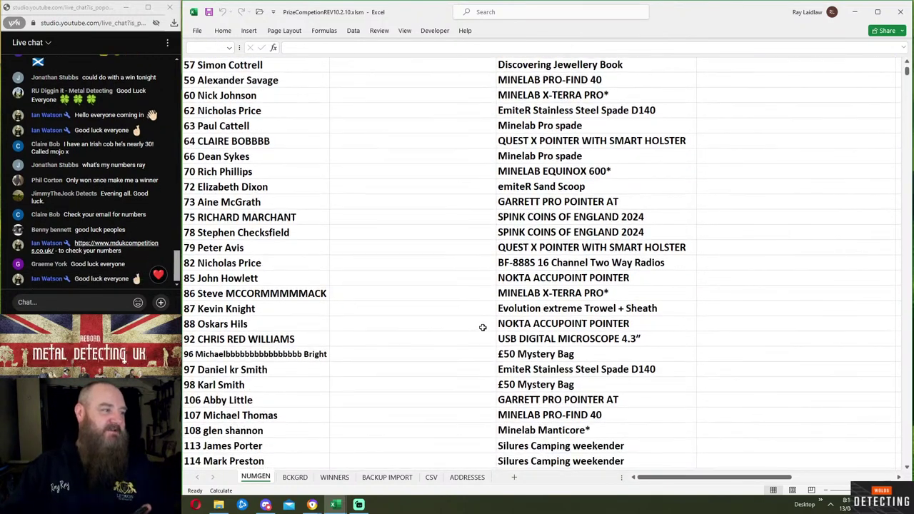
scroll(414, 335, "up", 2)
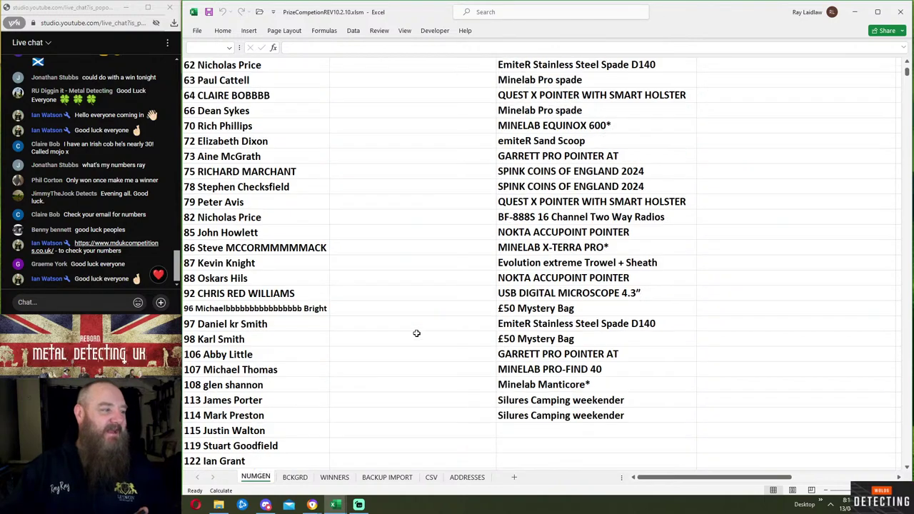
scroll(416, 342, "down", 1)
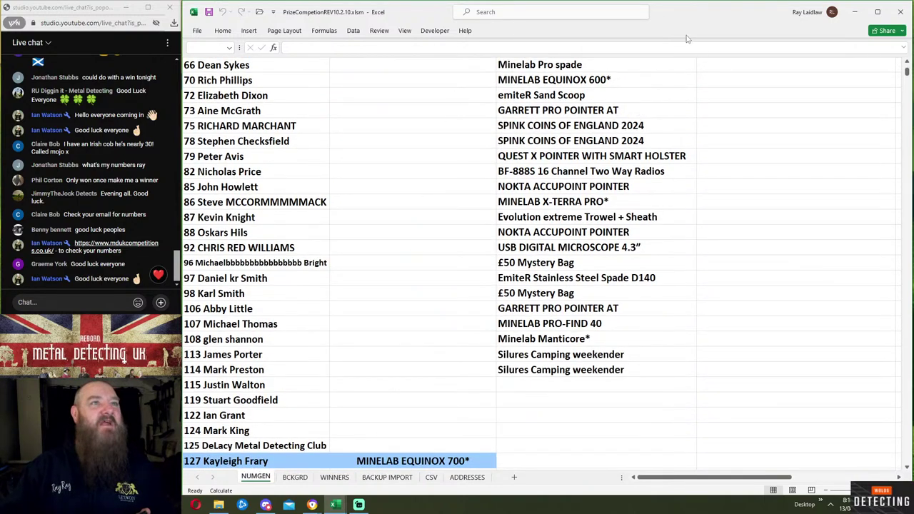
- Move the competition workbook window aside to reveal the desktop, and put it back over the work area
key("super+Down")
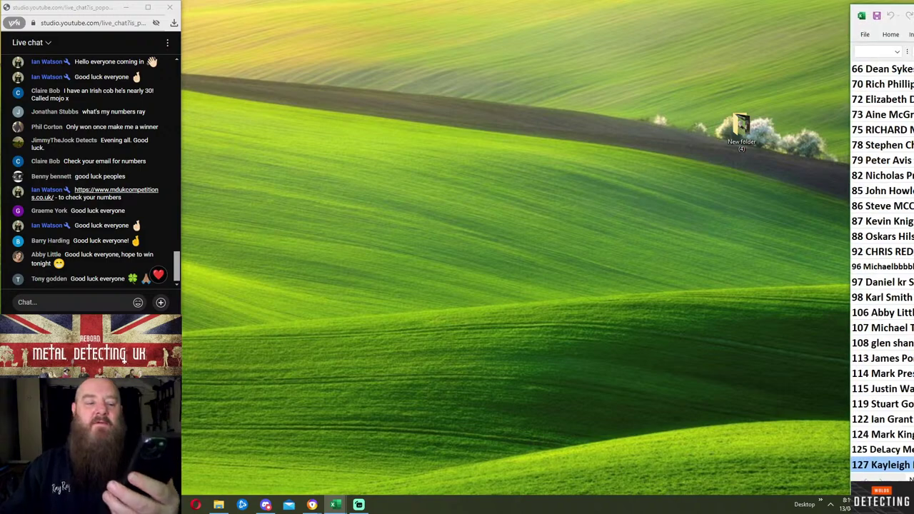
left_click_drag(913, 23, 701, 13)
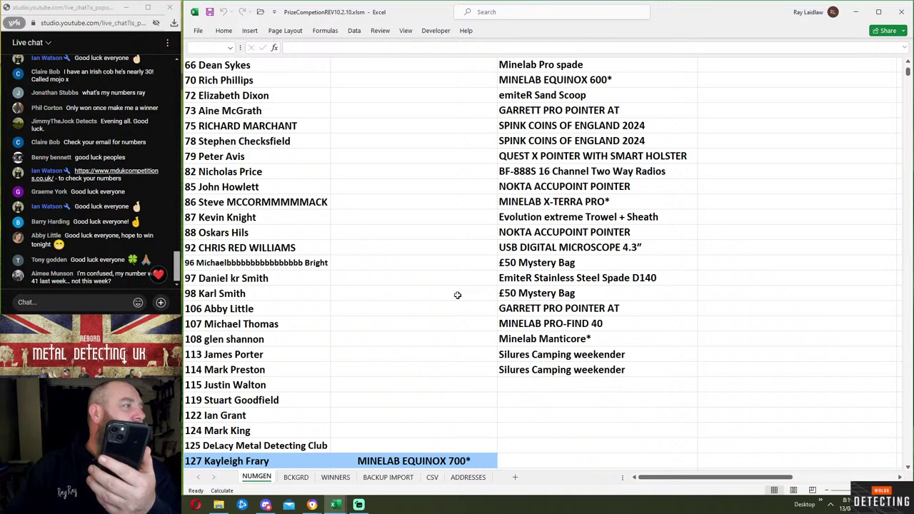
scroll(458, 295, "down", 1)
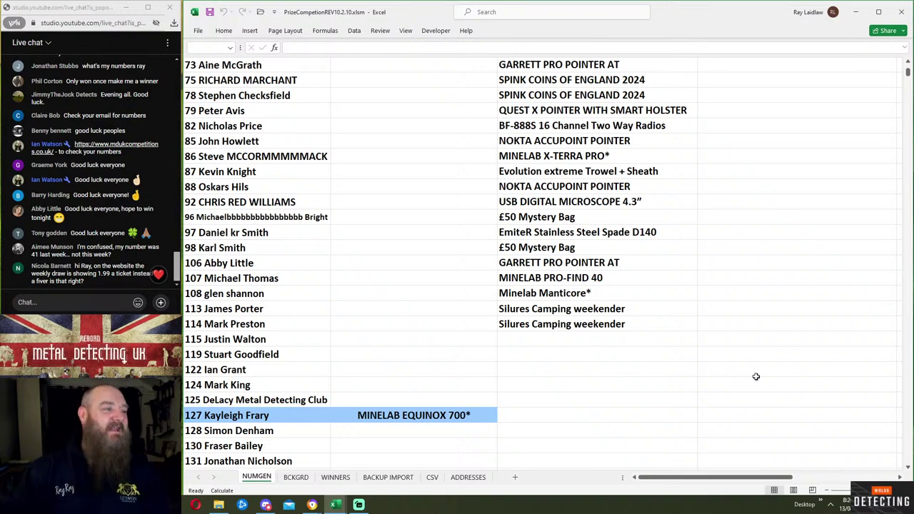
- Review the first draw's result panel and highlighted entrant row on the NUMGEN sheet, and clear the winner's name box
scroll(748, 323, "up", 7)
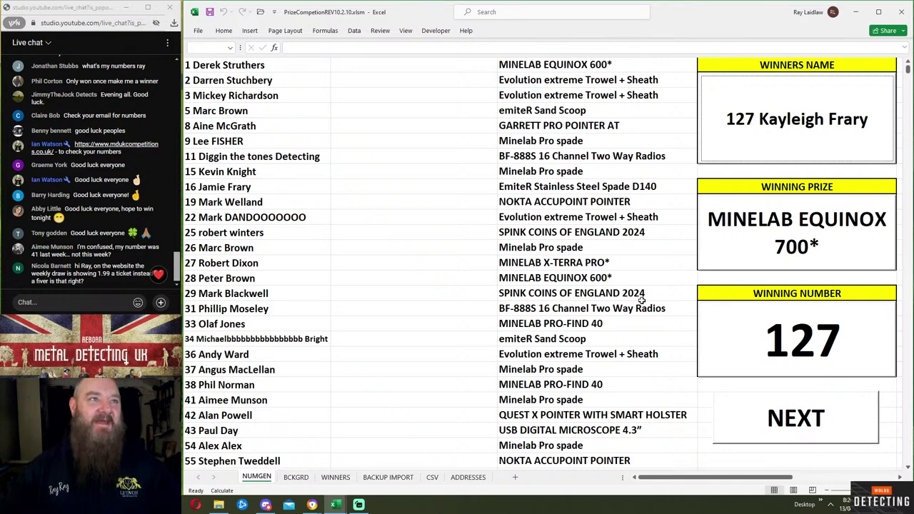
scroll(593, 262, "down", 6)
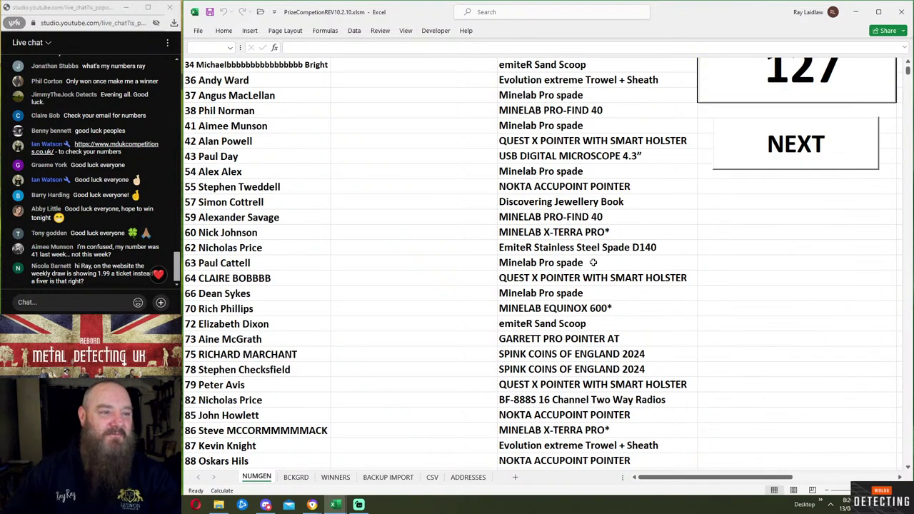
scroll(593, 263, "down", 5)
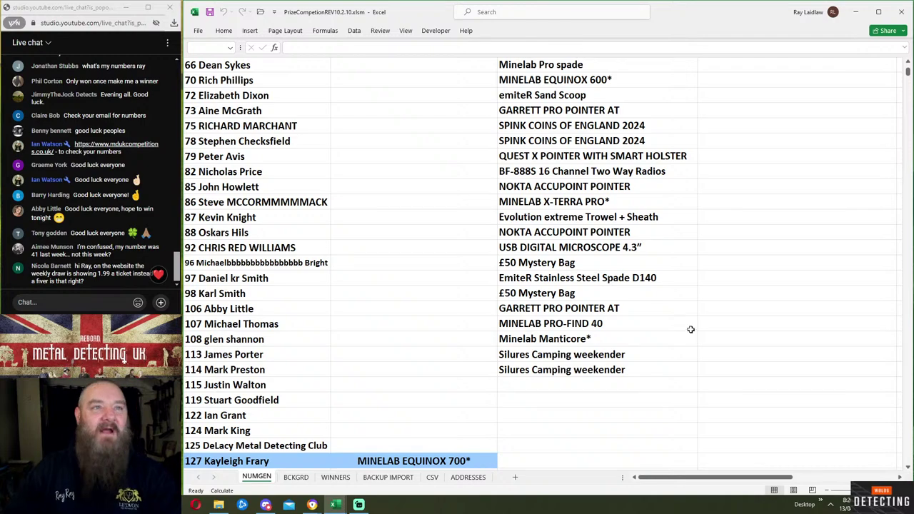
scroll(691, 330, "up", 11)
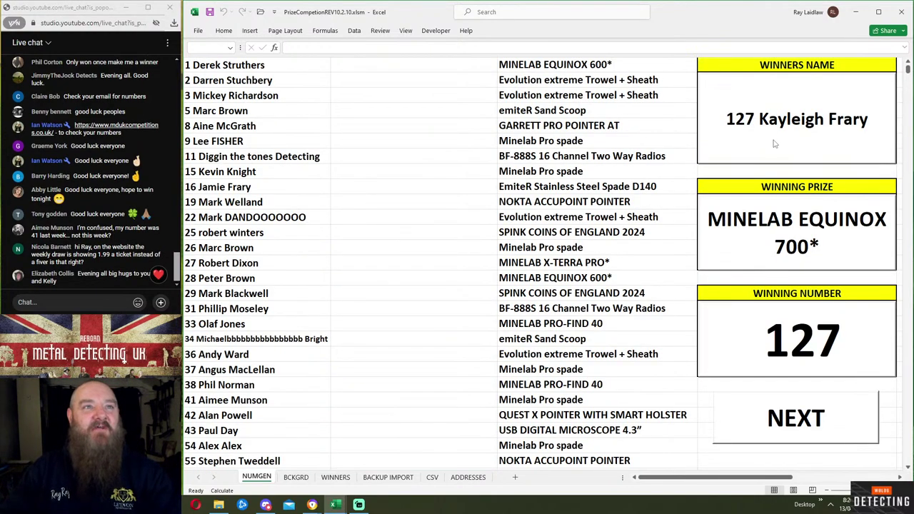
left_click(774, 144)
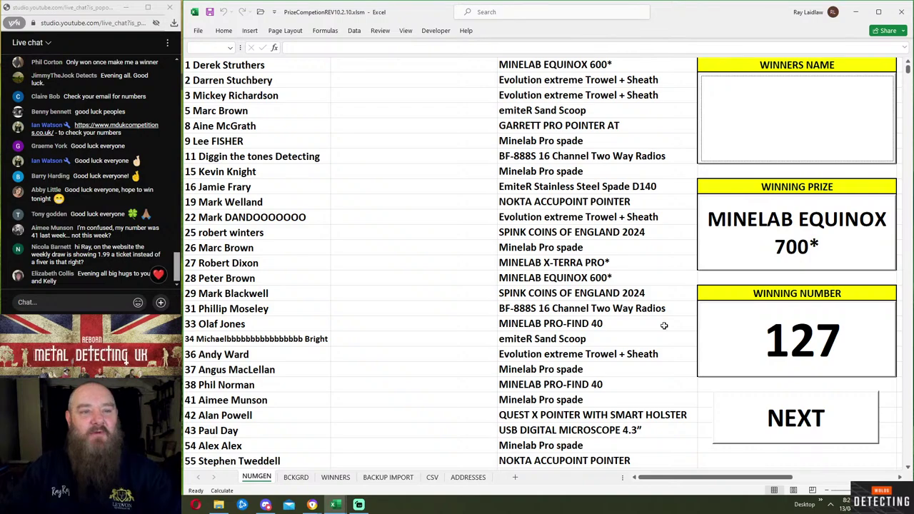
- Draw the next winning number and prize, and find the highlighted winning ticket in the entrant list
left_click(788, 421)
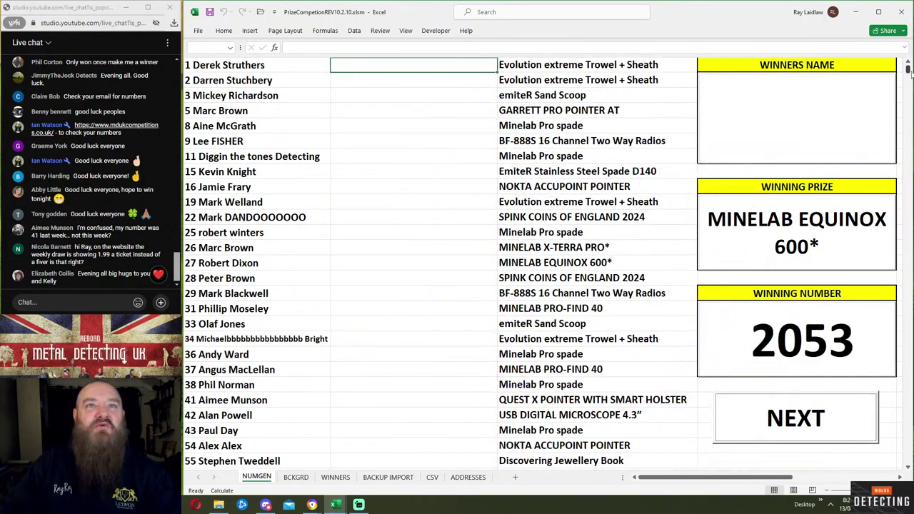
left_click_drag(909, 71, 909, 138)
scroll(471, 343, "down", 12)
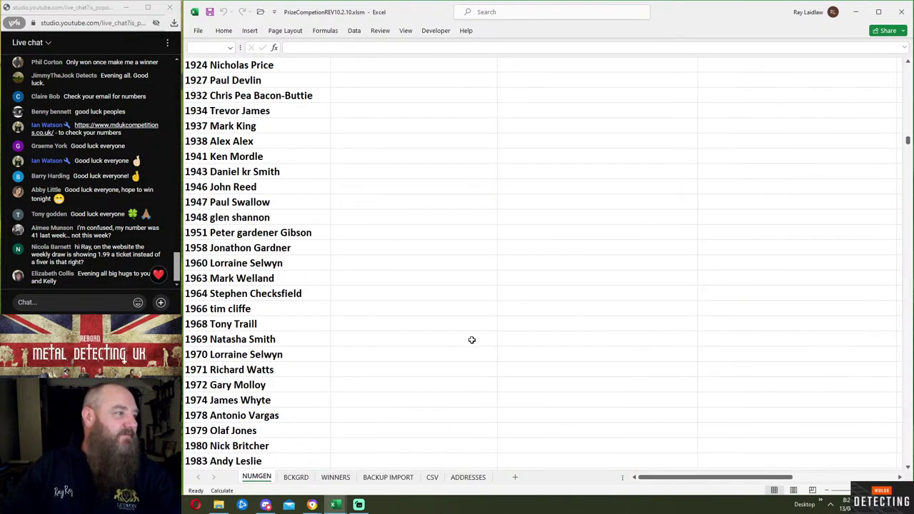
scroll(473, 347, "down", 5)
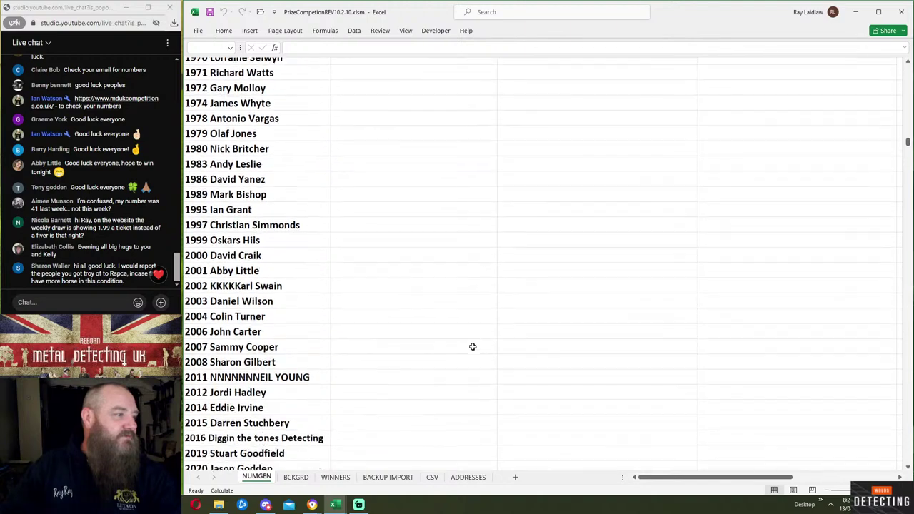
scroll(473, 349, "down", 1)
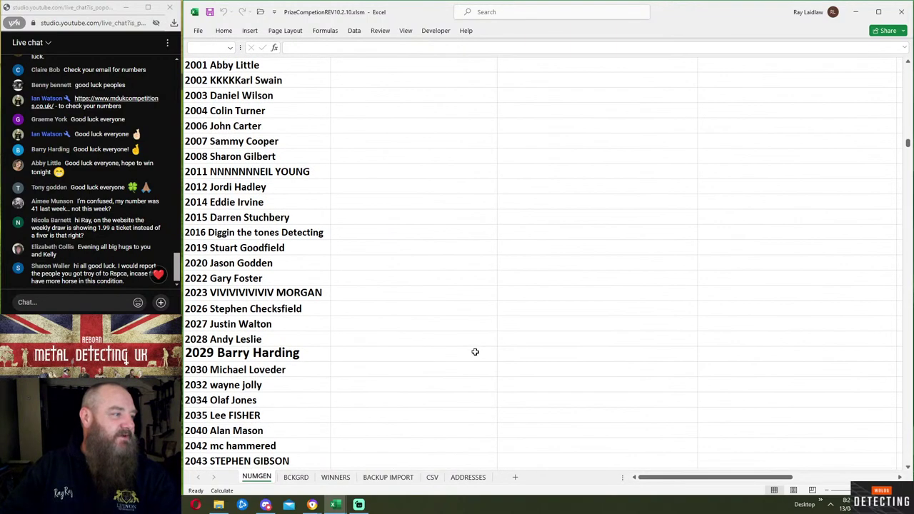
scroll(908, 469, "down", 3)
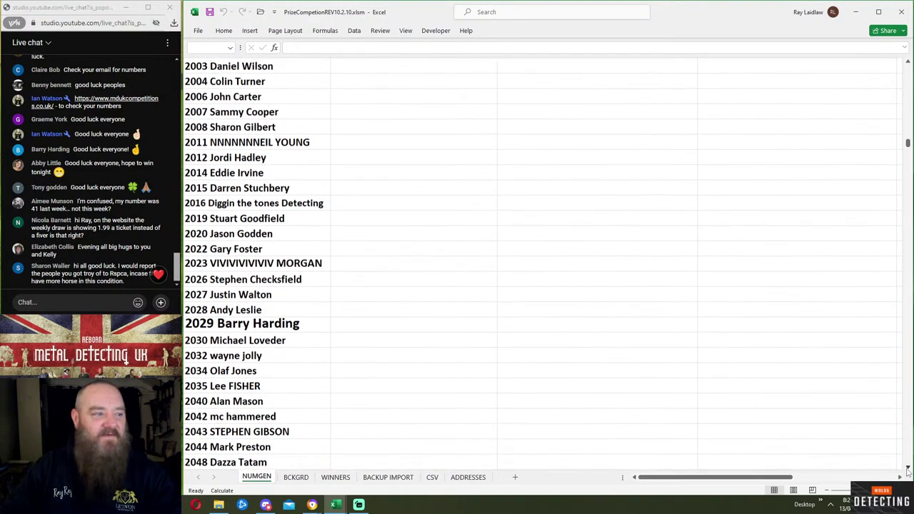
scroll(908, 469, "down", 3)
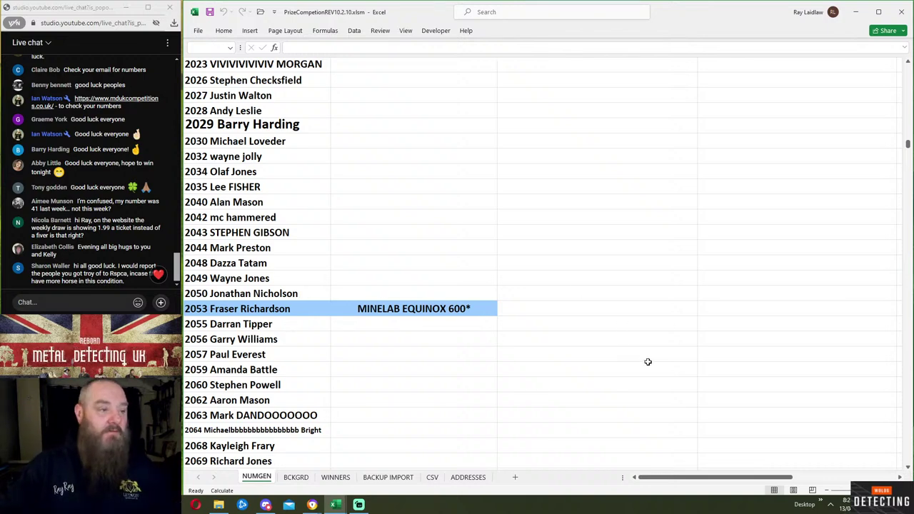
- Switch to Discord, view the dog photo and its post in the general-chit-chat channel, and return to the competition workbook
left_click(266, 505)
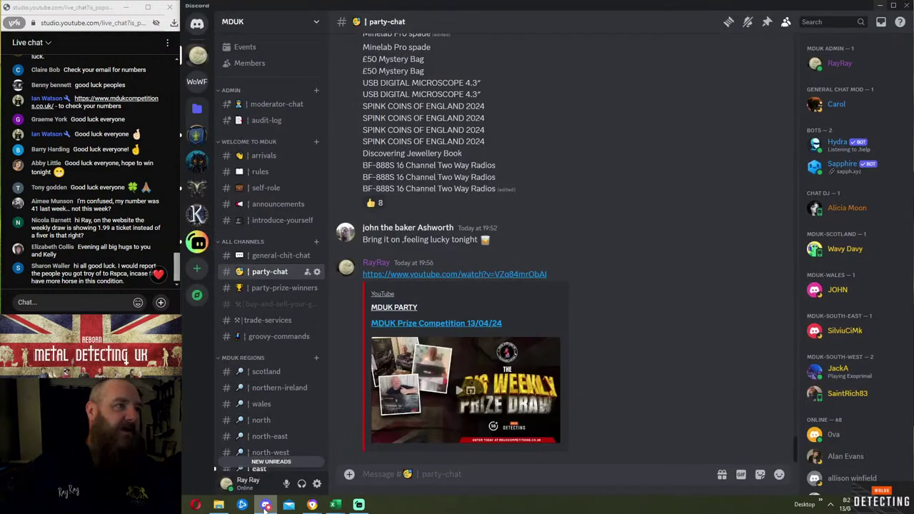
left_click(276, 256)
scroll(501, 255, "up", 2)
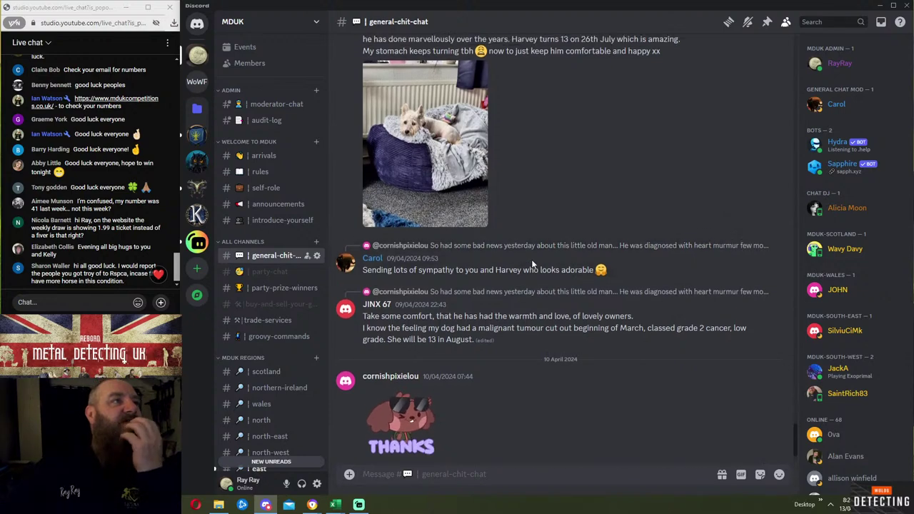
left_click(420, 169)
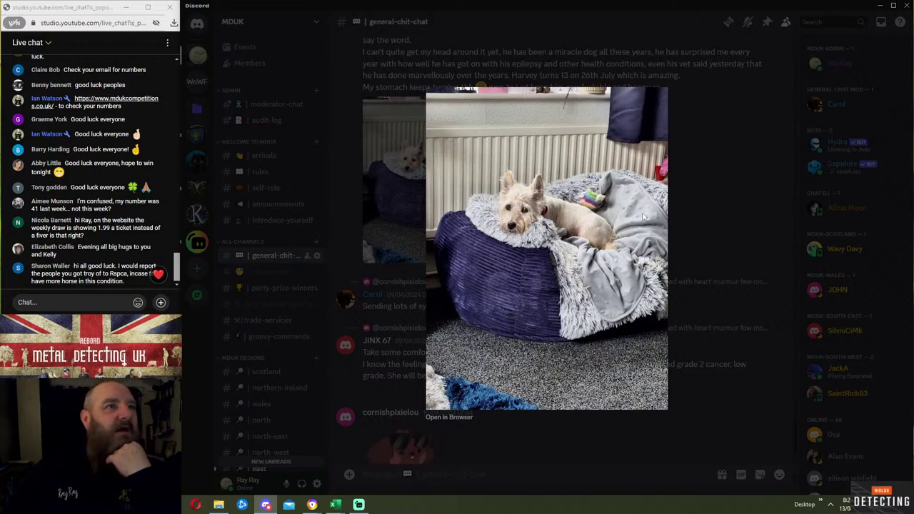
left_click(704, 215)
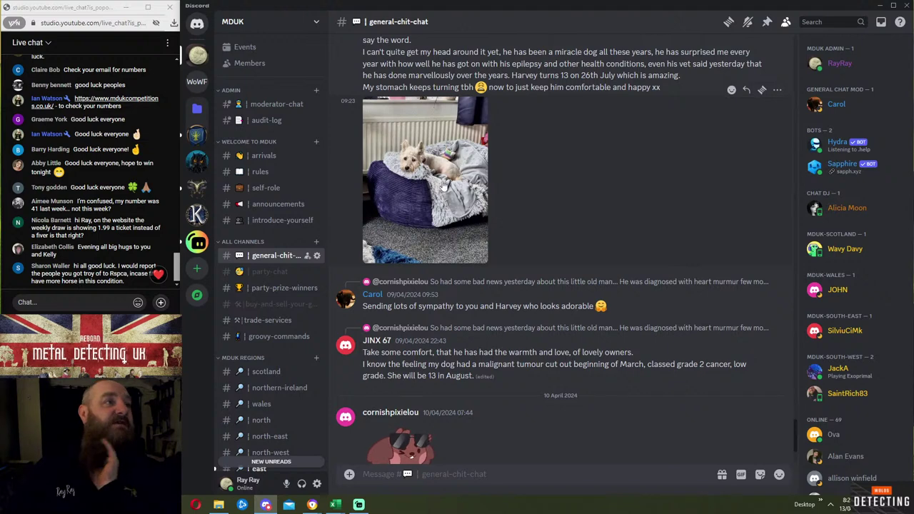
scroll(629, 211, "up", 1)
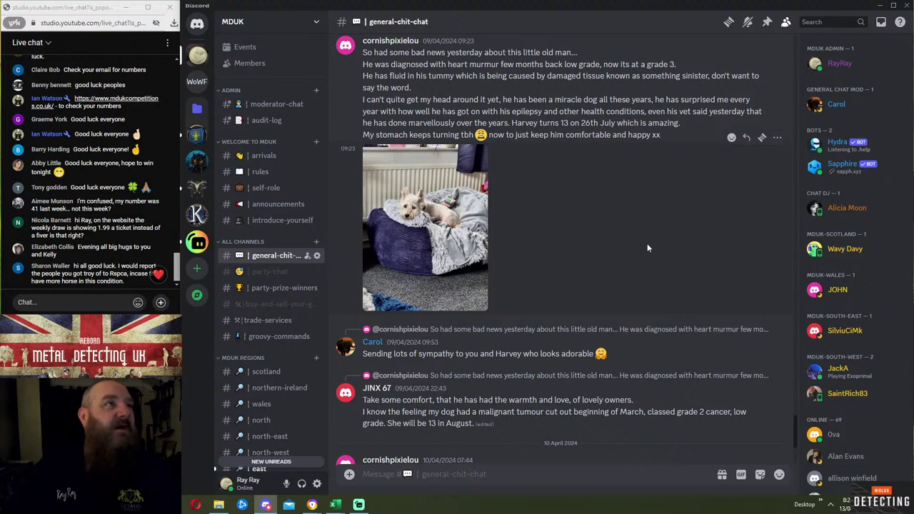
left_click(881, 9)
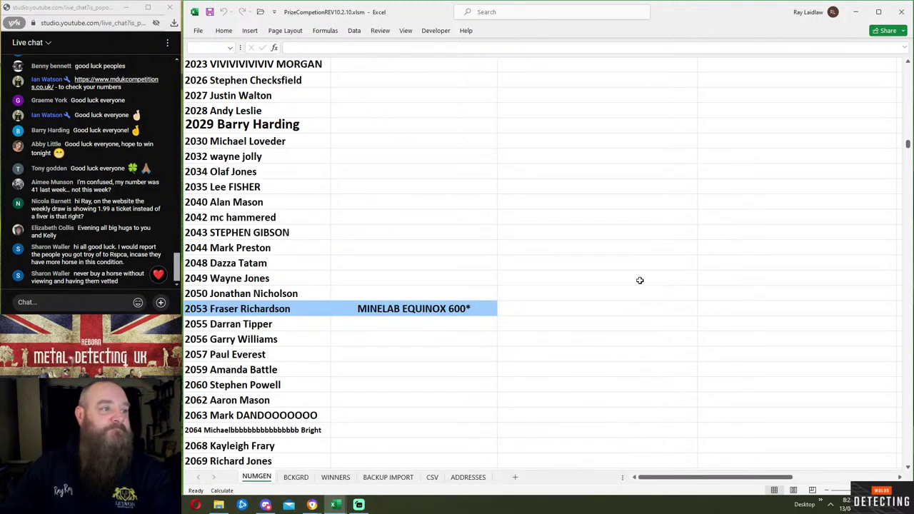
- Return to the result panel at the start of the NUMGEN sheet and reveal the second winner's name
left_click(569, 336)
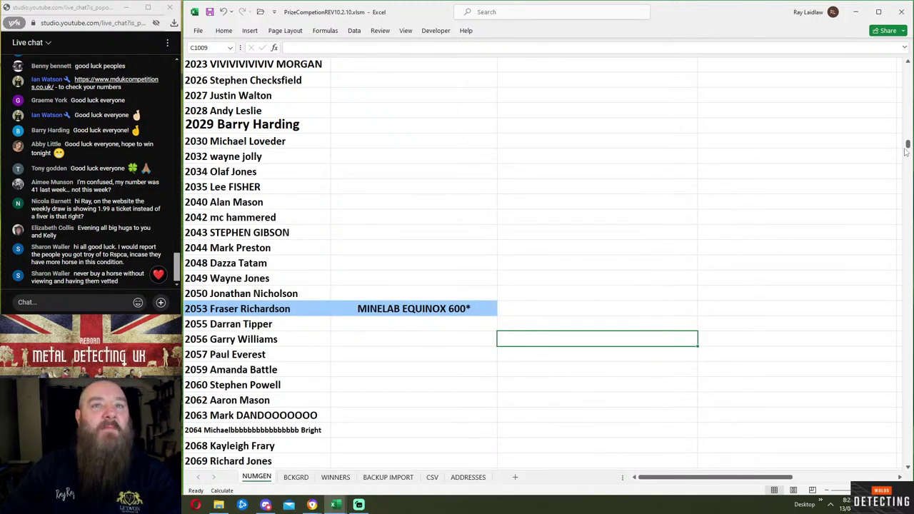
left_click_drag(908, 147, 908, 72)
left_click(850, 107)
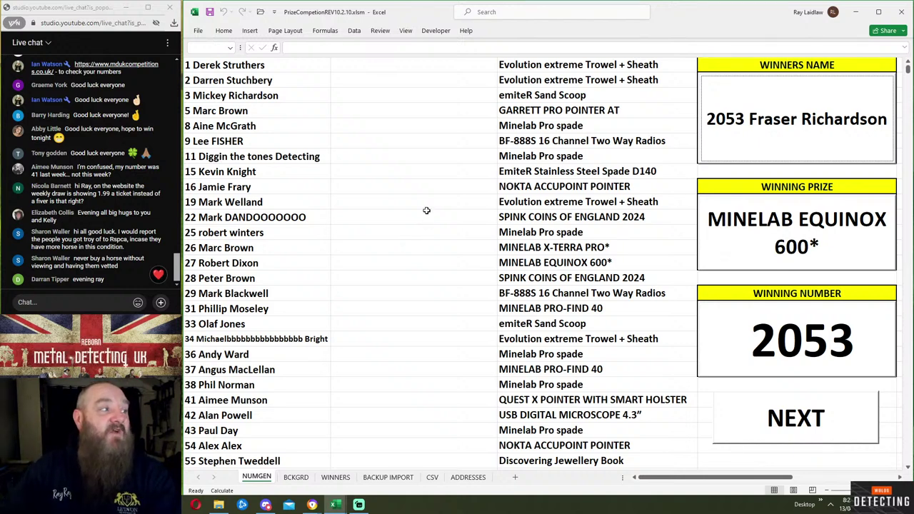
- Clear the previous winner's name, draw for the Evolution extreme Trowel + Sheath, and reveal the winner after finding the highlighted entrant row
left_click(815, 138)
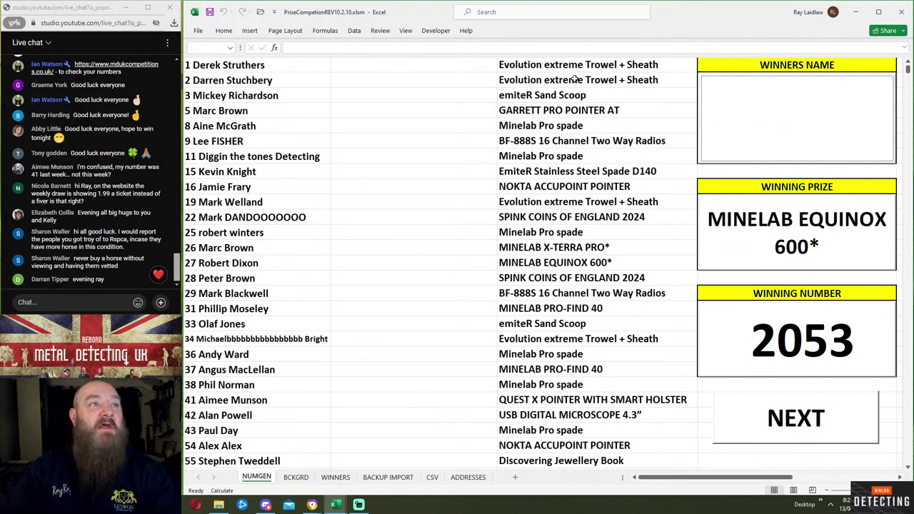
left_click(786, 418)
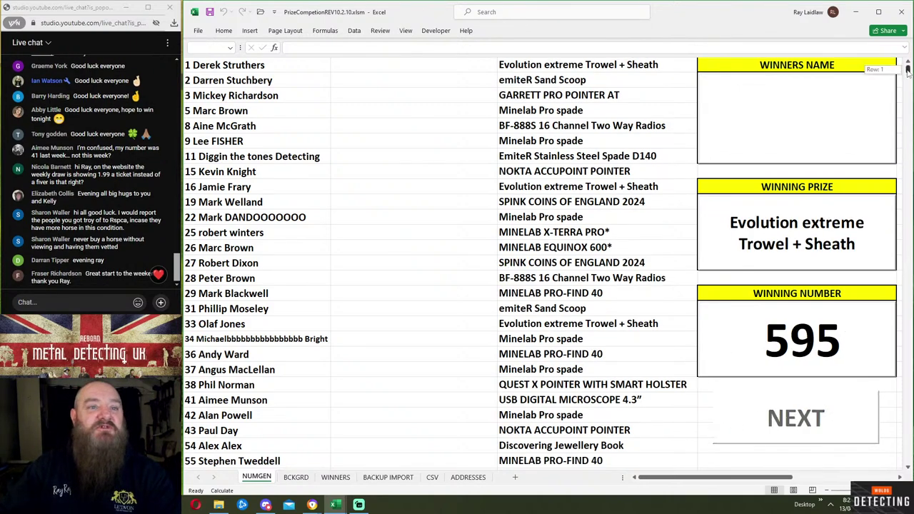
left_click_drag(909, 71, 896, 92)
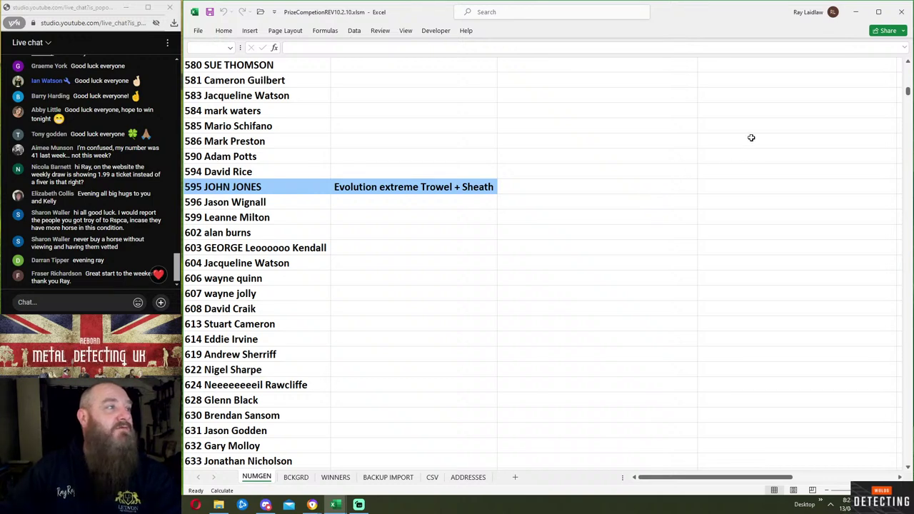
left_click_drag(907, 89, 908, 68)
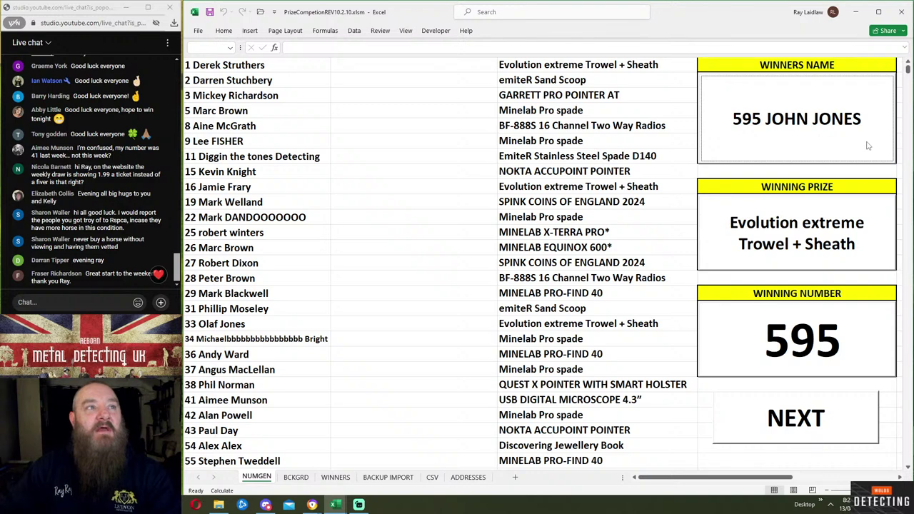
- Draw for the second Evolution extreme Trowel + Sheath and find the highlighted winning row in the entrant list
left_click(800, 413)
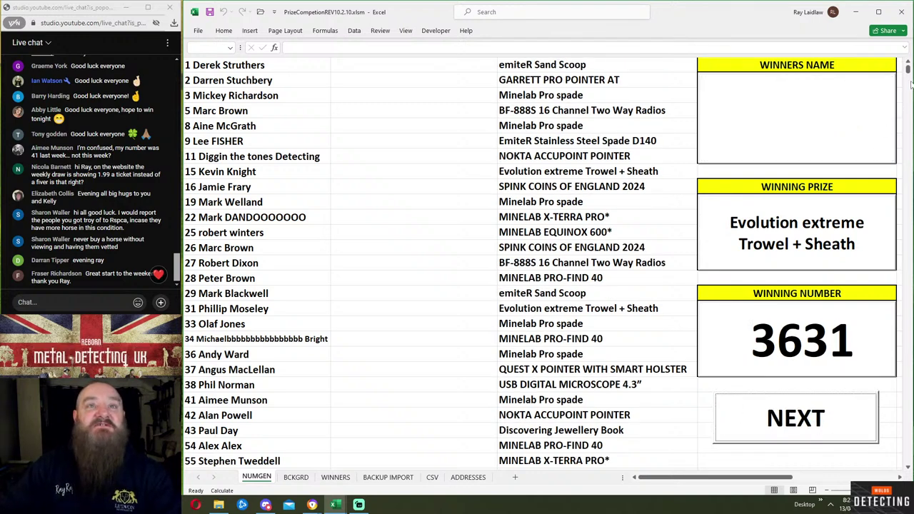
left_click_drag(909, 76, 908, 202)
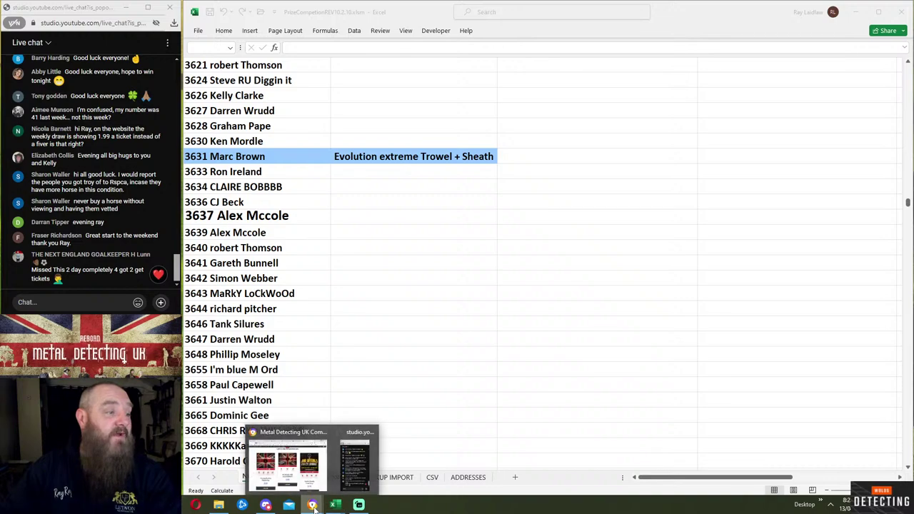
- Switch to the browser, show the live competitions on the mdukcompetitions.co.uk page, and return to the draw workbook
left_click(288, 460)
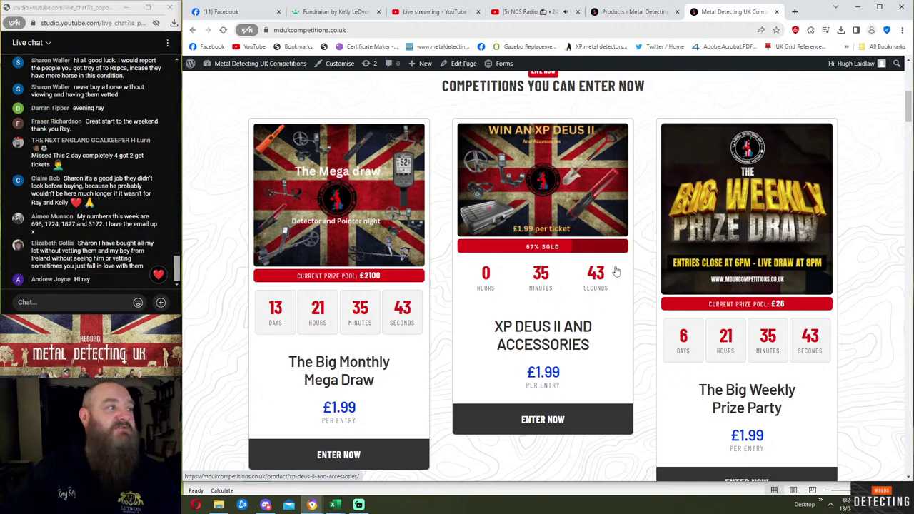
left_click(858, 6)
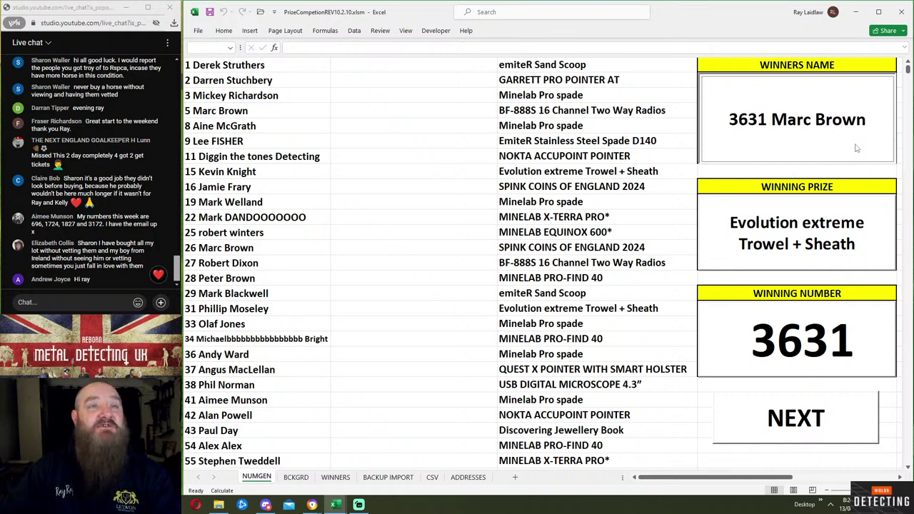
- Draw for the emiteR Sand Scoop, find the highlighted entrant row, and return to the result panel to reveal the winner's name
left_click(797, 421)
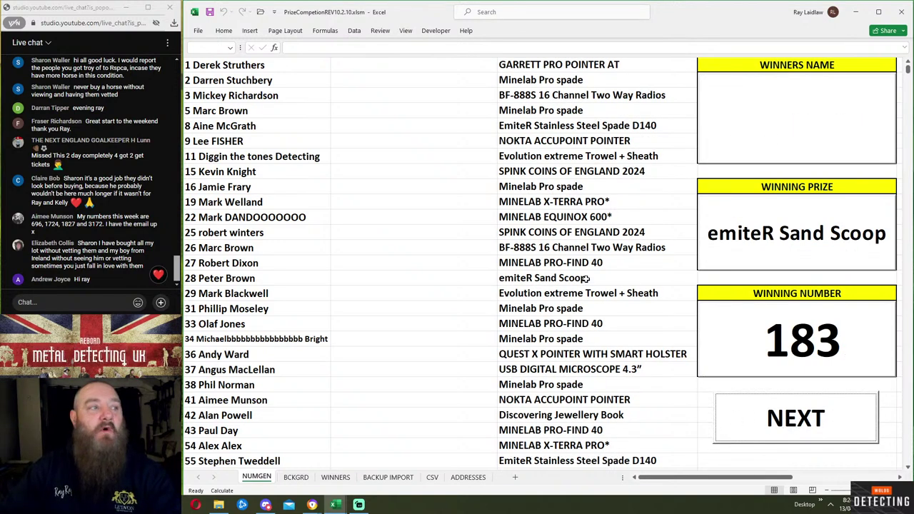
scroll(436, 229, "down", 6)
scroll(428, 275, "down", 10)
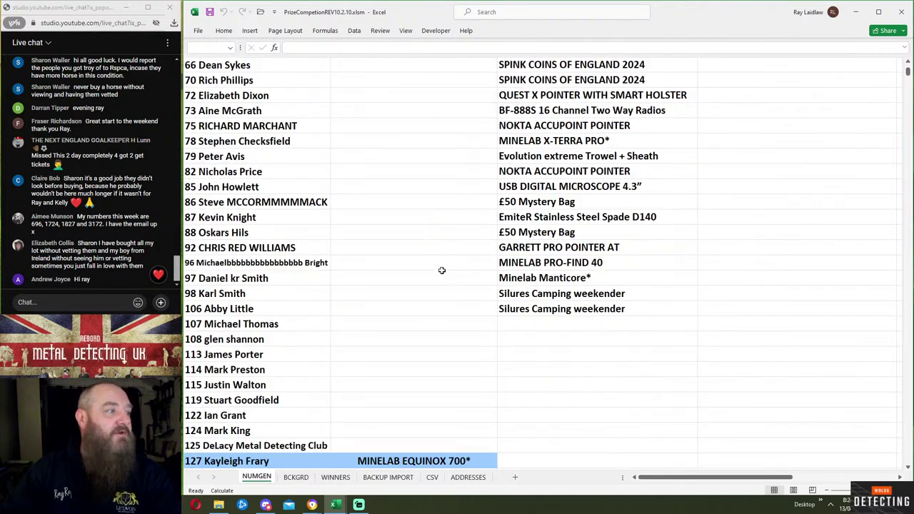
scroll(424, 286, "down", 9)
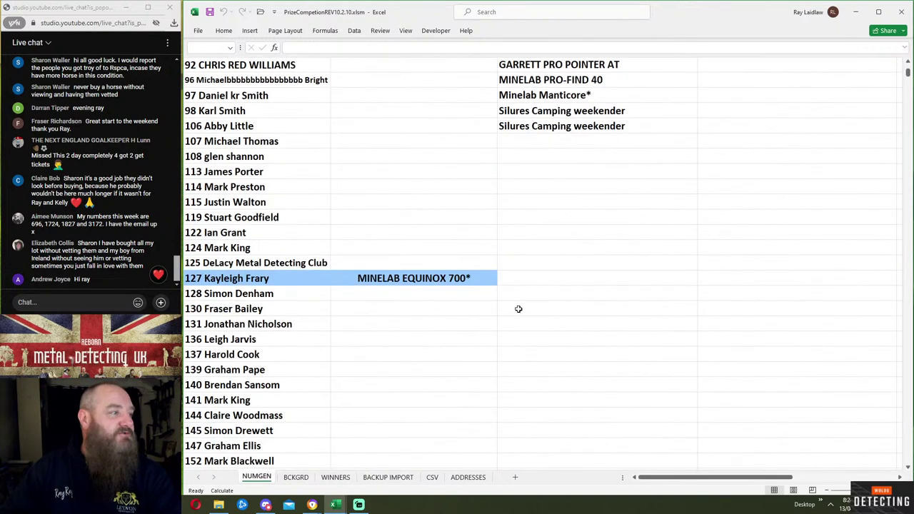
scroll(518, 309, "down", 5)
scroll(518, 308, "down", 4)
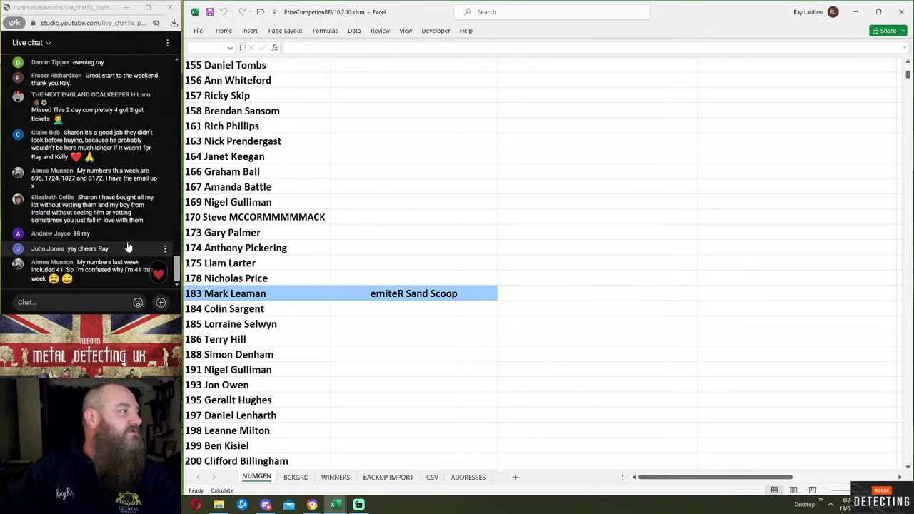
left_click_drag(903, 75, 903, 62)
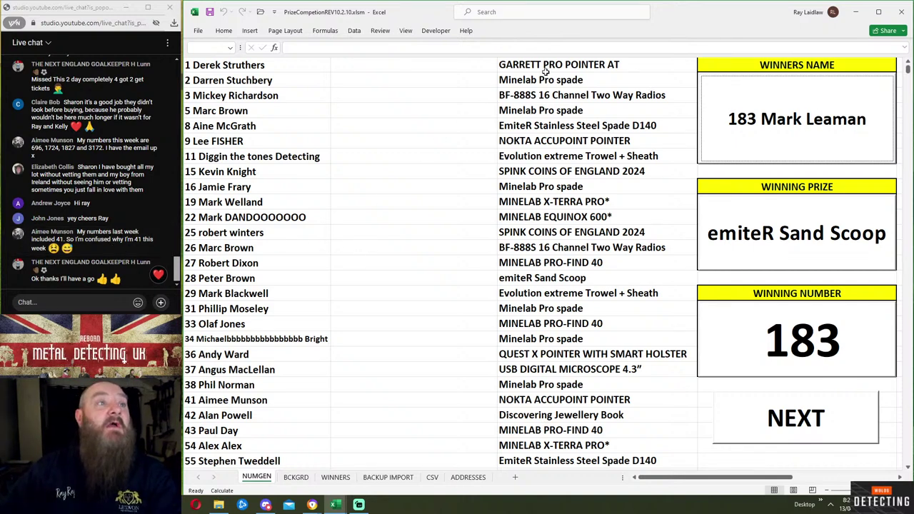
left_click(859, 144)
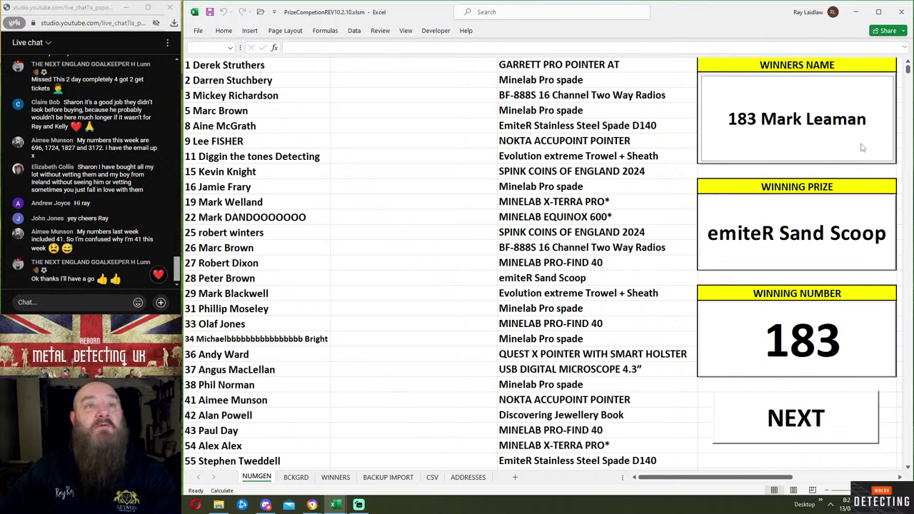
- Draw for the GARRETT PRO POINTER AT, find the highlighted entrant row, and return to the result panel
left_click(793, 421)
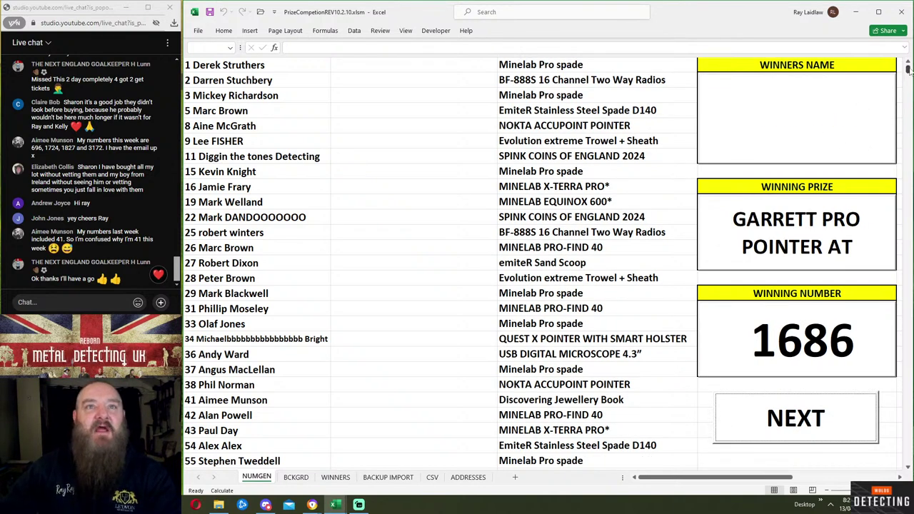
left_click_drag(908, 68, 908, 146)
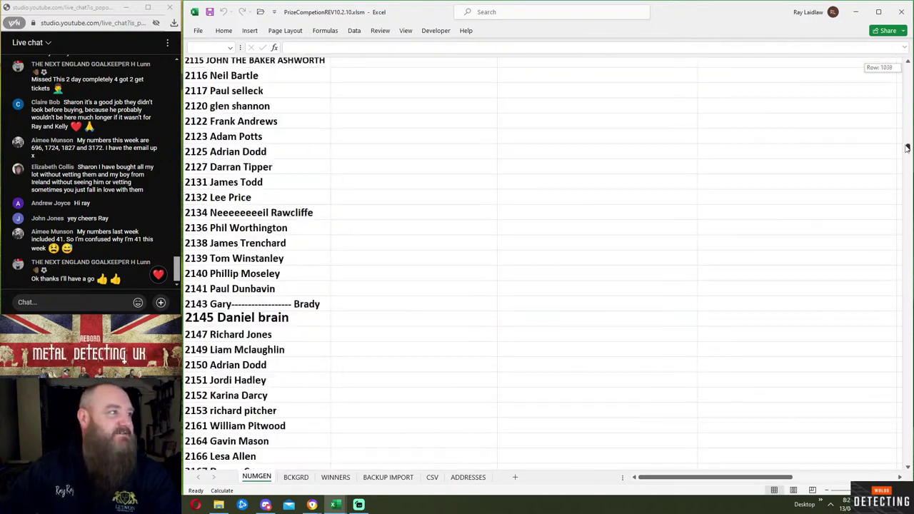
scroll(631, 156, "up", 20)
scroll(632, 156, "up", 20)
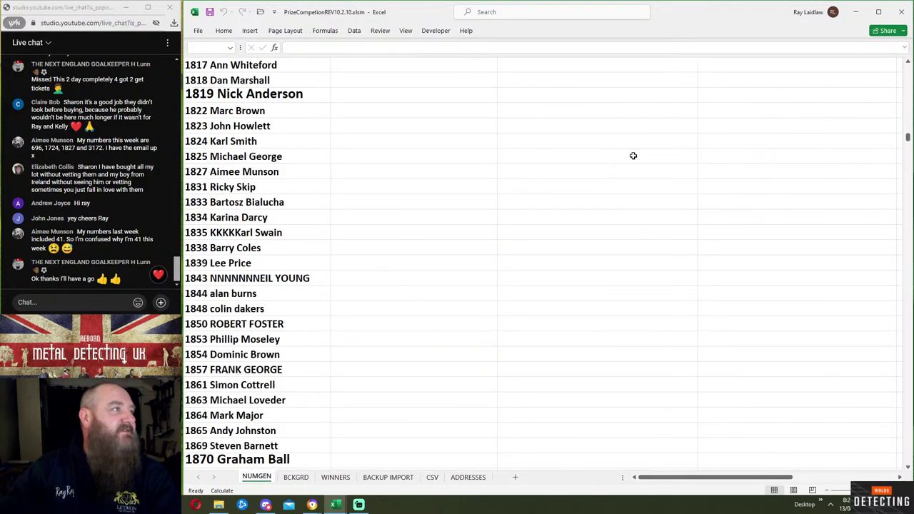
scroll(633, 155, "up", 2)
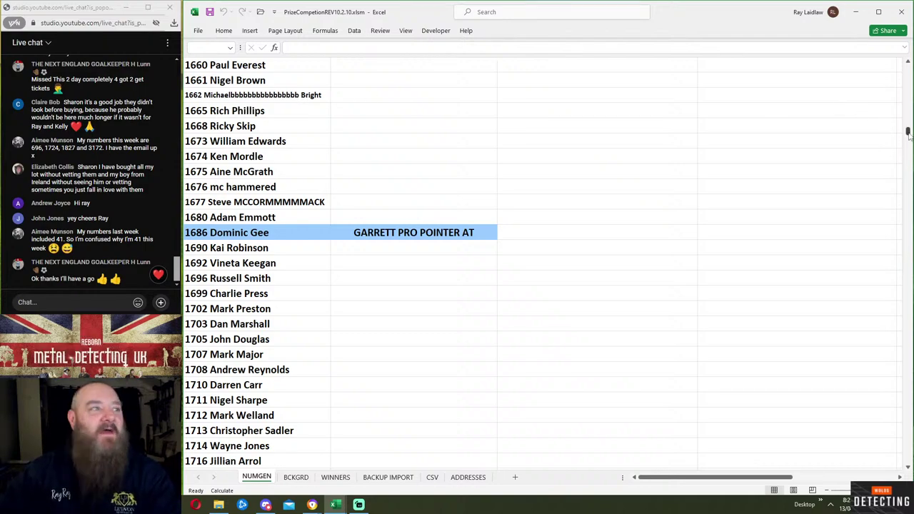
left_click_drag(908, 133, 908, 68)
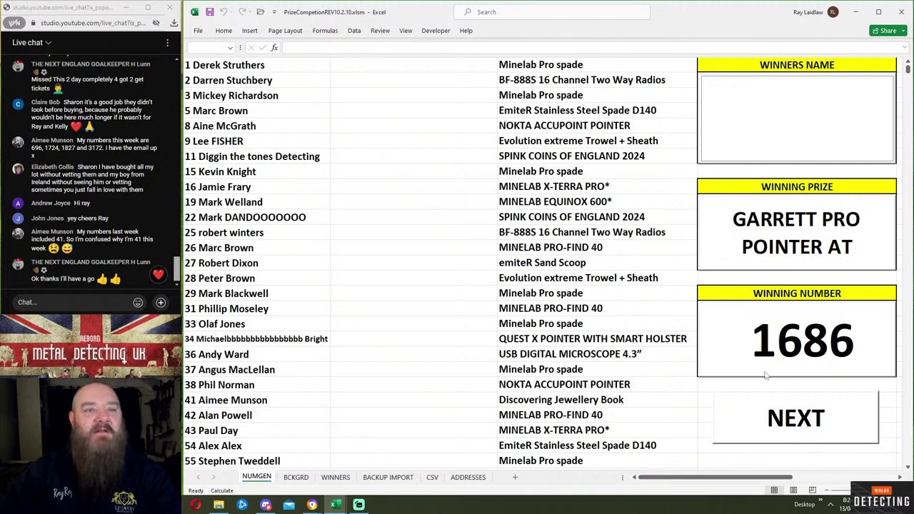
- Draw for the Minelab Pro spade and return from its highlighted entrant row to the result panel
left_click(763, 427)
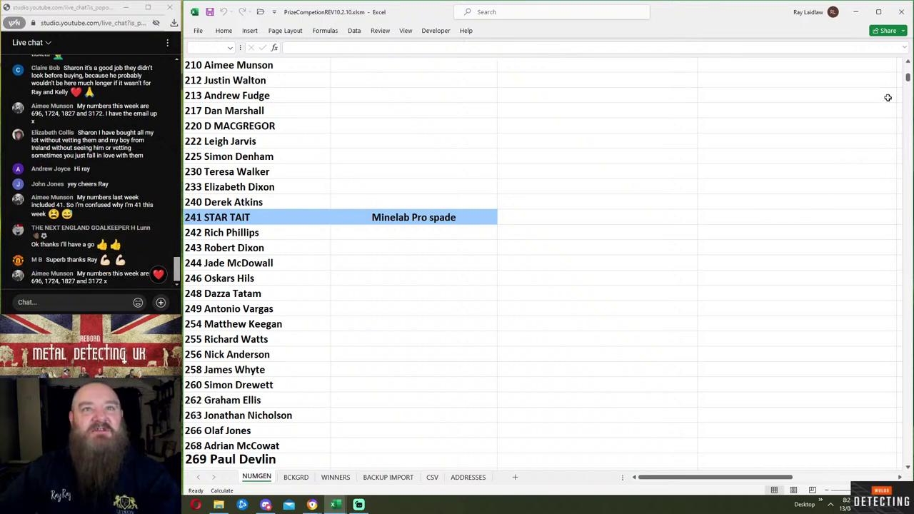
left_click_drag(908, 78, 910, 53)
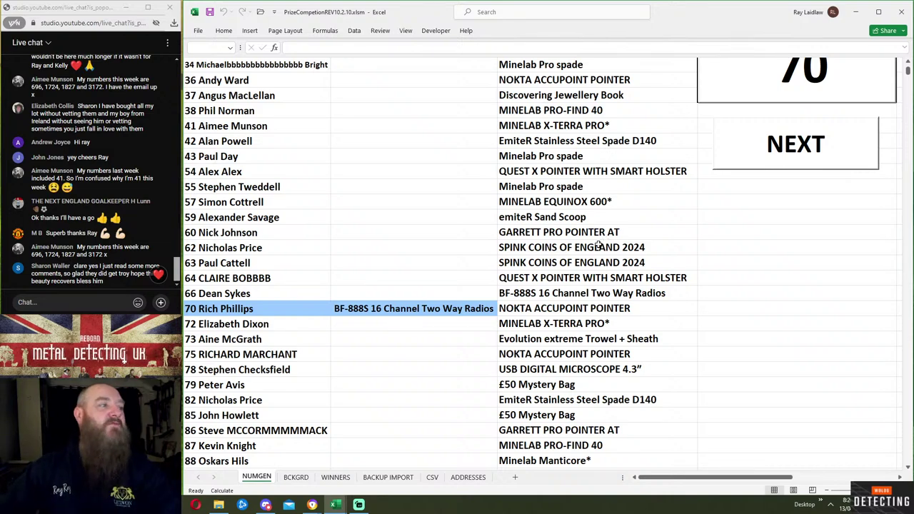
- Return to the result panel, reveal the winner of the BF-888S 16 Channel Two Way Radios, and clear the name
scroll(803, 281, "up", 4)
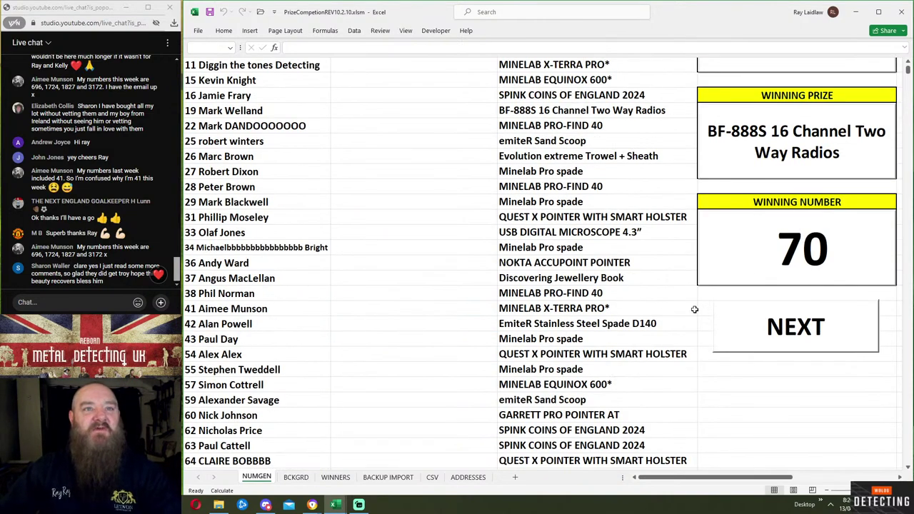
scroll(636, 290, "up", 2)
left_click(784, 137)
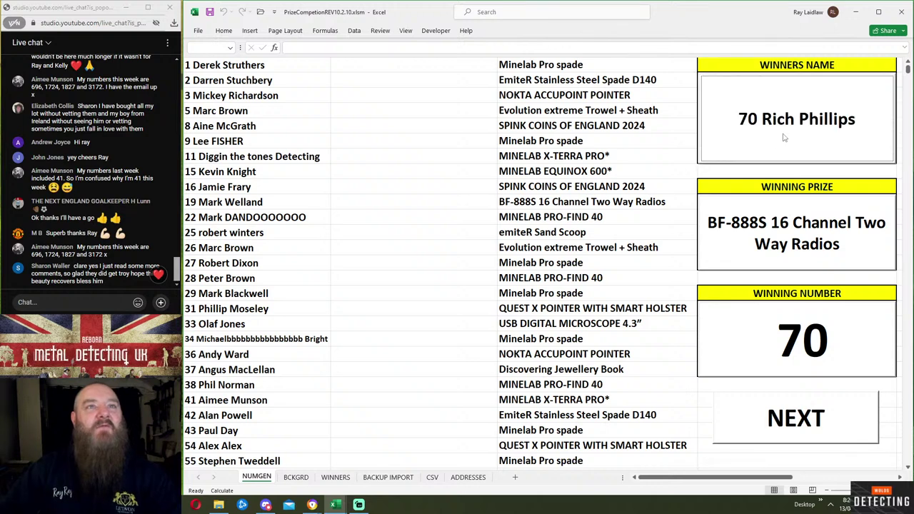
left_click(772, 141)
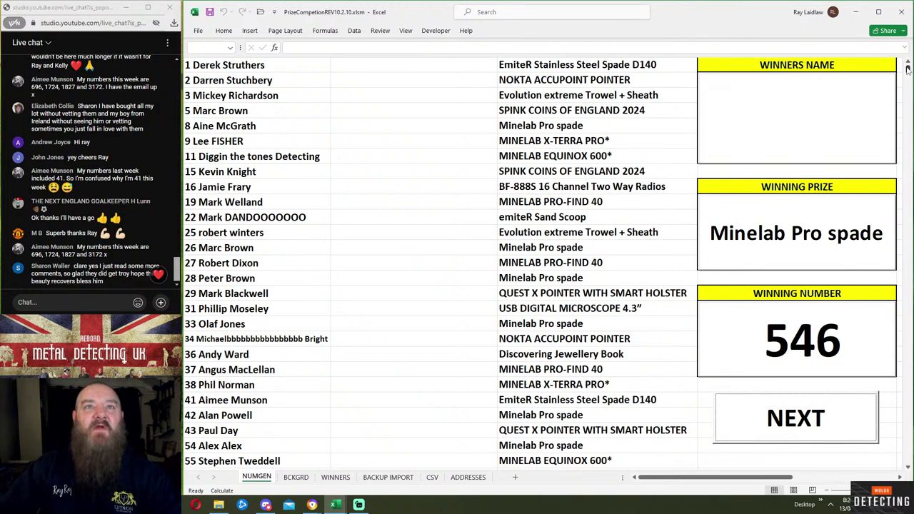
- Find the highlighted row of winning ticket 546 for the Minelab Pro spade and return to the result panel
left_click_drag(908, 75, 908, 87)
scroll(798, 155, "down", 5)
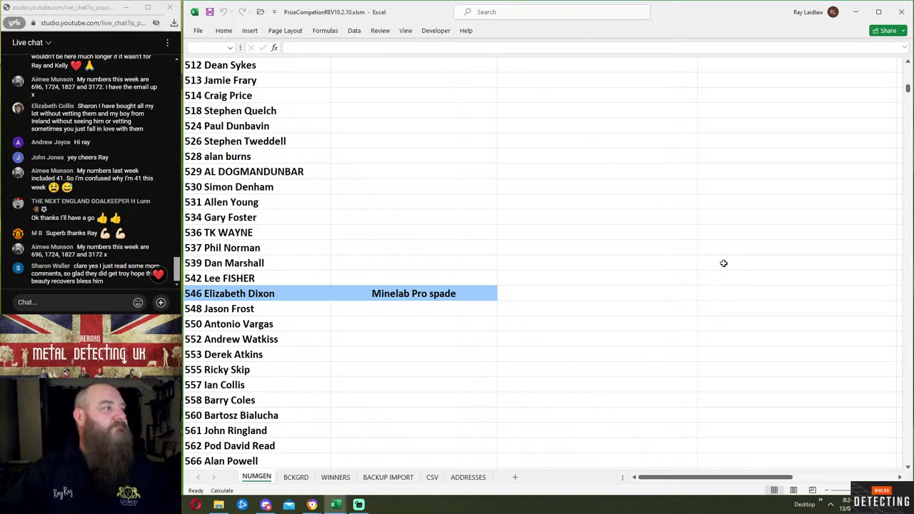
left_click_drag(908, 88, 908, 63)
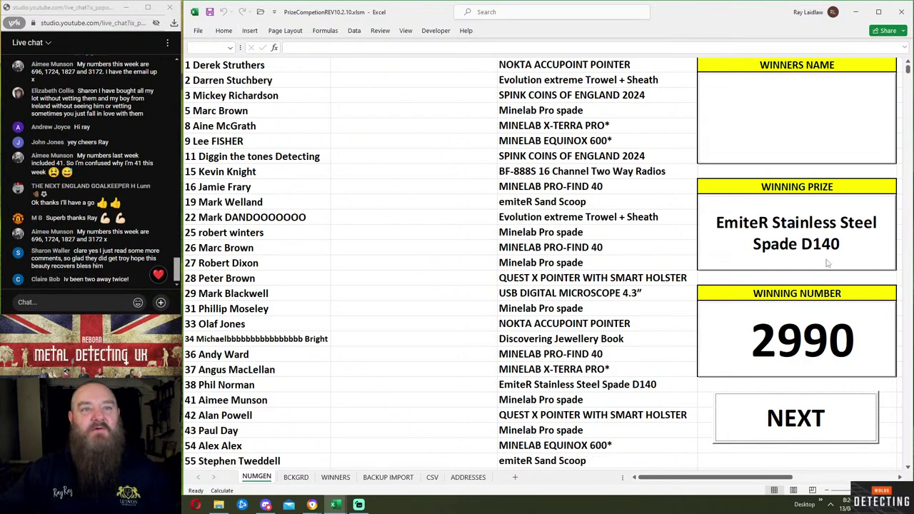
- Find the highlighted row of winning ticket 2990 for the EmiteR Stainless Steel Spade D140 in the entrant list
left_click_drag(908, 72, 908, 154)
scroll(845, 206, "down", 20)
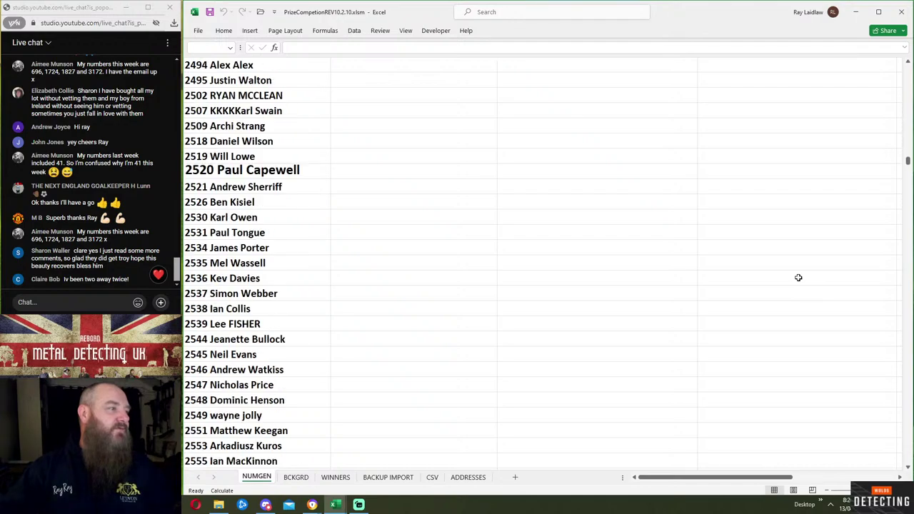
scroll(799, 278, "down", 20)
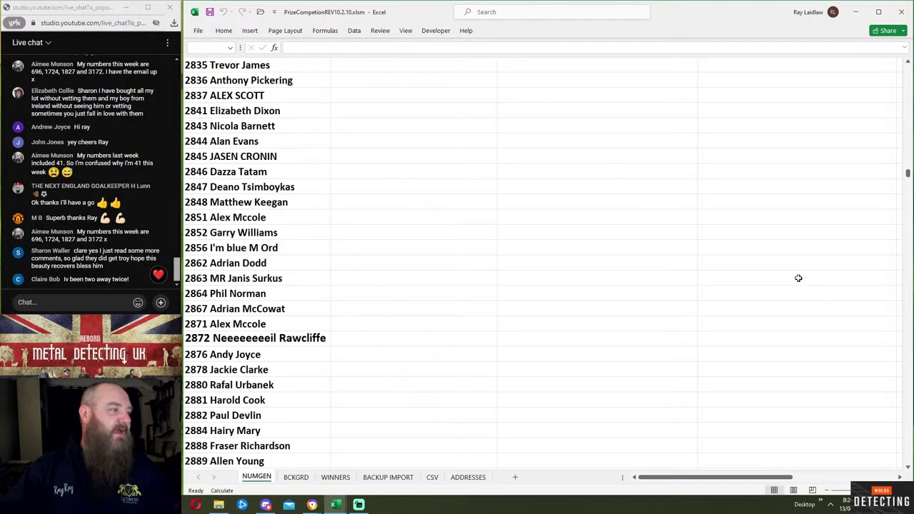
scroll(798, 278, "down", 15)
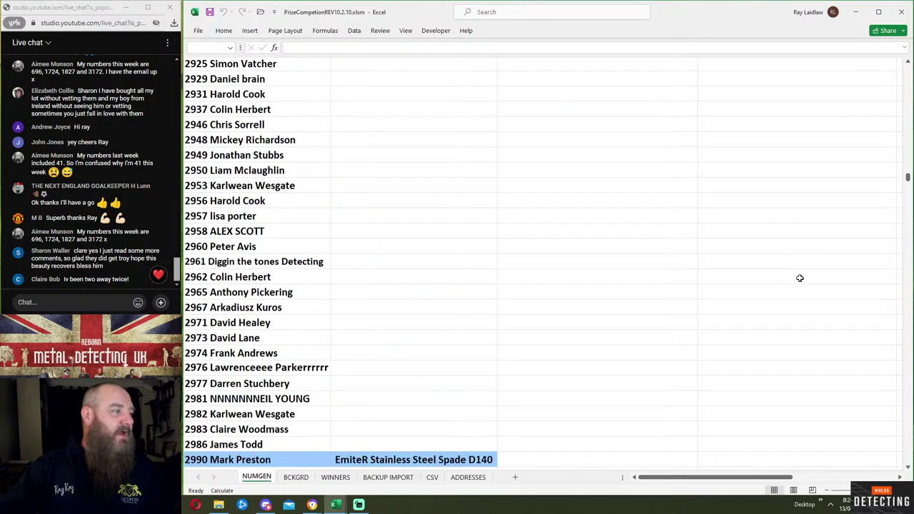
scroll(800, 278, "down", 4)
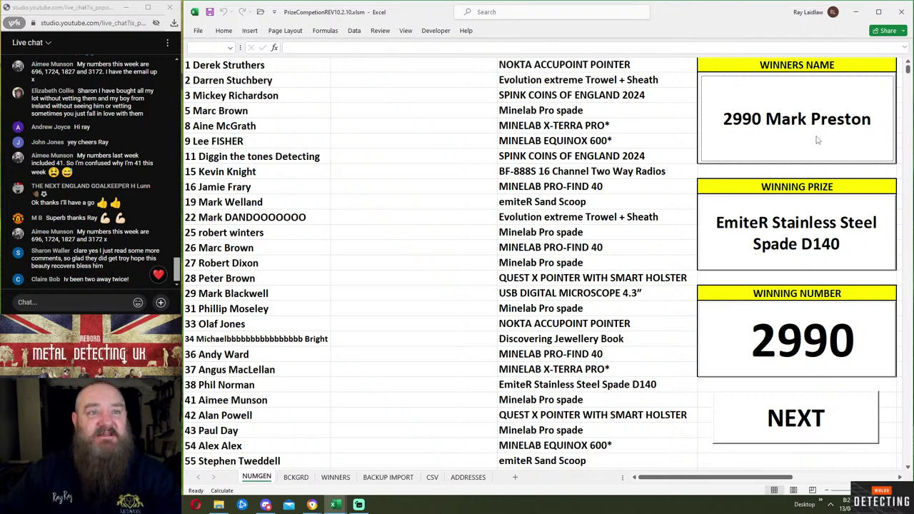
- Draw for the NOKTA ACCUPOINT POINTER and find the highlighted winning row in the entrant list
left_click(753, 410)
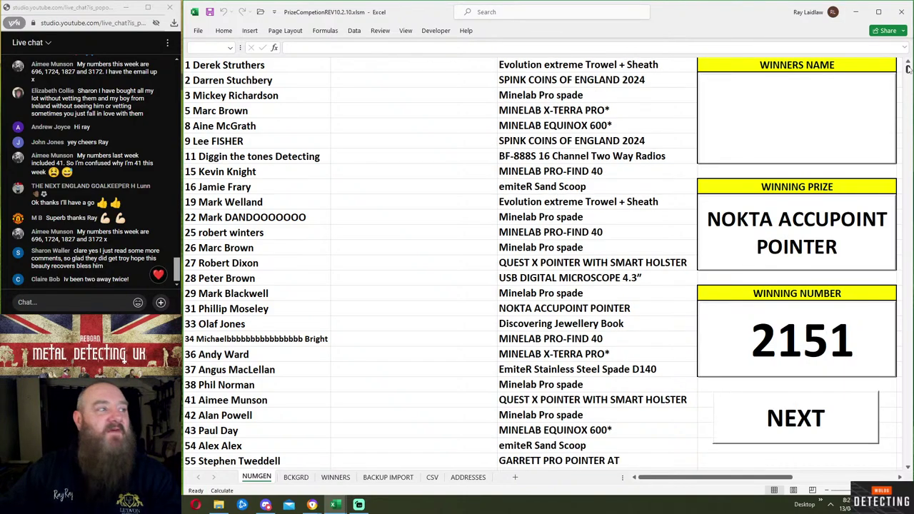
left_click_drag(909, 70, 909, 145)
scroll(669, 189, "down", 9)
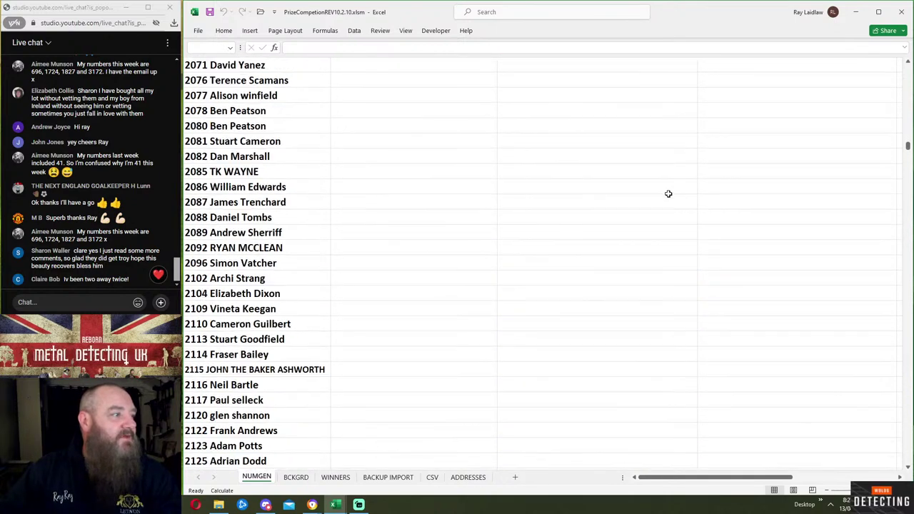
scroll(669, 196, "down", 4)
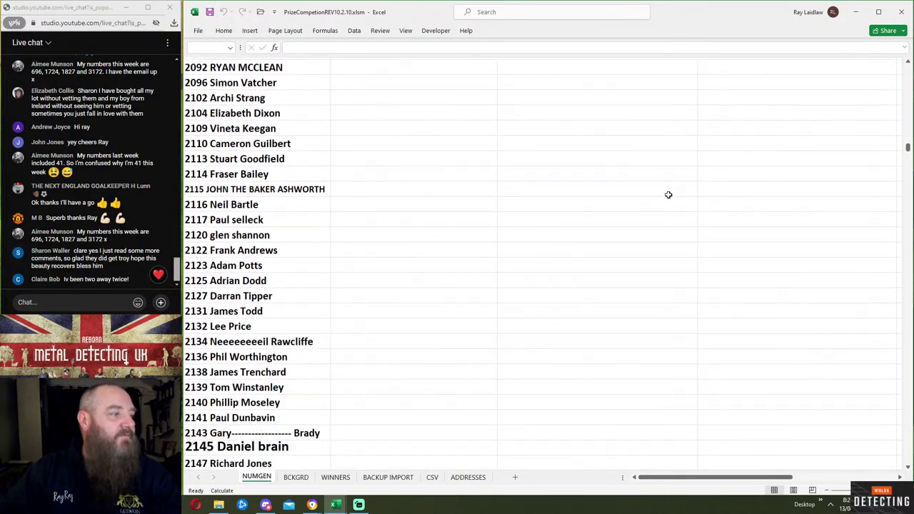
scroll(669, 195, "down", 3)
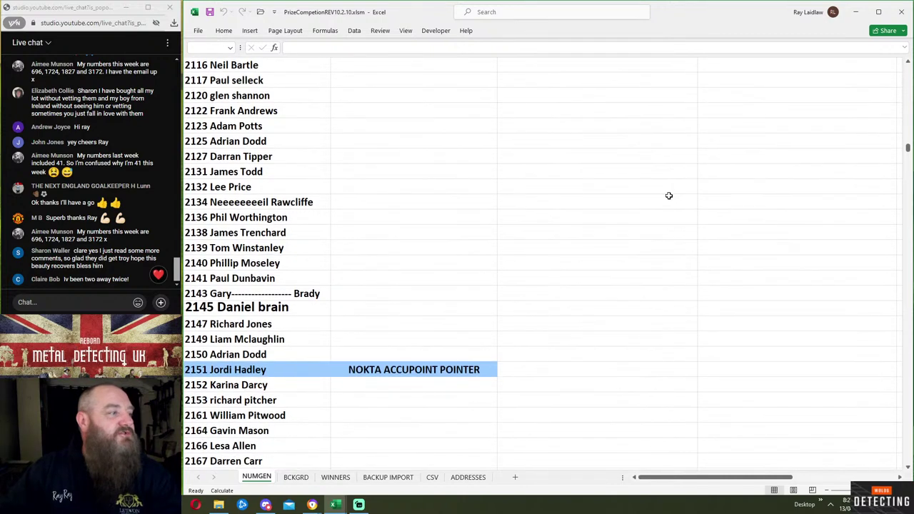
scroll(690, 274, "down", 3)
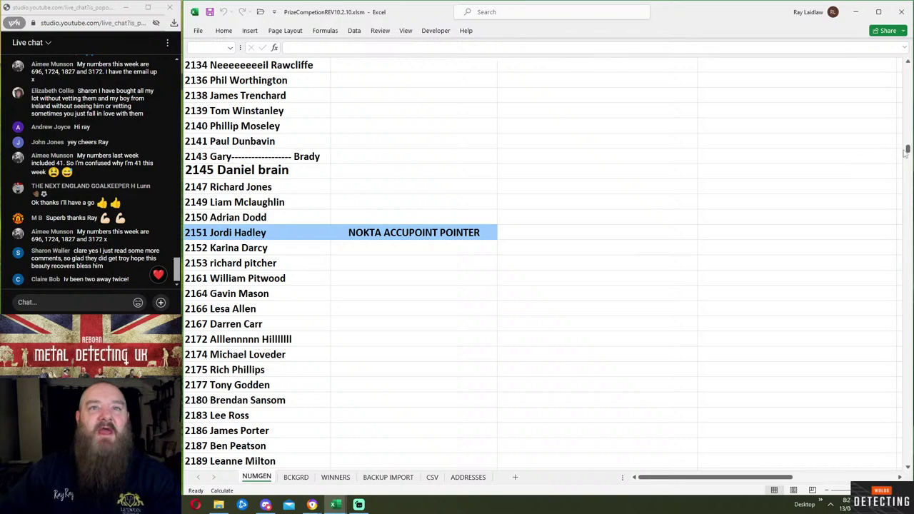
- Draw for the Evolution extreme Trowel + Sheath, reveal the winner's name in the result panel, and clear it
left_click_drag(908, 148, 908, 68)
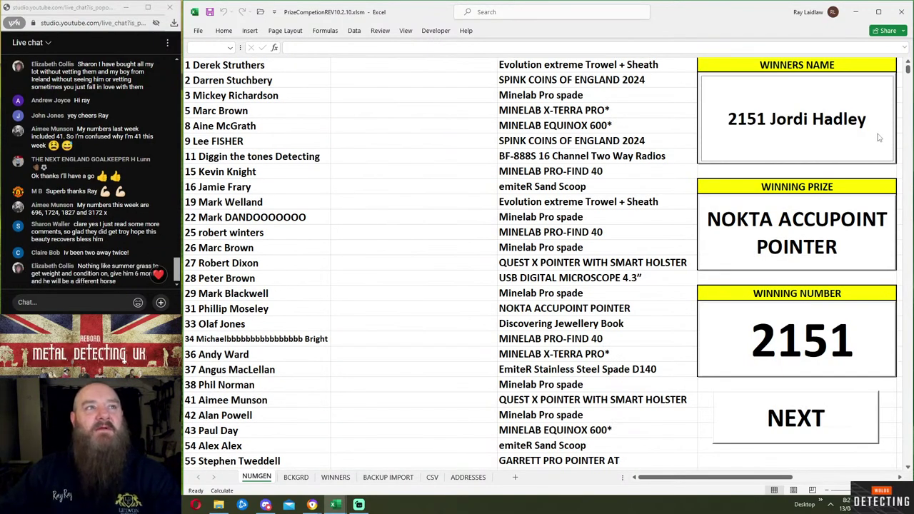
left_click(798, 418)
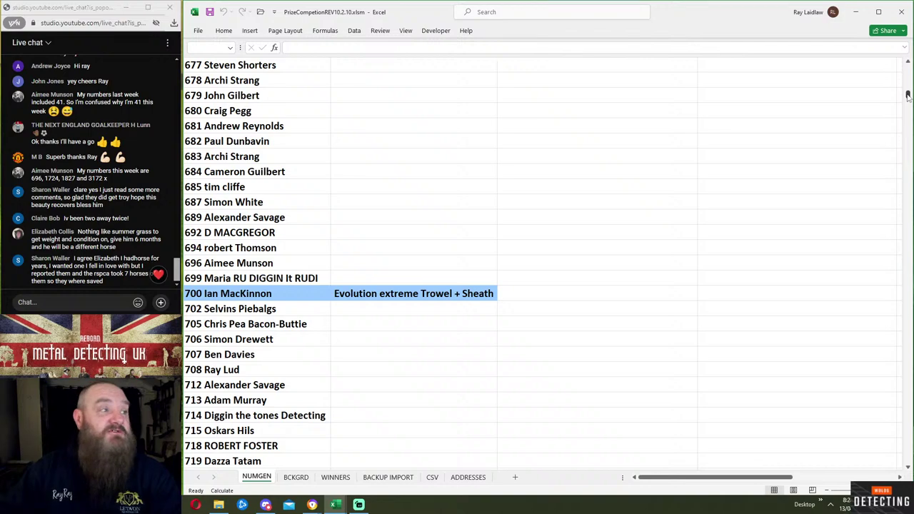
left_click_drag(908, 96, 908, 65)
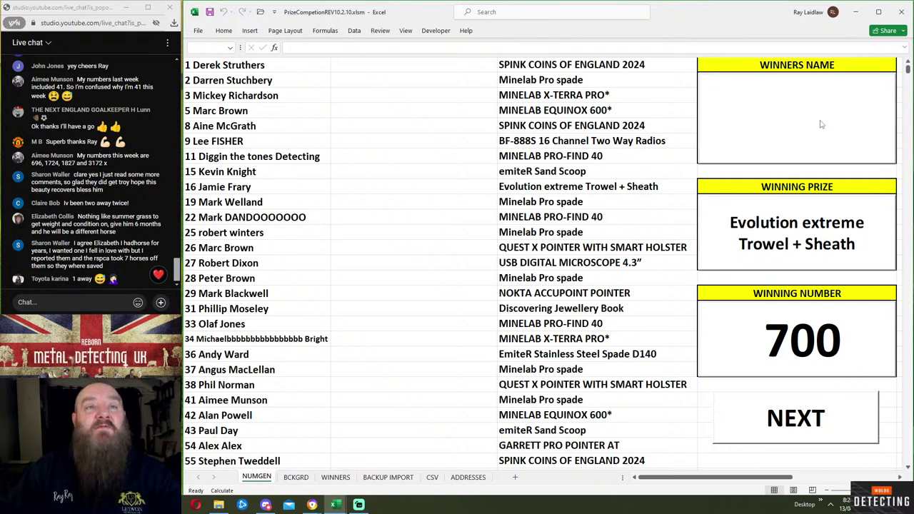
left_click(820, 125)
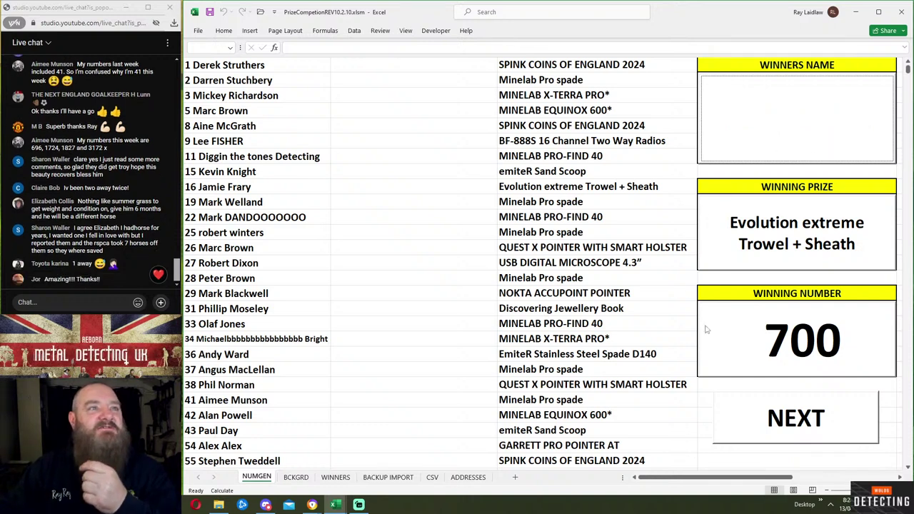
- Draw for the SPINK COINS OF ENGLAND 2024 and select the highlighted winning entrant in the list
left_click(767, 405)
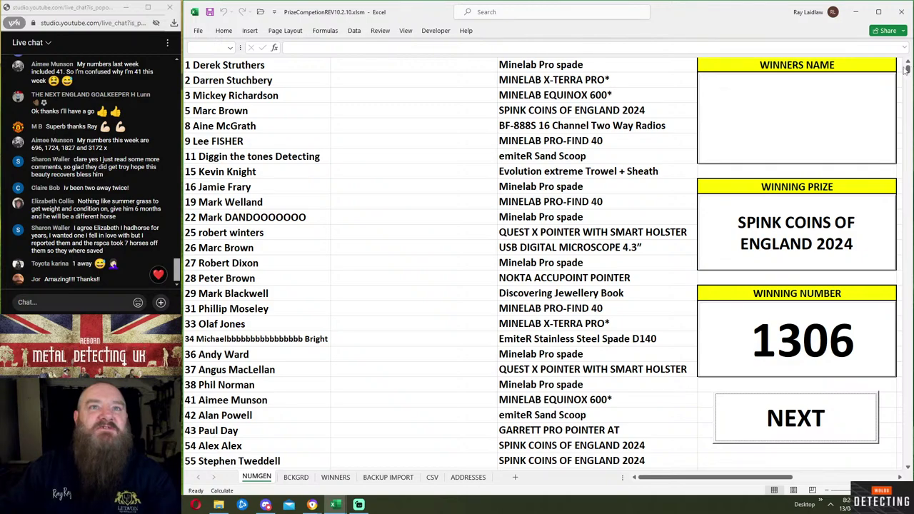
left_click_drag(906, 68, 907, 115)
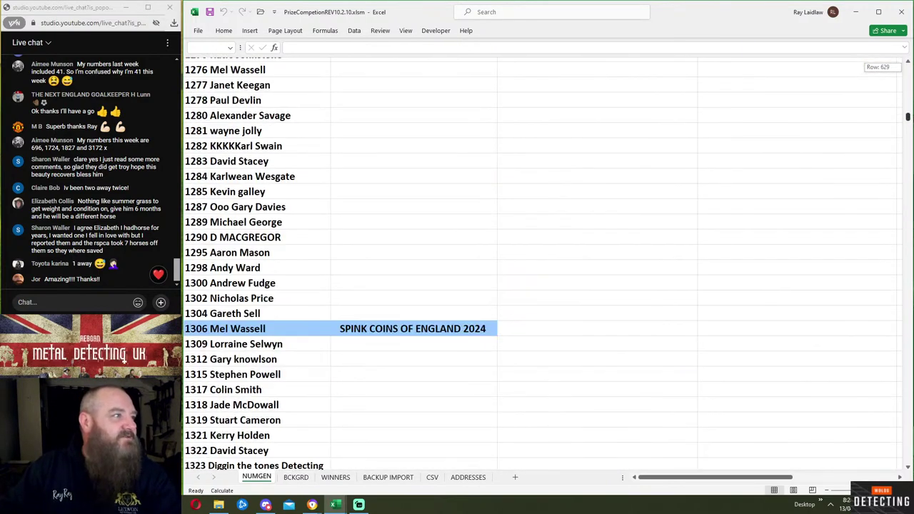
scroll(643, 204, "down", 2)
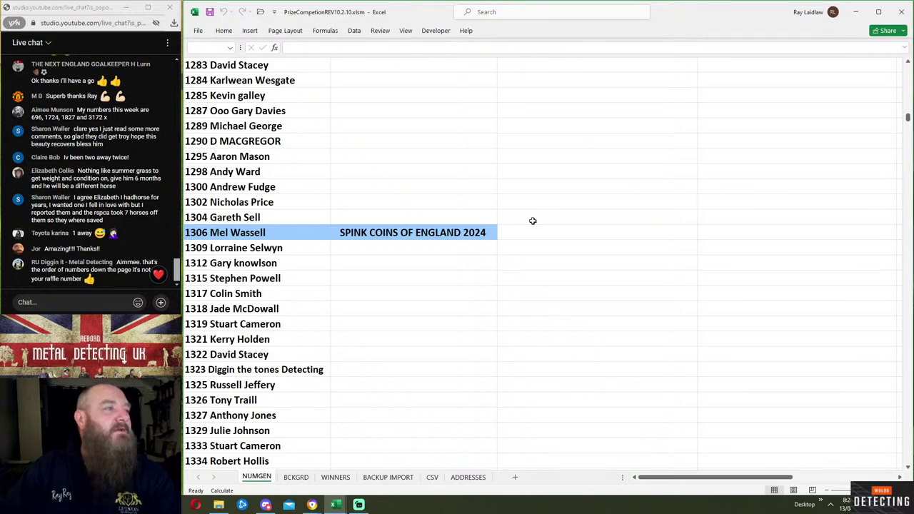
left_click(278, 218)
left_click(280, 230)
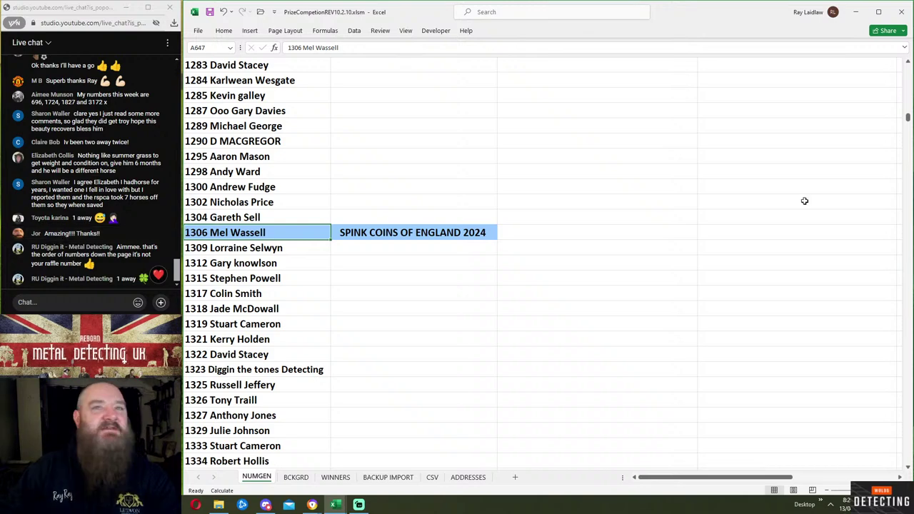
- Return to the result panel, draw for the Minelab Pro spade, and find the highlighted winning row
left_click_drag(906, 118, 906, 66)
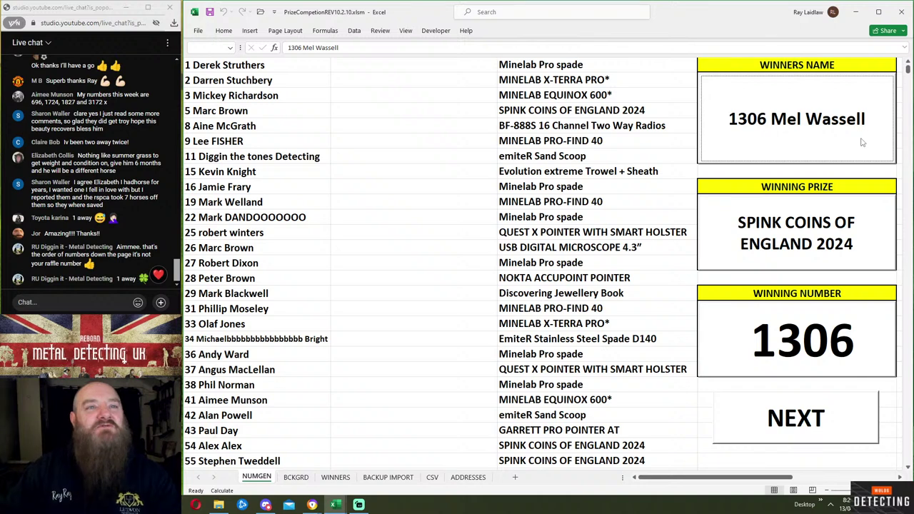
left_click(743, 397)
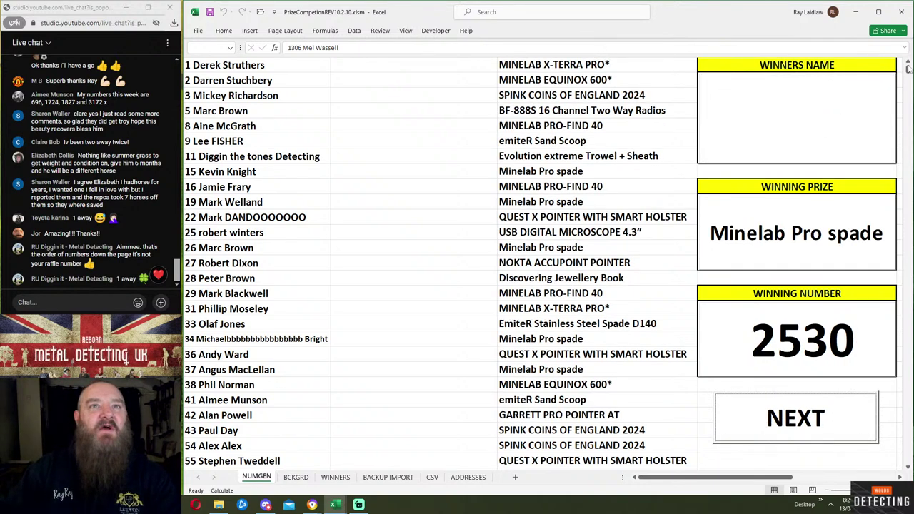
left_click_drag(909, 68, 908, 166)
scroll(750, 209, "up", 10)
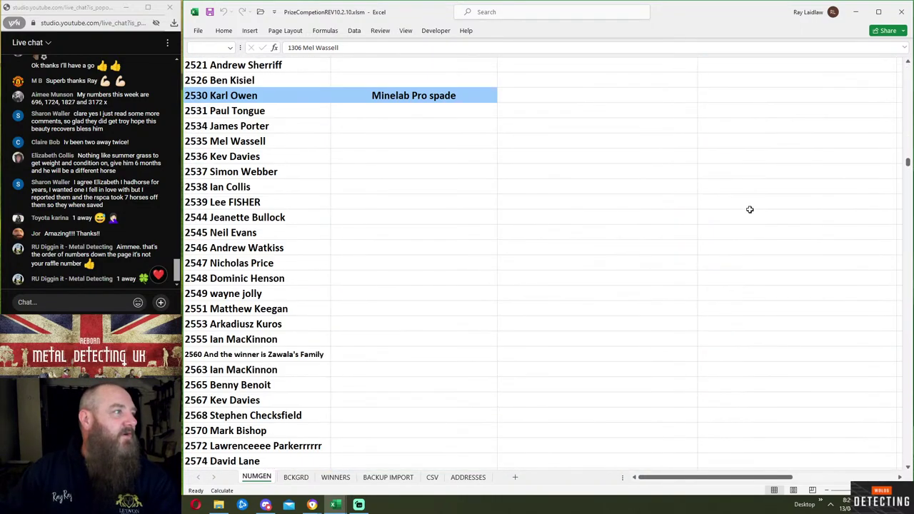
scroll(750, 210, "up", 1)
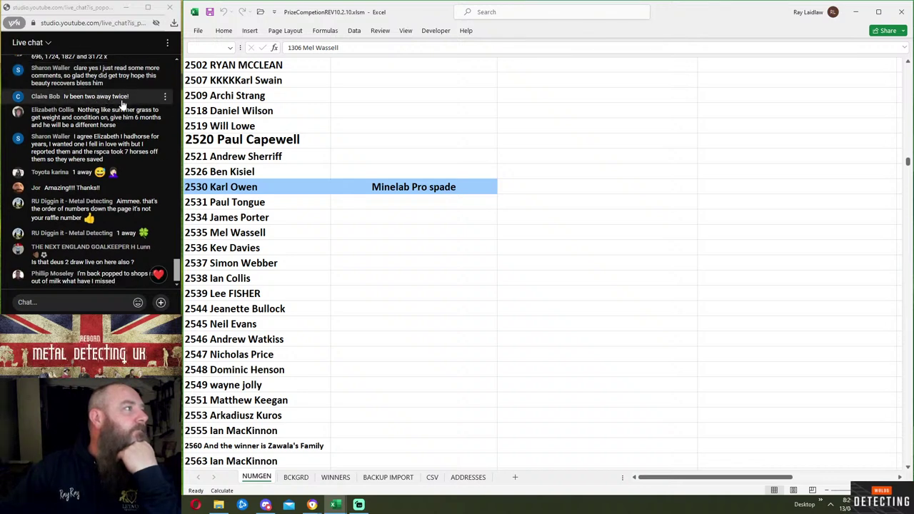
- Read back the viewer's ticket numbers in the live chat and switch to the the-big-weekly-prize-party-39 order export
scroll(108, 129, "up", 3)
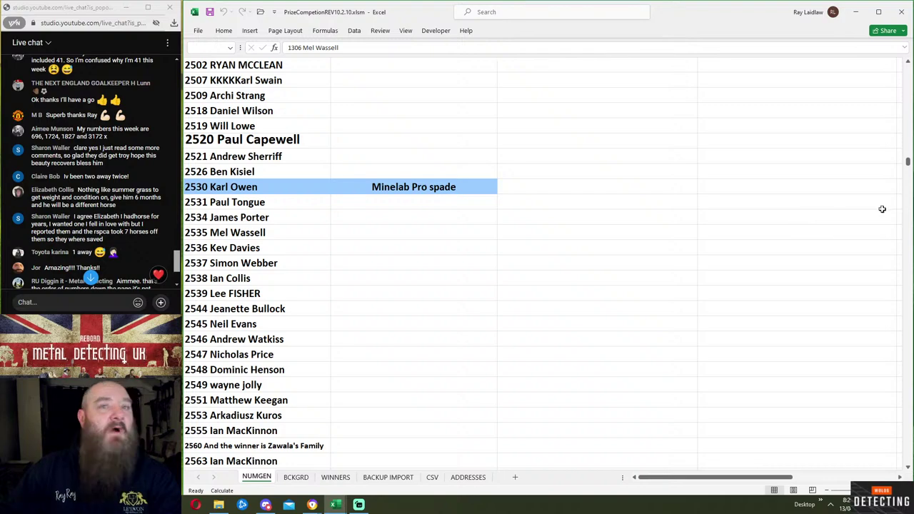
left_click_drag(909, 164, 908, 66)
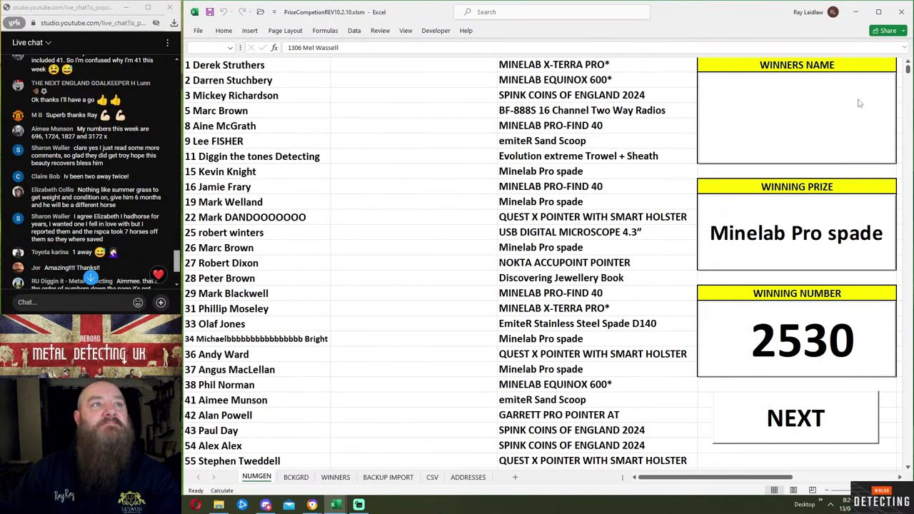
left_click(336, 506)
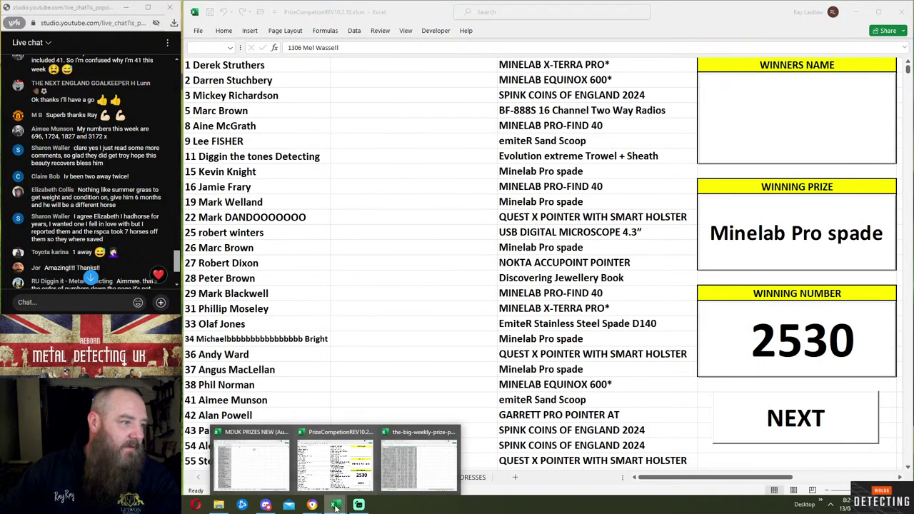
left_click(419, 463)
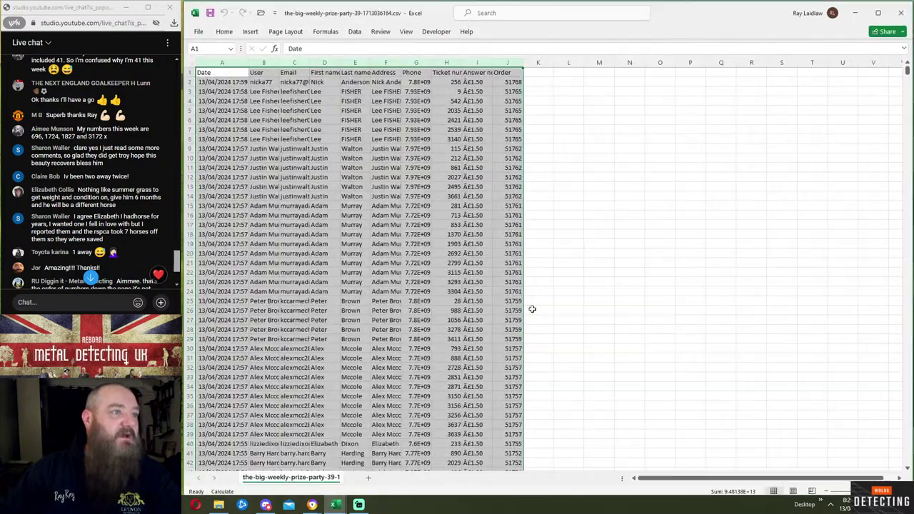
- Browse the exported ticket orders and search them for the surname of the viewer asking about ticket numbers
scroll(554, 273, "down", 6)
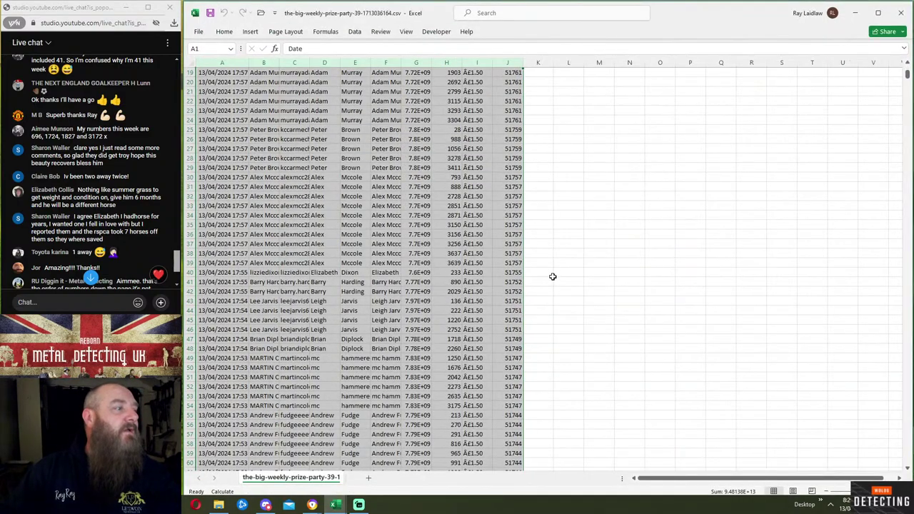
scroll(553, 277, "down", 11)
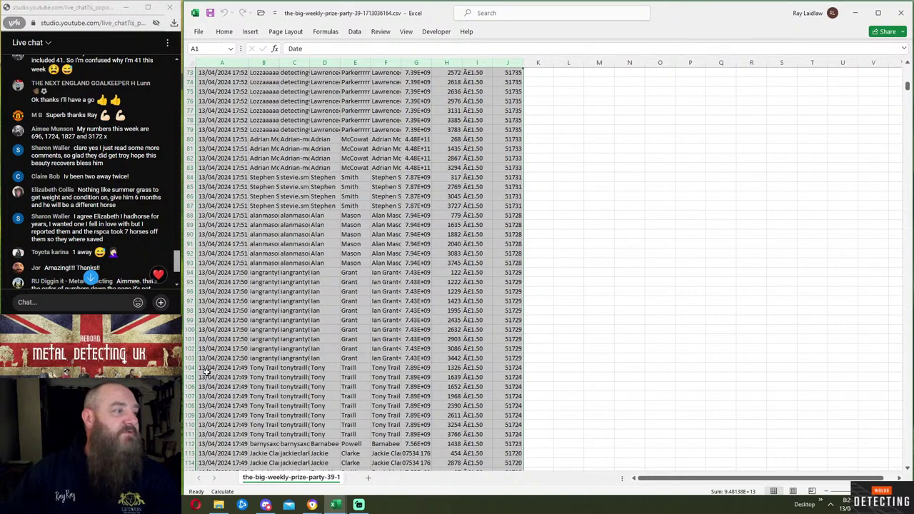
scroll(238, 360, "up", 17)
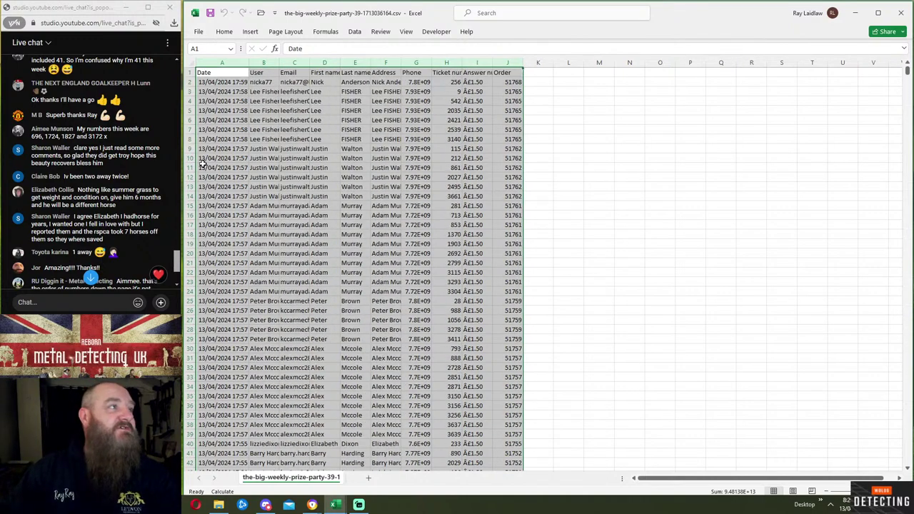
left_click(669, 253)
left_click(634, 246)
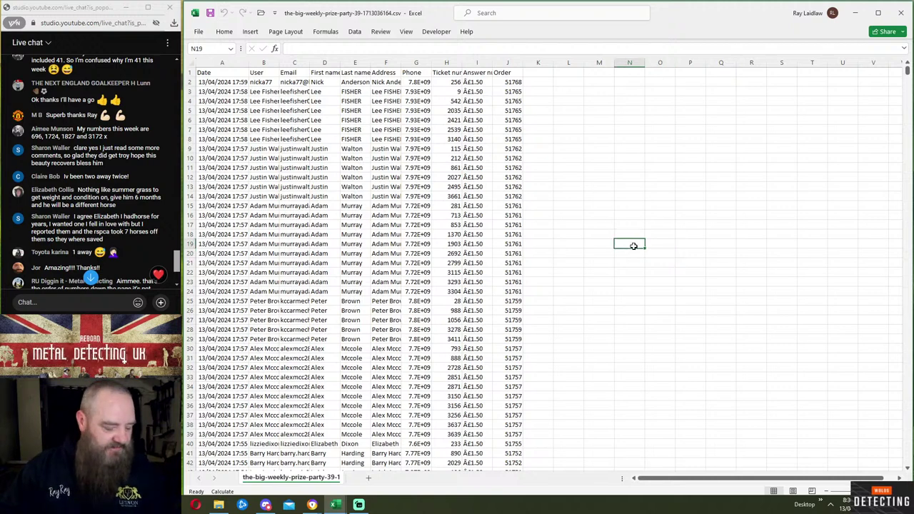
key("ctrl+f")
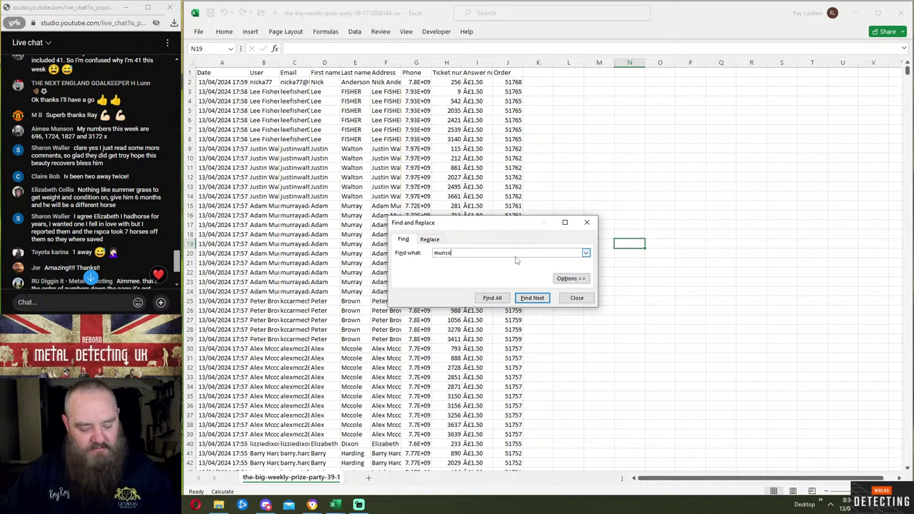
left_click(533, 298)
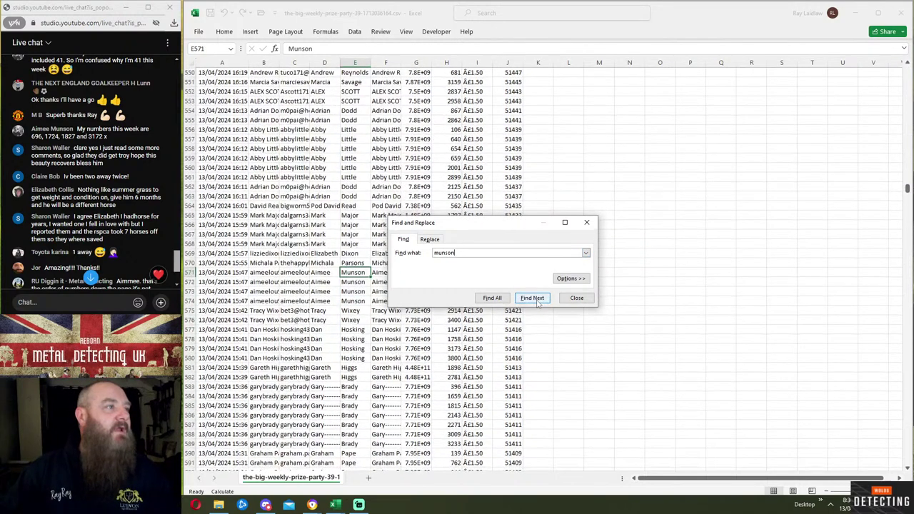
left_click_drag(534, 228, 659, 216)
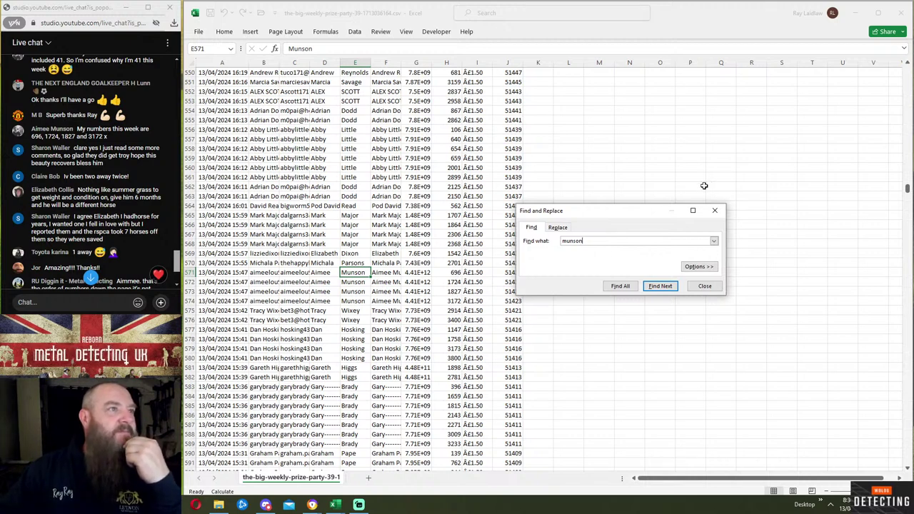
- Sort the whole order export by Ticket number and select the viewer's last name in the row of ticket 41
scroll(740, 187, "up", 7)
left_click_drag(906, 185, 906, 67)
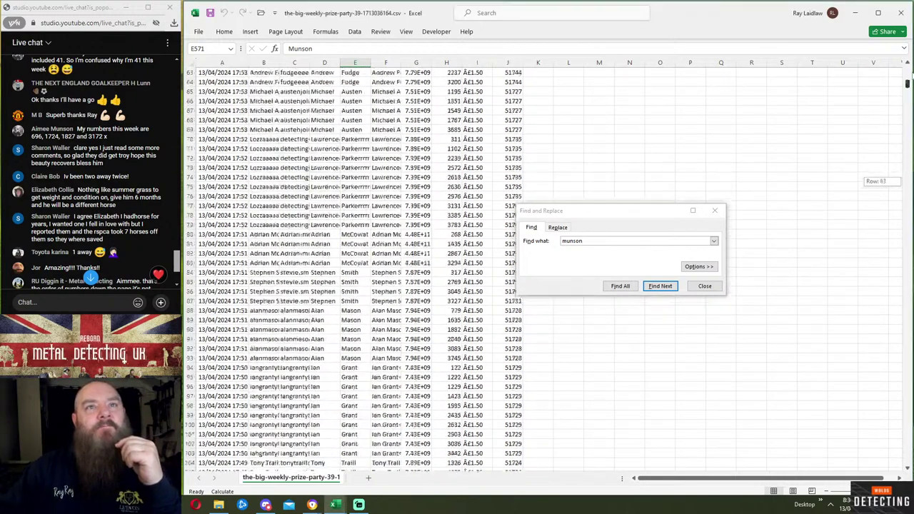
left_click_drag(212, 62, 504, 61)
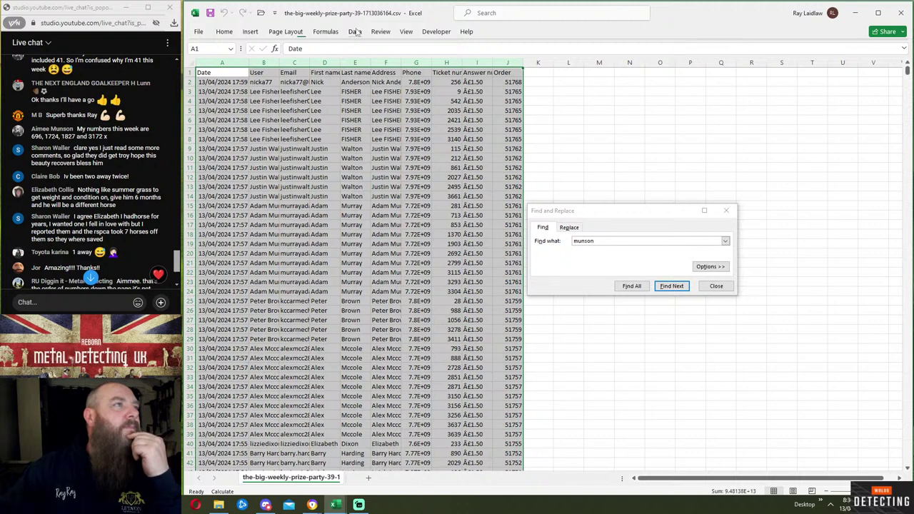
left_click(355, 31)
left_click(475, 68)
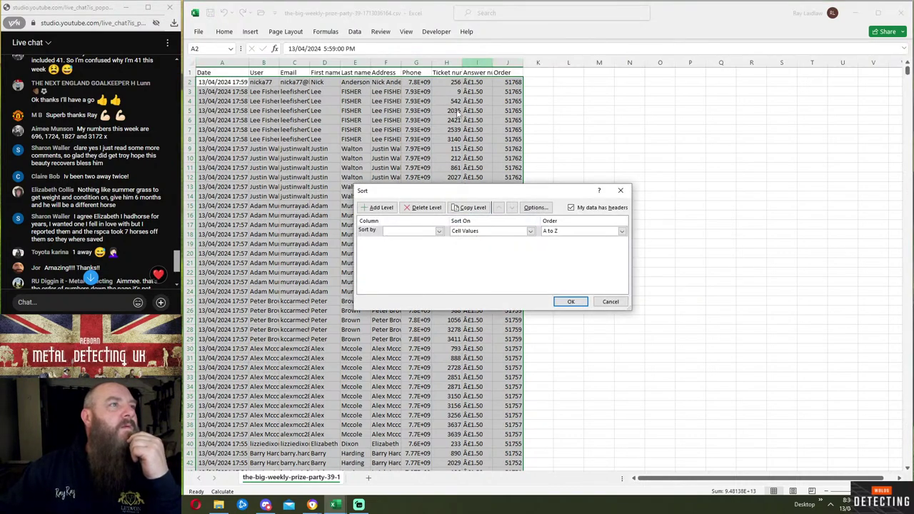
left_click(438, 231)
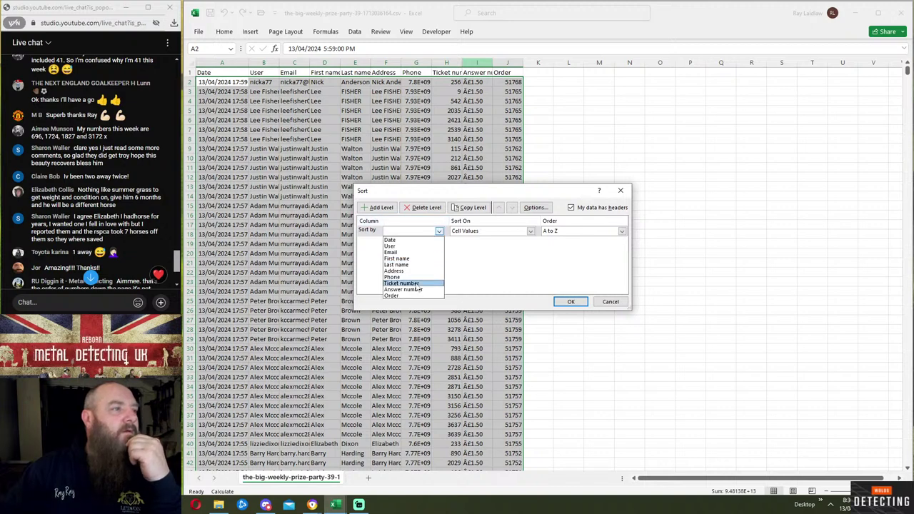
left_click(418, 284)
left_click(570, 301)
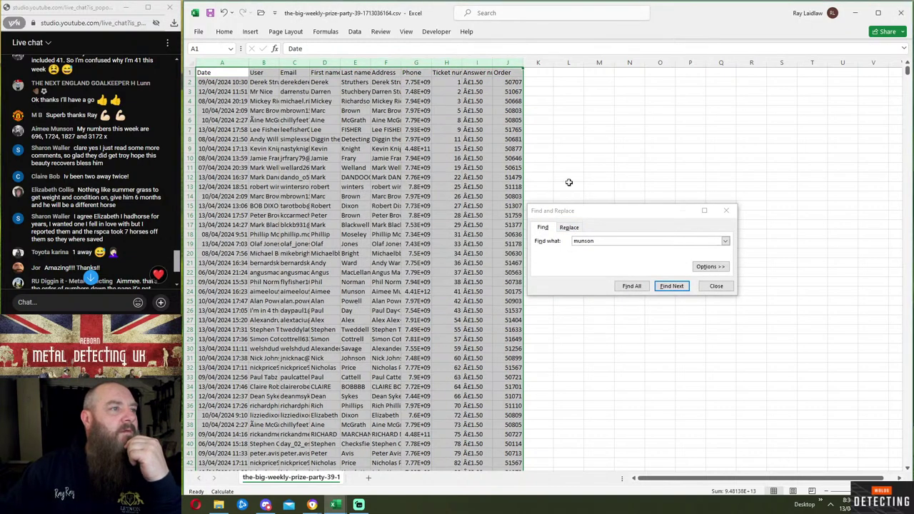
left_click(355, 291)
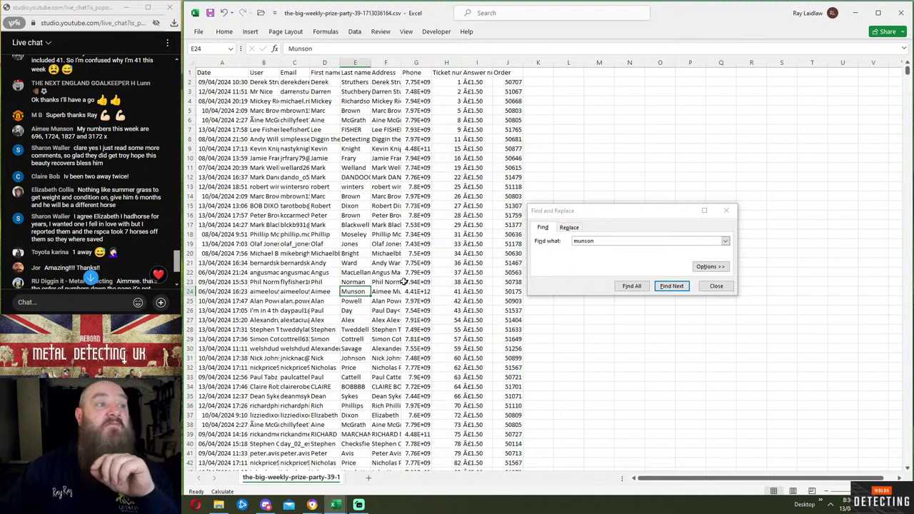
left_click(726, 212)
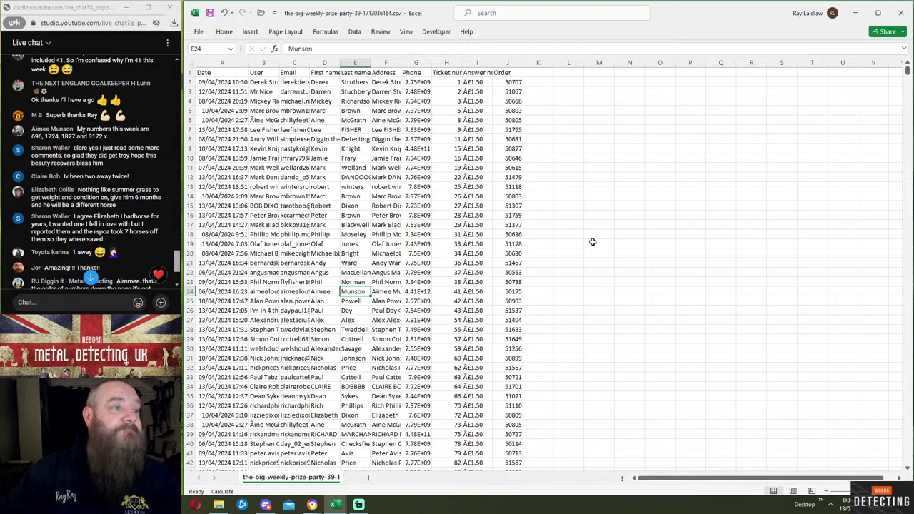
- Return to the prize draw workbook, reveal the winner of the Minelab Pro spade, and clear the name
left_click(855, 12)
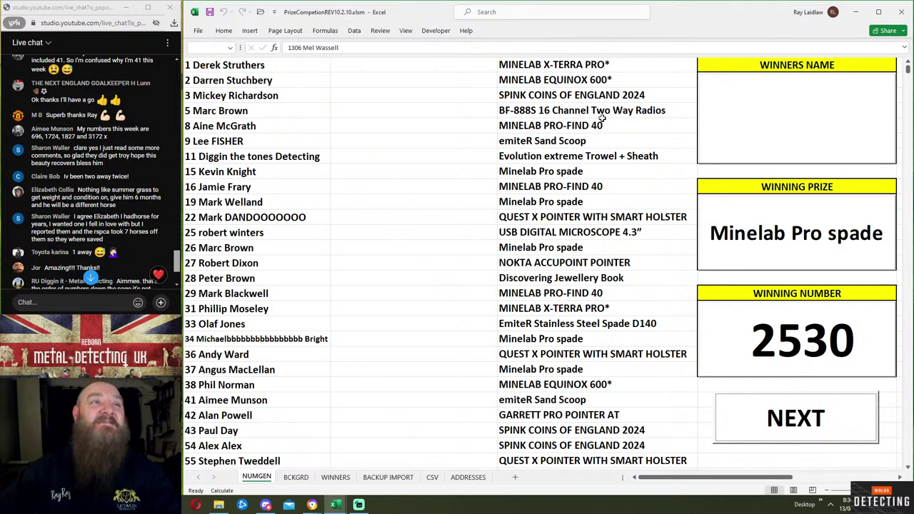
left_click(821, 150)
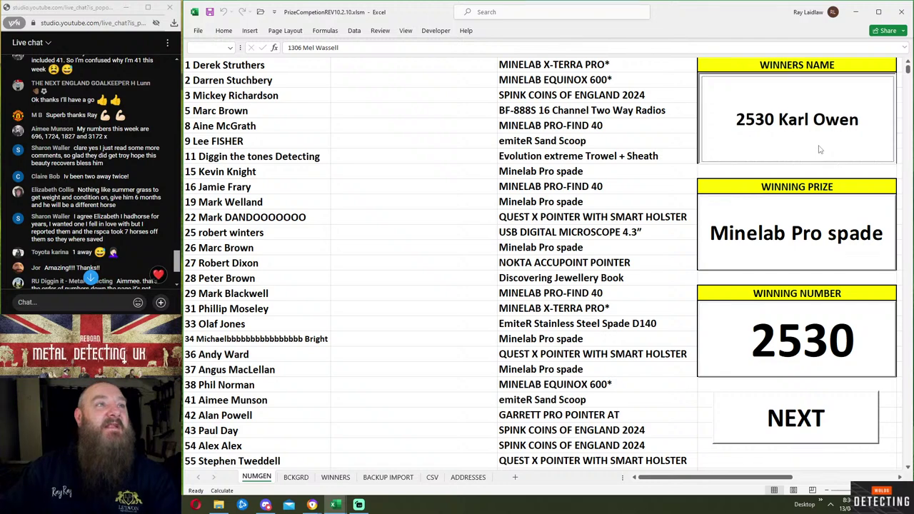
left_click(820, 149)
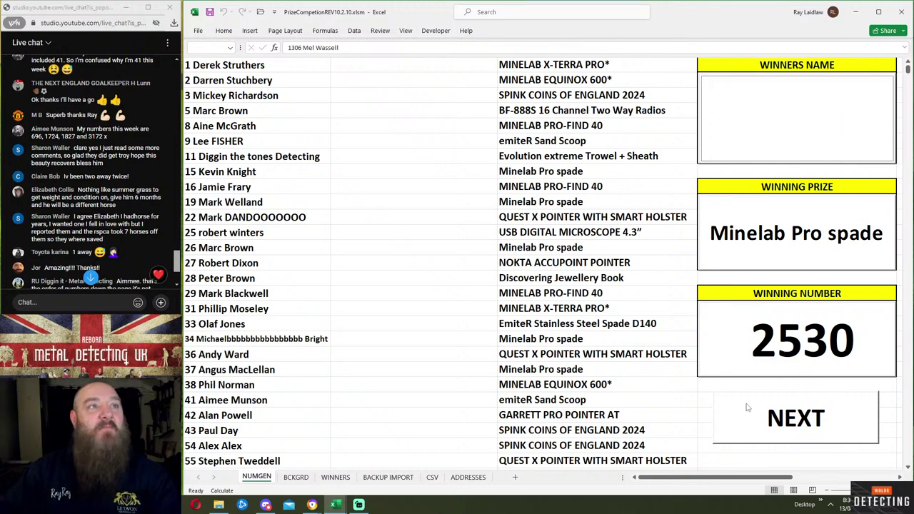
- Draw for the MINELAB X-TERRA PRO* and find the highlighted winning row in the entrant list
left_click(811, 432)
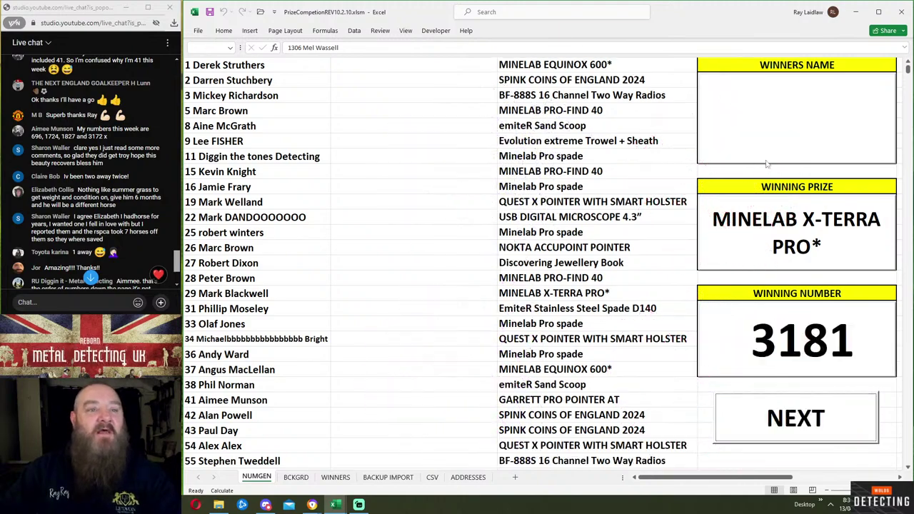
left_click_drag(909, 68, 909, 184)
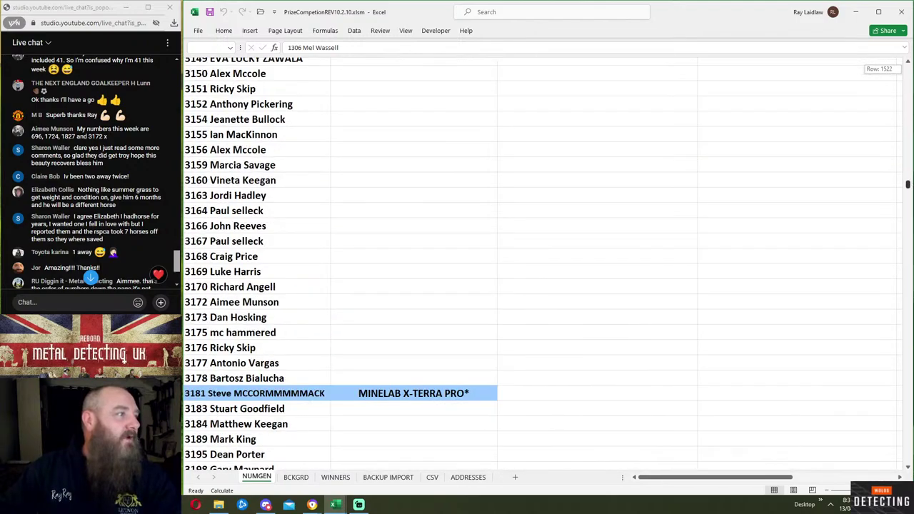
- Reveal the MINELAB X-TERRA PRO* winner's name on the draw board and review the winners drawn so far on the WINNERS sheet
scroll(705, 204, "down", 2)
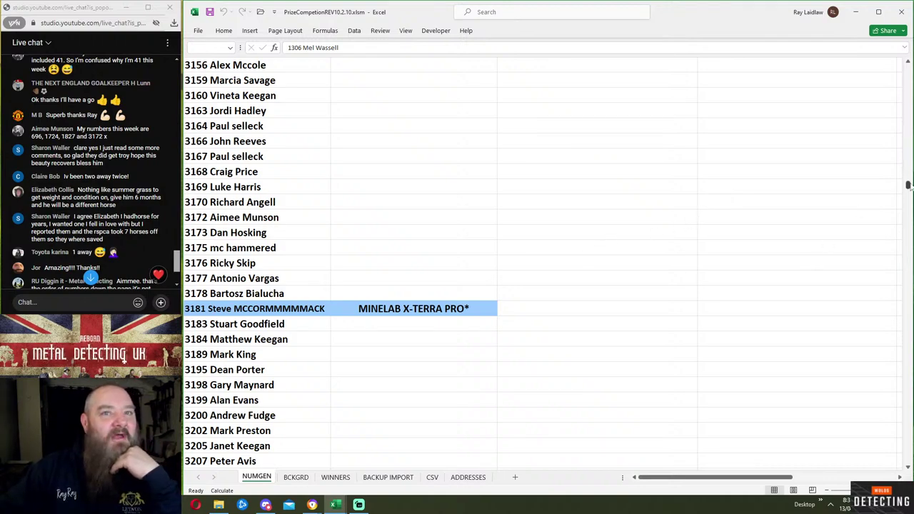
left_click_drag(908, 184, 909, 66)
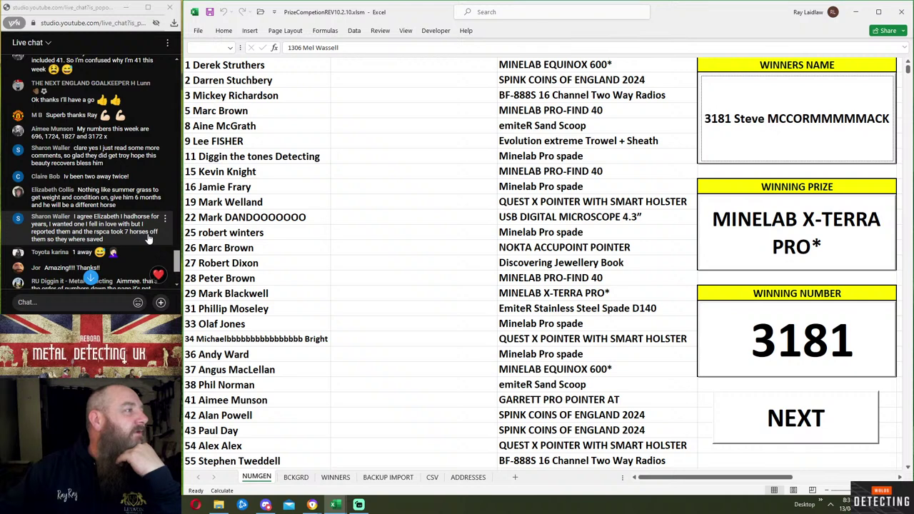
scroll(140, 208, "down", 2)
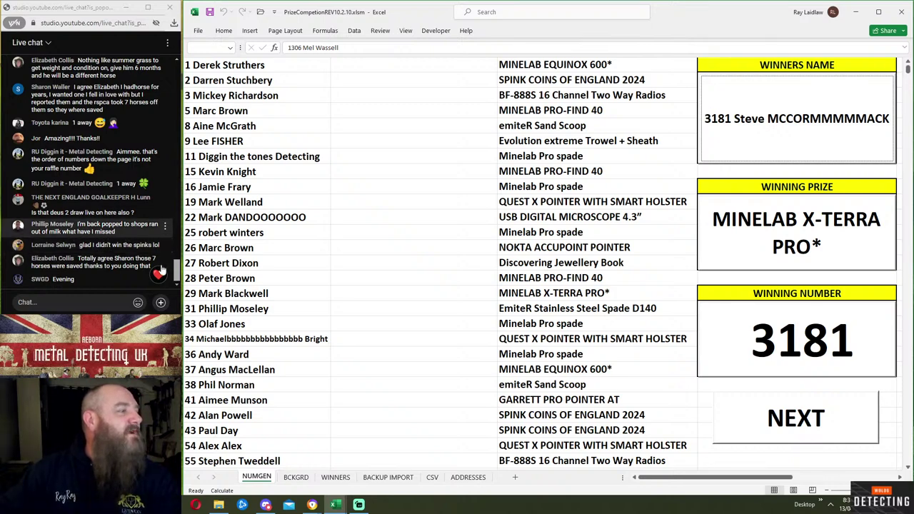
left_click(332, 479)
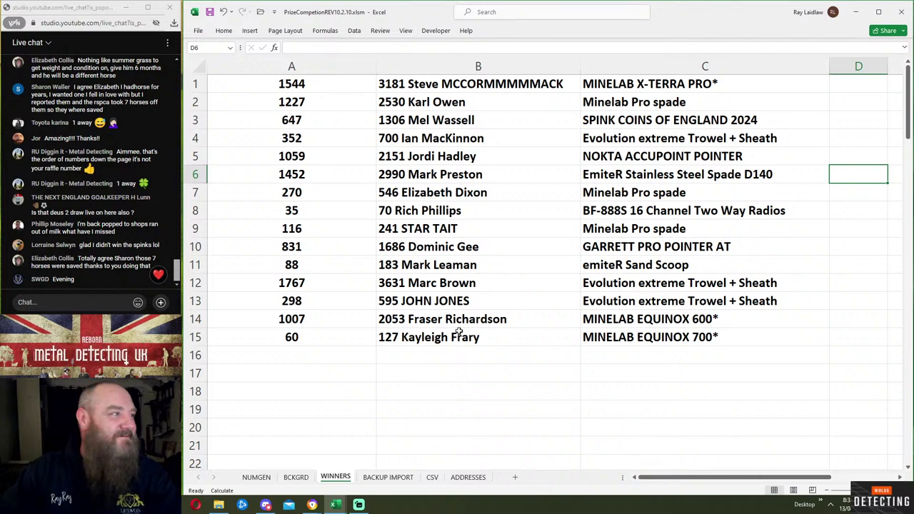
left_click(257, 478)
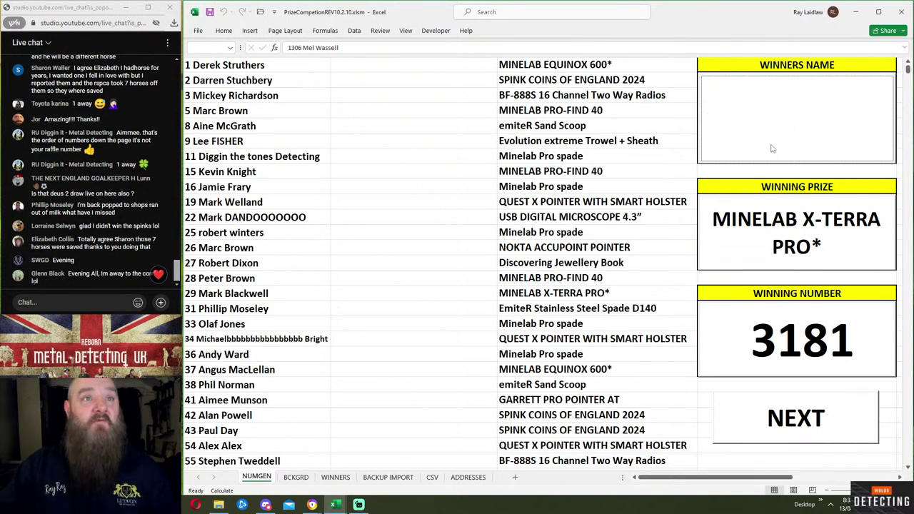
- Draw the winning ticket for the MINELAB EQUINOX 600* and find the highlighted winning row in the entrant list
left_click(770, 418)
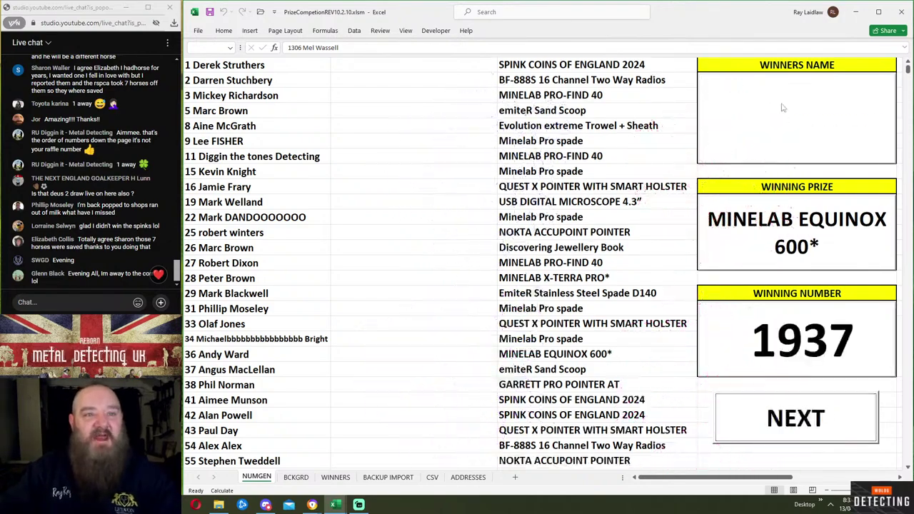
left_click_drag(908, 70, 908, 135)
scroll(756, 244, "down", 20)
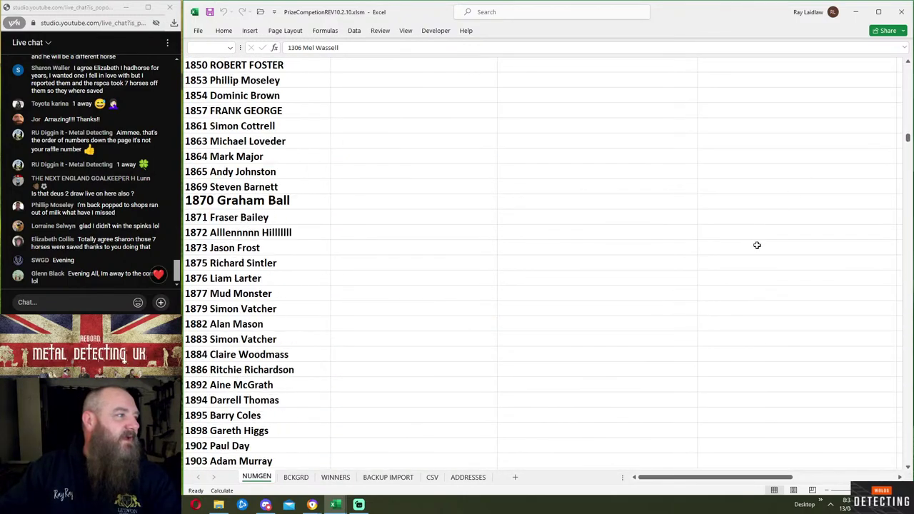
scroll(757, 247, "up", 2)
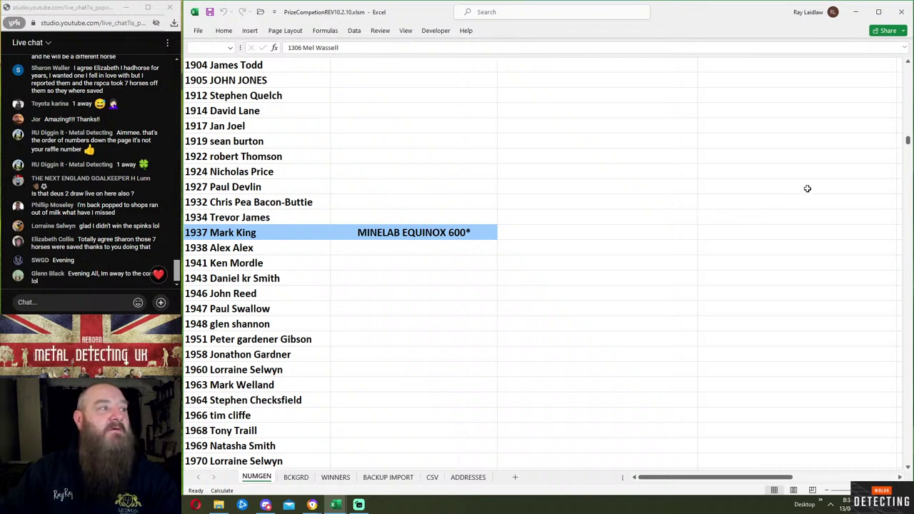
- Point out the entrants next to the highlighted MINELAB EQUINOX 600* row, and reveal the winner's name on the draw board
left_click(289, 248)
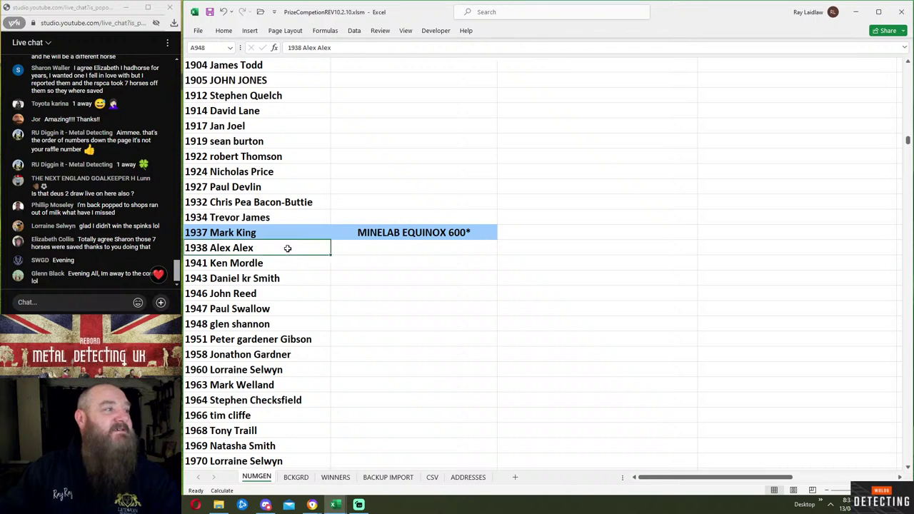
left_click(309, 217)
left_click(293, 231)
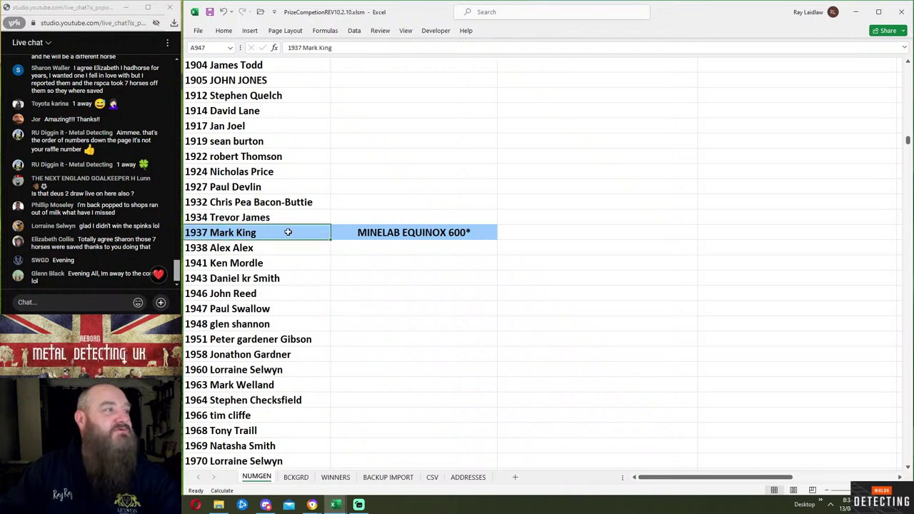
left_click(319, 204)
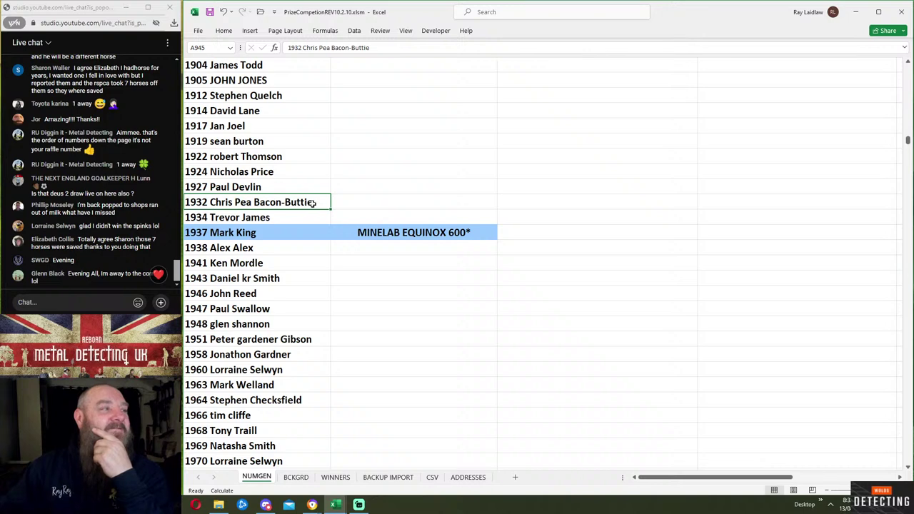
left_click(289, 266)
left_click(265, 250)
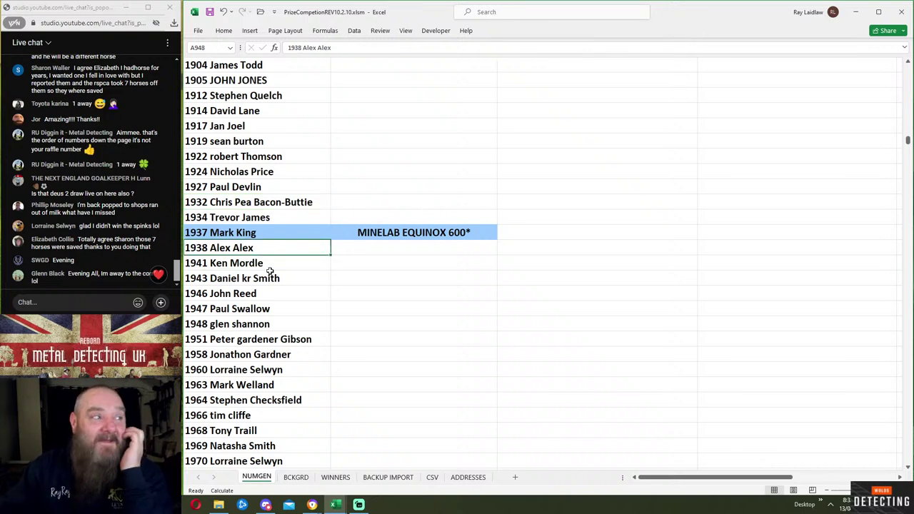
left_click(272, 277)
left_click(289, 264)
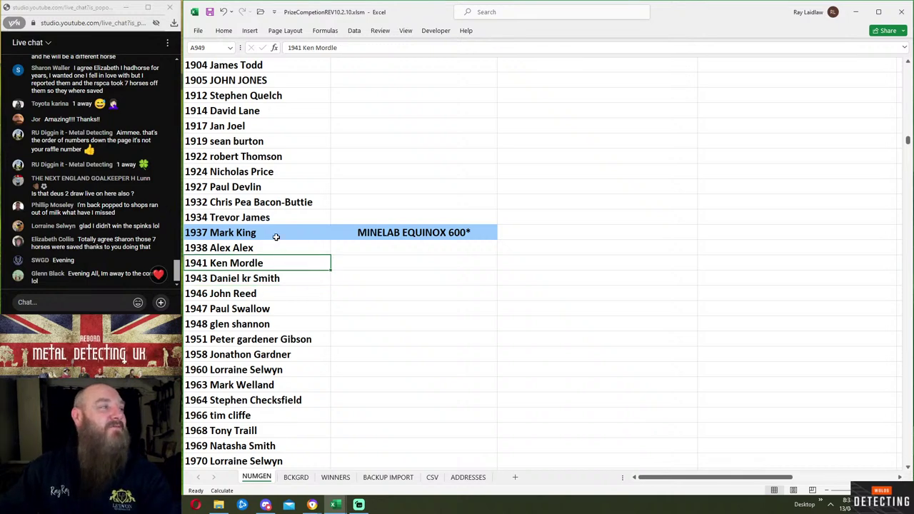
left_click(275, 237)
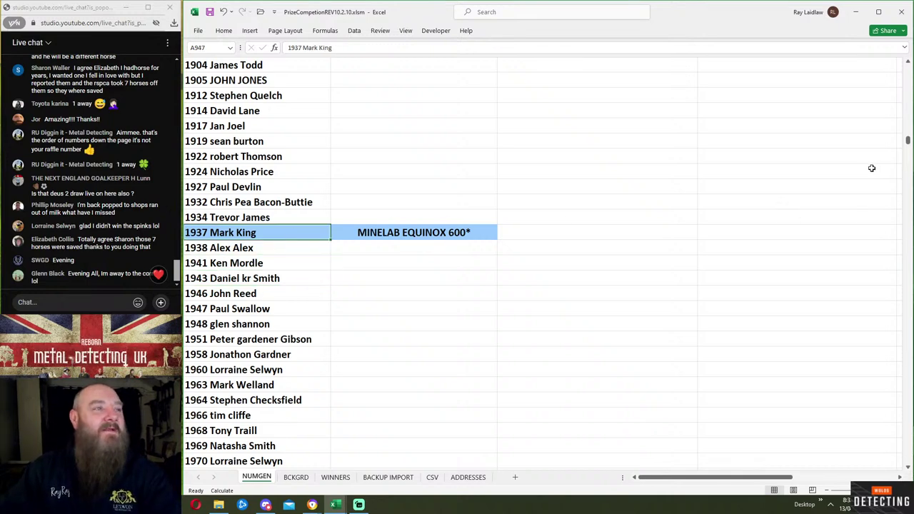
left_click_drag(908, 142, 908, 64)
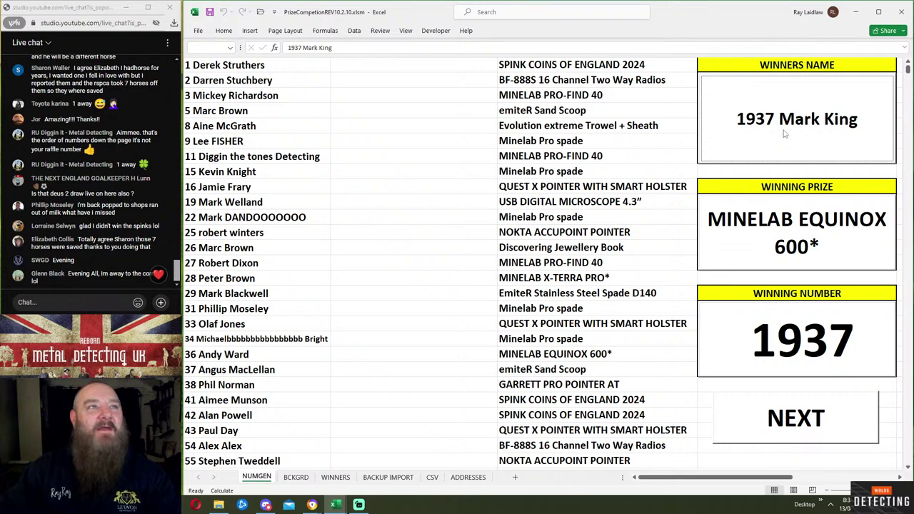
- Draw for the SPINK COINS OF ENGLAND 2024, find the winning row in the entrant list, and reveal the winner's name
left_click(788, 420)
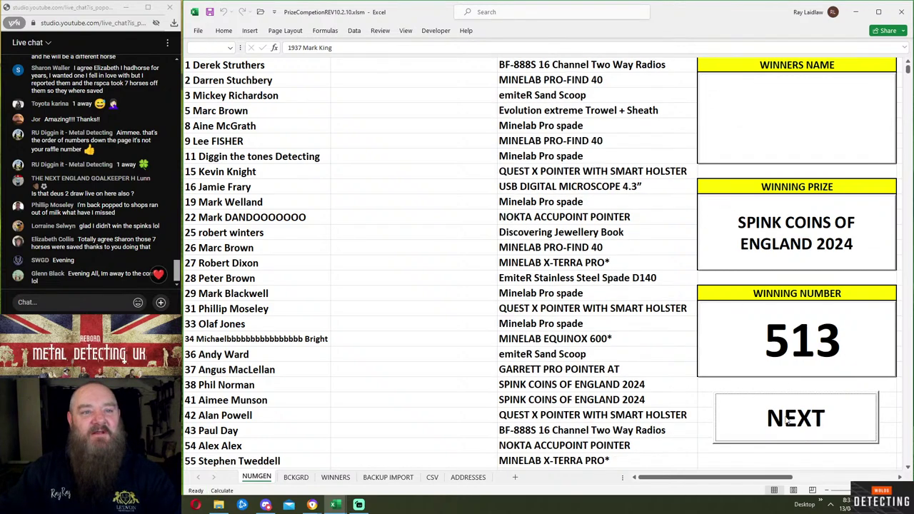
left_click_drag(909, 70, 909, 84)
scroll(594, 281, "down", 20)
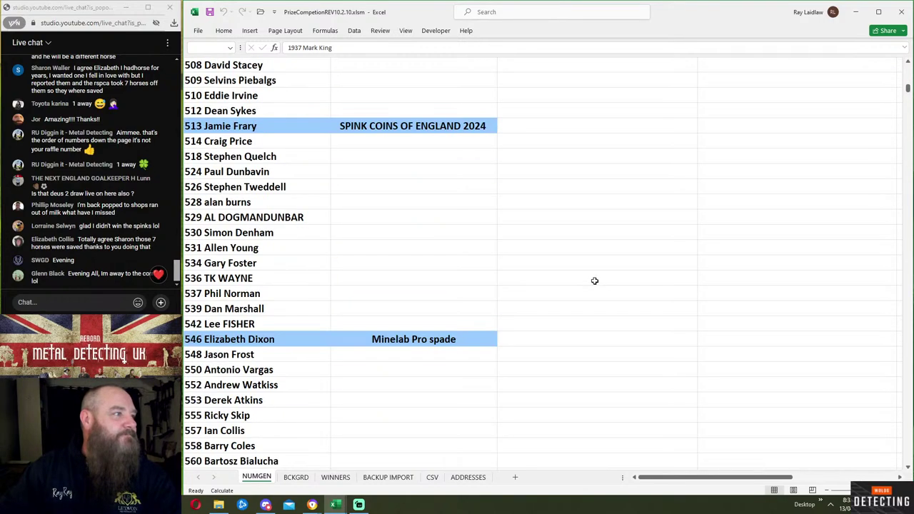
scroll(595, 281, "up", 3)
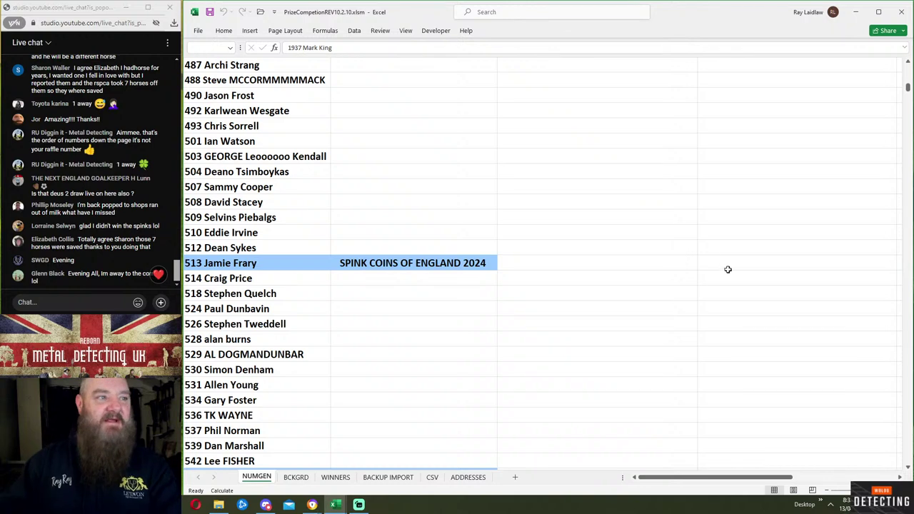
left_click_drag(908, 90, 908, 66)
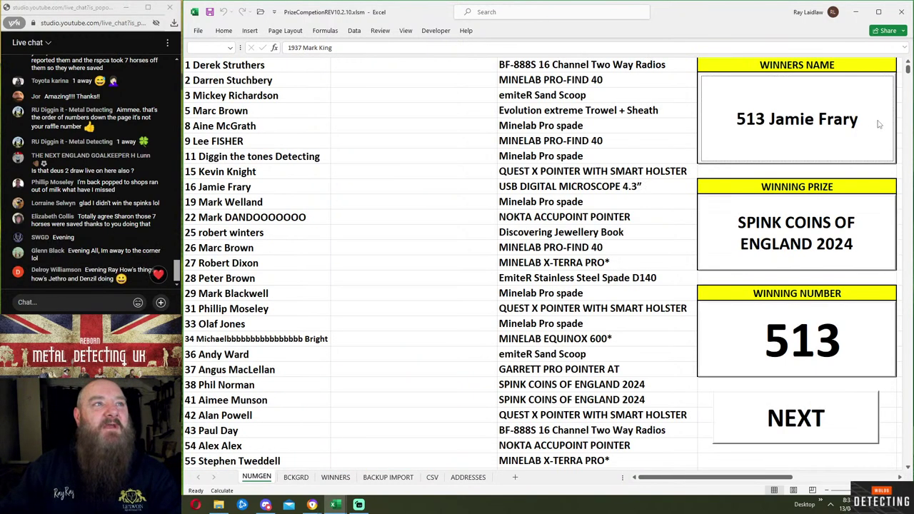
- Draw for the BF-888S 16 Channel Two Way Radios, find the winning row among the entrants, and return to the draw board
left_click(801, 417)
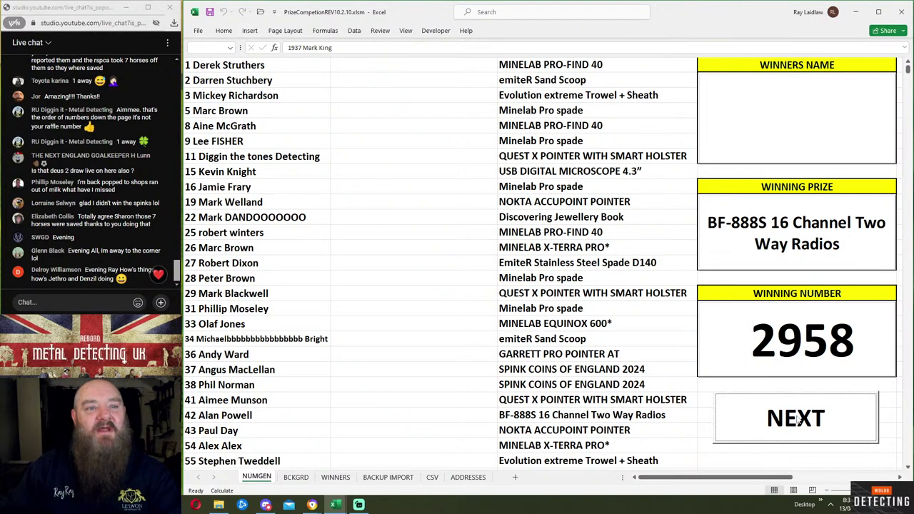
left_click_drag(908, 71, 908, 166)
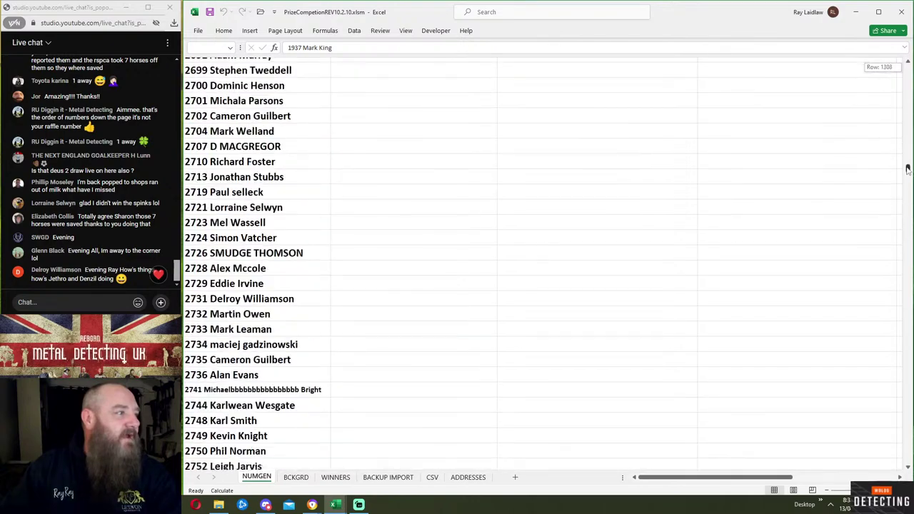
scroll(624, 253, "down", 15)
scroll(620, 277, "down", 19)
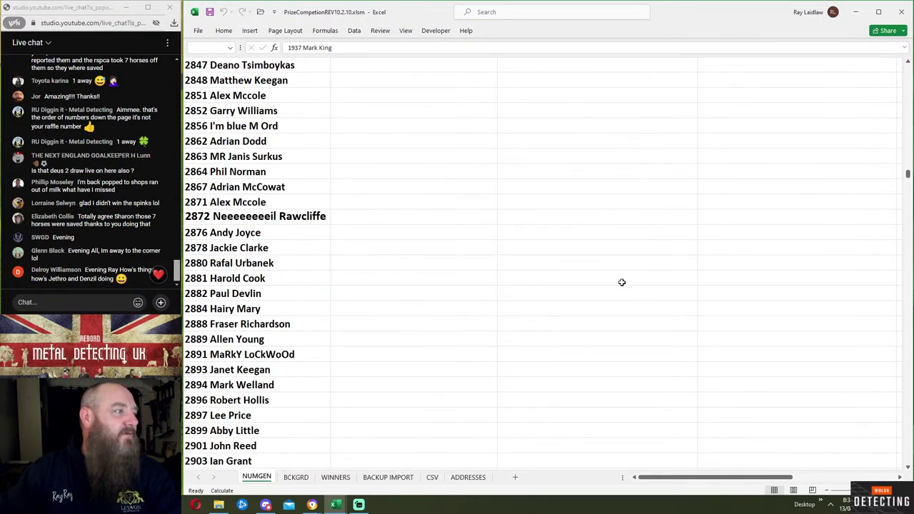
scroll(547, 292, "down", 2)
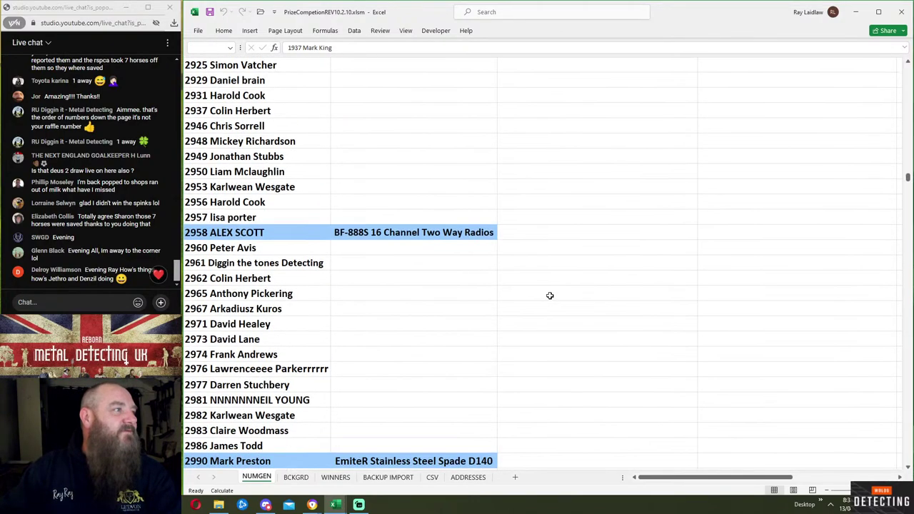
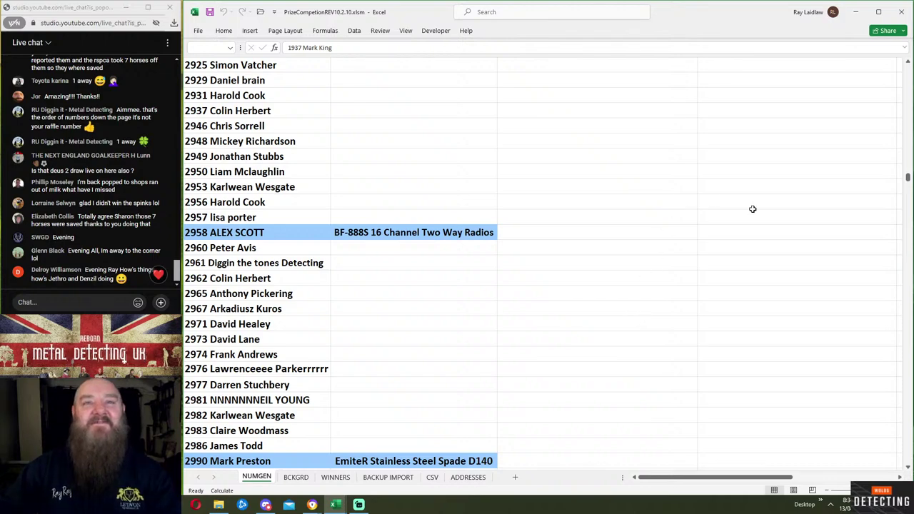
left_click_drag(907, 179, 906, 85)
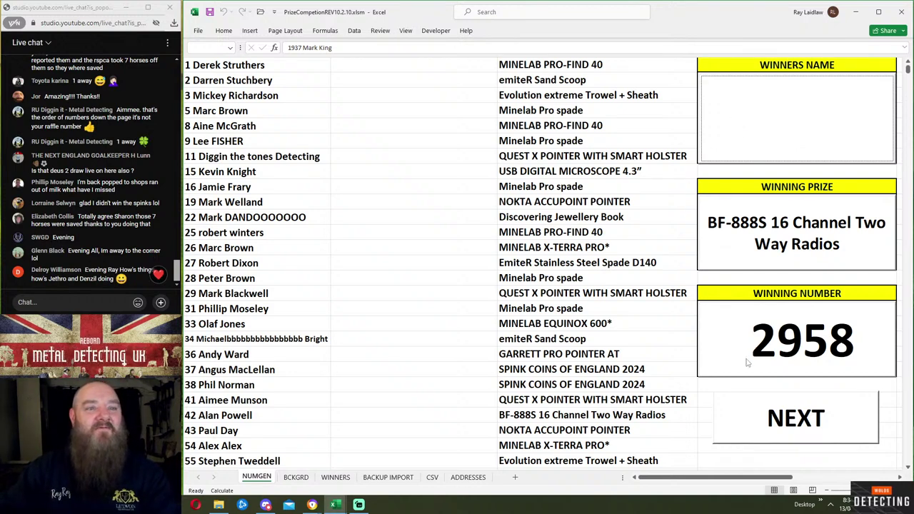
- Draw for the MINELAB PRO-FIND 40 and advance slowly through the entrant list to the highlighted winning row
left_click(743, 408)
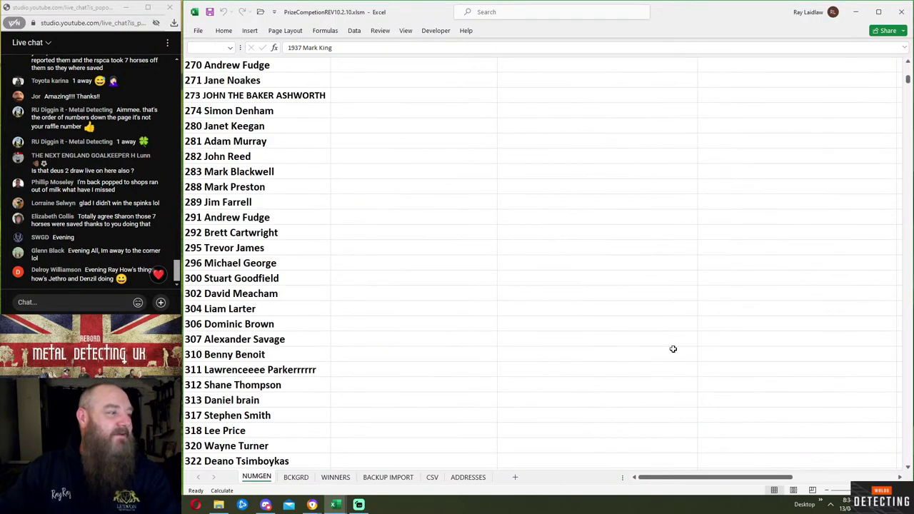
left_click(908, 469)
left_click(908, 469)
left_click(908, 469)
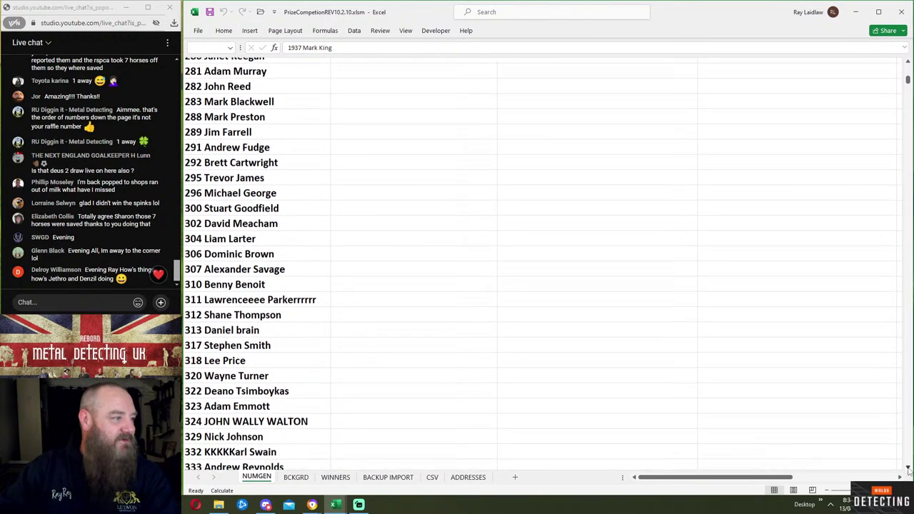
left_click(908, 469)
left_click(908, 469)
left_click(908, 468)
left_click(908, 469)
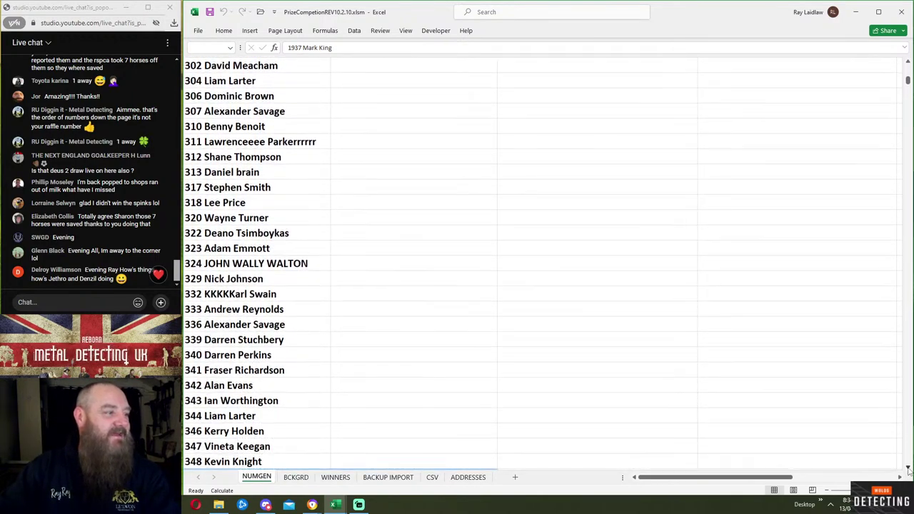
left_click(908, 469)
left_click(908, 469)
left_click(908, 469)
left_click(908, 469)
left_click(908, 468)
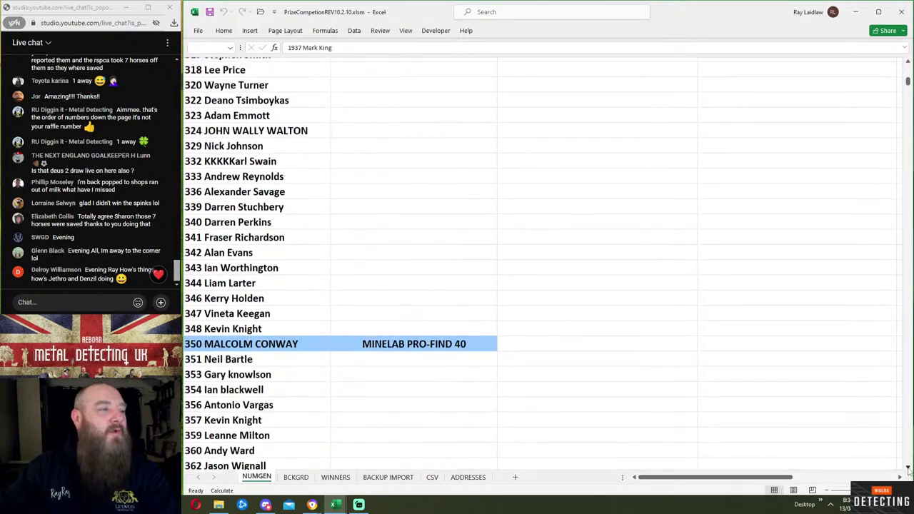
left_click(908, 468)
left_click(908, 469)
left_click(908, 469)
left_click(908, 469)
left_click(908, 469)
left_click(908, 469)
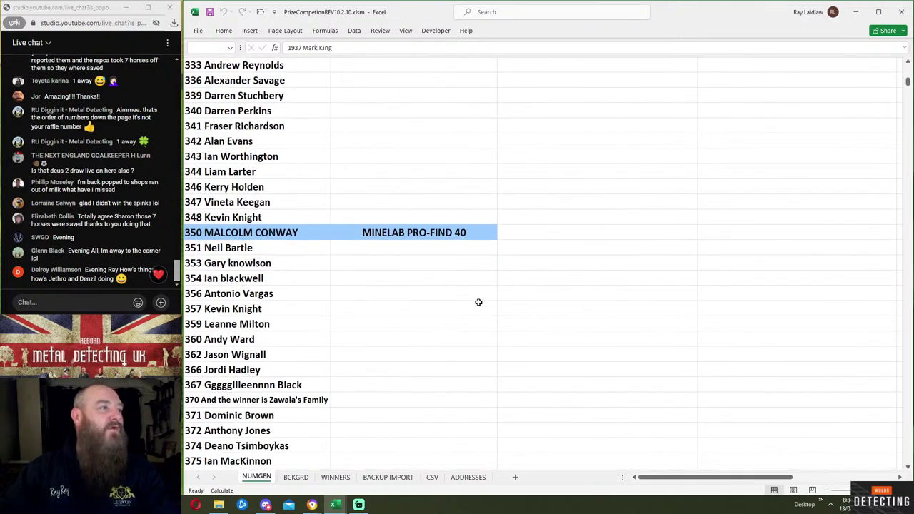
- Point out the winner and prize cells of the MINELAB PRO-FIND 40 row, and reveal the winner's name on the draw board
left_click(262, 239)
left_click(368, 232)
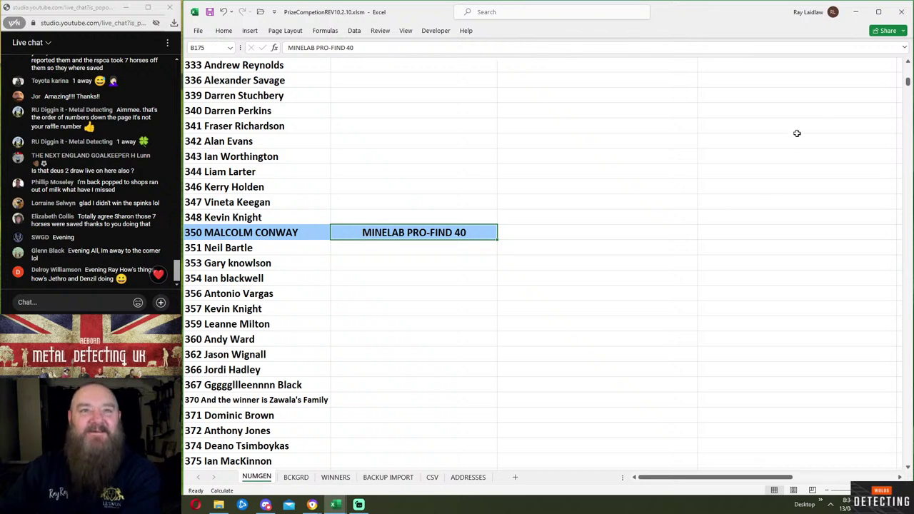
left_click_drag(907, 82, 909, 63)
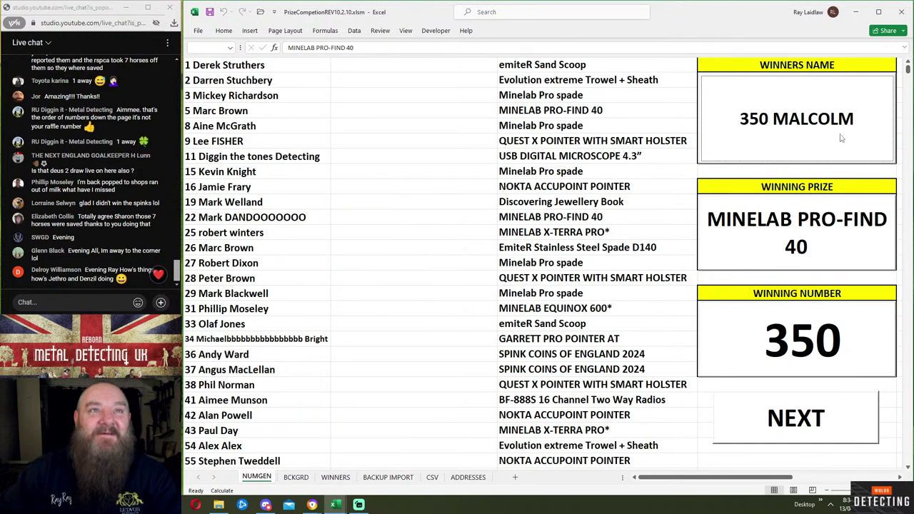
left_click(430, 141)
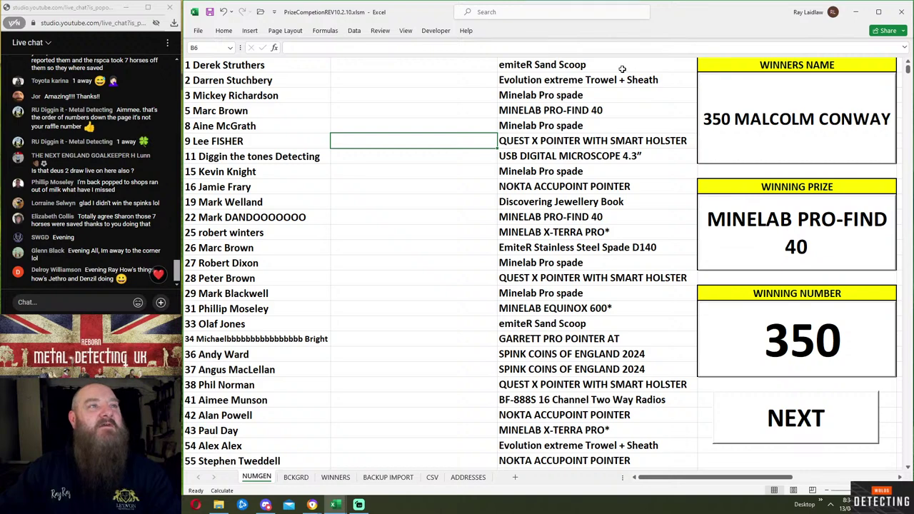
- Draw for the emiteR Sand Scoop, find the winning row in the entrant list, and return to the draw board
left_click(823, 420)
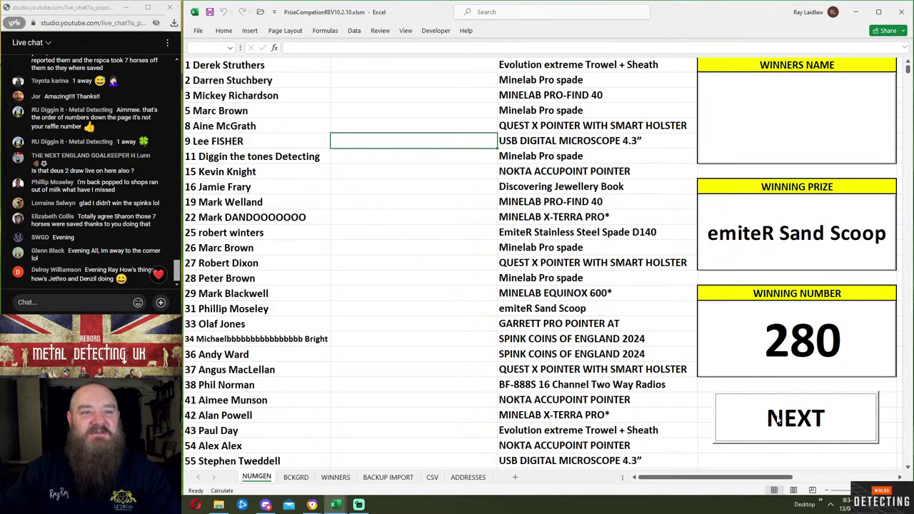
scroll(441, 245, "down", 10)
scroll(441, 245, "down", 20)
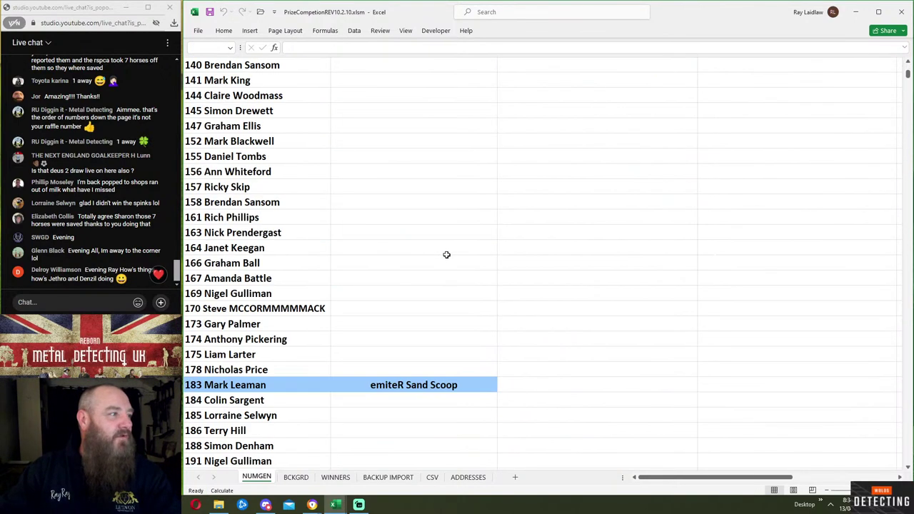
scroll(446, 255, "down", 10)
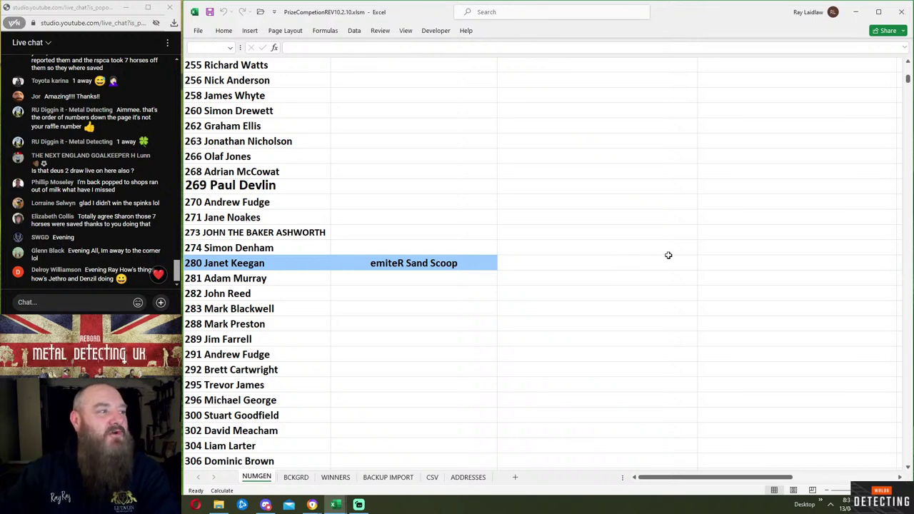
left_click_drag(902, 82, 903, 66)
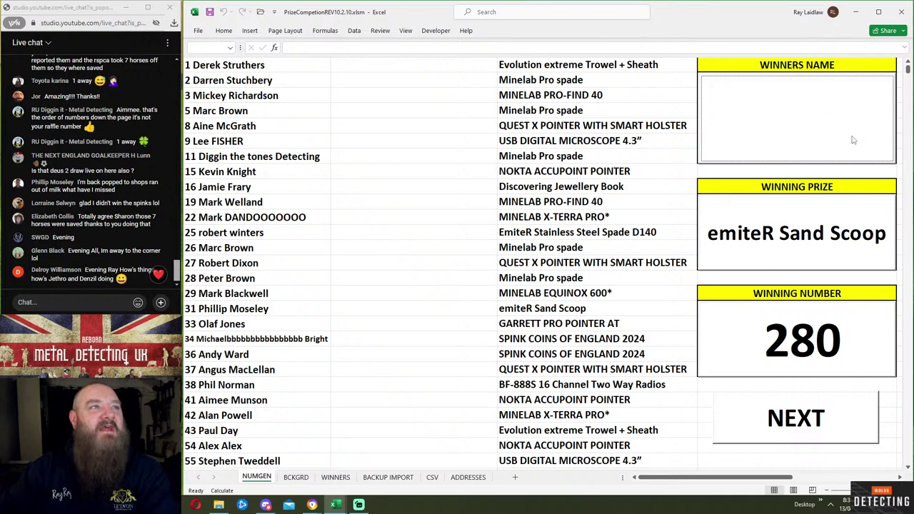
- Draw for the Evolution extreme Trowel + Sheath, select the winner's entry in the list, and reveal the winner's name on the draw board
left_click(801, 413)
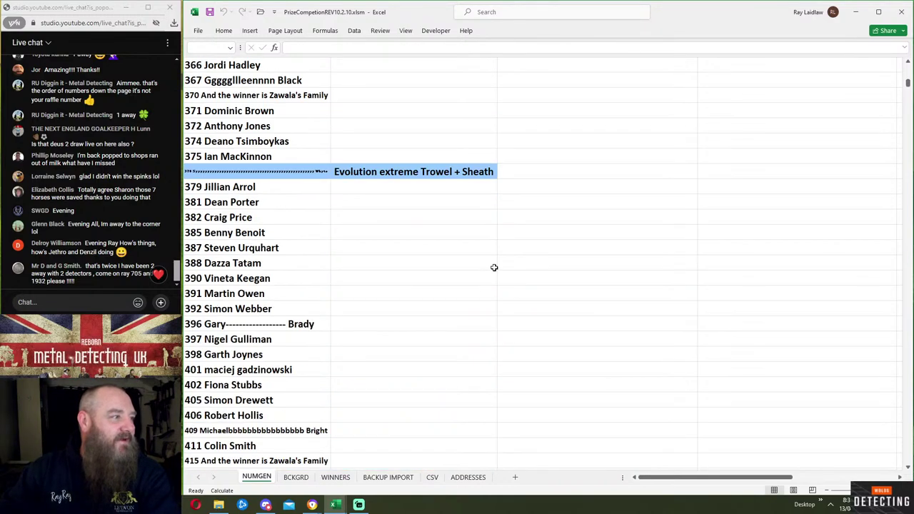
left_click(278, 172)
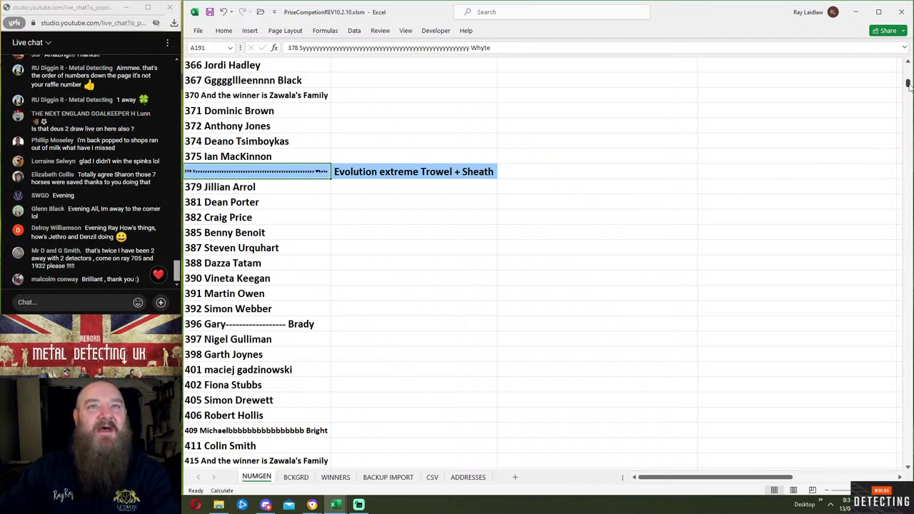
left_click_drag(908, 84, 908, 66)
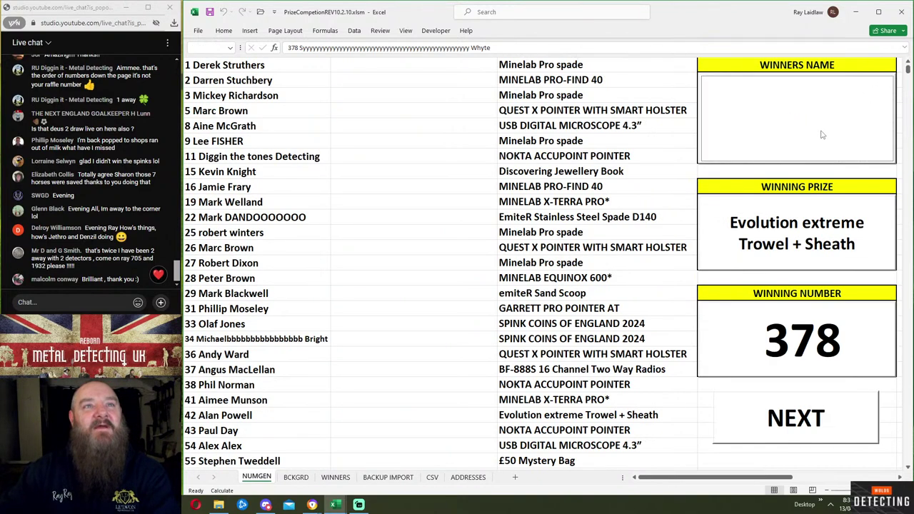
left_click(432, 135)
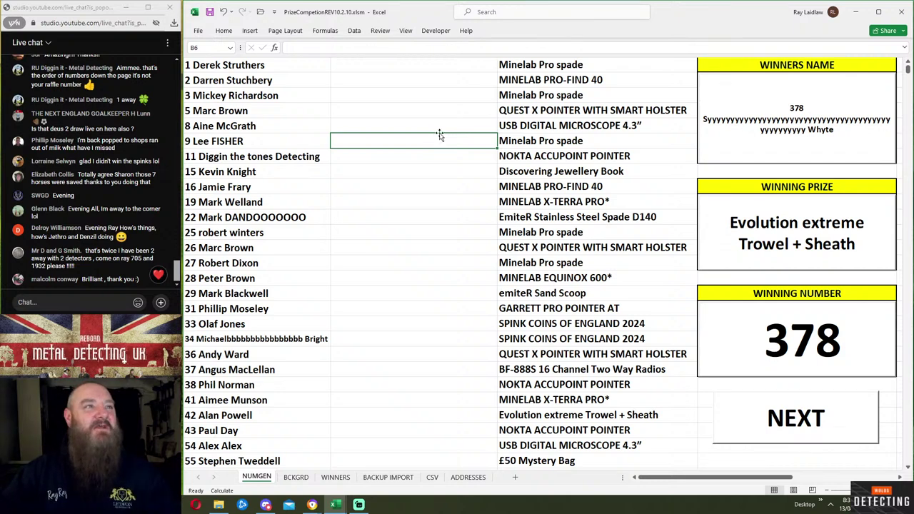
left_click(760, 150)
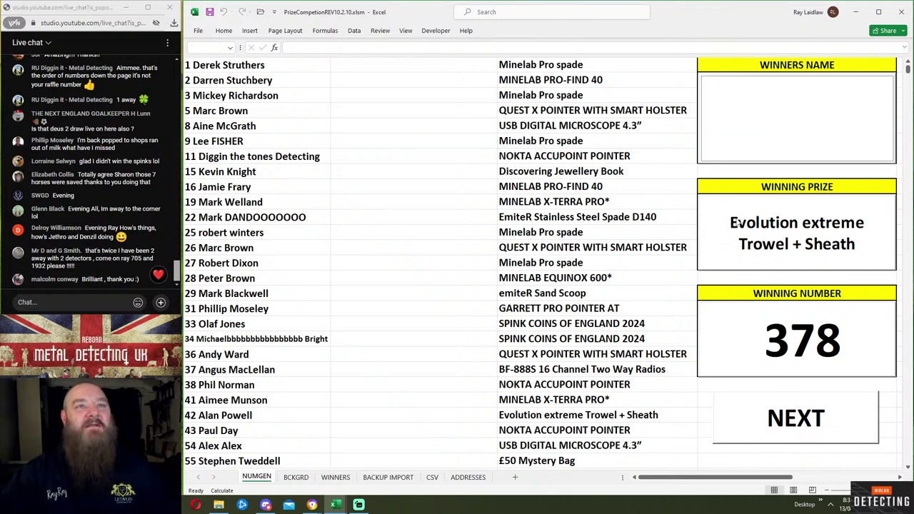
- Draw for the Minelab Pro spade, find the highlighted winning row among the entrants, and reveal the winner's name
left_click(811, 415)
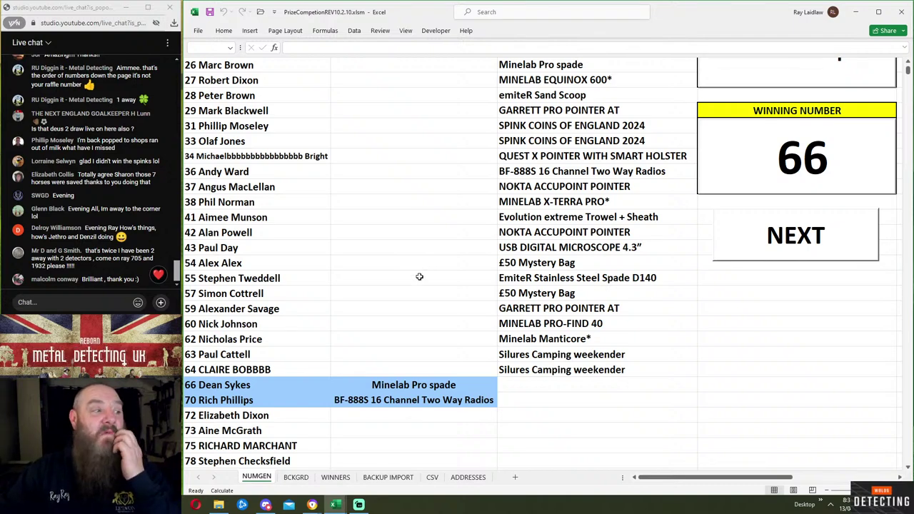
scroll(418, 282, "down", 3)
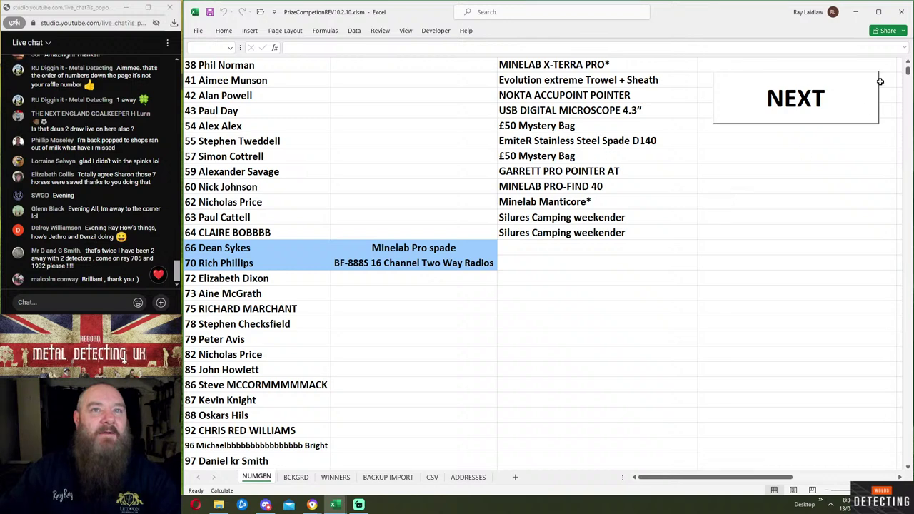
left_click(868, 100)
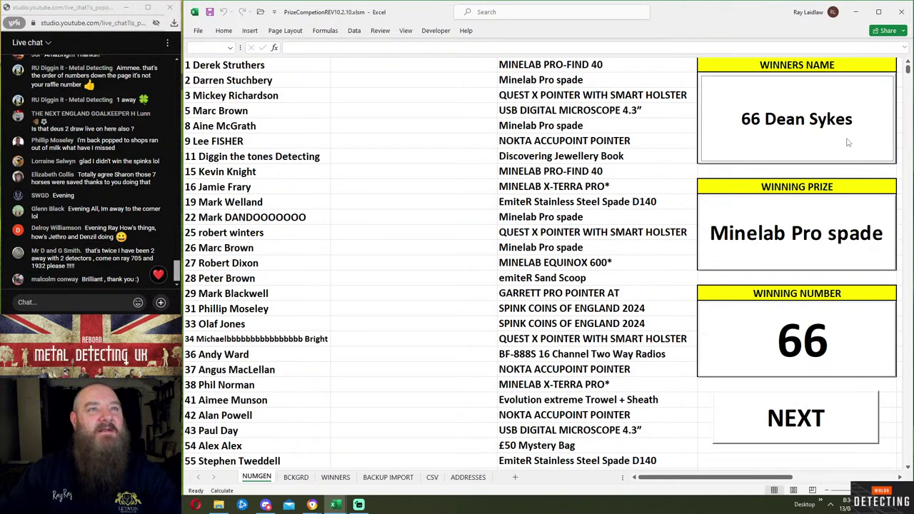
- Draw for the MINELAB PRO-FIND 40 and another Minelab Pro spade, finding each winning row and returning to the draw board
left_click(783, 436)
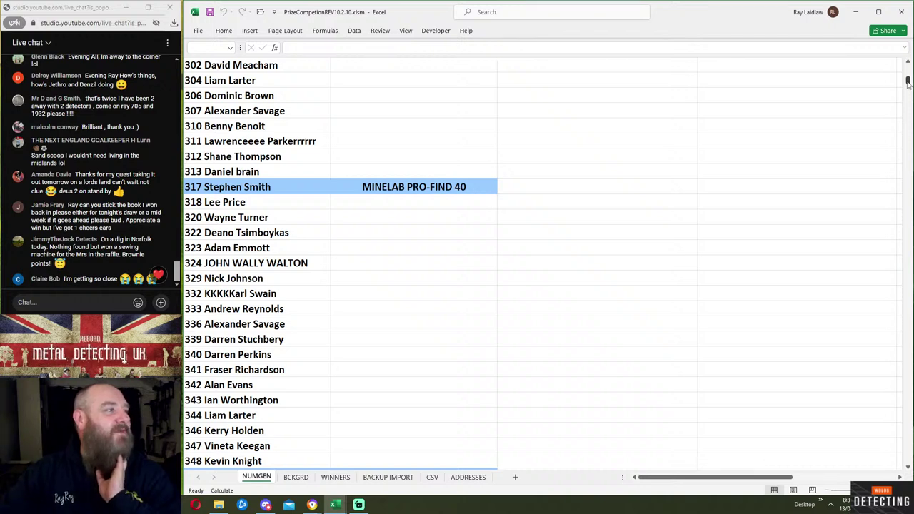
left_click_drag(908, 82, 909, 66)
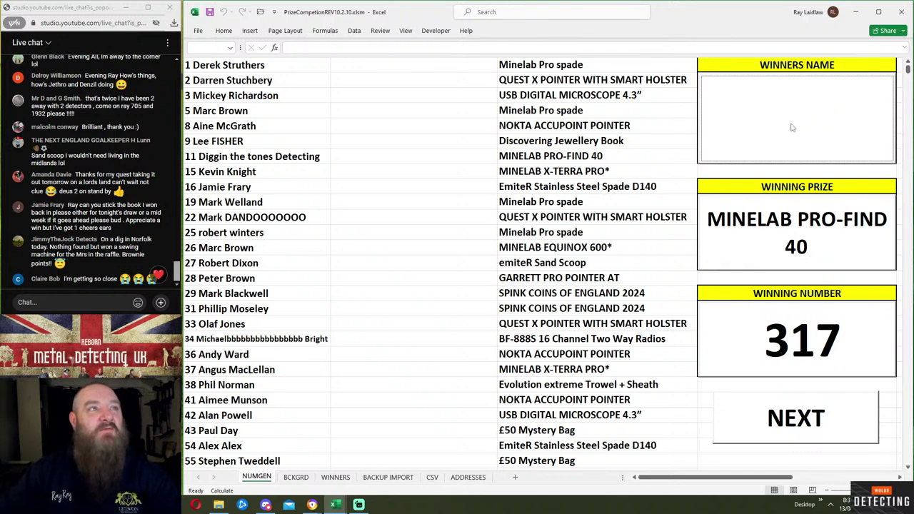
left_click(784, 433)
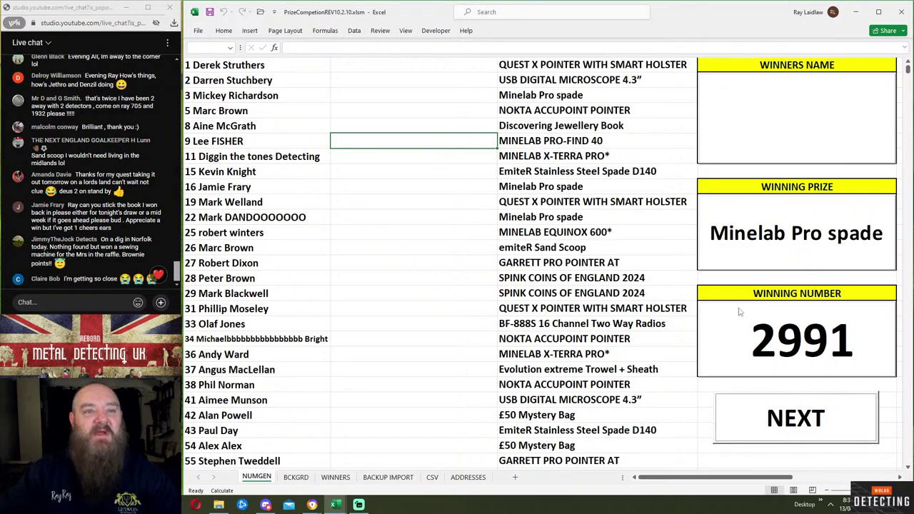
left_click_drag(908, 69, 908, 179)
scroll(659, 181, "down", 1)
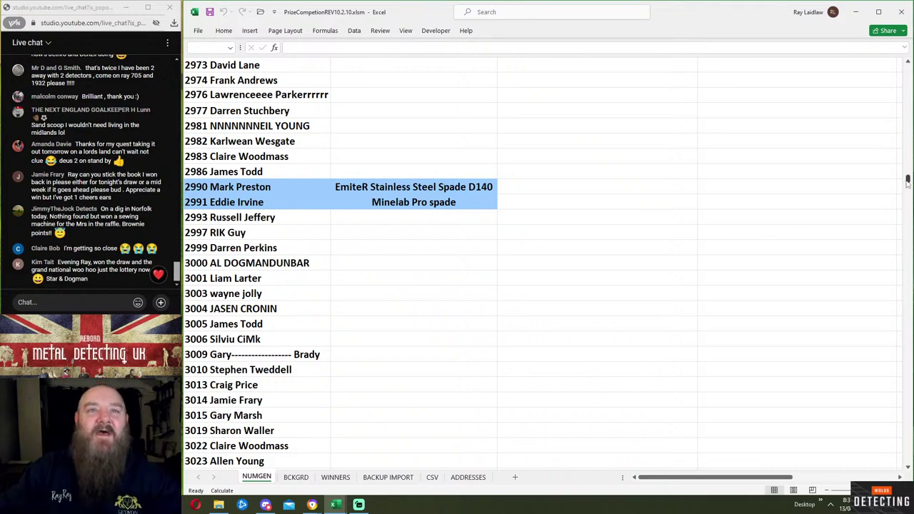
left_click_drag(908, 180, 908, 68)
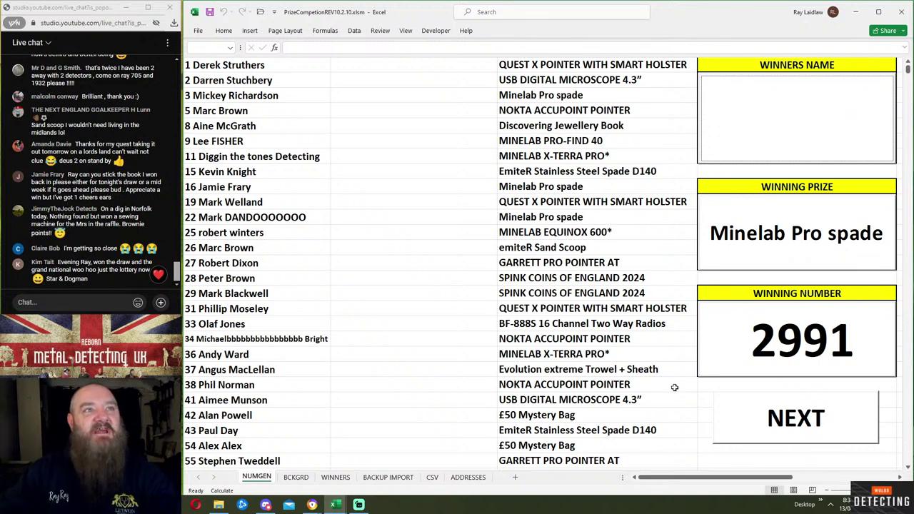
- Draw for the QUEST X POINTER WITH SMART HOLSTER, find the winning row among the entrants, and return to the draw board
left_click(737, 417)
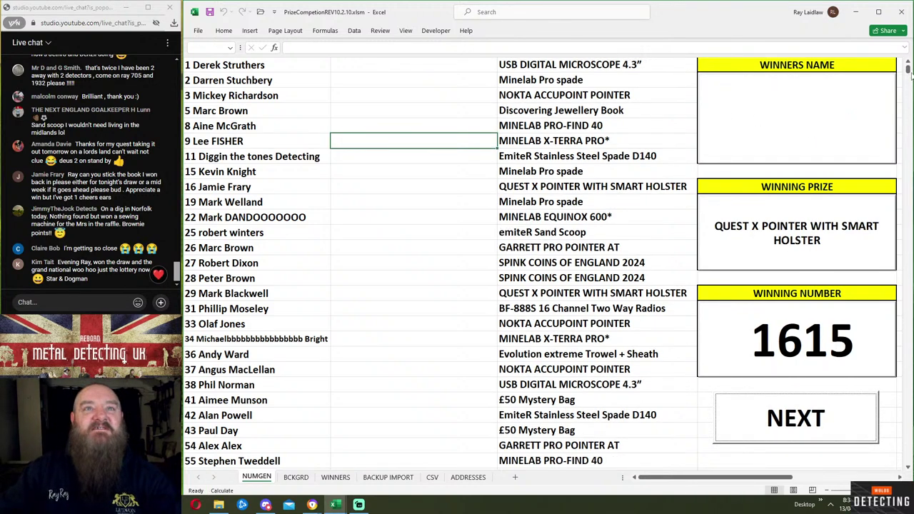
left_click_drag(908, 70, 907, 127)
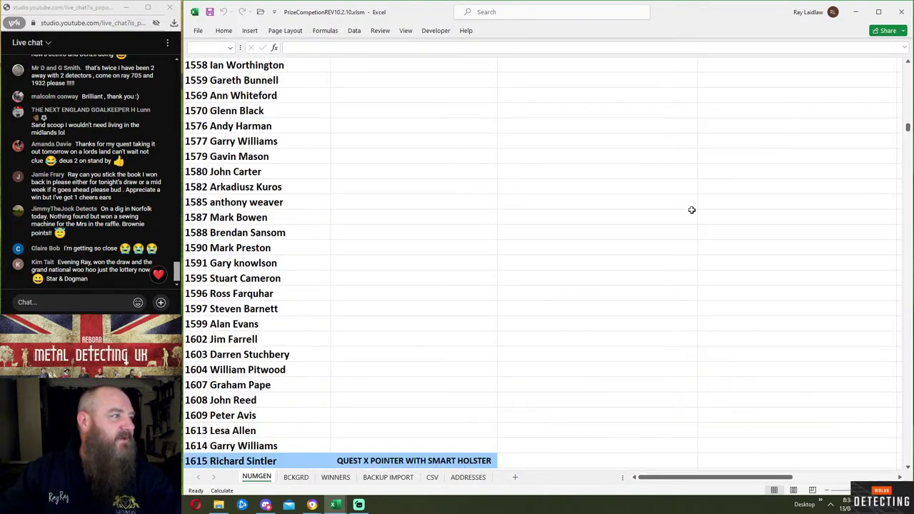
scroll(692, 210, "down", 5)
scroll(686, 218, "down", 1)
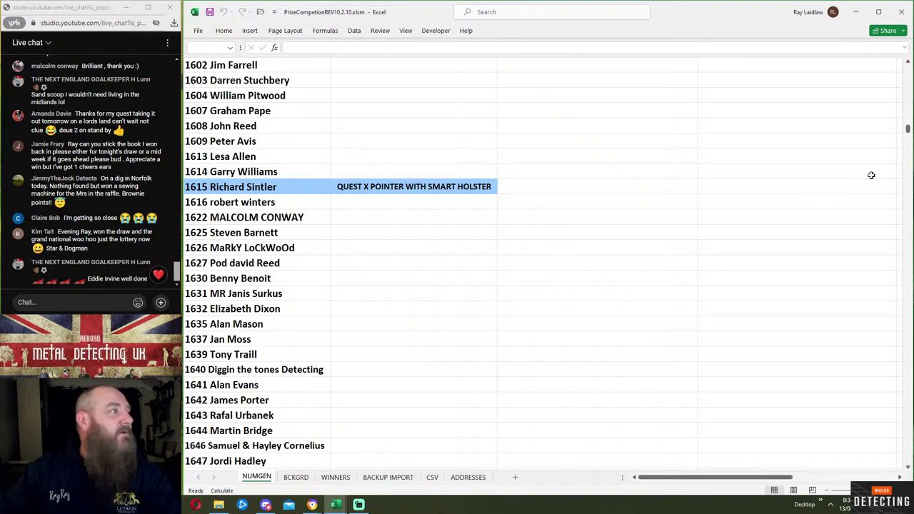
left_click_drag(908, 130, 868, 86)
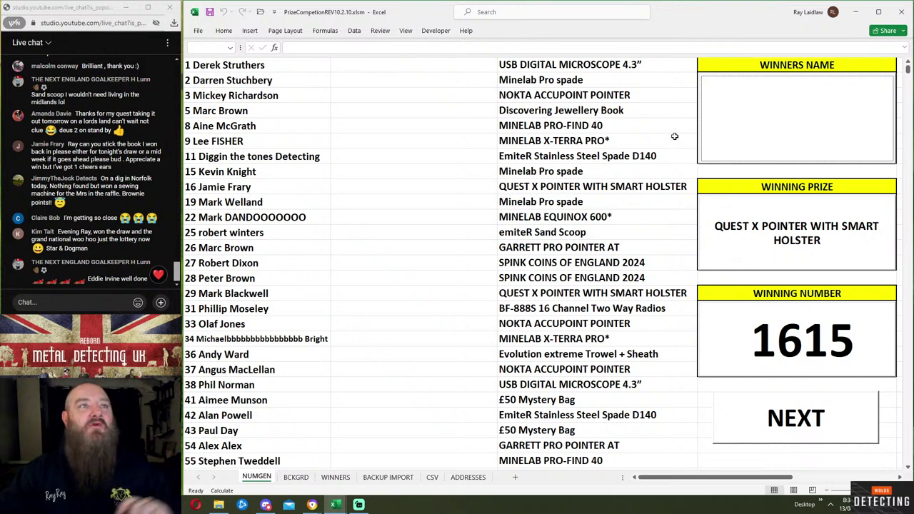
- Draw for the USB DIGITAL MICROSCOPE 4.3" and locate the highlighted winning row in the entrant list
left_click(790, 423)
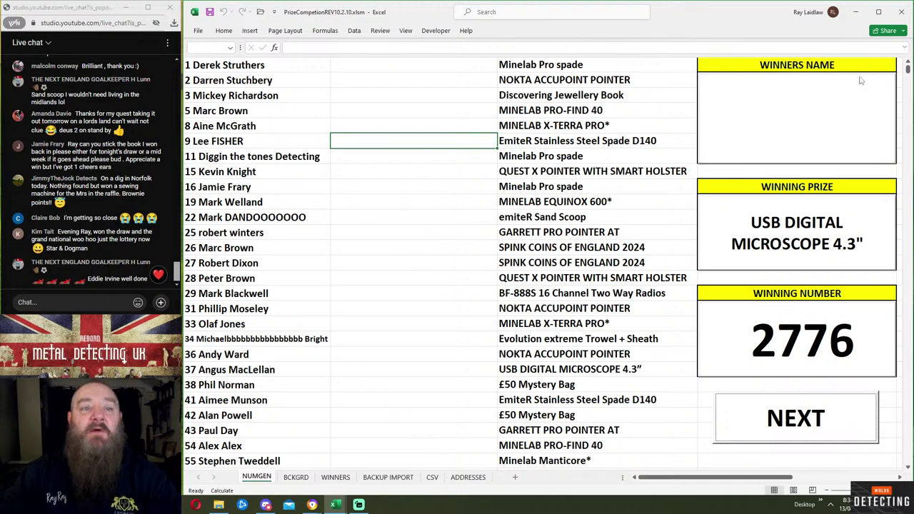
left_click(908, 69)
left_click_drag(908, 70, 909, 163)
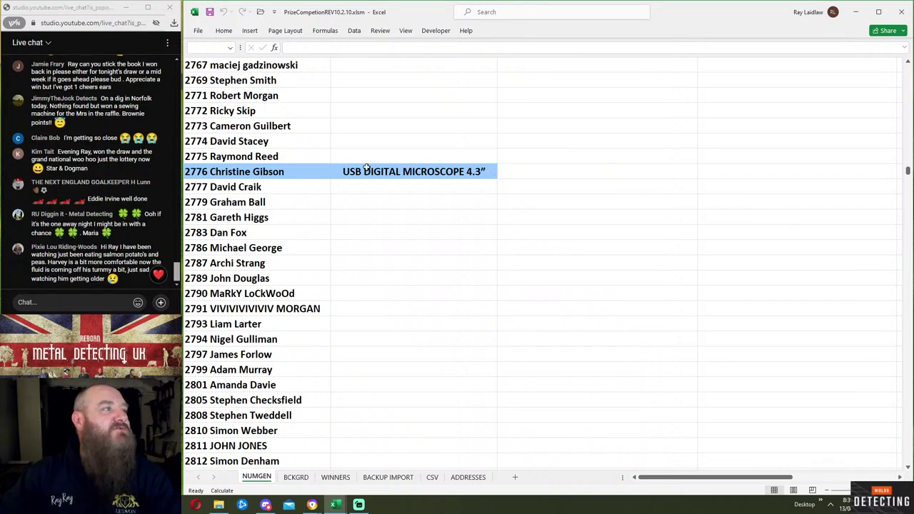
- Point out the entrants directly above and below the USB DIGITAL MICROSCOPE 4.3" winner, select the winner's cell, and reveal the name on the board
left_click(307, 156)
left_click(272, 190)
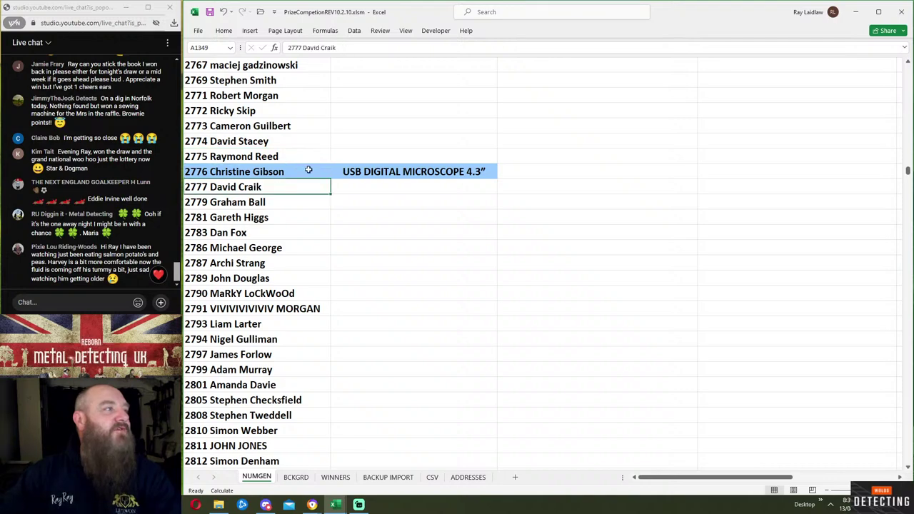
left_click(308, 170)
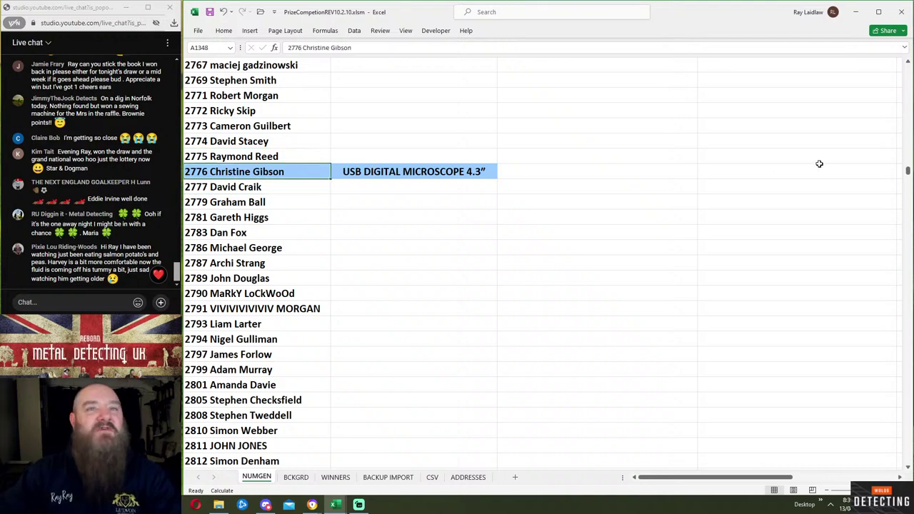
left_click_drag(908, 171, 907, 68)
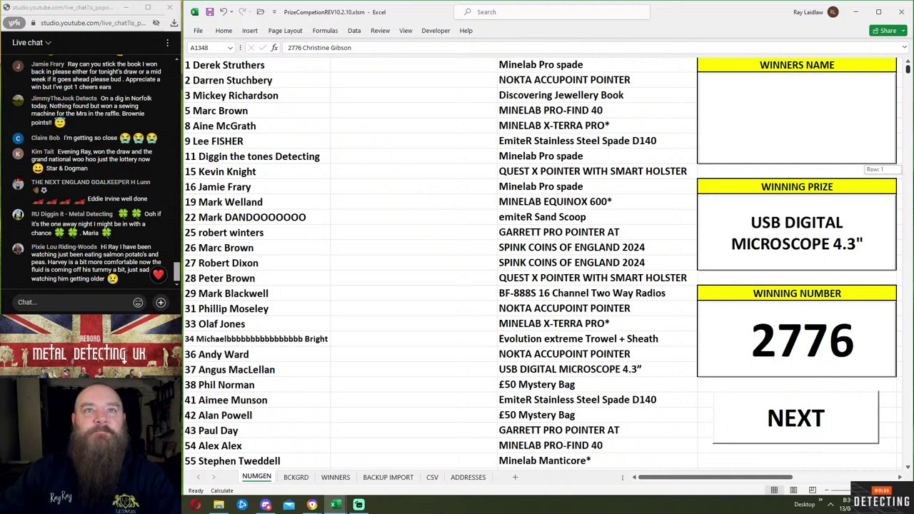
left_click(854, 91)
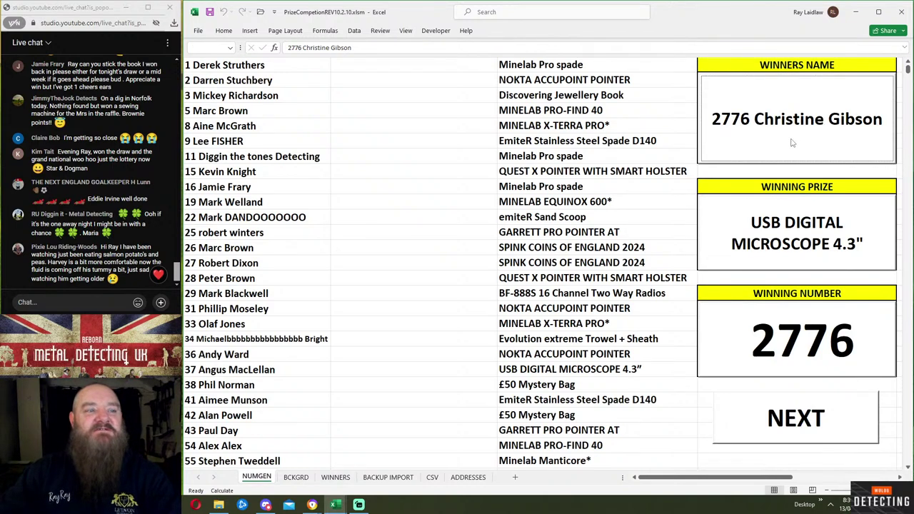
- Draw for the next Minelab Pro spade, search the entrant list for its winning row, and return to the board for the winner's name
left_click(784, 414)
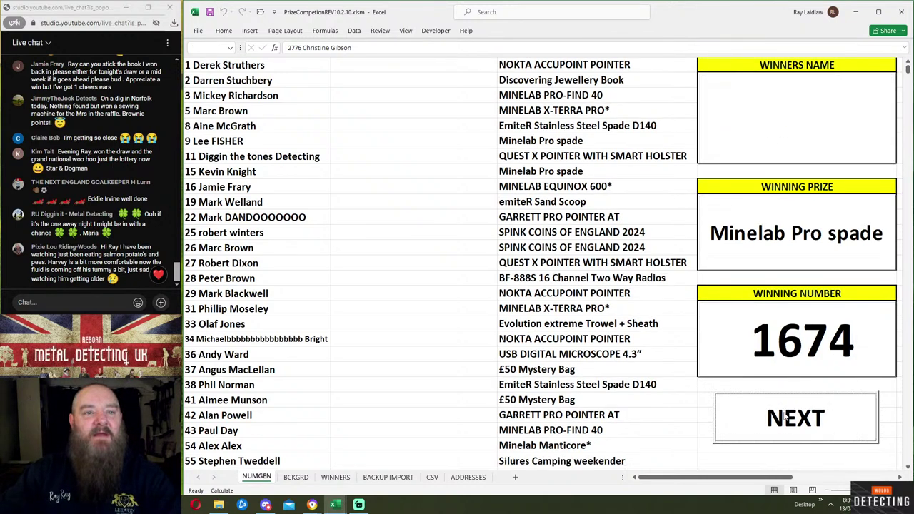
left_click_drag(909, 69, 908, 119)
scroll(693, 243, "down", 20)
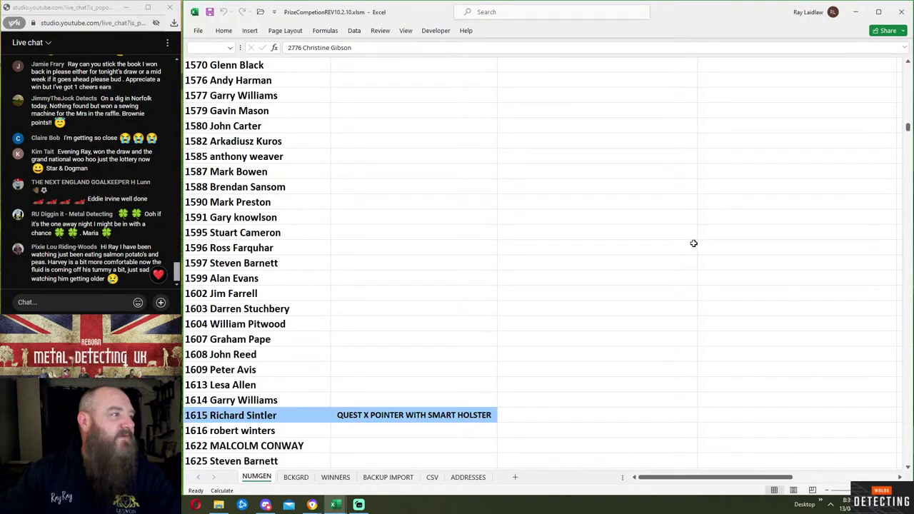
scroll(694, 244, "down", 20)
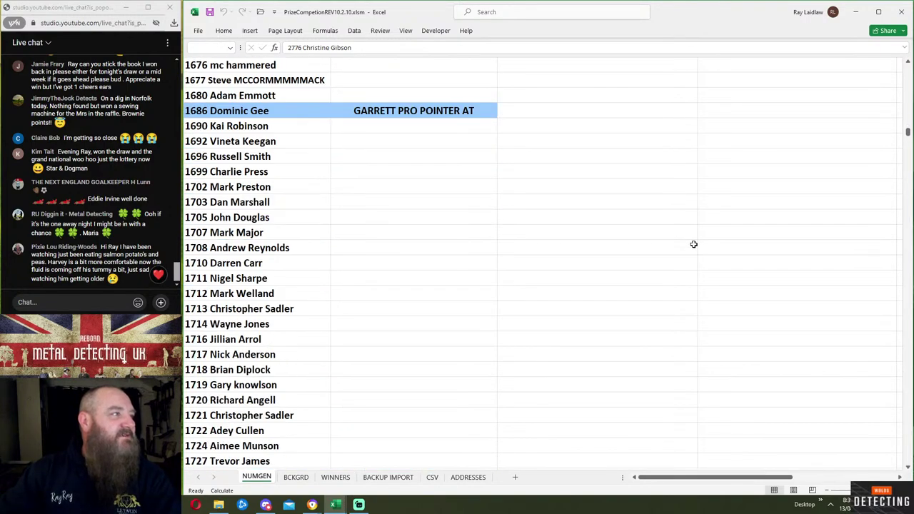
scroll(693, 244, "up", 6)
scroll(694, 244, "down", 1)
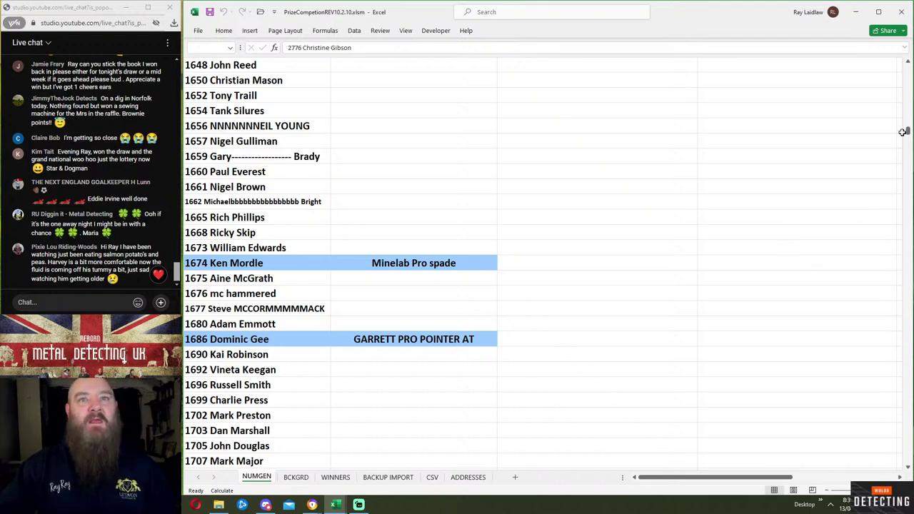
left_click_drag(903, 132, 906, 68)
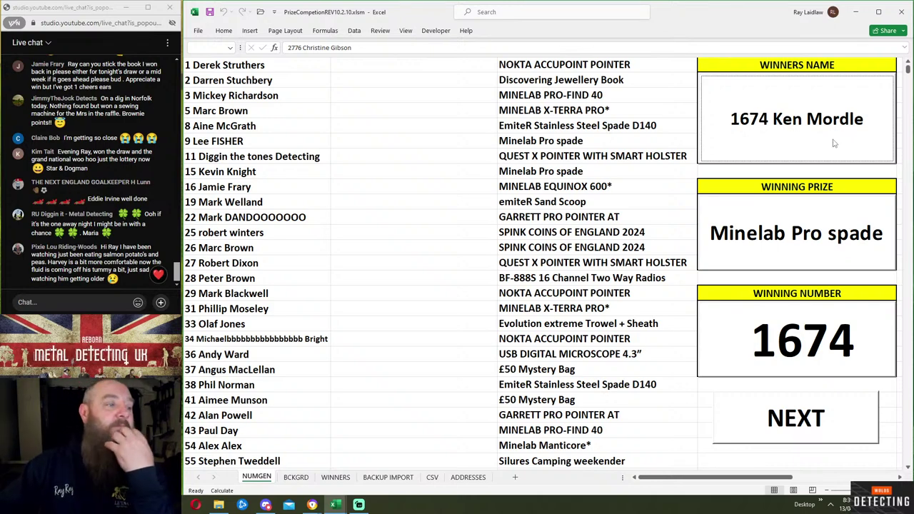
- Switch to Discord, view the dog photo in the general-chit-chat channel at full size, and return to the Excel draw board
left_click(266, 505)
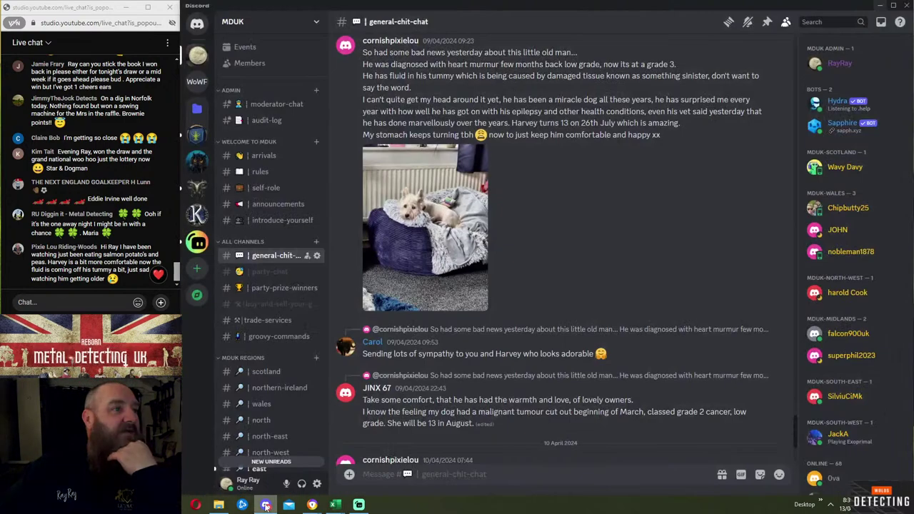
left_click(413, 228)
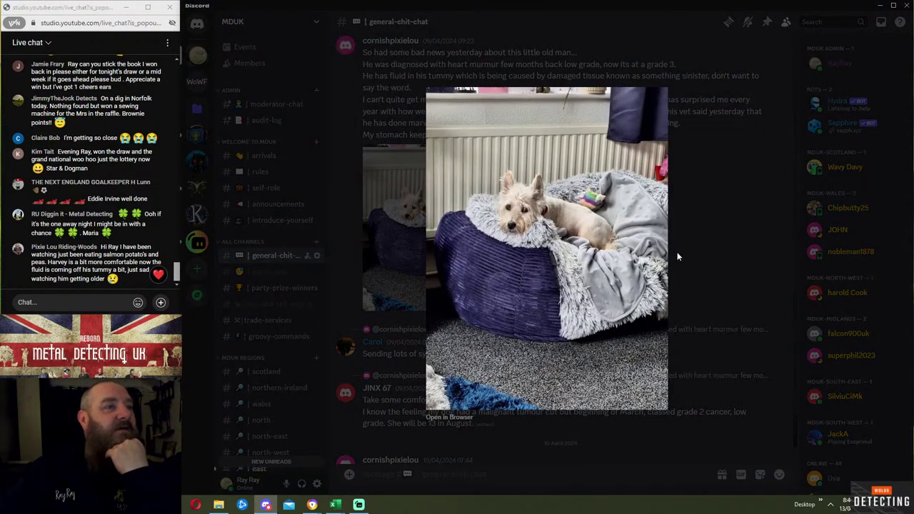
left_click(717, 219)
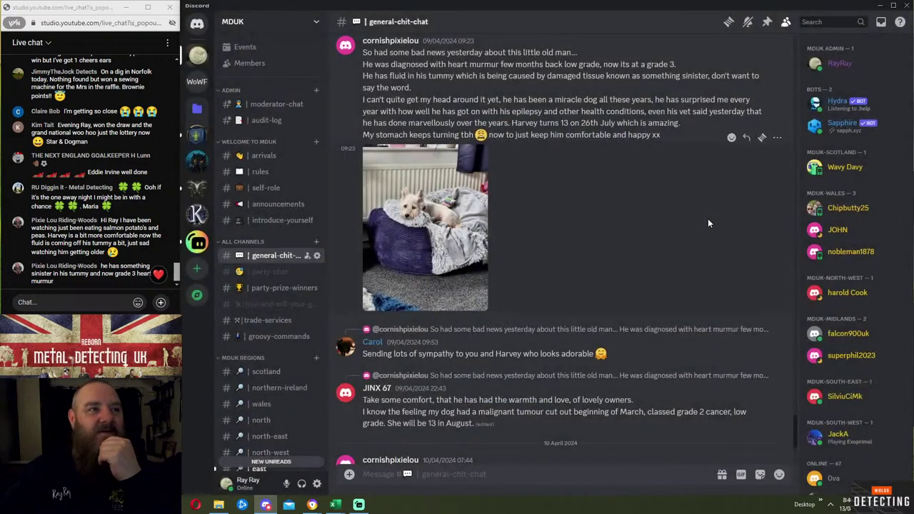
left_click(879, 6)
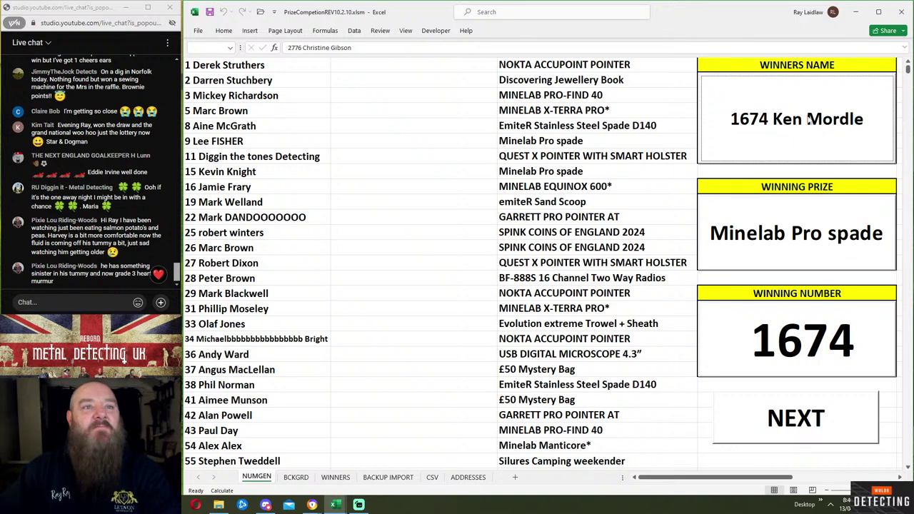
- Finish the Minelab Pro spade reveal and draw for the NOKTA ACCUPOINT POINTER
left_click(809, 119)
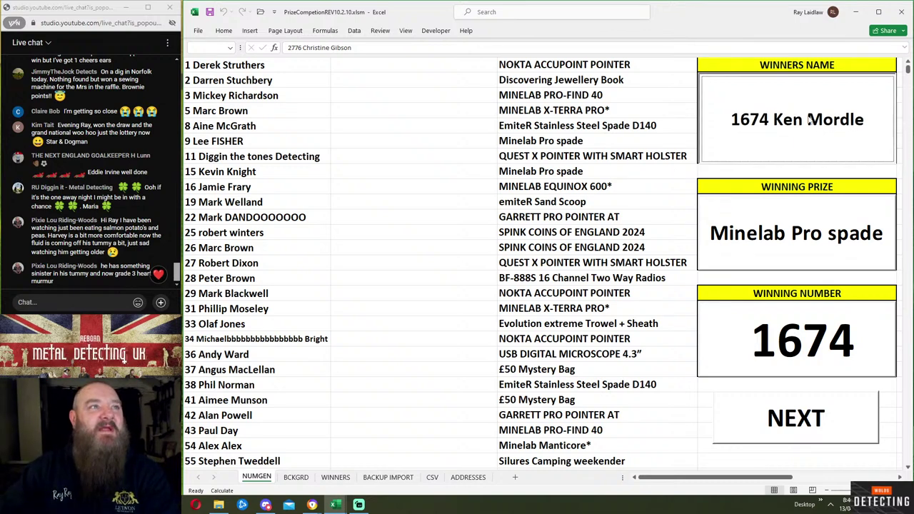
left_click(793, 424)
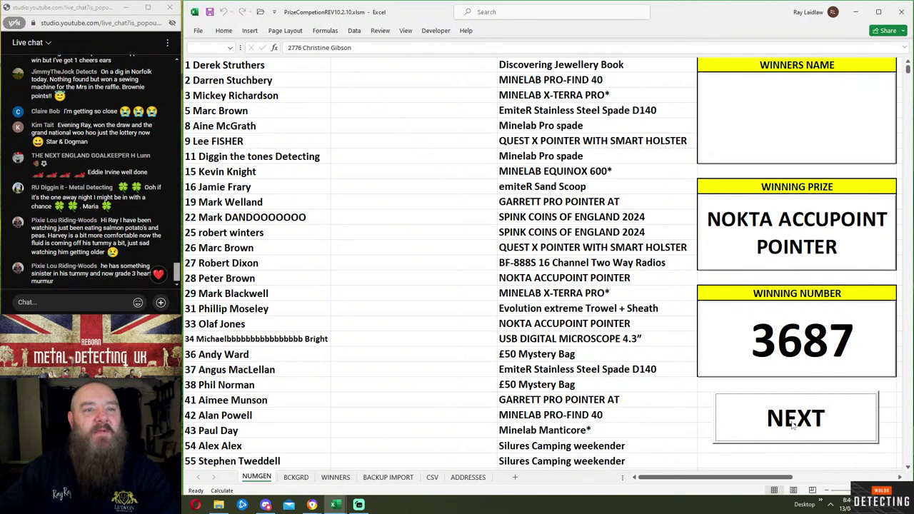
- Select the entrant row for winning number 3687 in the ticket list and display the winner's name beside the prize
left_click_drag(908, 70, 907, 200)
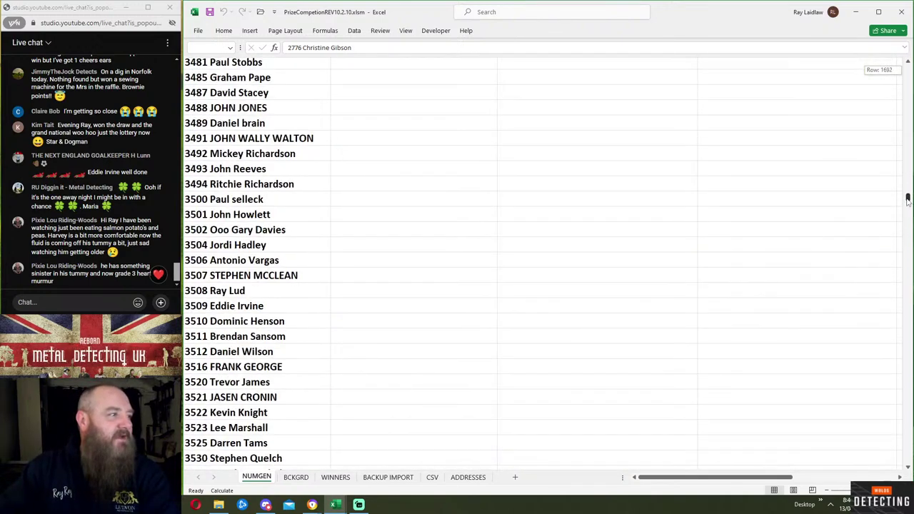
scroll(733, 263, "down", 20)
scroll(578, 290, "down", 10)
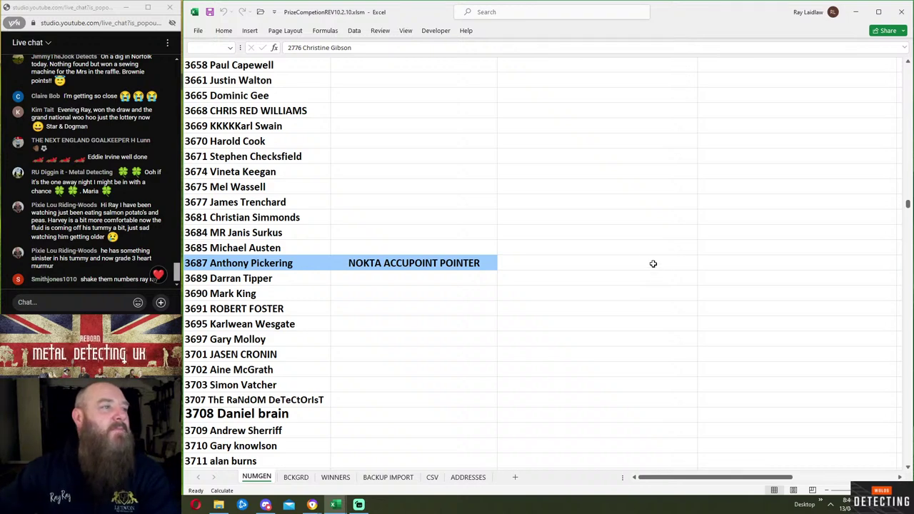
left_click(285, 264)
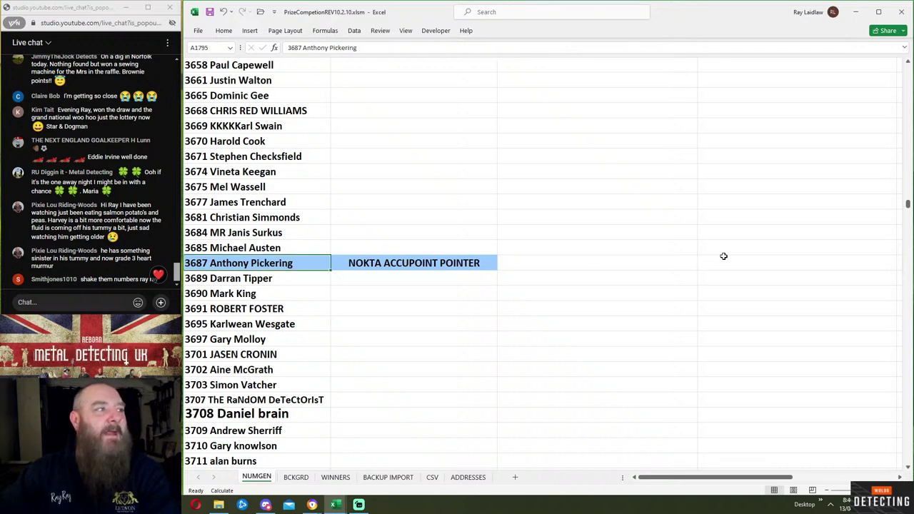
left_click_drag(908, 205, 909, 67)
left_click(860, 140)
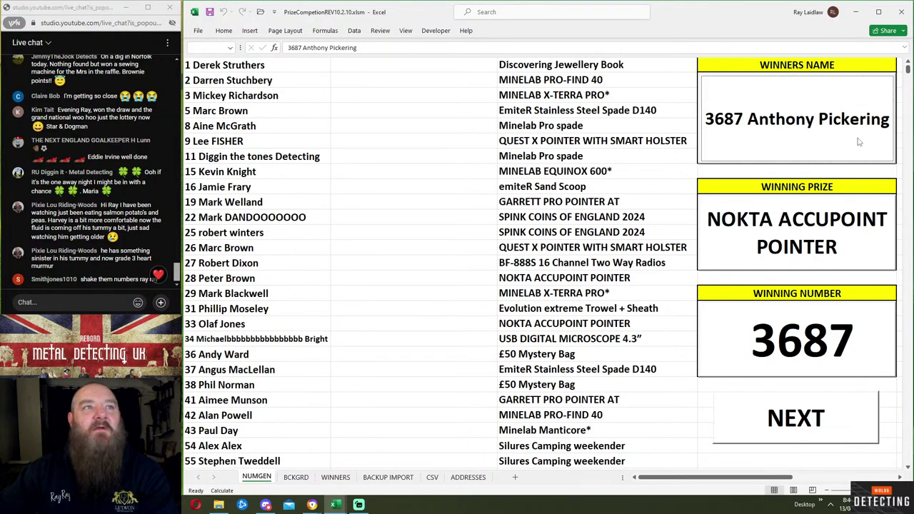
- Draw the Discovering Jewellery Book winner, select the entrant row for number 3520, and display the winner's name
left_click(792, 412)
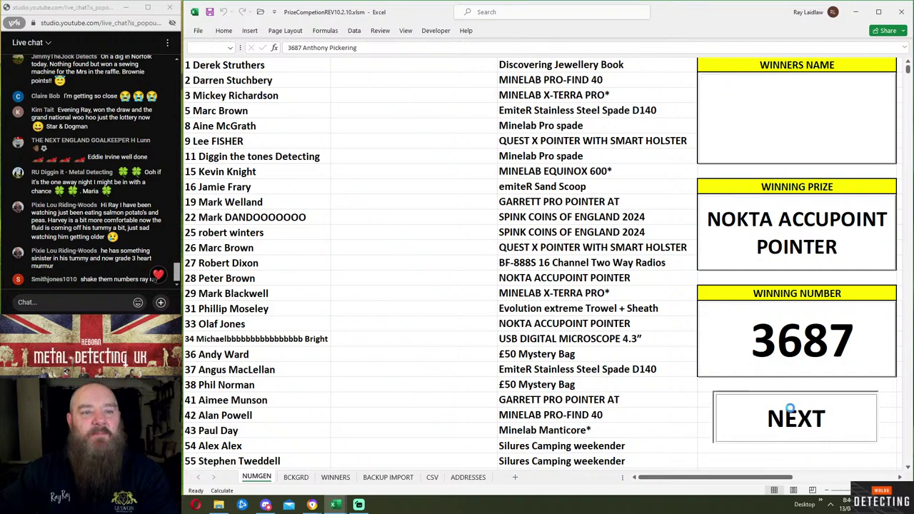
left_click_drag(909, 70, 907, 203)
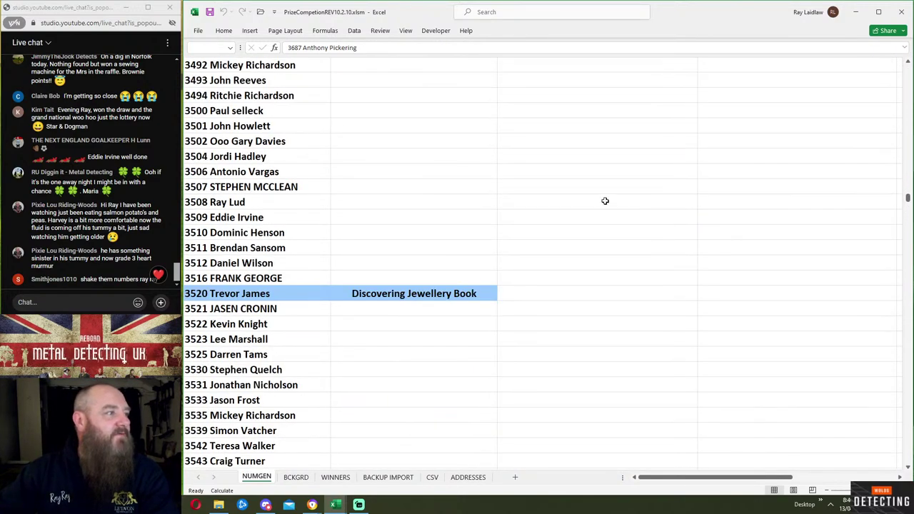
scroll(579, 216, "down", 1)
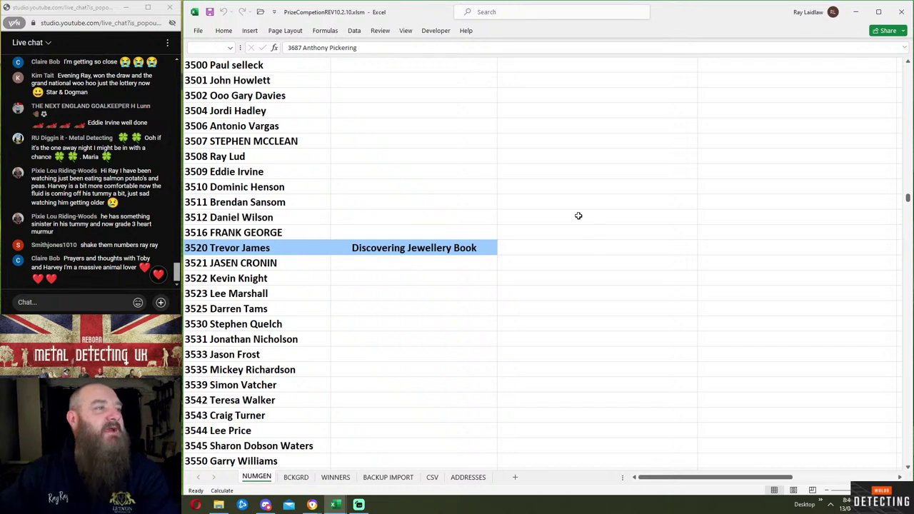
left_click(280, 264)
left_click(308, 232)
left_click(286, 248)
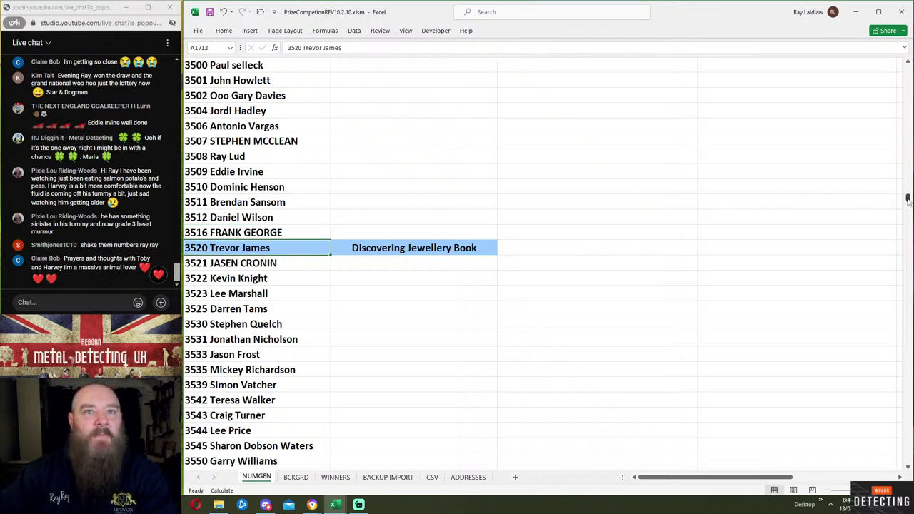
left_click_drag(908, 199, 909, 65)
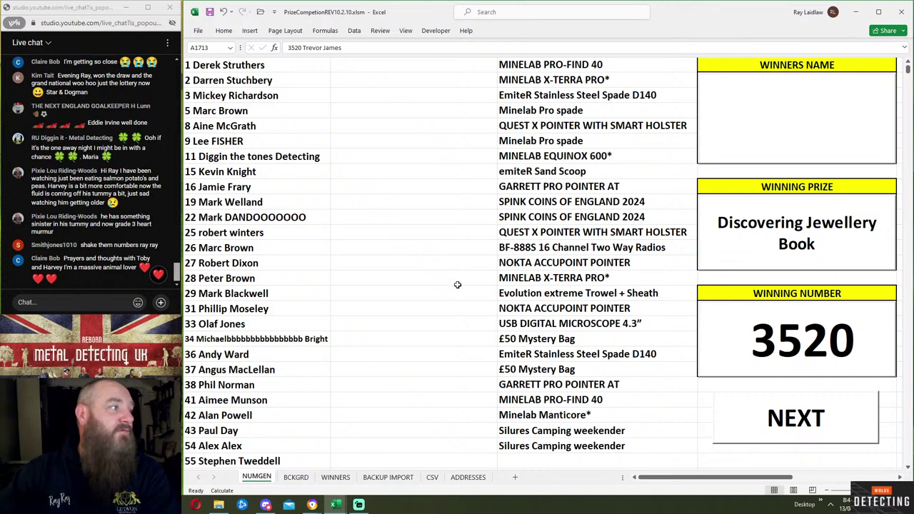
left_click(774, 147)
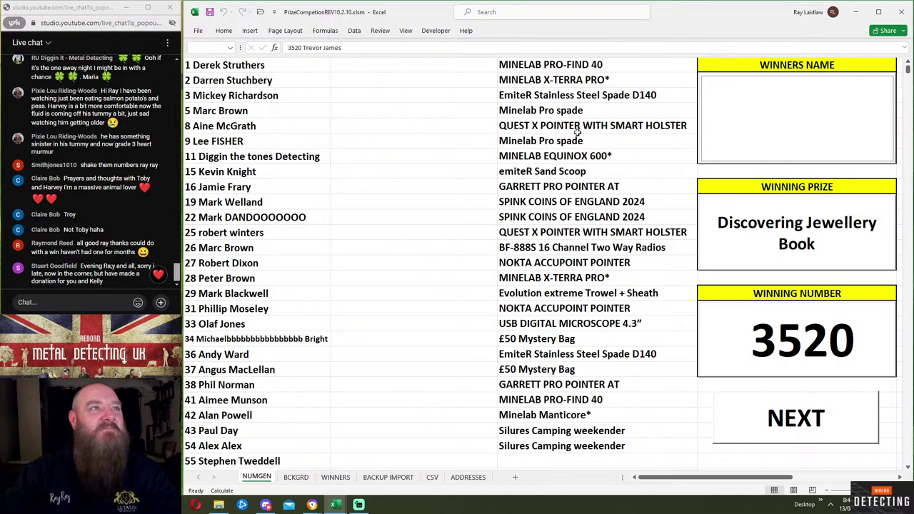
- Draw the MINELAB PRO-FIND 40 winner, locate the highlighted entrant row for number 1696, and toggle the winner's name display
left_click(789, 406)
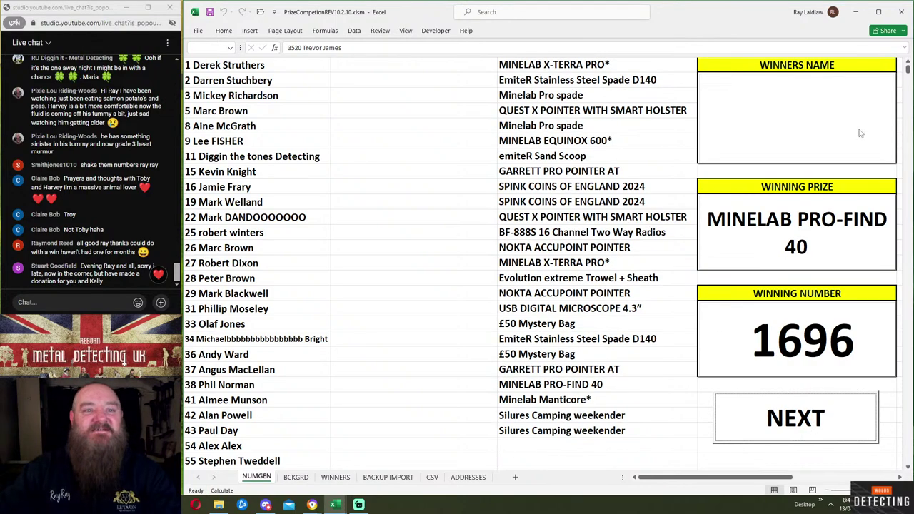
left_click_drag(909, 68, 909, 126)
scroll(690, 200, "down", 10)
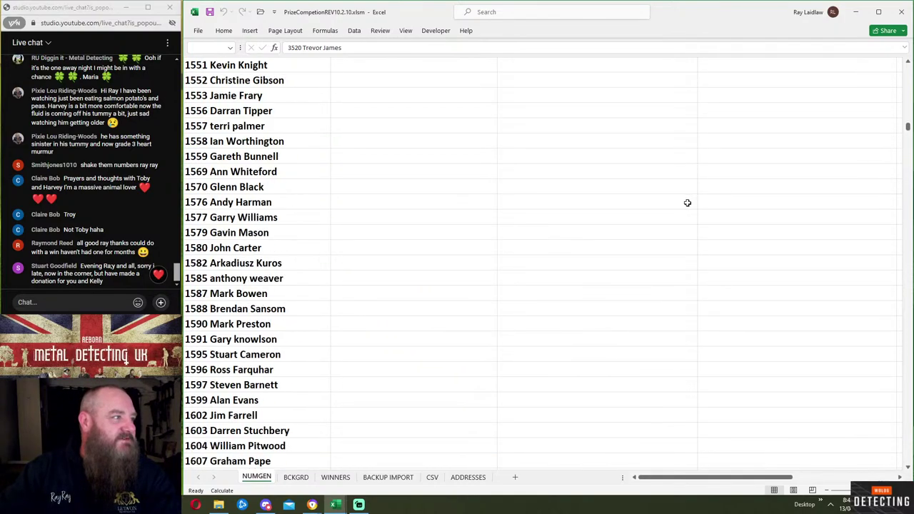
scroll(687, 203, "down", 15)
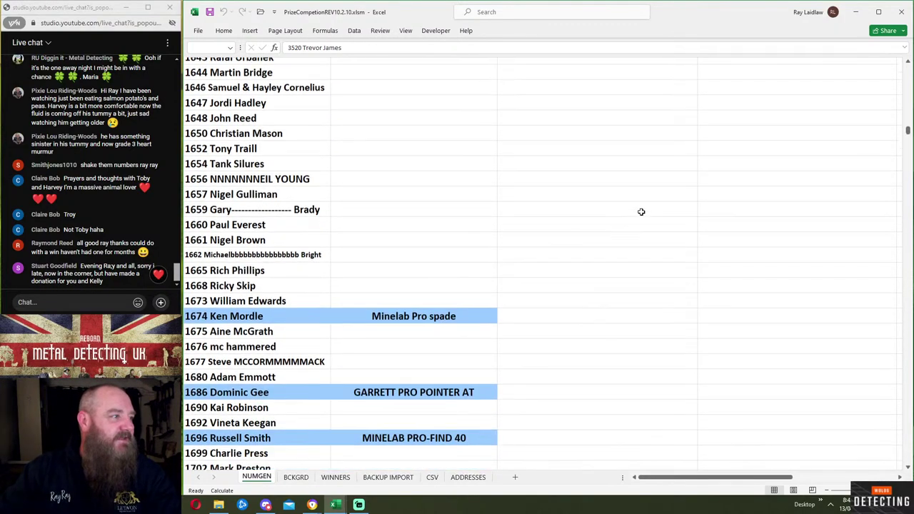
scroll(642, 212, "down", 4)
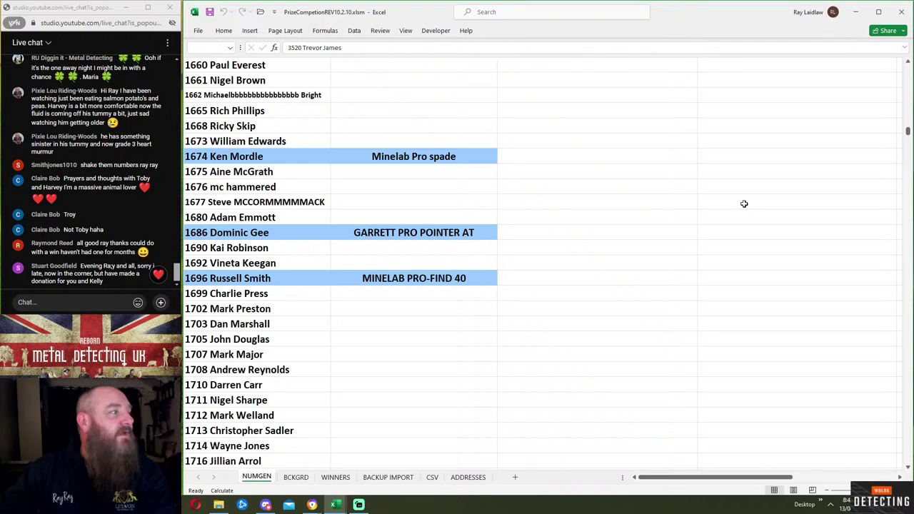
left_click_drag(909, 134, 878, 64)
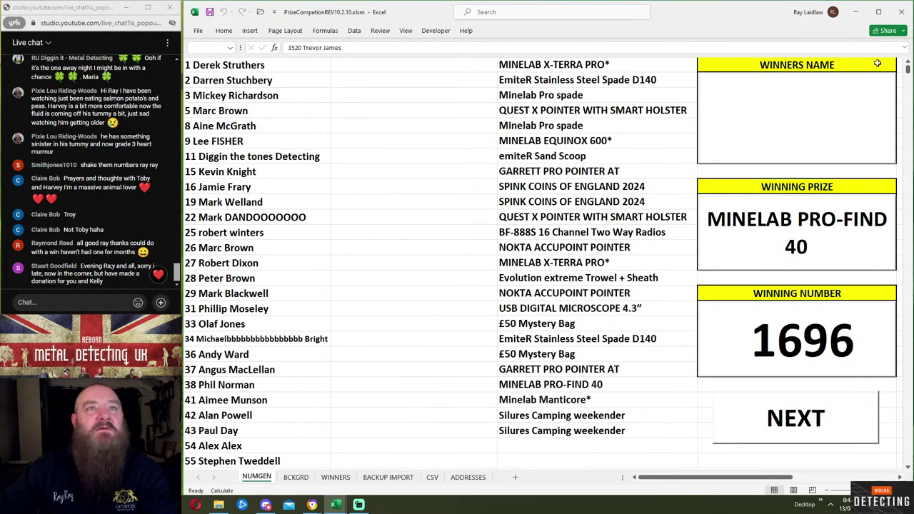
left_click(845, 112)
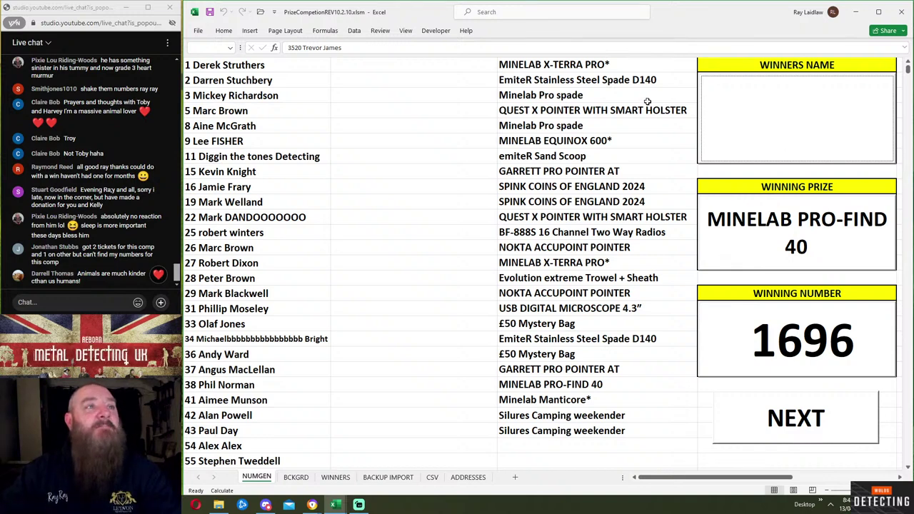
- Draw the MINELAB X-TERRA PRO* winner and locate the highlighted entrant row for number 674 in the ticket list
left_click(773, 420)
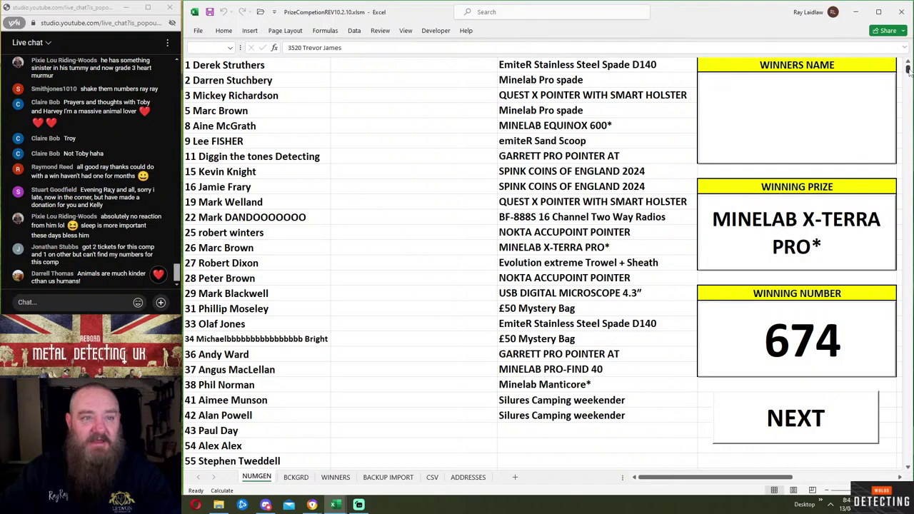
left_click_drag(909, 69, 909, 91)
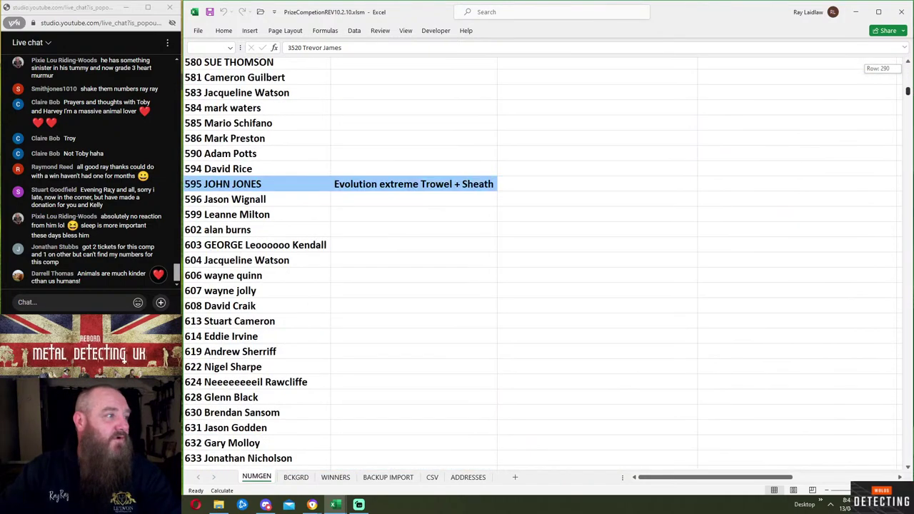
scroll(620, 303, "down", 16)
scroll(620, 302, "up", 3)
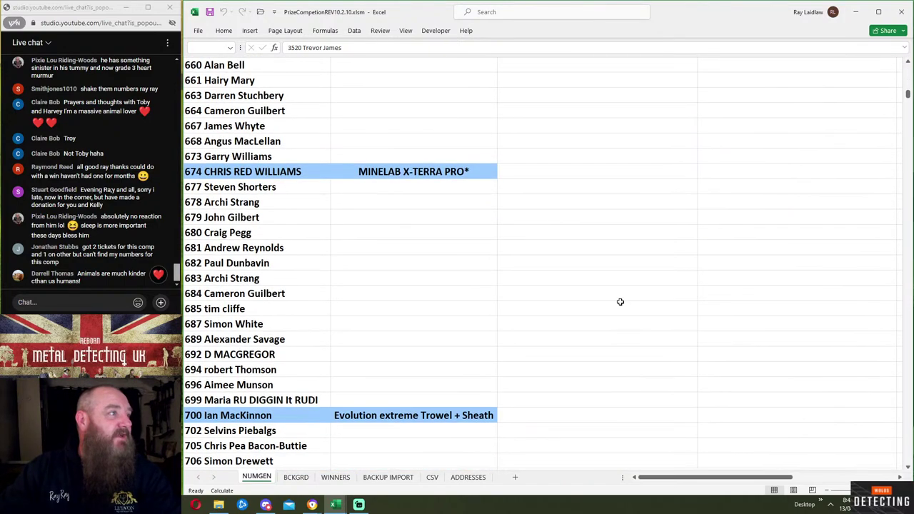
scroll(620, 302, "up", 1)
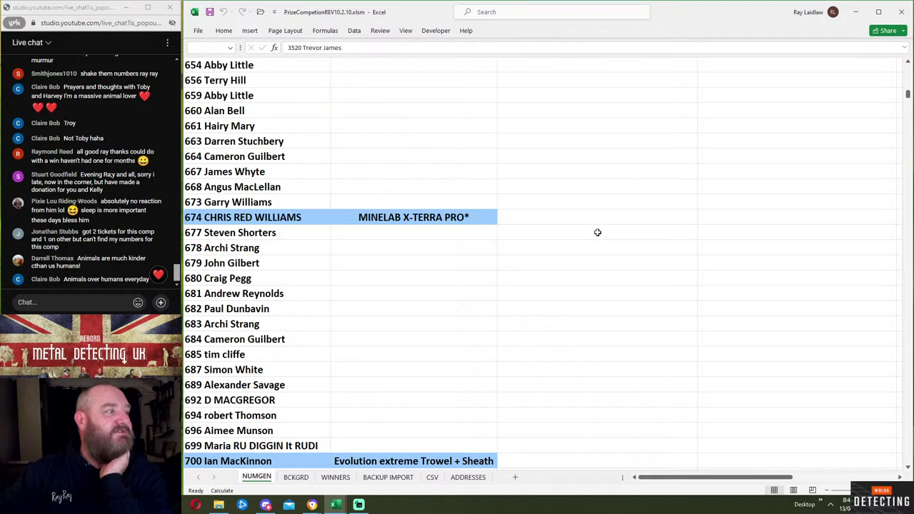
left_click_drag(908, 95, 908, 64)
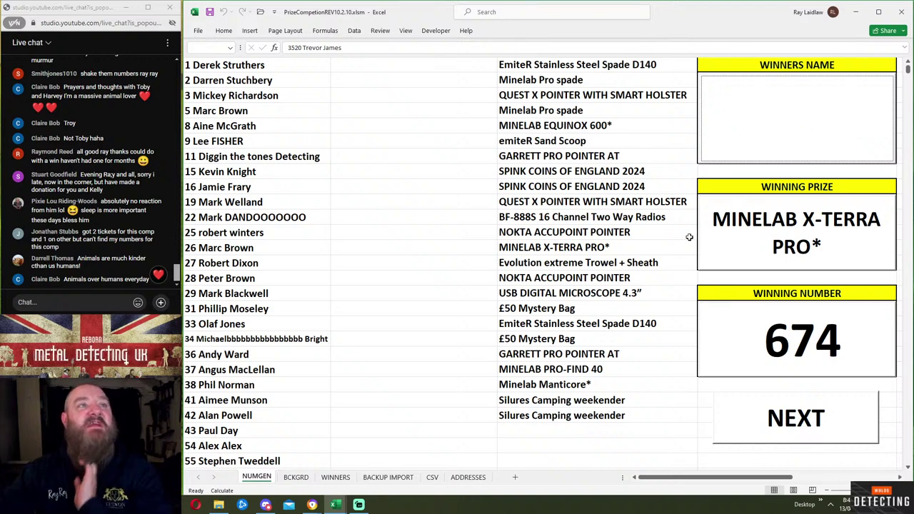
- Draw the EmiteR Stainless Steel Spade D140 winner, look up number 3590, and show and clear the winner's name
left_click(812, 411)
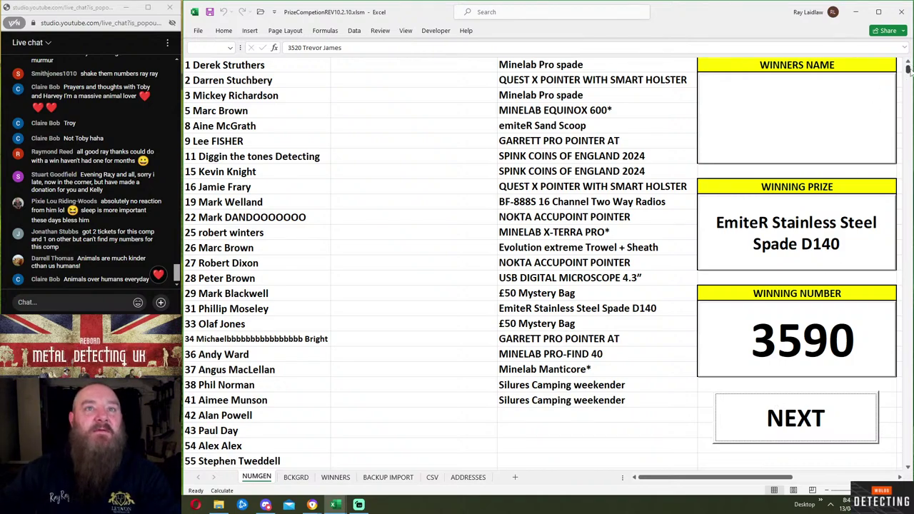
left_click_drag(908, 66, 906, 191)
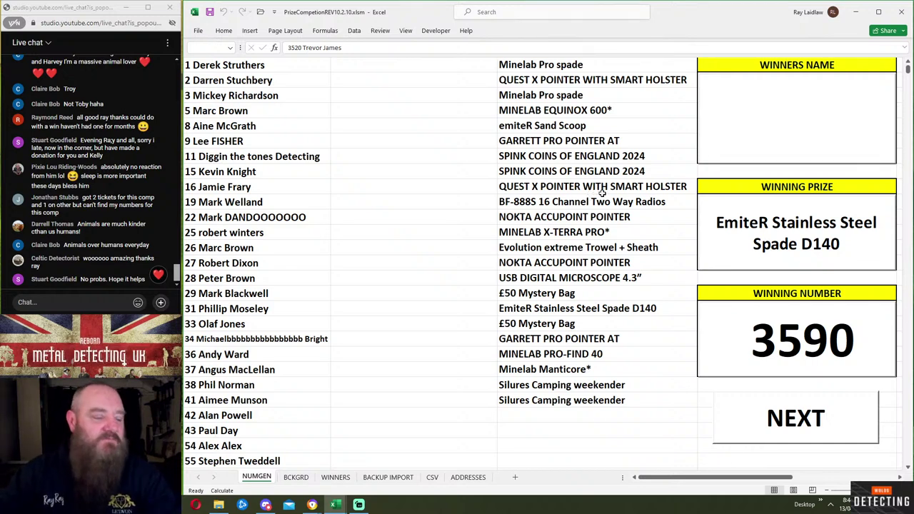
left_click(772, 139)
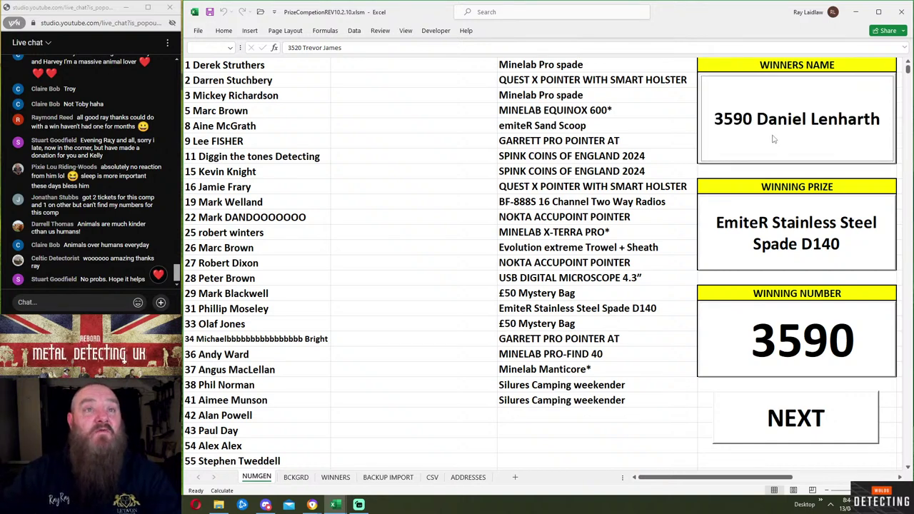
left_click(773, 140)
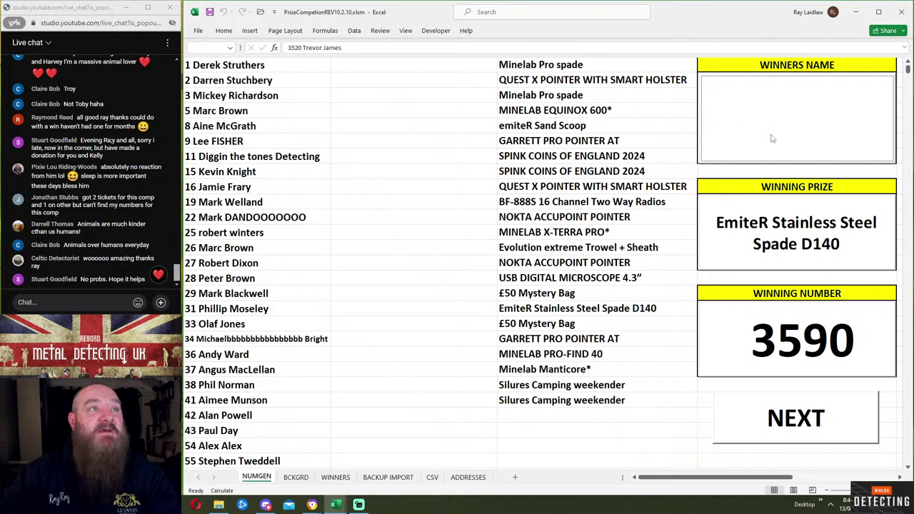
- Draw the Minelab Pro spade winner and locate the highlighted entrant row for number 490 in the ticket list
left_click(768, 429)
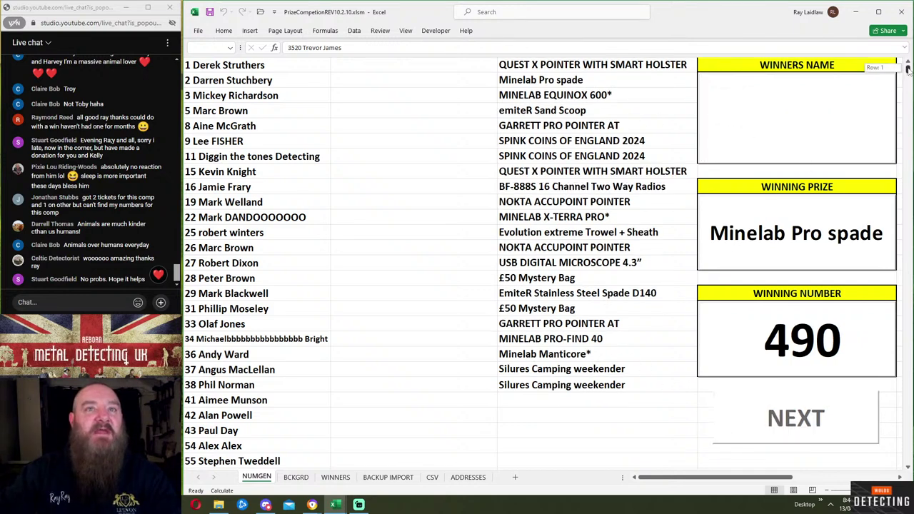
scroll(660, 256, "down", 20)
scroll(660, 256, "down", 20)
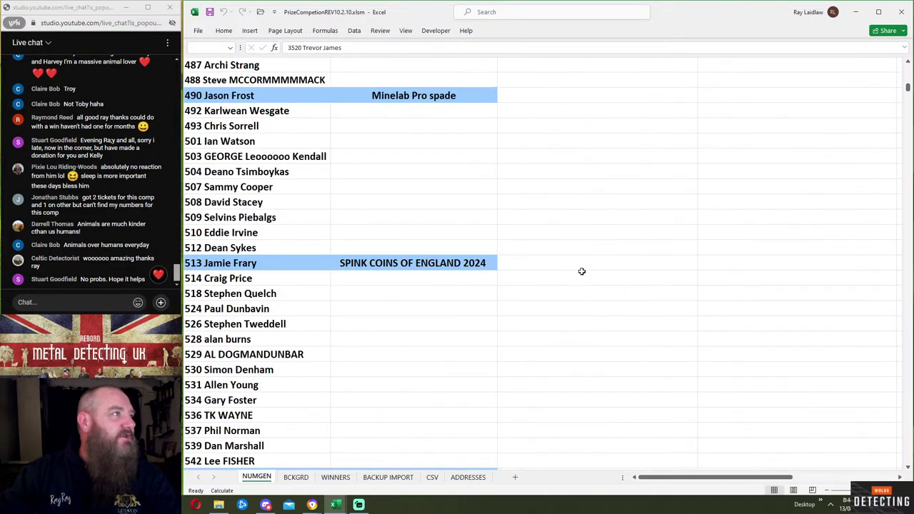
scroll(579, 273, "up", 2)
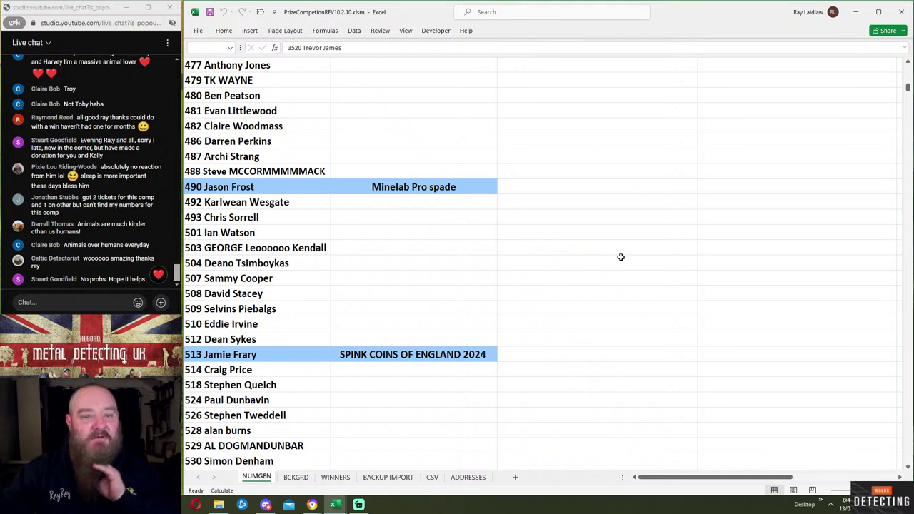
- Switch to Chrome to show the open competitions on mdukcompetitions.co.uk and return to the Excel prize workbook
left_click(318, 506)
left_click(287, 463)
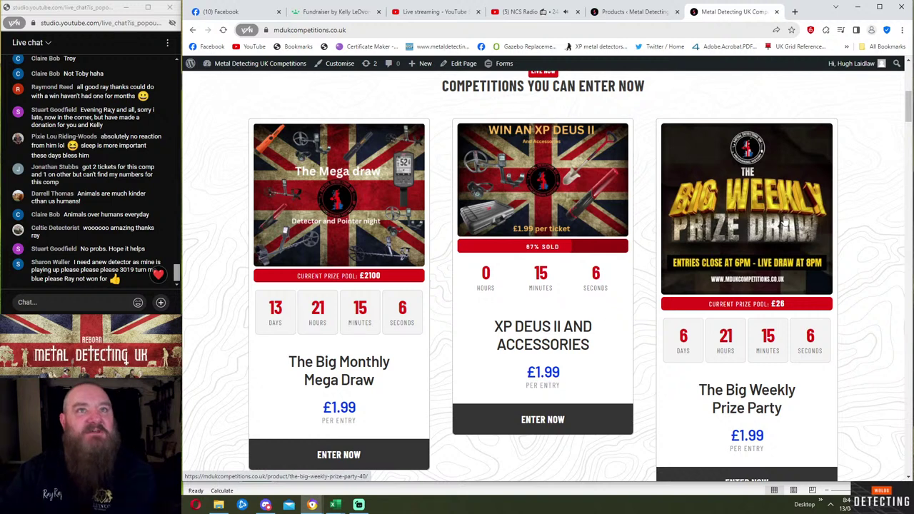
left_click(860, 6)
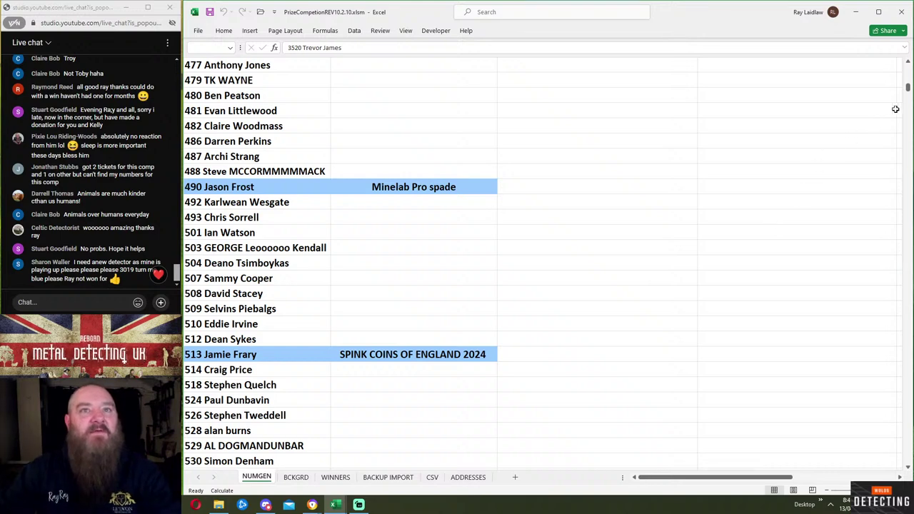
- Draw the QUEST X POINTER WITH SMART HOLSTER winner and select the entrant and prize cells for number 3419
left_click_drag(908, 90, 909, 57)
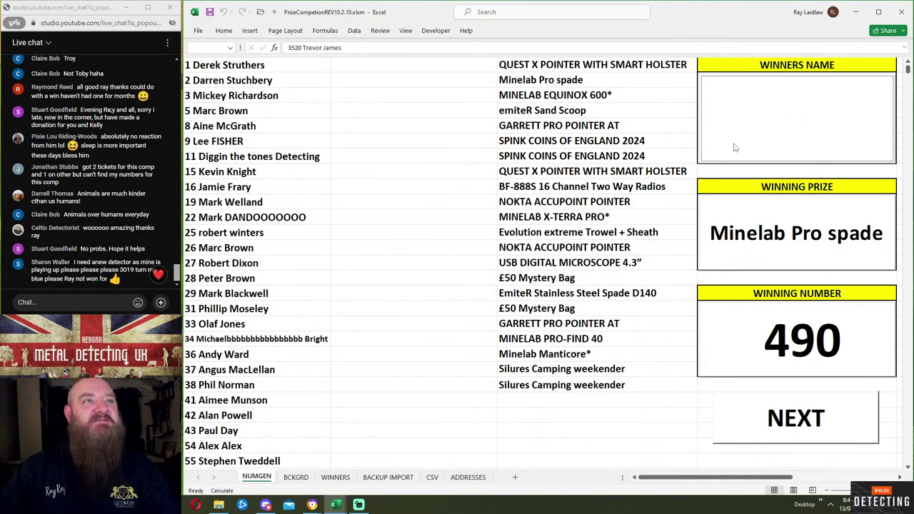
left_click(800, 432)
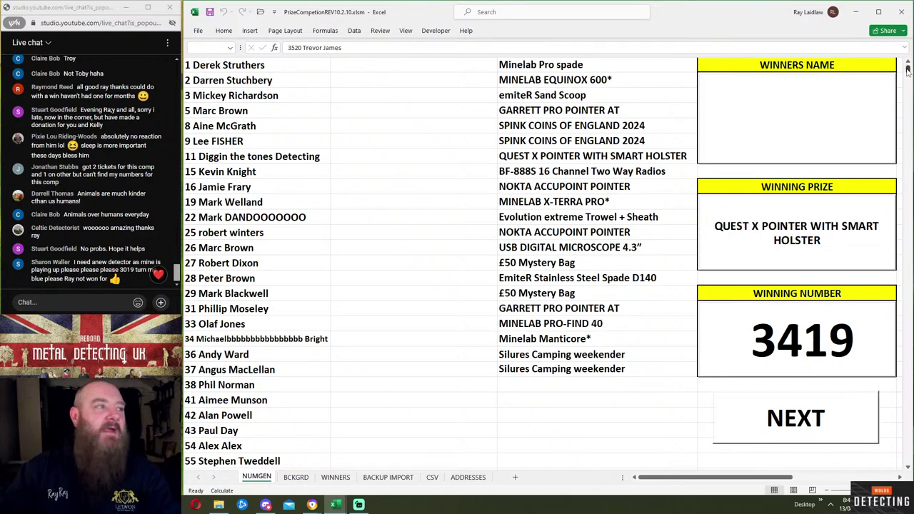
left_click_drag(908, 70, 908, 188)
scroll(653, 221, "down", 14)
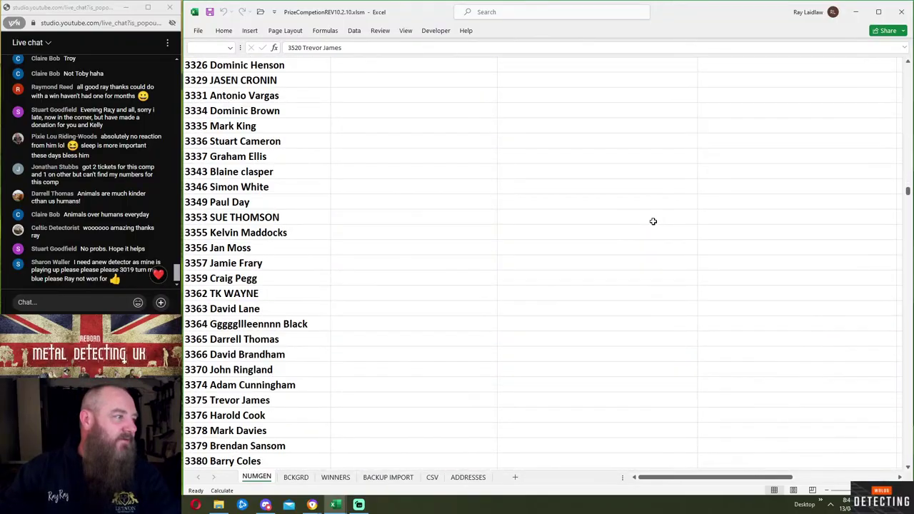
scroll(658, 228, "down", 5)
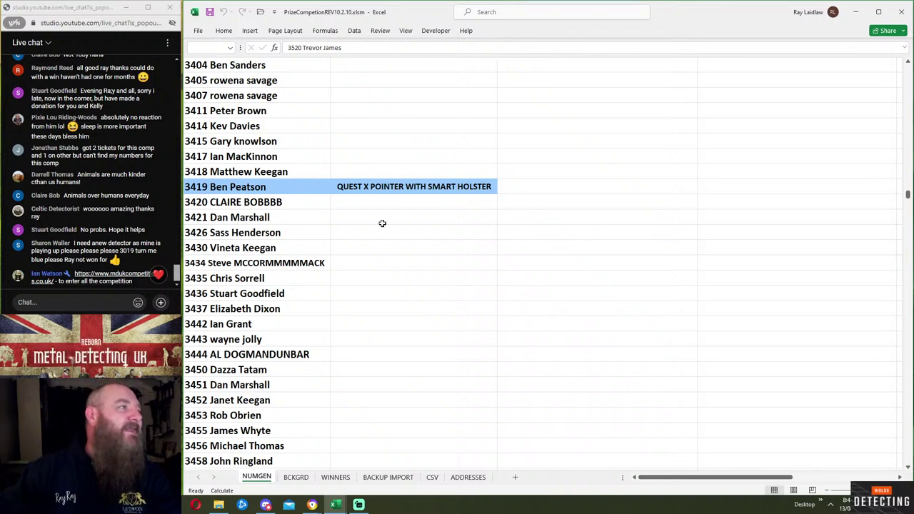
left_click(287, 190)
left_click(367, 189)
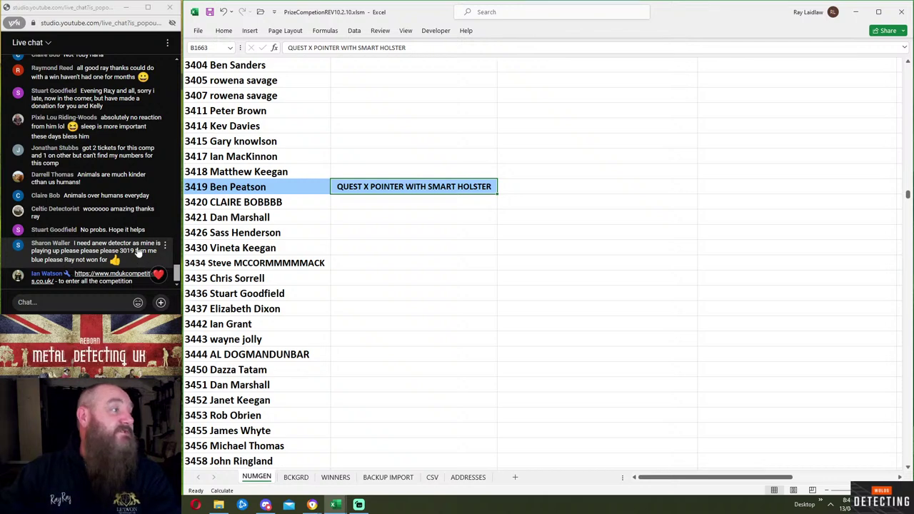
- Return to the winner display for number 3419, then draw the Minelab Pro spade winner and locate the entrant row for number 213
left_click(687, 280)
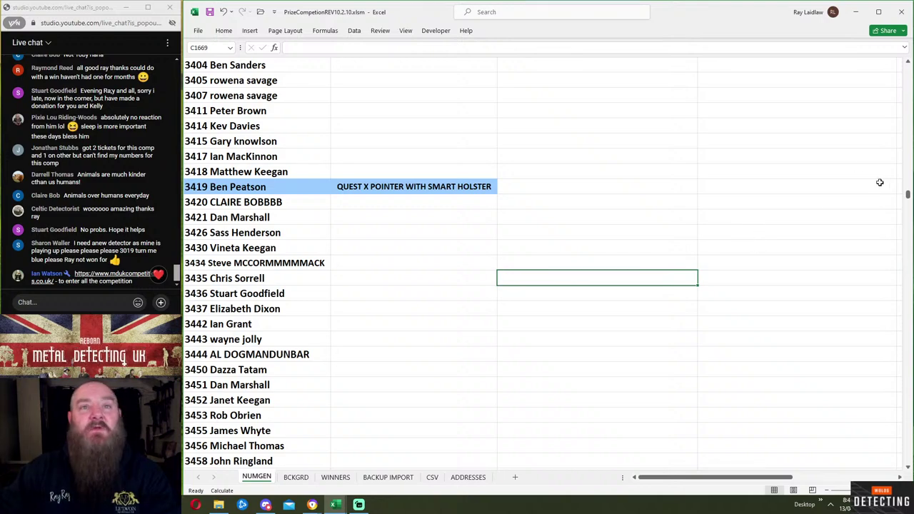
left_click_drag(908, 195, 908, 66)
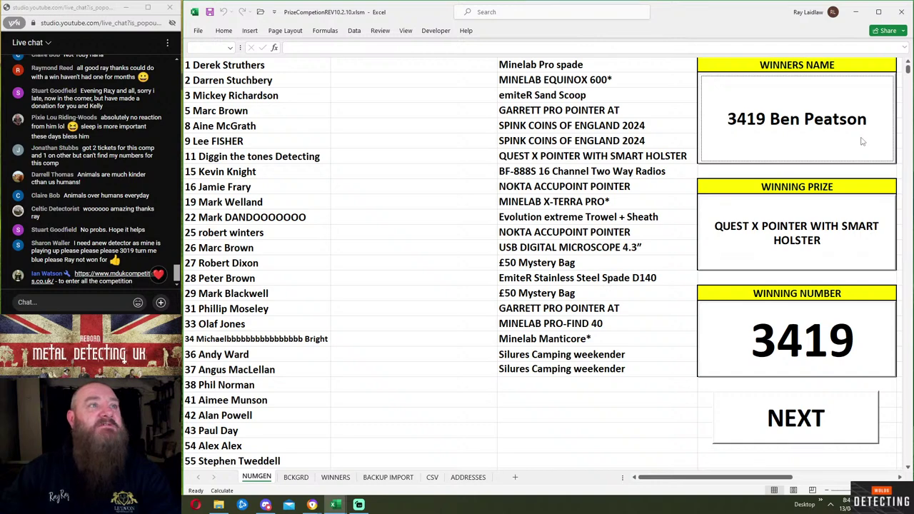
left_click(798, 422)
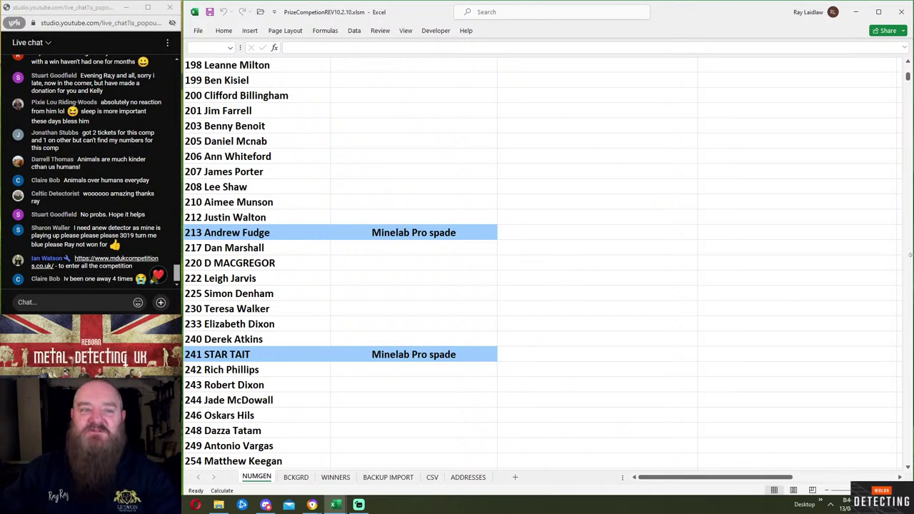
- Switch to Chrome, close the open Facebook photo, open the Facebook home feed, and dismiss the notification pop-up
mouse_move(312, 504)
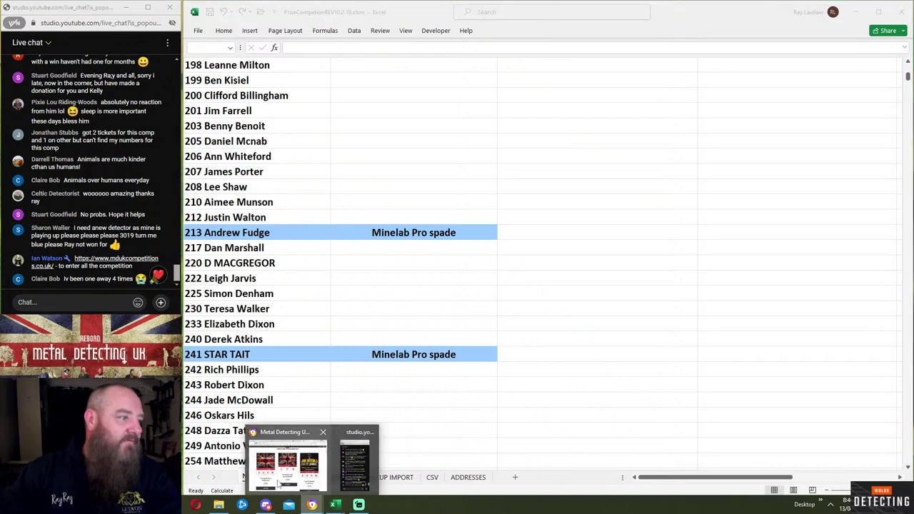
left_click(279, 485)
left_click(235, 13)
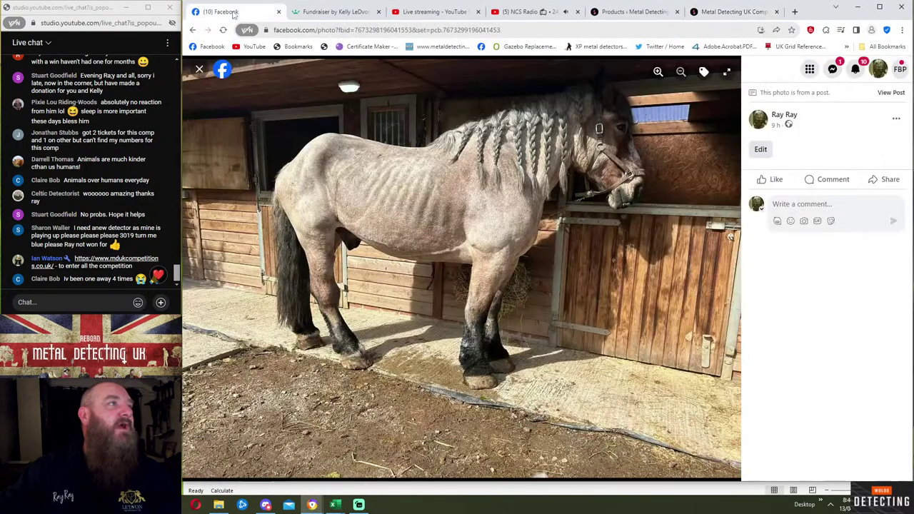
left_click(200, 71)
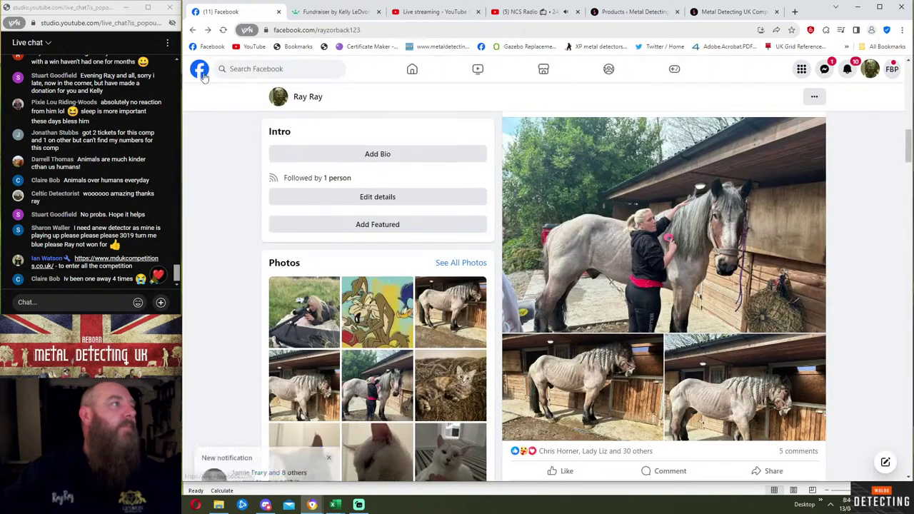
left_click(412, 68)
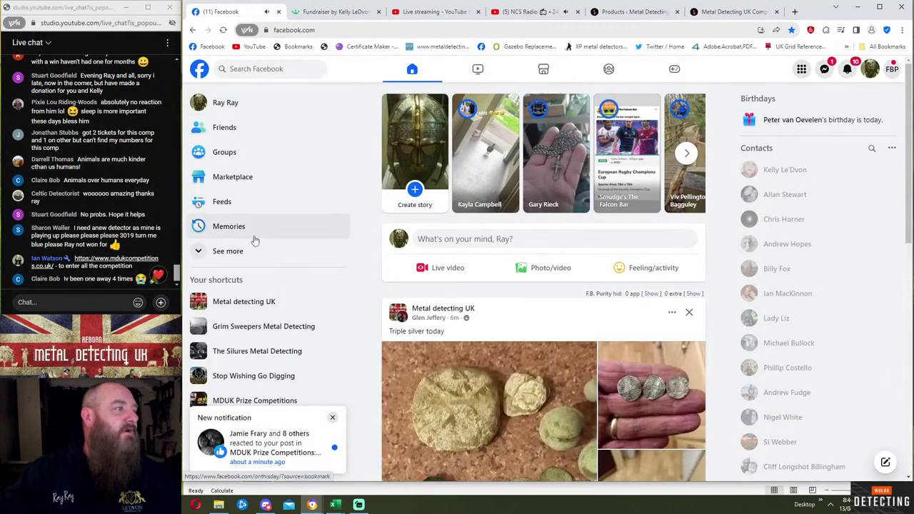
scroll(258, 258, "down", 2)
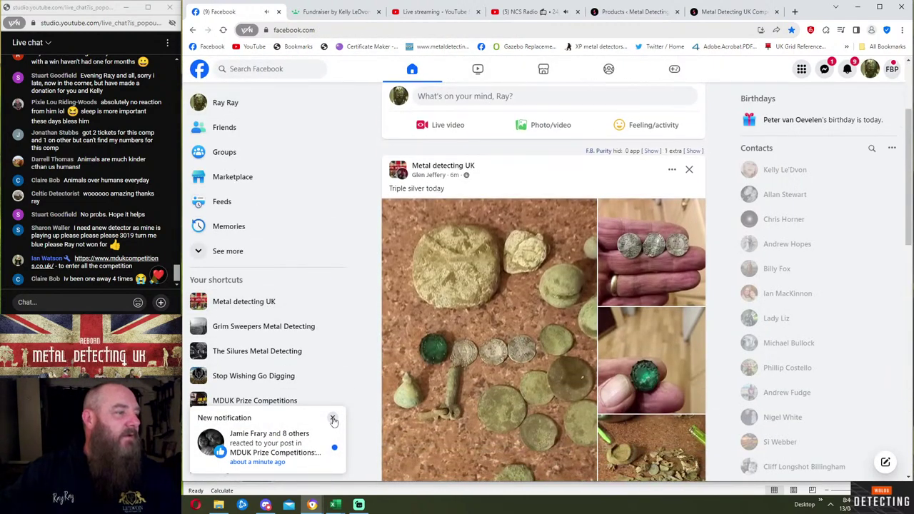
left_click(333, 421)
left_click(333, 419)
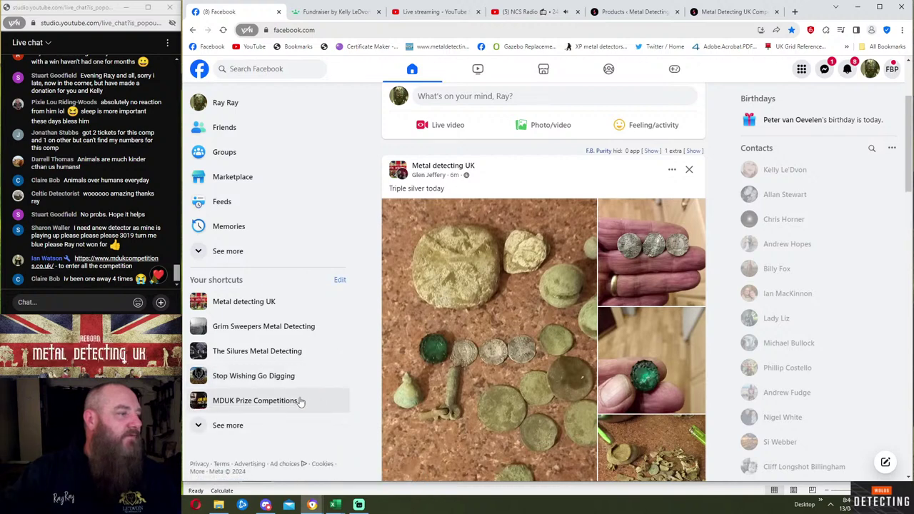
- Expand the full list of Facebook shortcuts and look through the groups for the metal detecting group
left_click(304, 425)
scroll(305, 377, "down", 3)
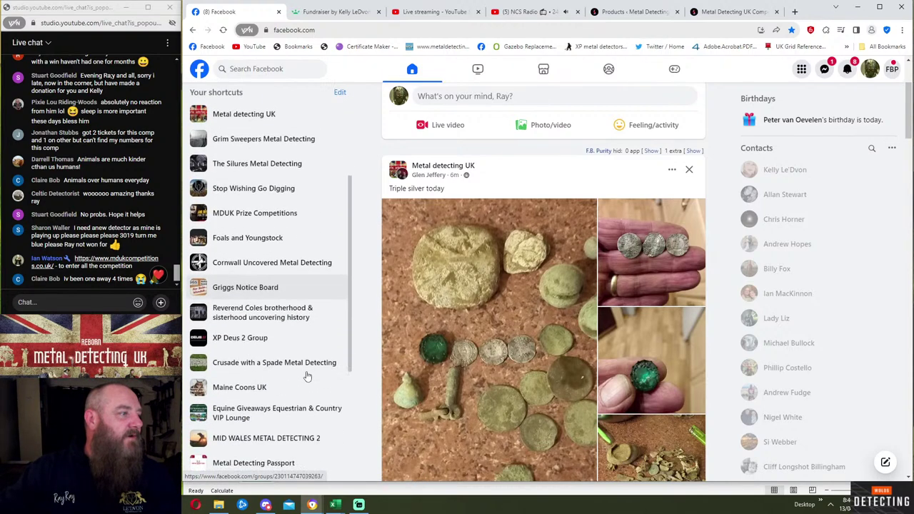
scroll(308, 375, "down", 2)
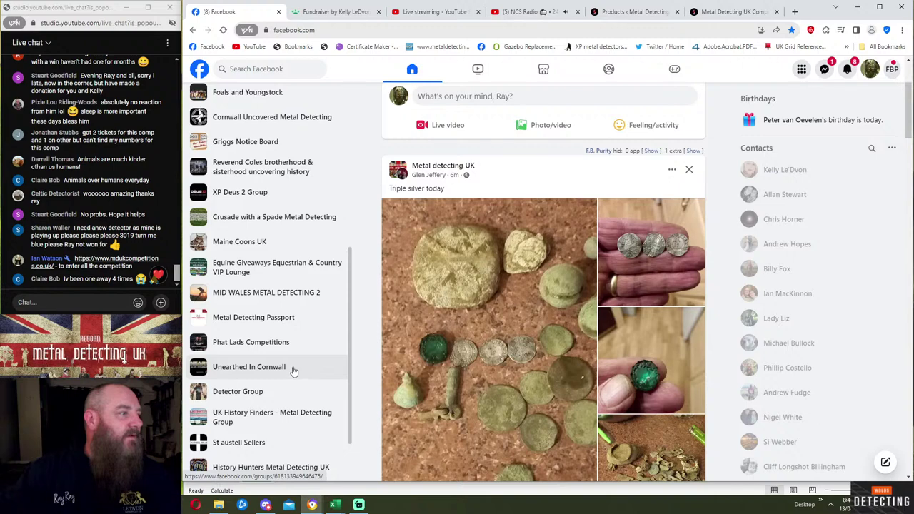
scroll(279, 401, "down", 3)
scroll(265, 416, "up", 5)
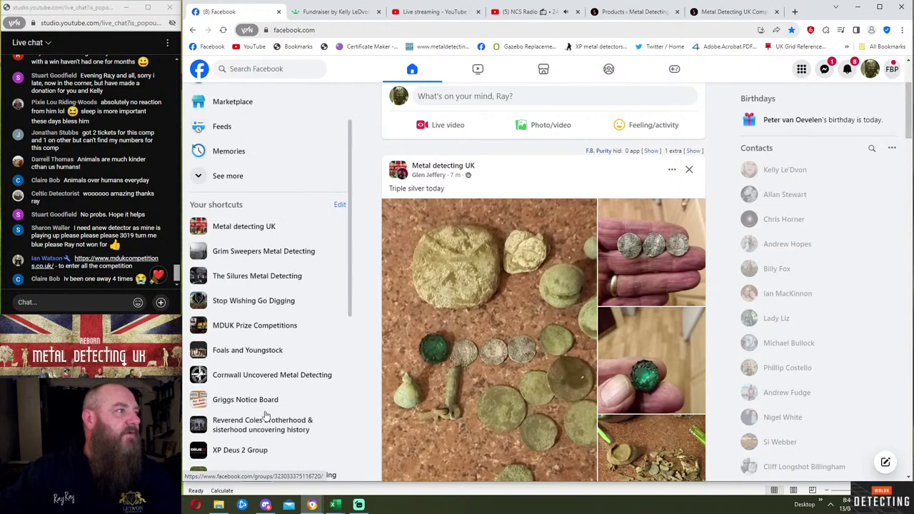
- Search Facebook for "metal detecting" and open the Metal detecting group
left_click(241, 69)
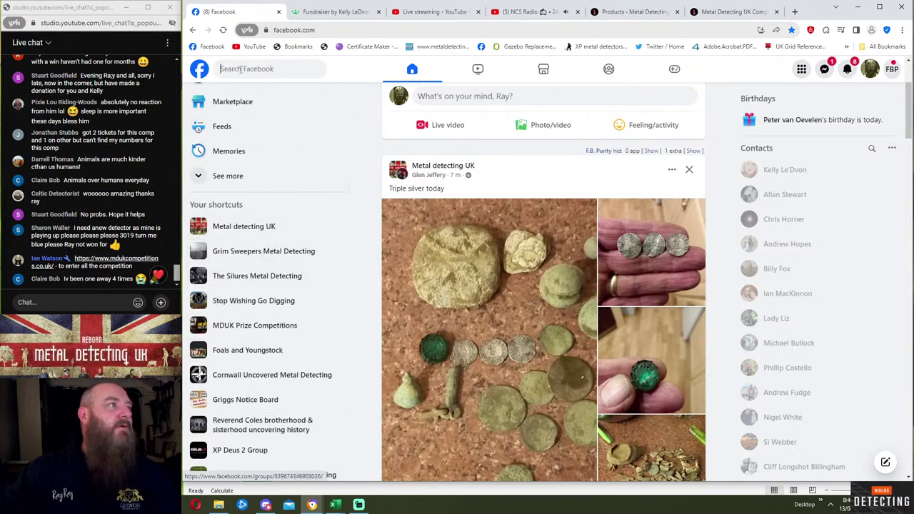
type("meta")
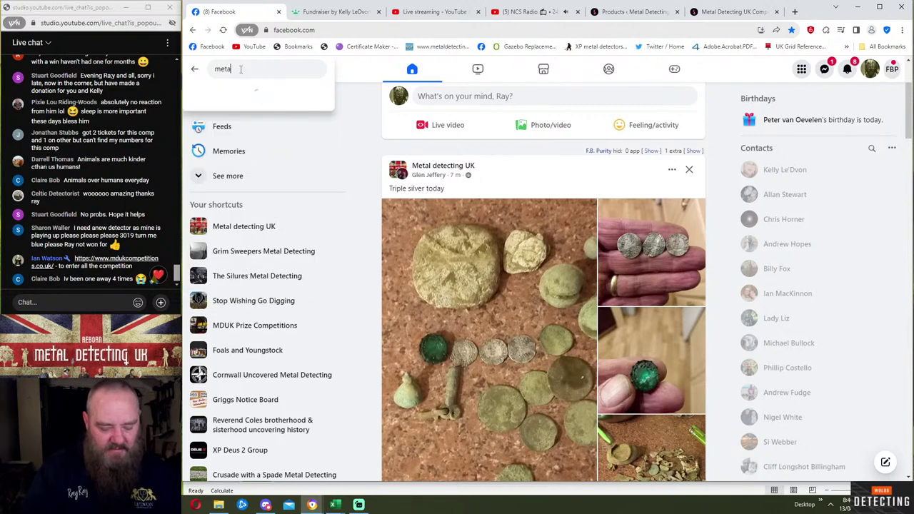
type("l detectin g")
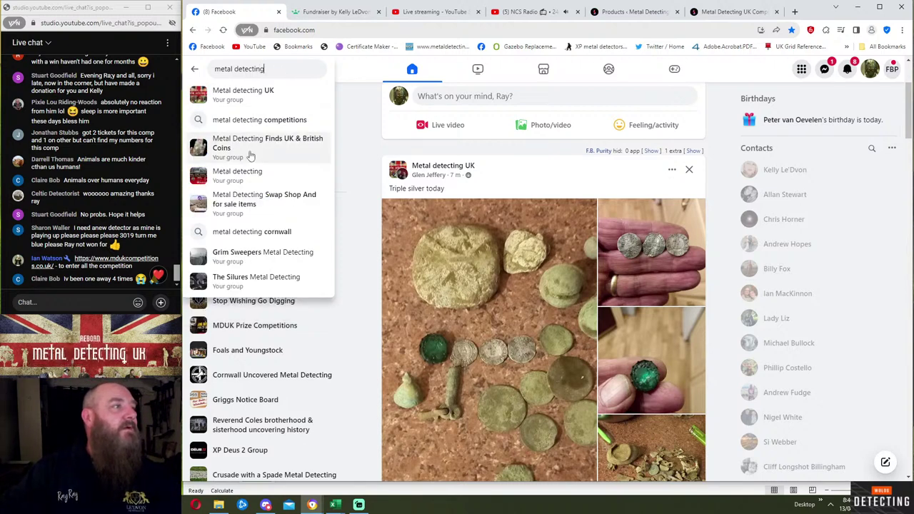
left_click(243, 175)
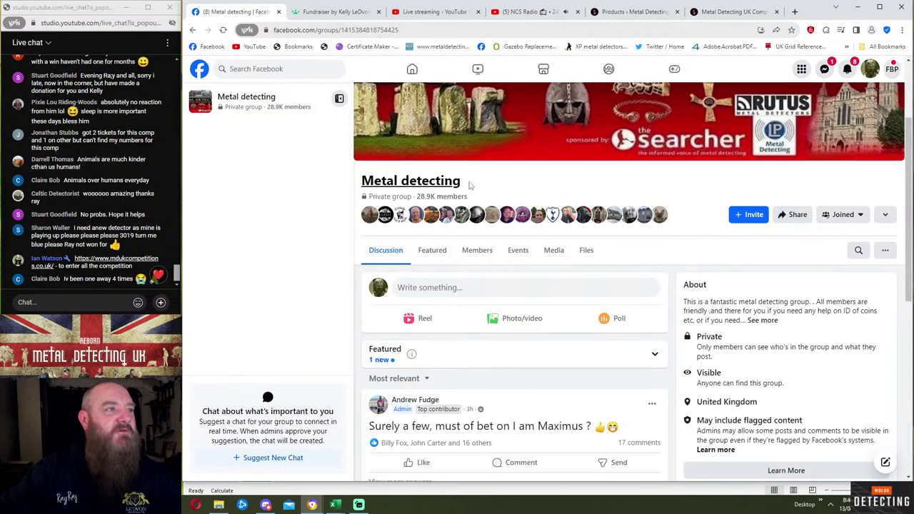
- Show the Metal detecting group's banner and recent posts, and return to the Excel prize workbook
scroll(513, 232, "up", 2)
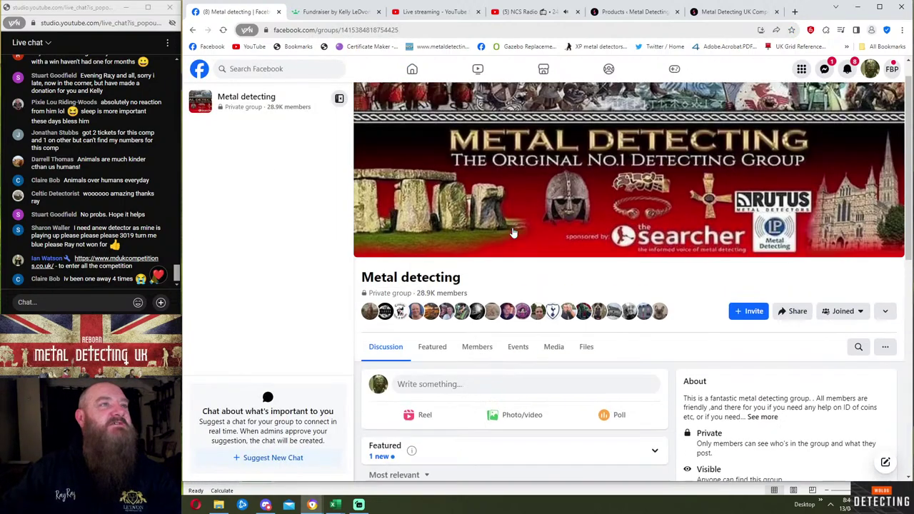
scroll(525, 228, "down", 2)
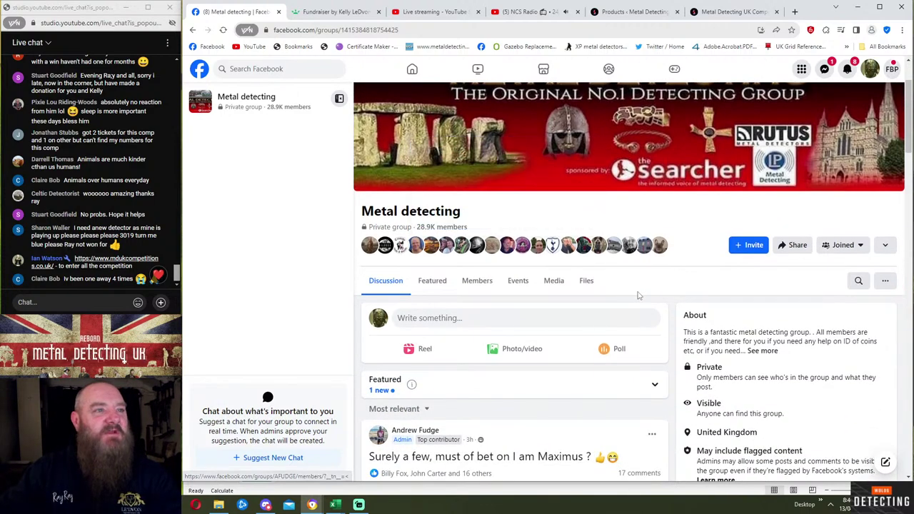
scroll(605, 289, "down", 4)
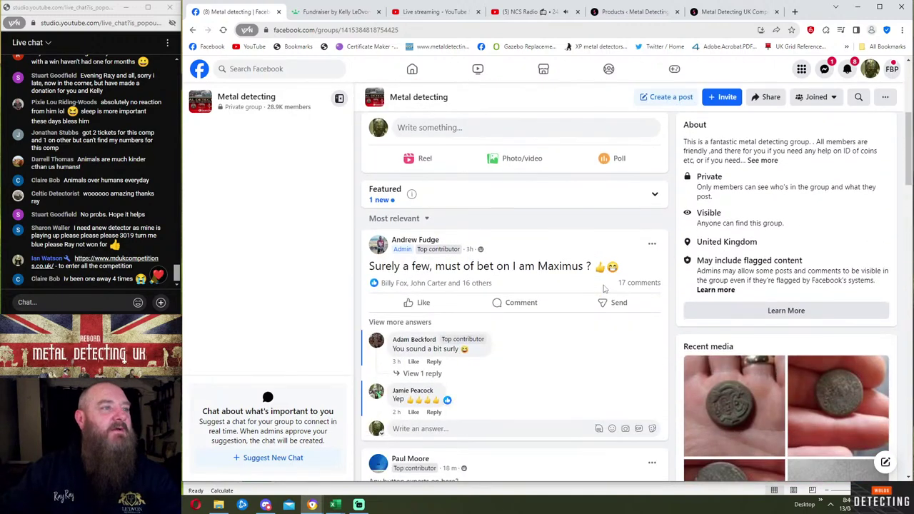
scroll(604, 289, "down", 1)
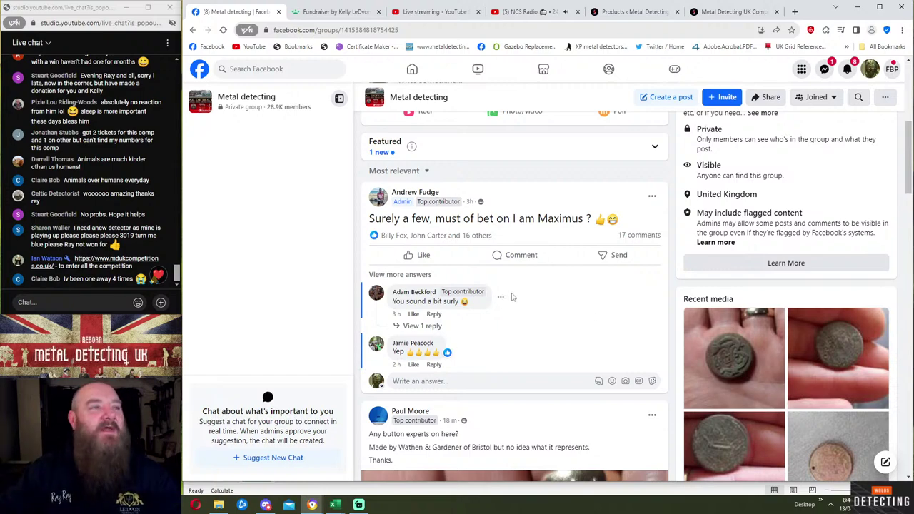
scroll(516, 275, "up", 6)
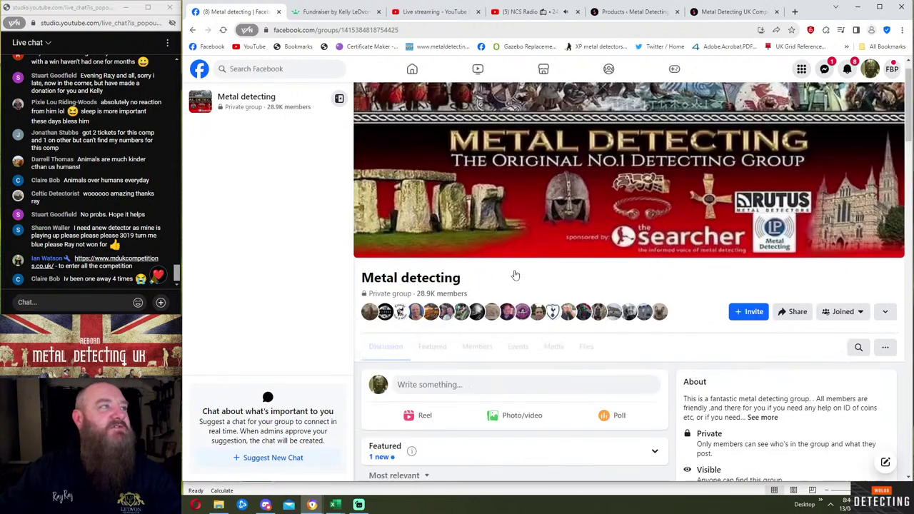
left_click(859, 8)
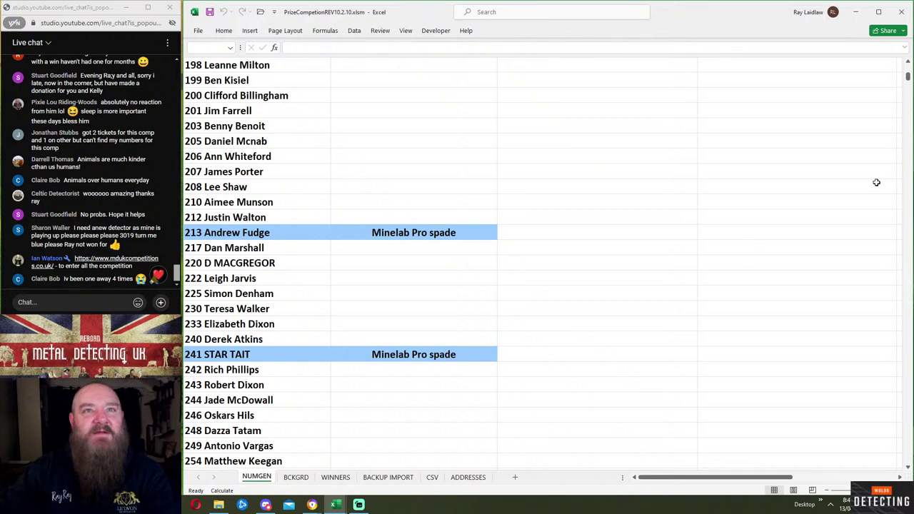
- Show the winner's name for number 213, then draw the MINELAB EQUINOX 600* winner and locate the entrant row for number 2961
left_click_drag(909, 84, 908, 65)
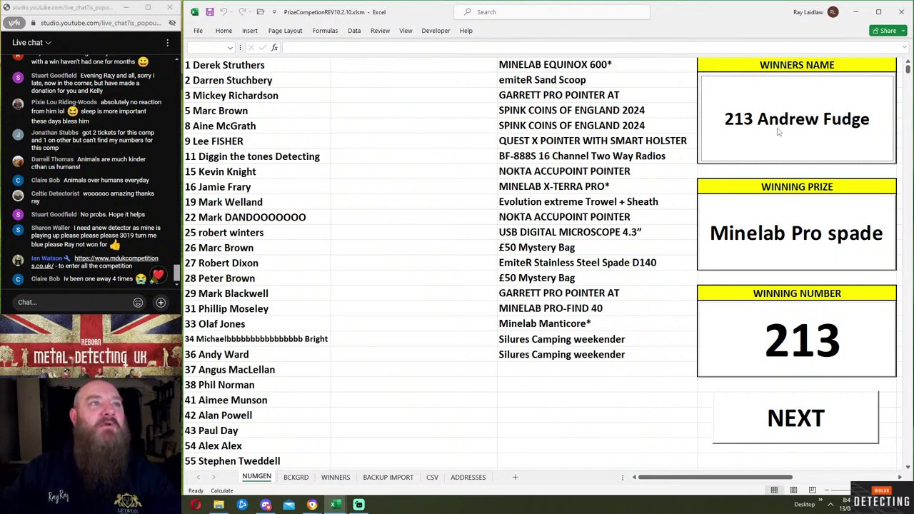
left_click(793, 432)
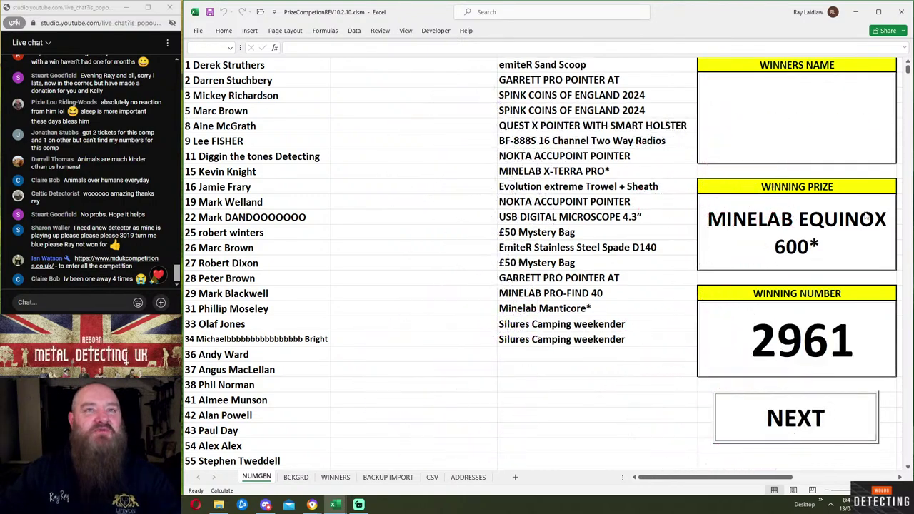
left_click_drag(907, 68, 908, 166)
scroll(600, 200, "down", 15)
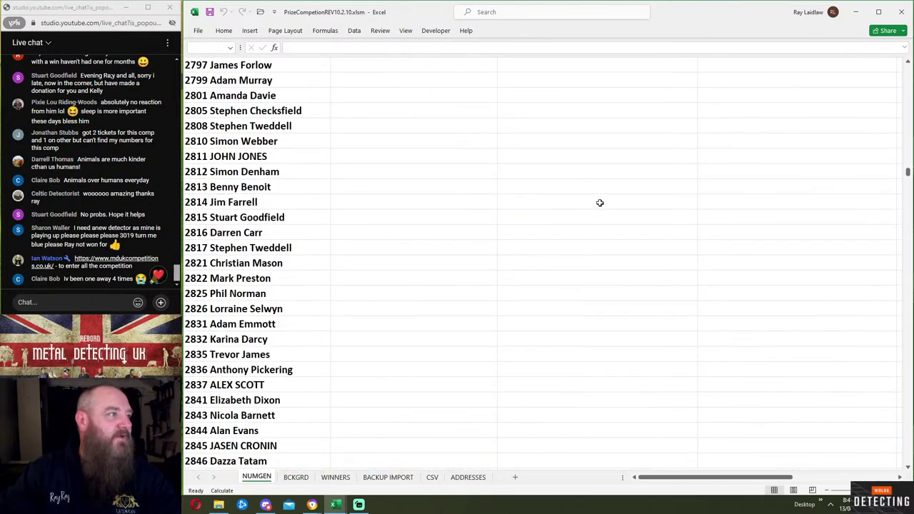
scroll(601, 205, "down", 5)
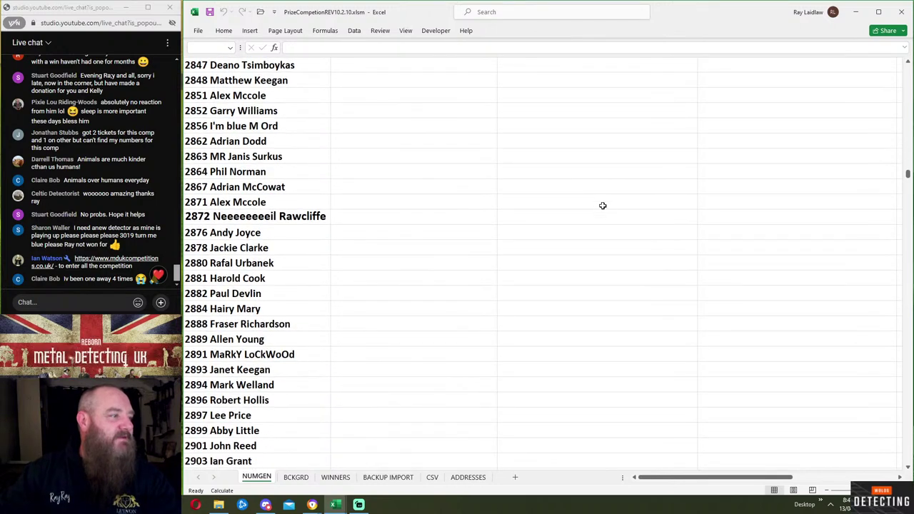
scroll(612, 246, "down", 7)
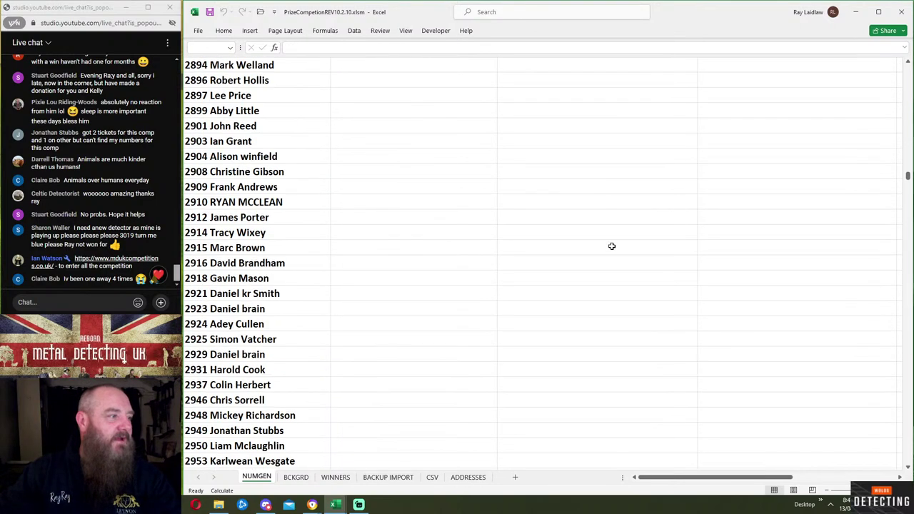
scroll(612, 246, "down", 5)
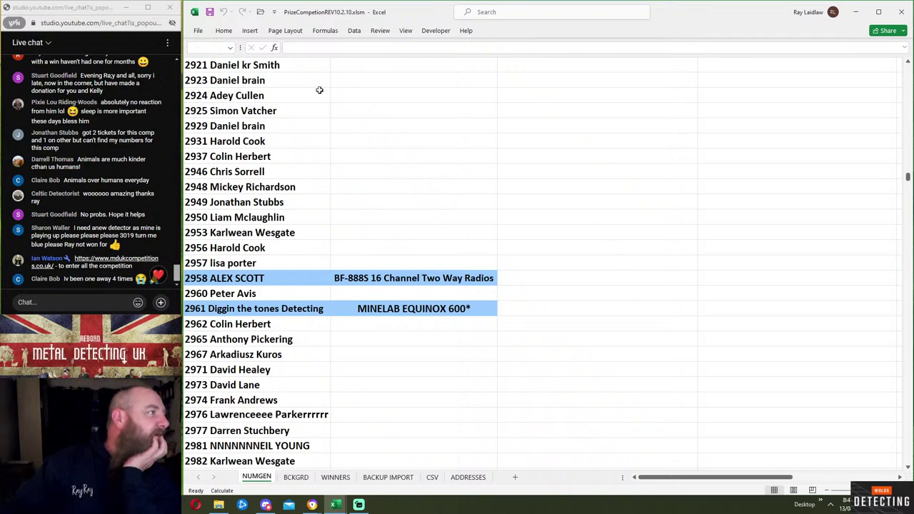
- Look back through the earlier live chat messages, then return to the newest ones
scroll(111, 186, "up", 3)
scroll(111, 186, "up", 5)
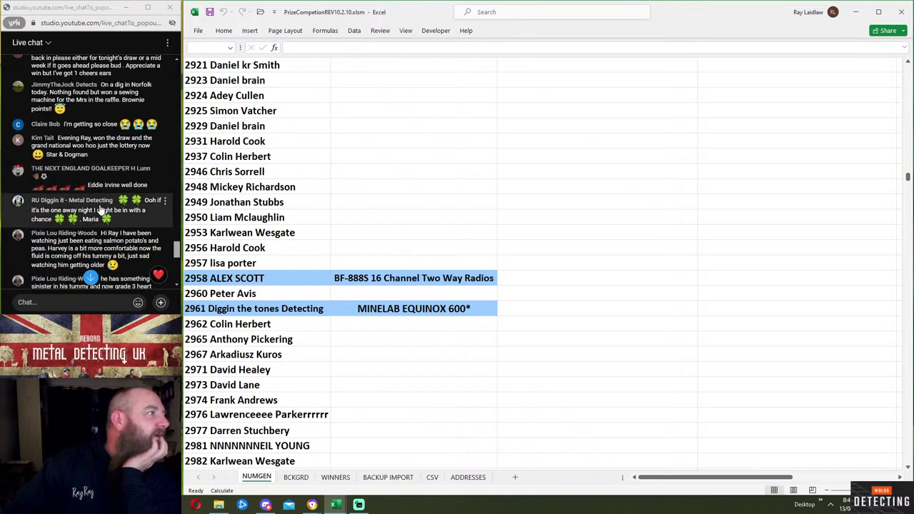
scroll(105, 200, "up", 4)
scroll(100, 208, "up", 5)
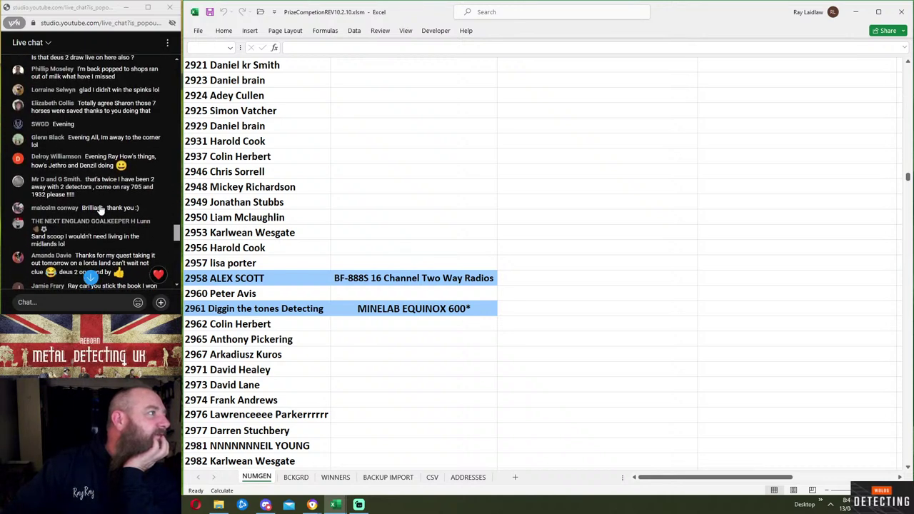
scroll(101, 209, "up", 5)
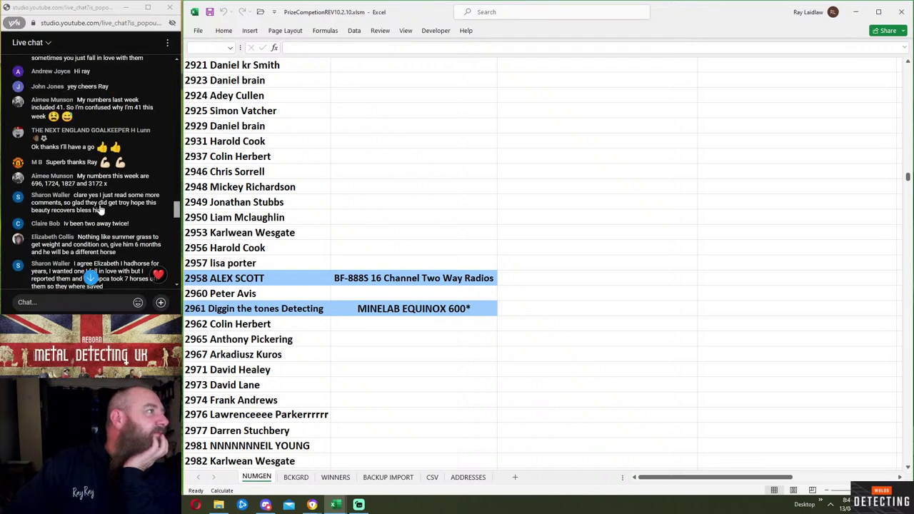
scroll(100, 208, "up", 5)
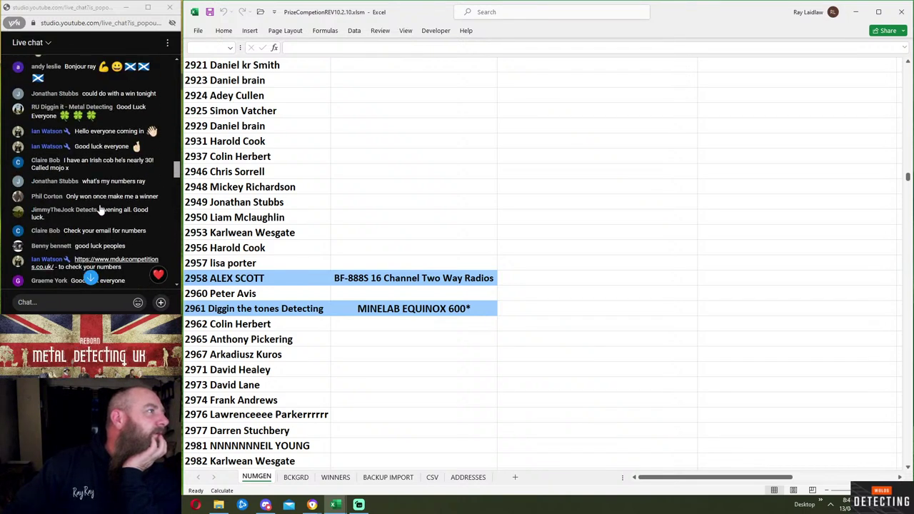
scroll(101, 209, "up", 5)
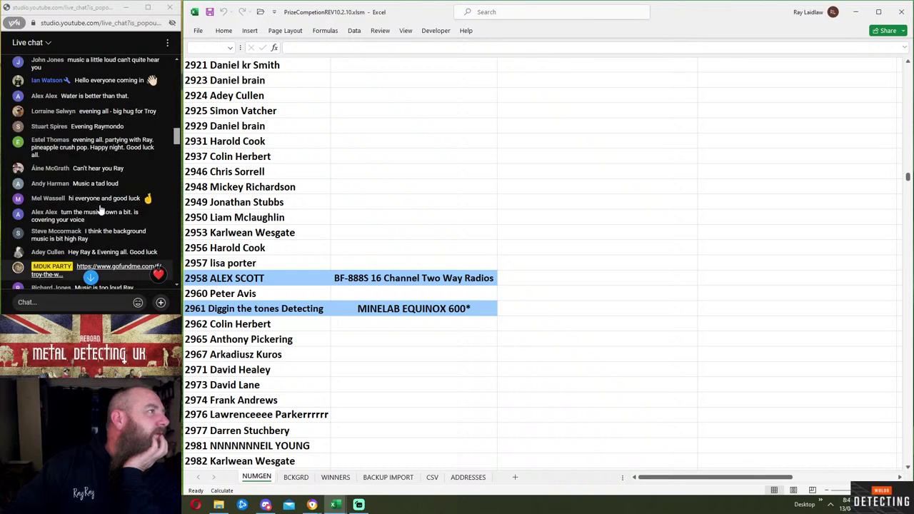
scroll(101, 209, "up", 5)
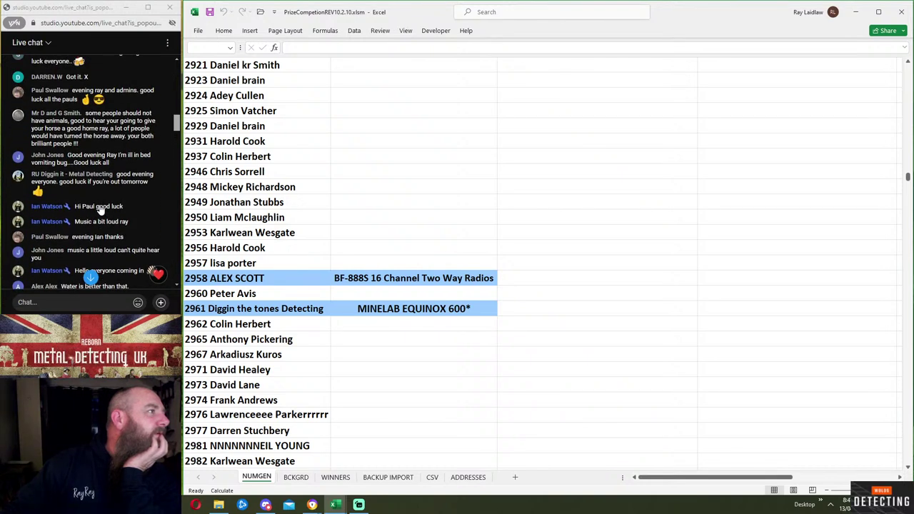
scroll(92, 183, "down", 10)
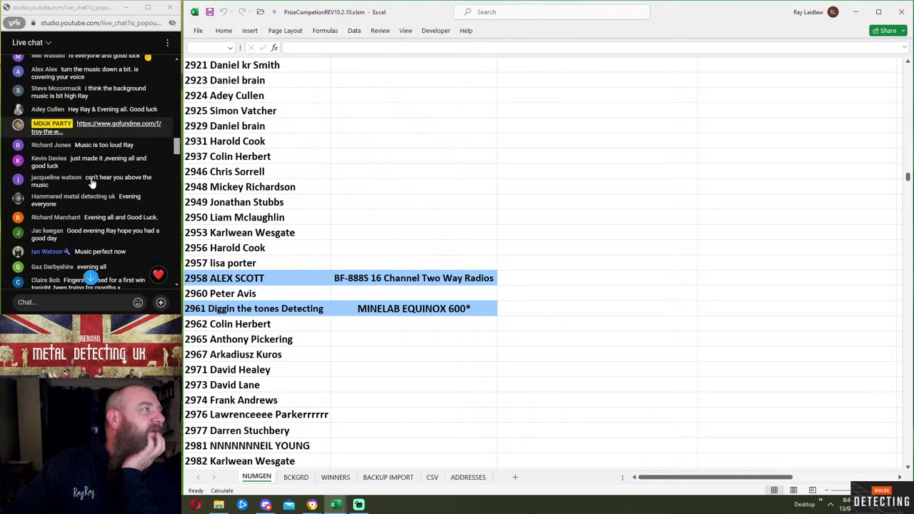
left_click(174, 282)
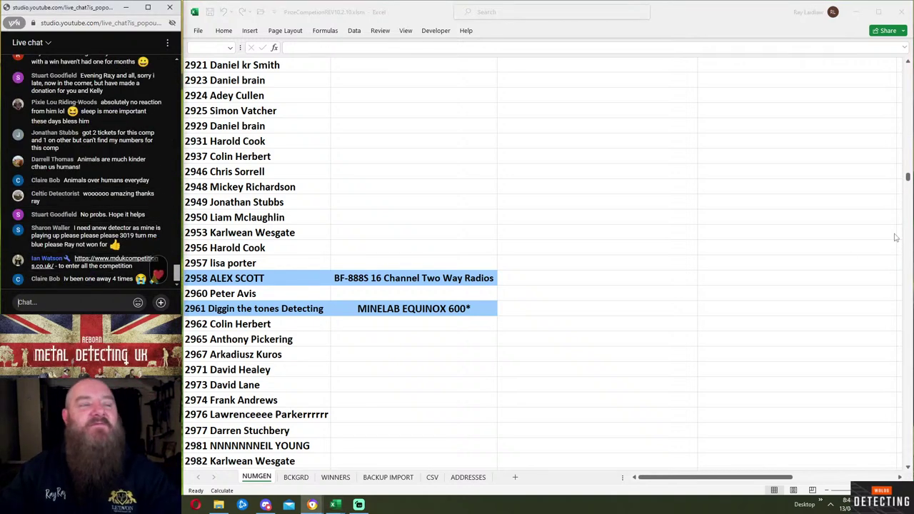
- Return to the draw display, show the winner's name for number 2961, and clear it
left_click(909, 178)
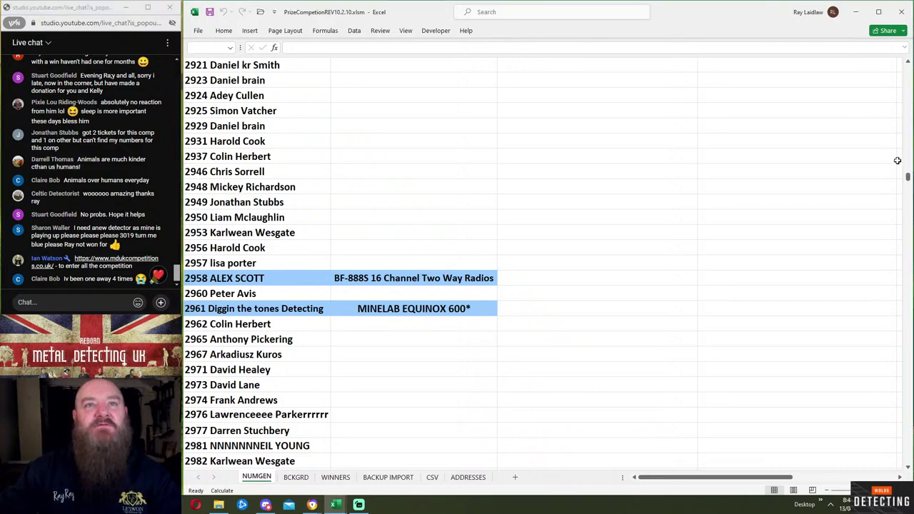
left_click_drag(908, 179, 841, 124)
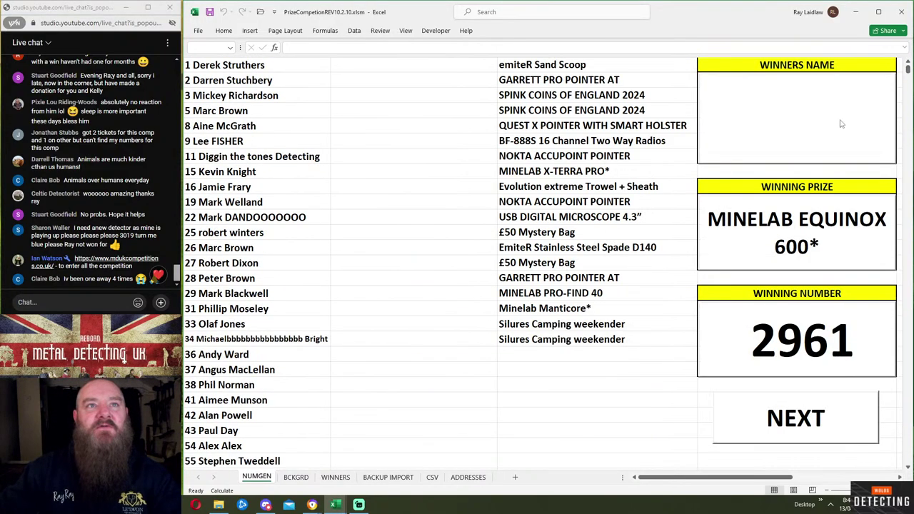
left_click(844, 128)
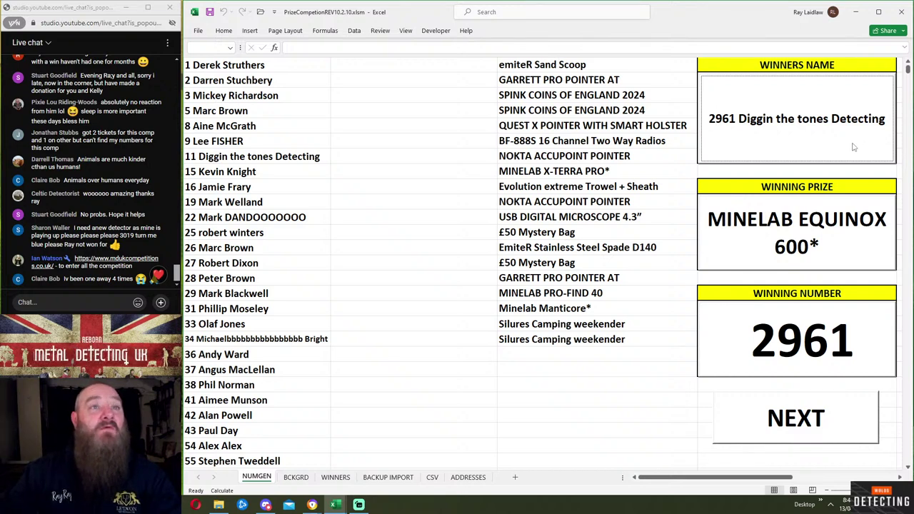
left_click(853, 146)
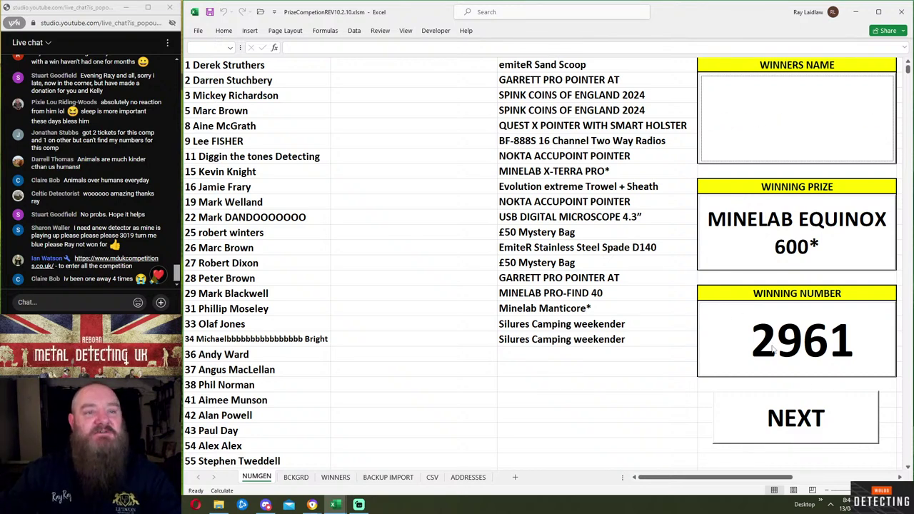
- Draw the emiteR Sand Scoop winner, locate the entrant row for number 3105, and return to the draw display
left_click(827, 420)
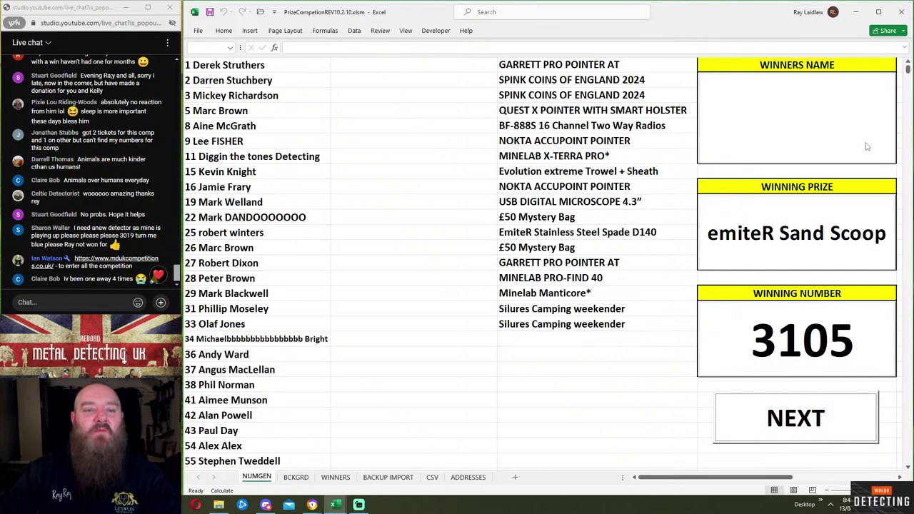
left_click_drag(907, 72, 909, 182)
scroll(667, 176, "up", 11)
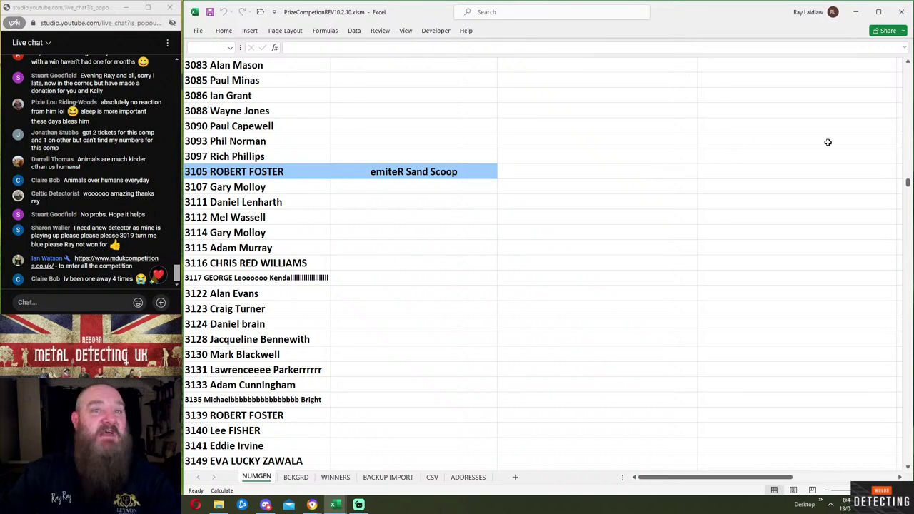
left_click_drag(909, 184, 908, 64)
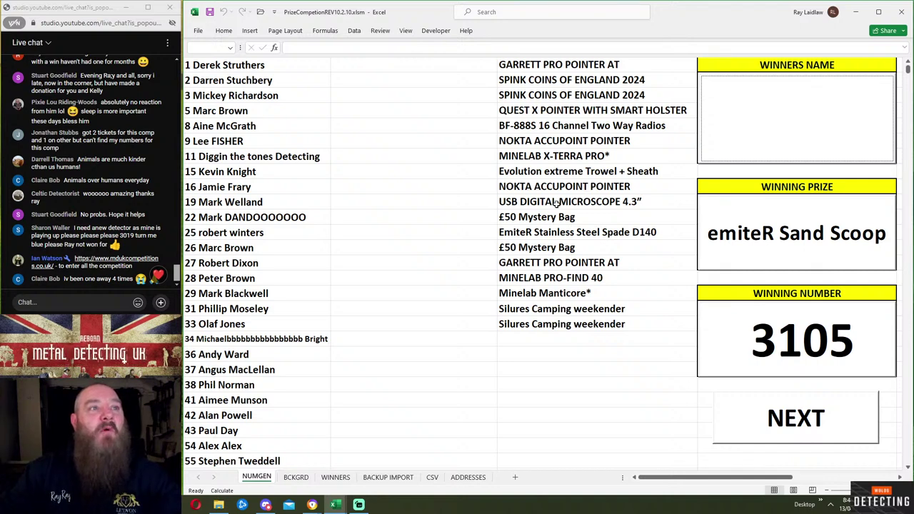
- Draw the GARRETT PRO POINTER AT winner and locate the entrant row for number 481
left_click(715, 436)
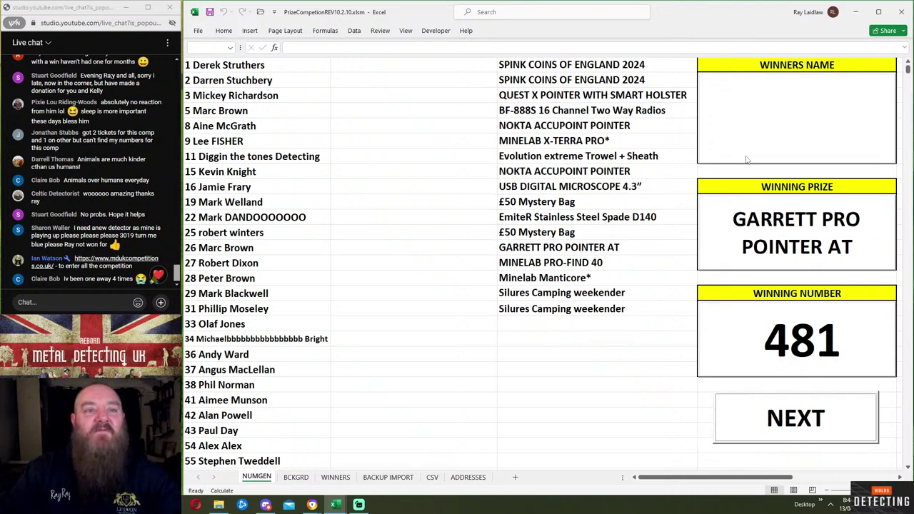
left_click_drag(908, 69, 909, 88)
scroll(649, 198, "up", 2)
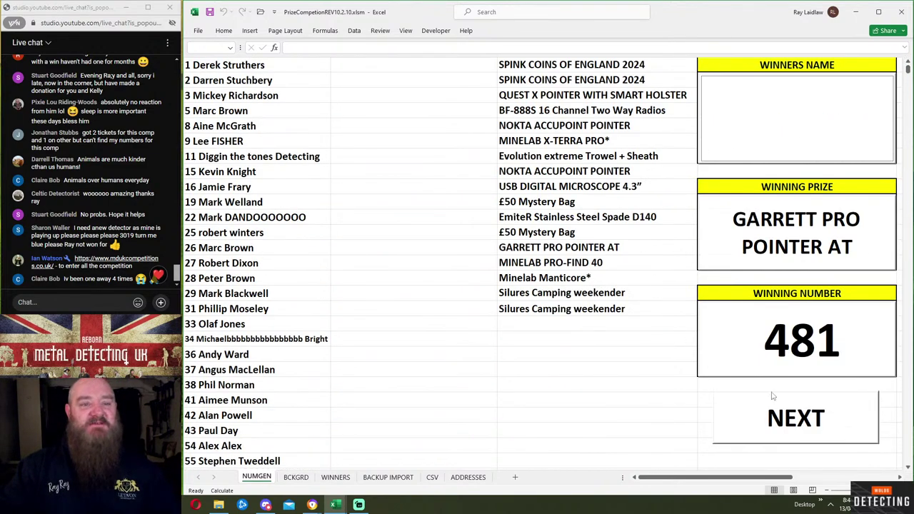
- Draw a SPINK COINS OF ENGLAND 2024 winner, locate the entrant row for number 3668, and return to the draw display
left_click(808, 428)
left_click_drag(908, 69, 904, 190)
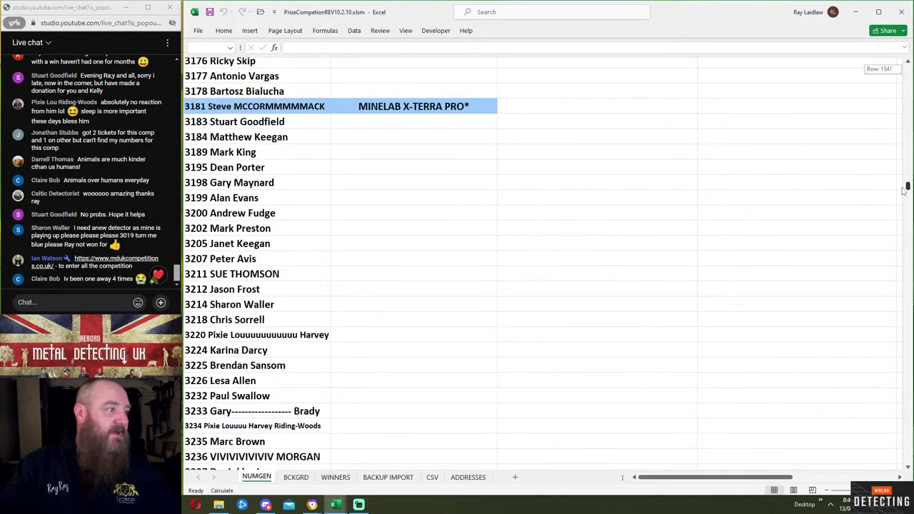
scroll(748, 285, "down", 20)
scroll(747, 288, "down", 20)
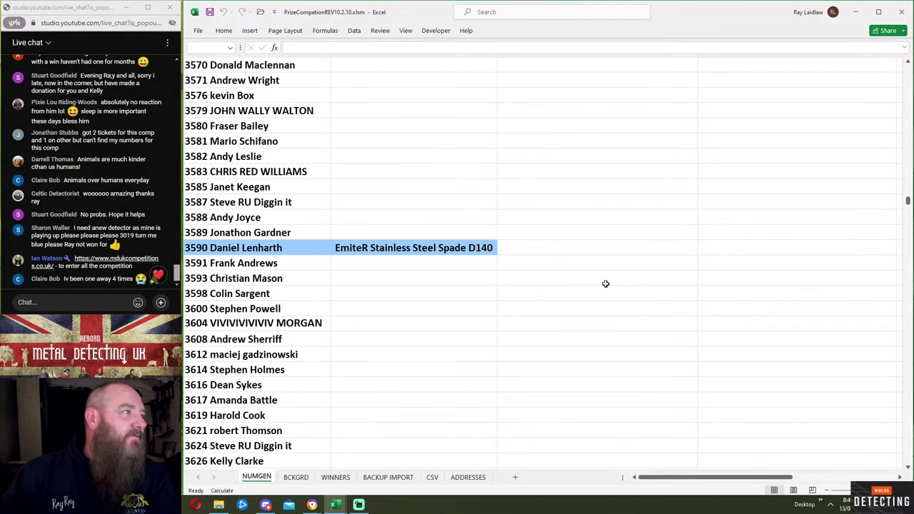
scroll(606, 283, "down", 10)
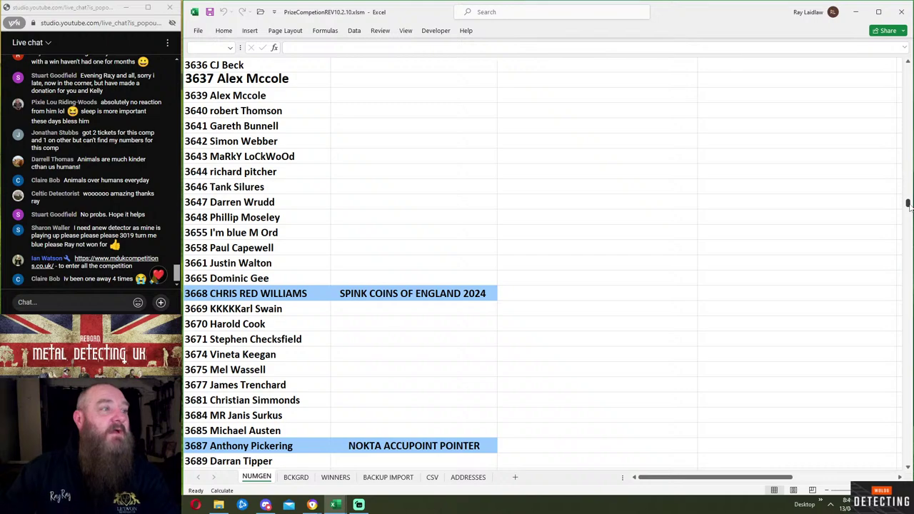
left_click_drag(909, 205, 908, 65)
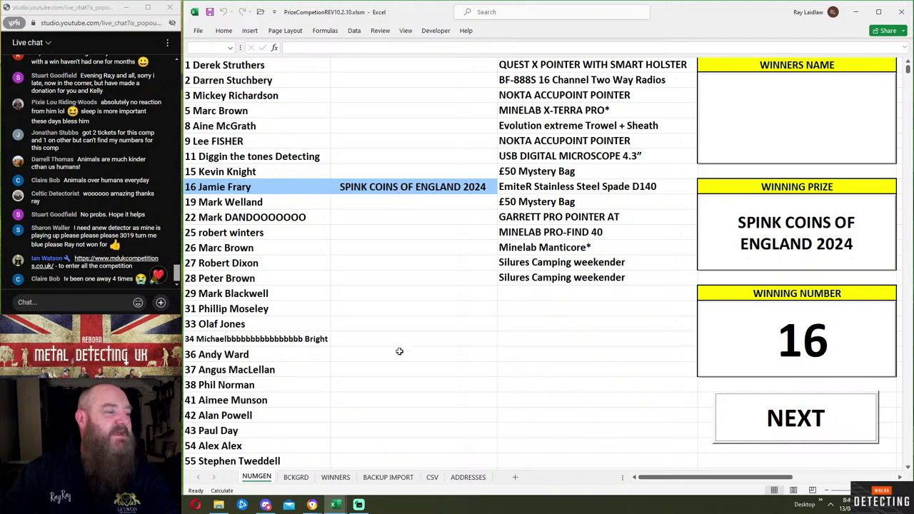
- Review the WINNERS sheet for earlier SPINK COINS OF ENGLAND 2024 wins and compare them with the latest entry in row 1
left_click(349, 477)
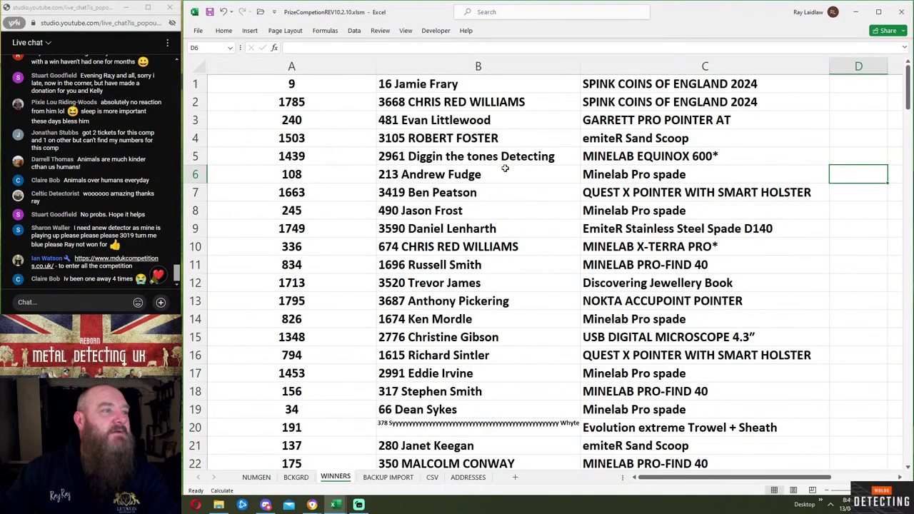
scroll(510, 173, "down", 6)
scroll(512, 173, "down", 2)
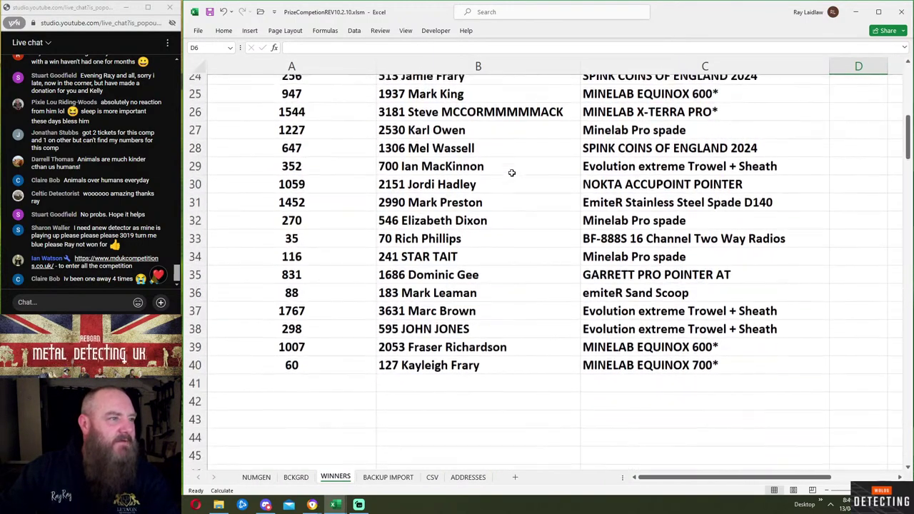
scroll(511, 173, "up", 1)
scroll(512, 173, "up", 2)
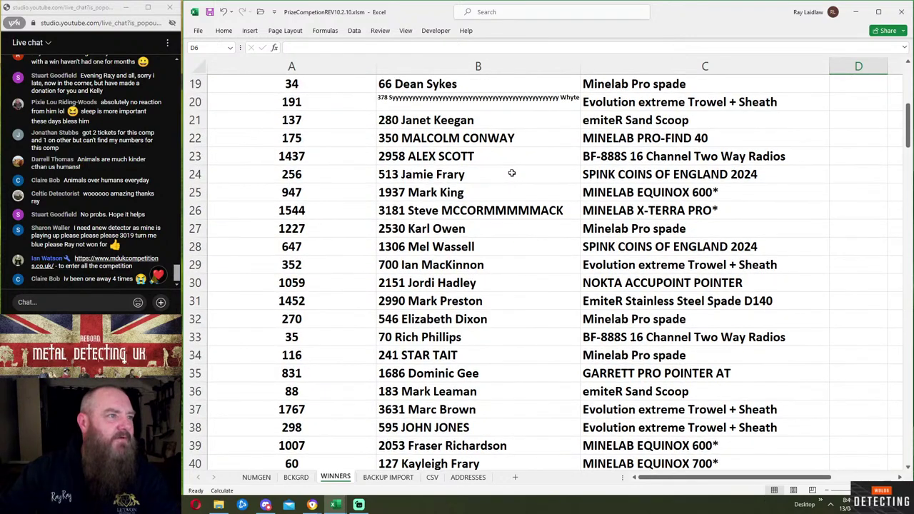
left_click(683, 228)
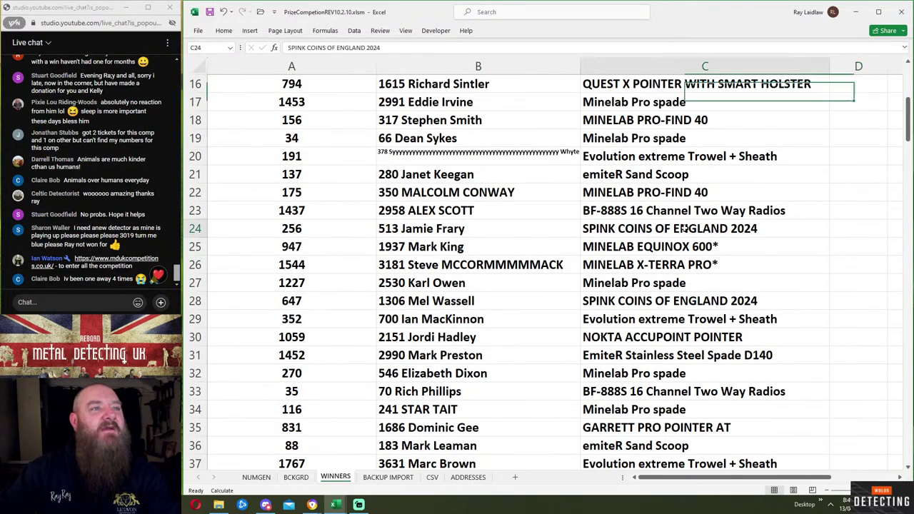
scroll(519, 224, "up", 5)
left_click(593, 86)
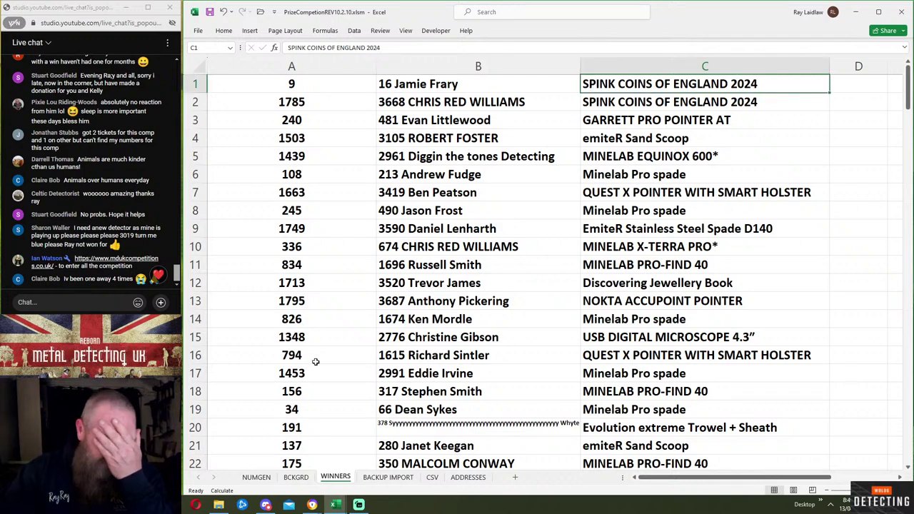
- Return to the NUMGEN sheet, show the winner's name for number 16, and clear it
left_click(256, 477)
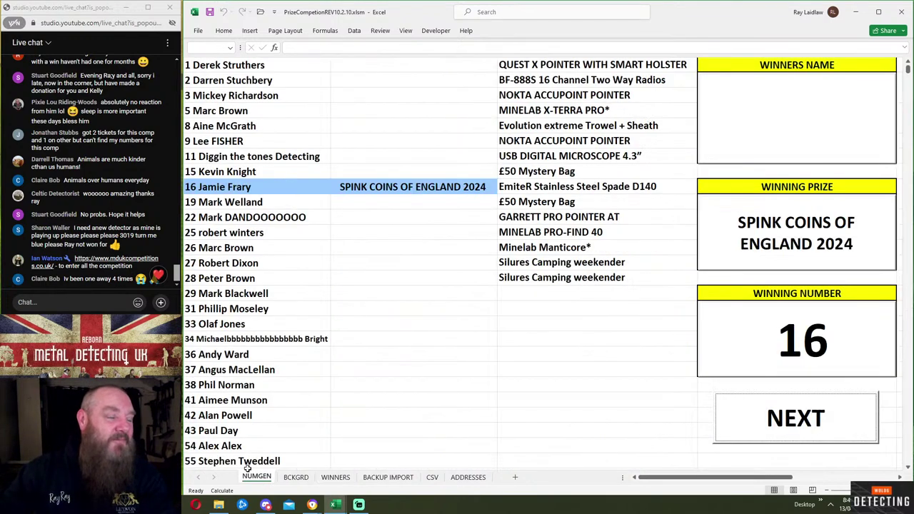
left_click(583, 344)
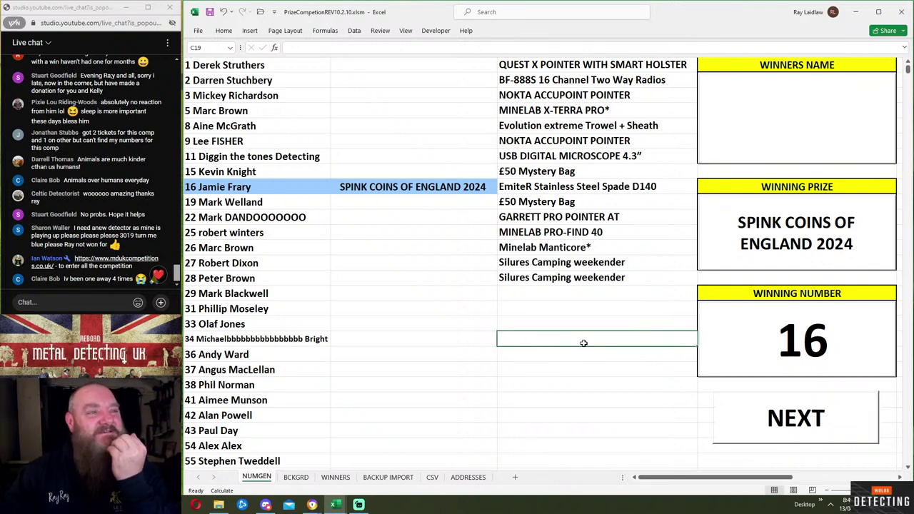
left_click(771, 140)
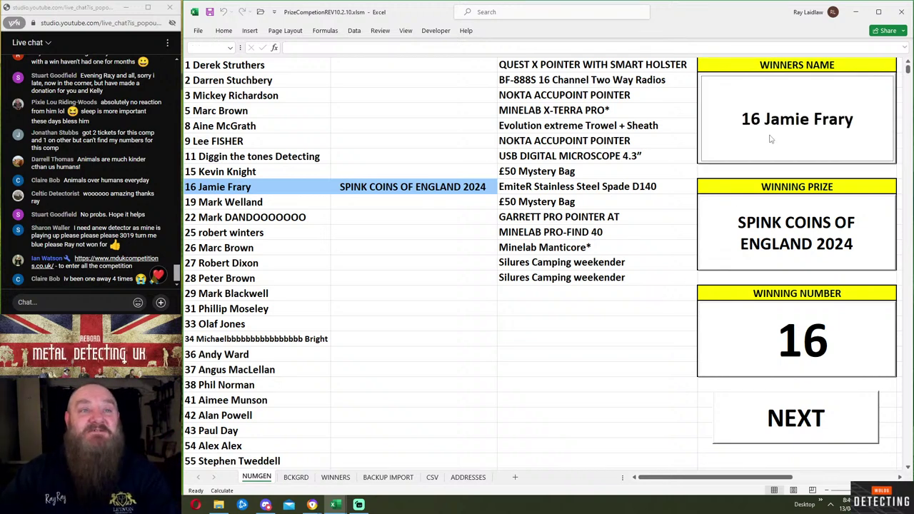
left_click(771, 140)
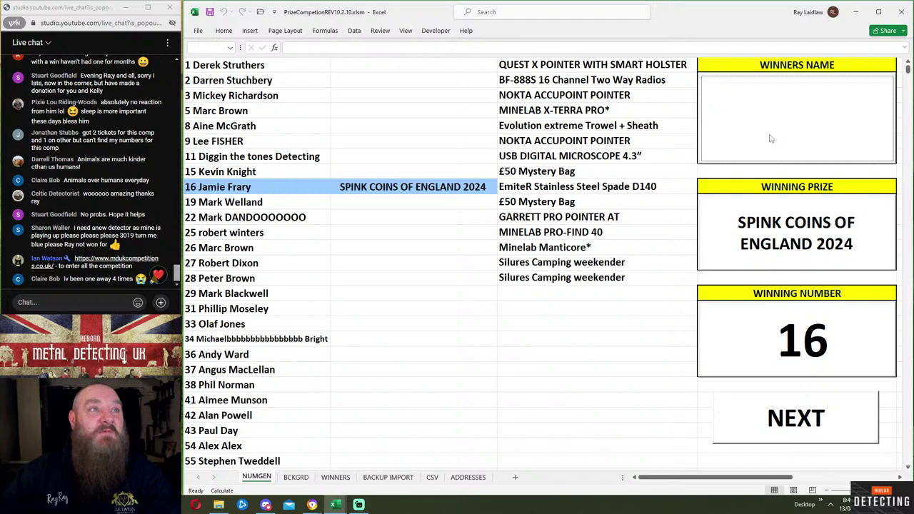
- Draw the QUEST X POINTER WITH SMART HOLSTER winner, locate the entrant row for number 2350, and return to the draw display
left_click(800, 418)
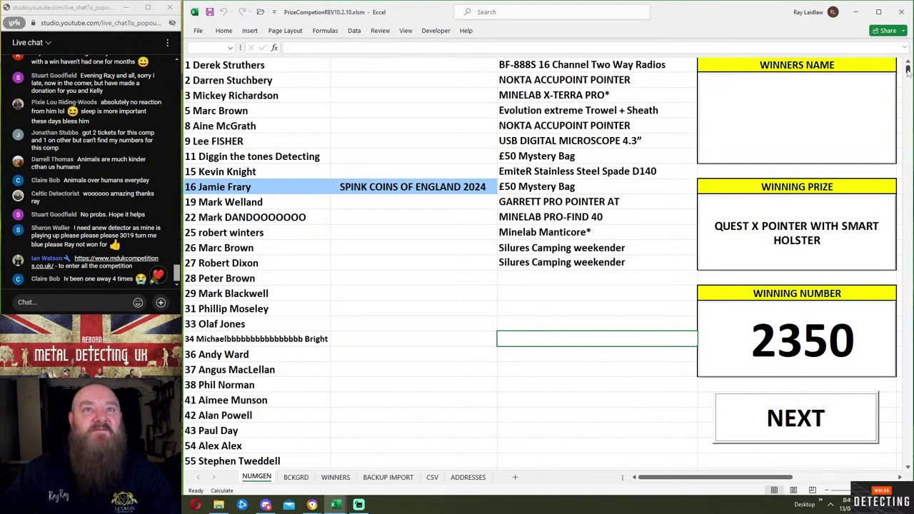
left_click_drag(908, 72, 908, 150)
scroll(582, 205, "down", 9)
scroll(583, 207, "down", 1)
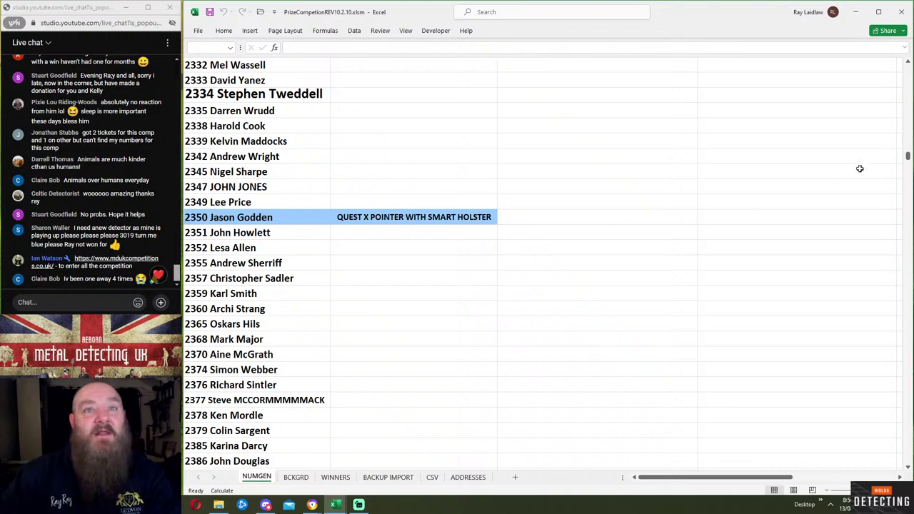
left_click_drag(908, 157, 908, 65)
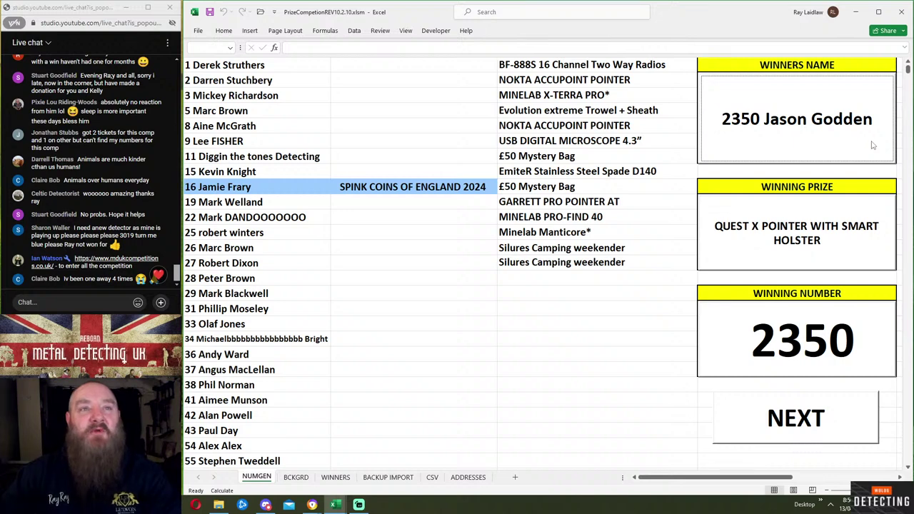
- Draw the BF-888S 16 Channel Two Way Radios winner and open the WINNERS sheet to check the entry for number 11
left_click(763, 421)
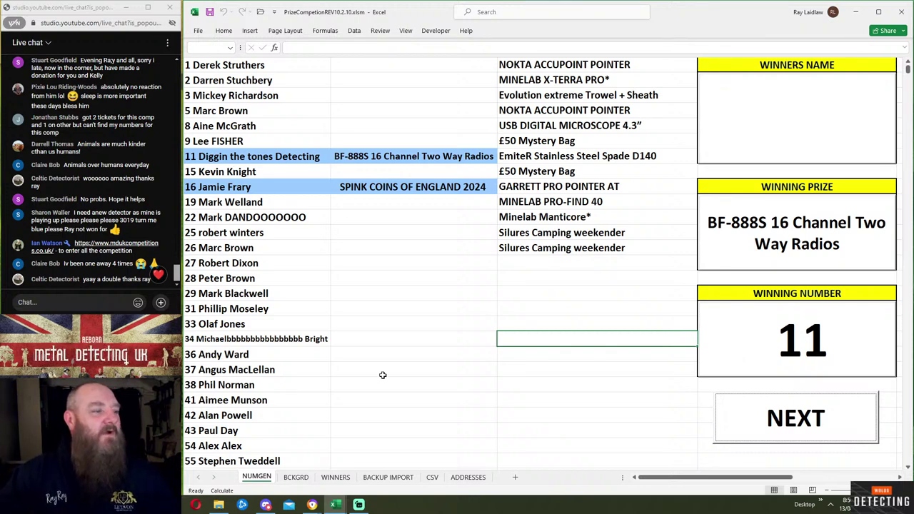
left_click(341, 479)
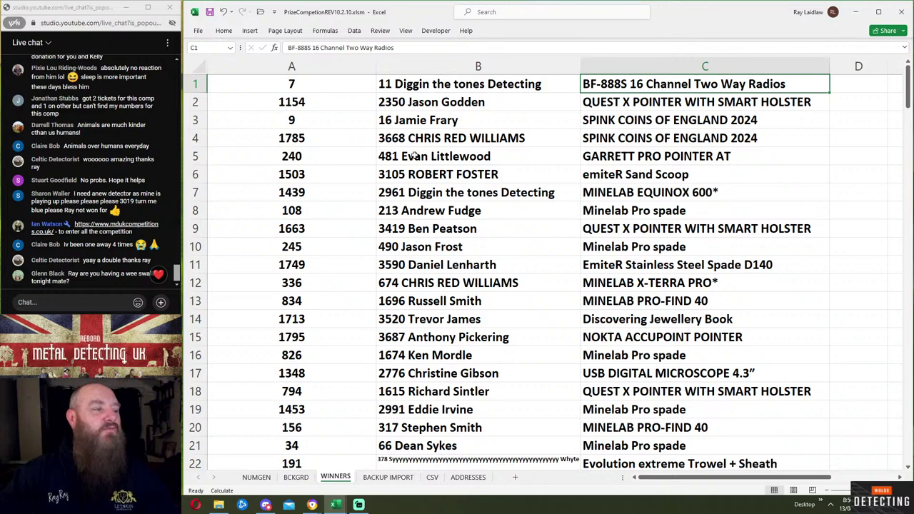
- Return to the NUMGEN sheet, show the winner's name for number 11, and clear it
left_click(257, 478)
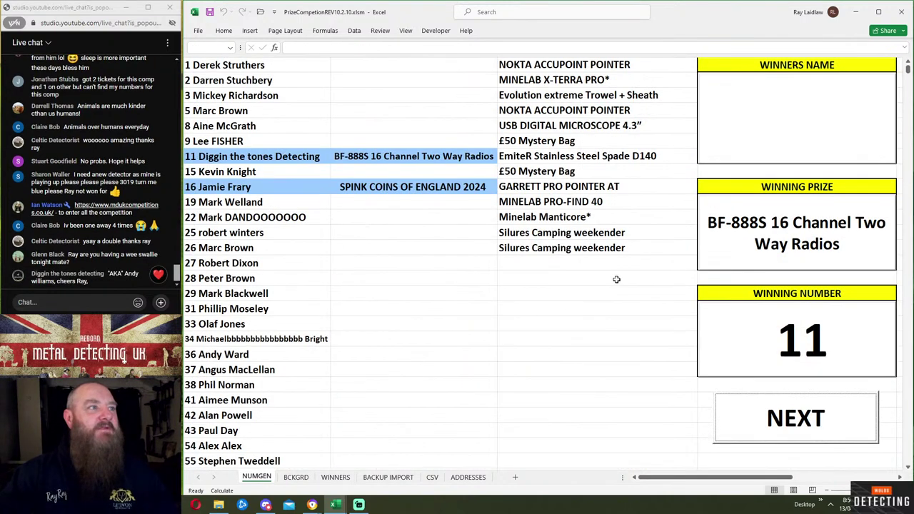
left_click(823, 128)
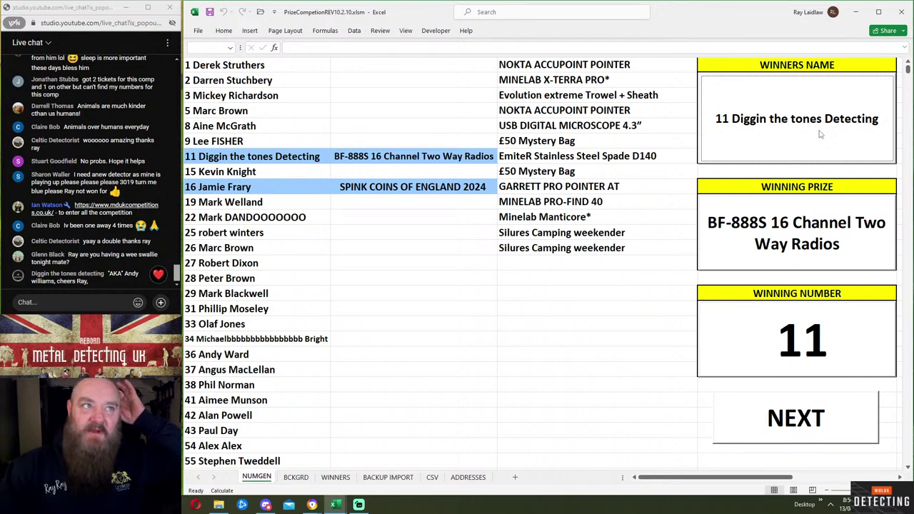
left_click(822, 135)
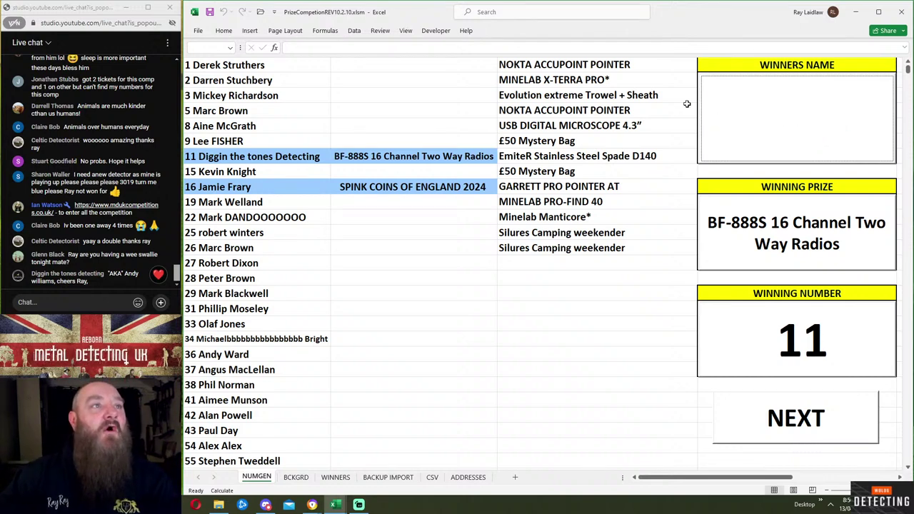
- Draw the NOKTA ACCUPOINT POINTER winner, locate the entrant row for number 2449, and show the winner's name in the draw display
left_click(798, 422)
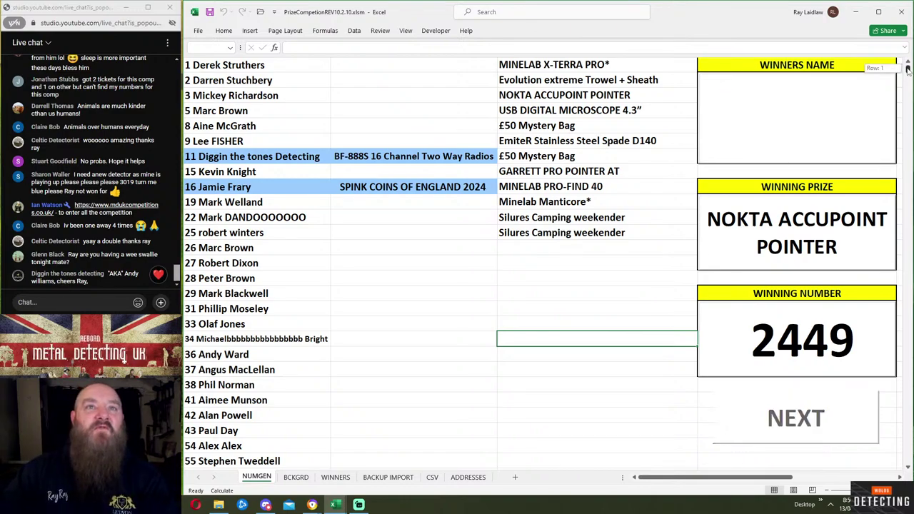
left_click_drag(908, 69, 908, 144)
scroll(741, 190, "down", 20)
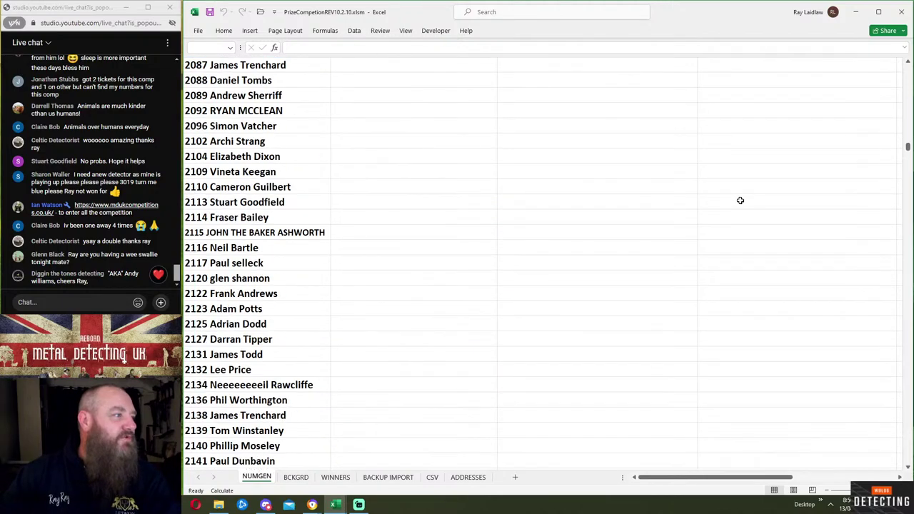
scroll(745, 207, "down", 20)
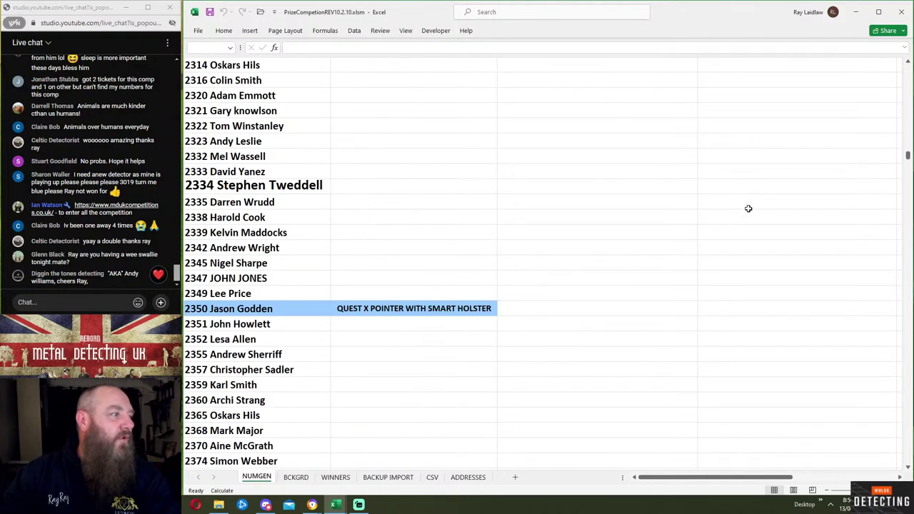
scroll(672, 210, "down", 4)
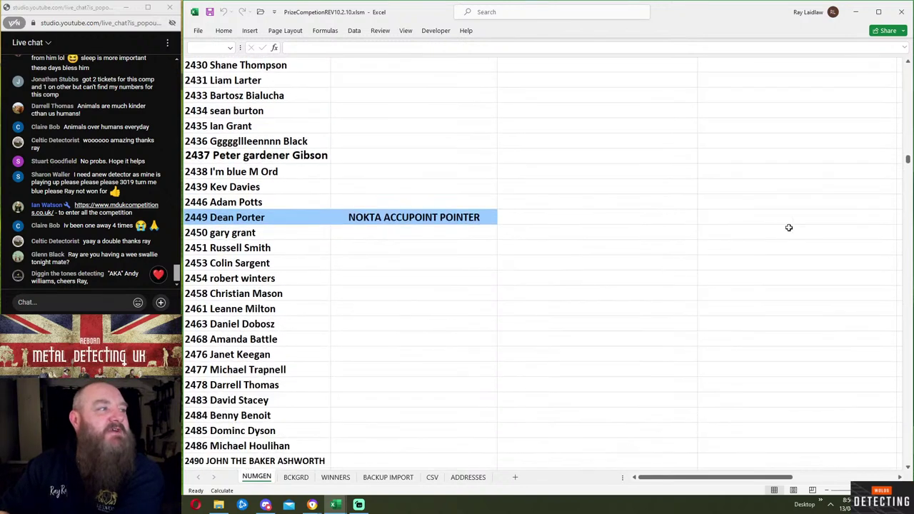
left_click_drag(906, 163, 907, 67)
left_click(858, 106)
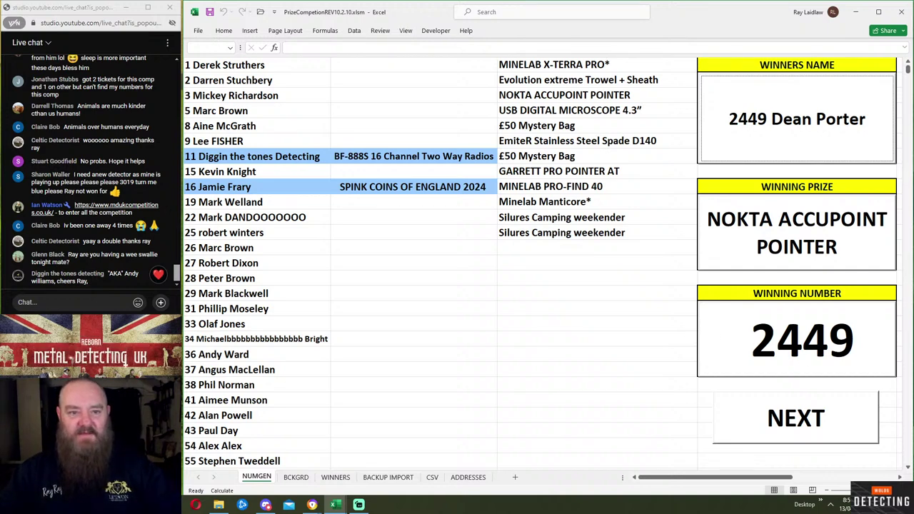
- Switch to the Chrome browser, show the open competitions on mdukcompetitions.co.uk, and return to the draw workbook
mouse_move(315, 506)
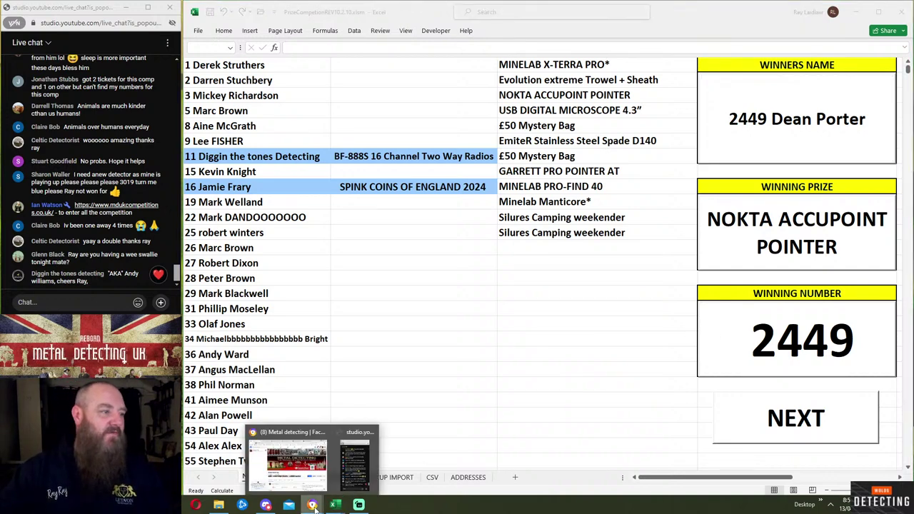
left_click(317, 471)
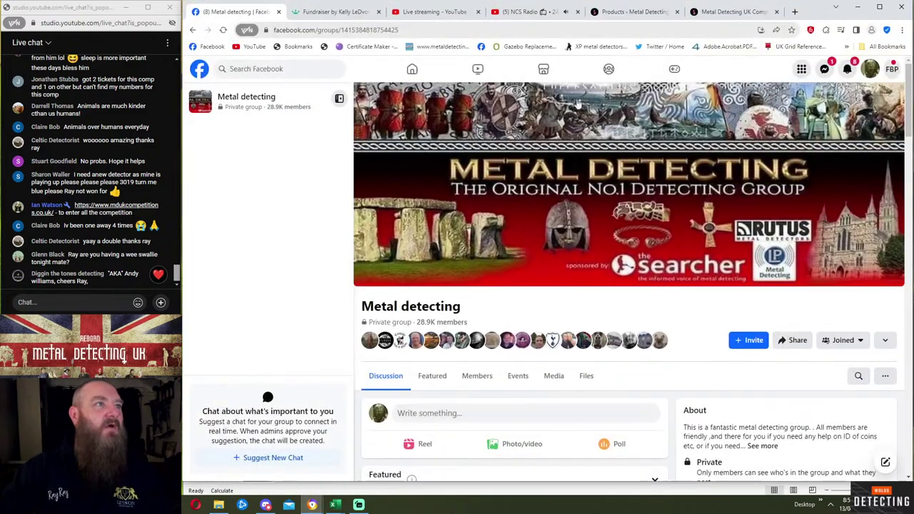
left_click(638, 12)
left_click(729, 12)
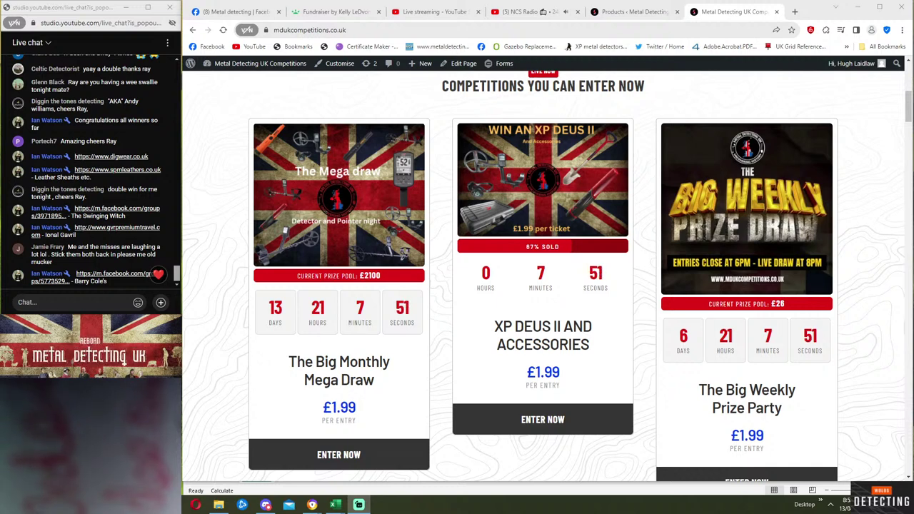
left_click(312, 504)
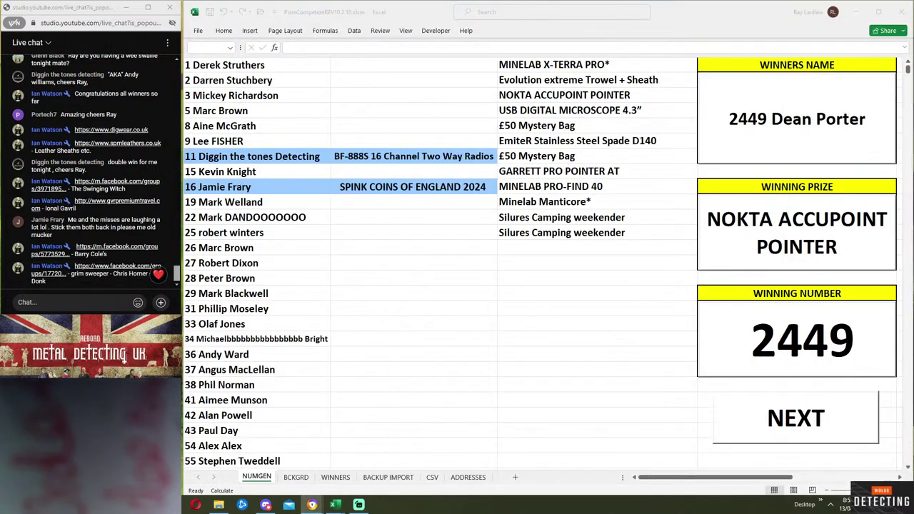
- Review the WINNERS sheet from the latest entry down to the earliest one in row 43, and return to its first row
left_click(339, 478)
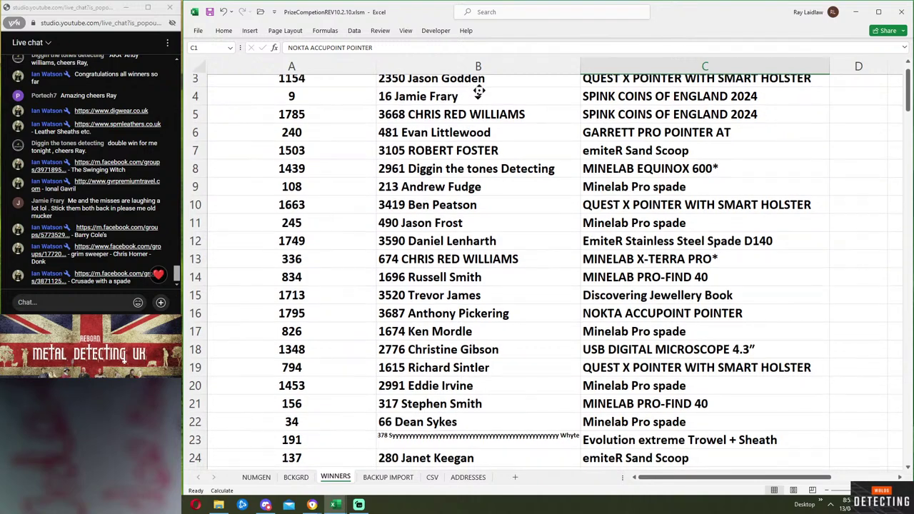
scroll(479, 92, "down", 1)
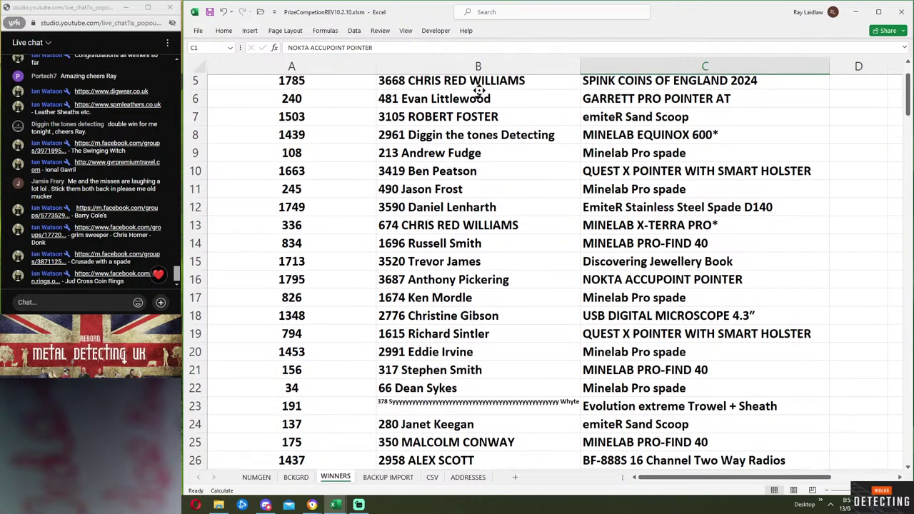
scroll(479, 92, "down", 1)
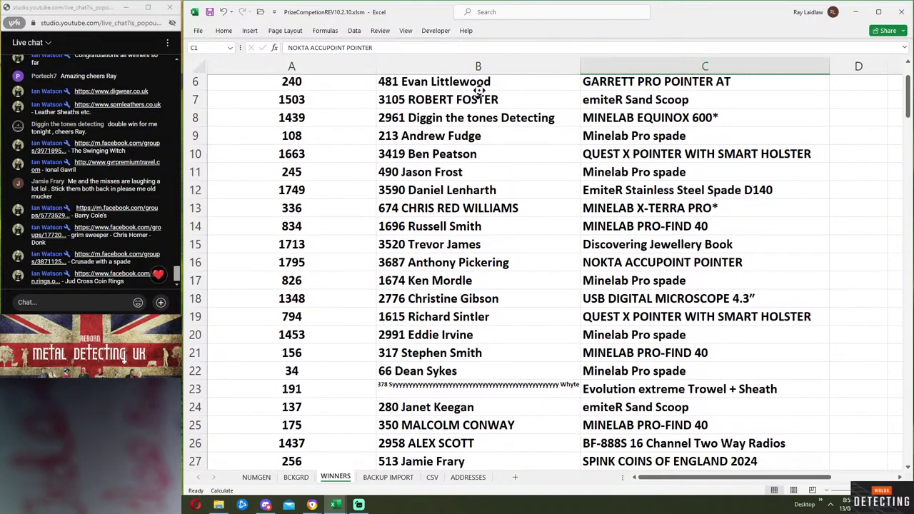
scroll(478, 92, "down", 1)
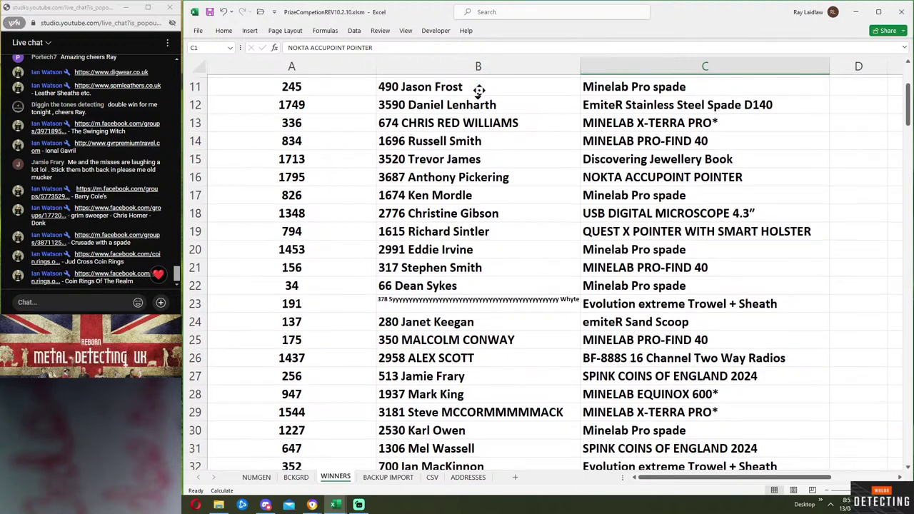
scroll(479, 91, "down", 1)
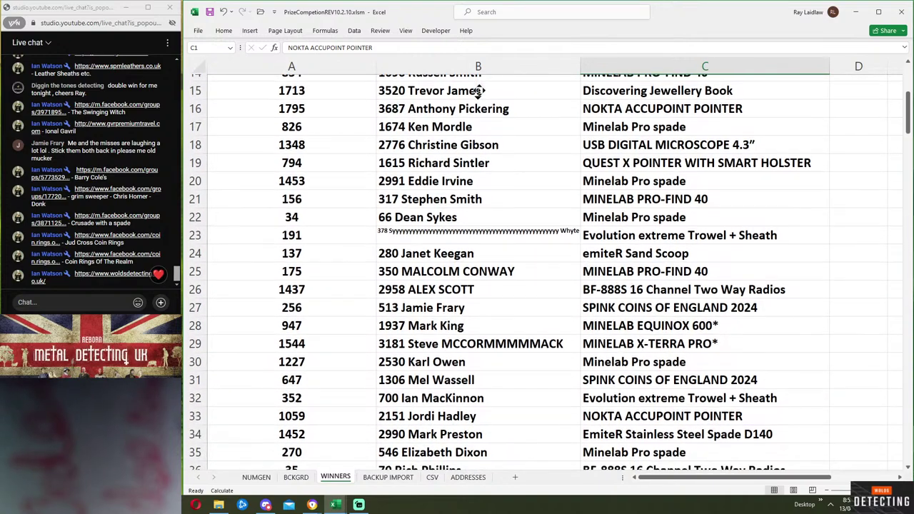
scroll(479, 92, "down", 1)
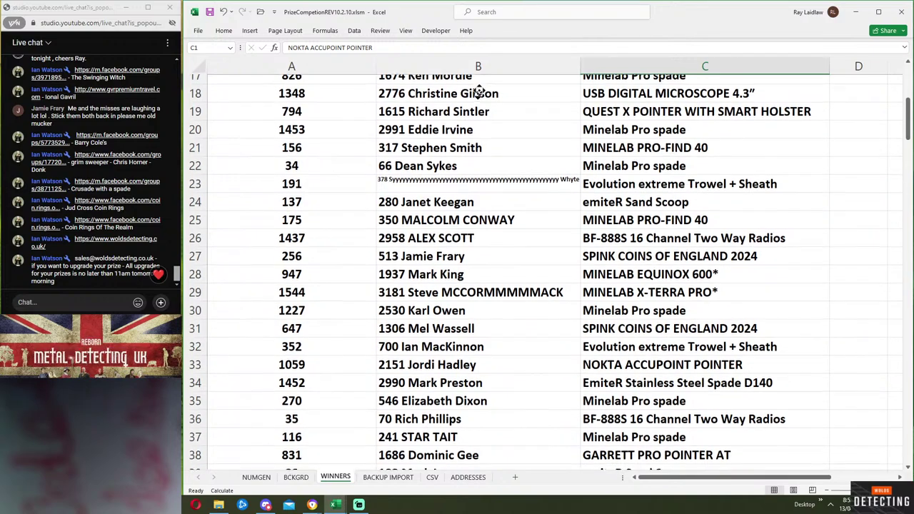
scroll(479, 92, "down", 1)
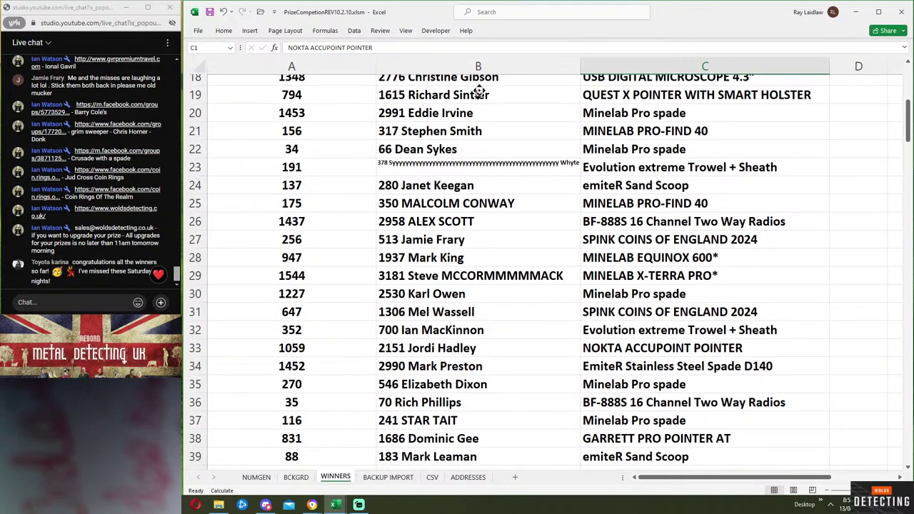
scroll(479, 91, "down", 1)
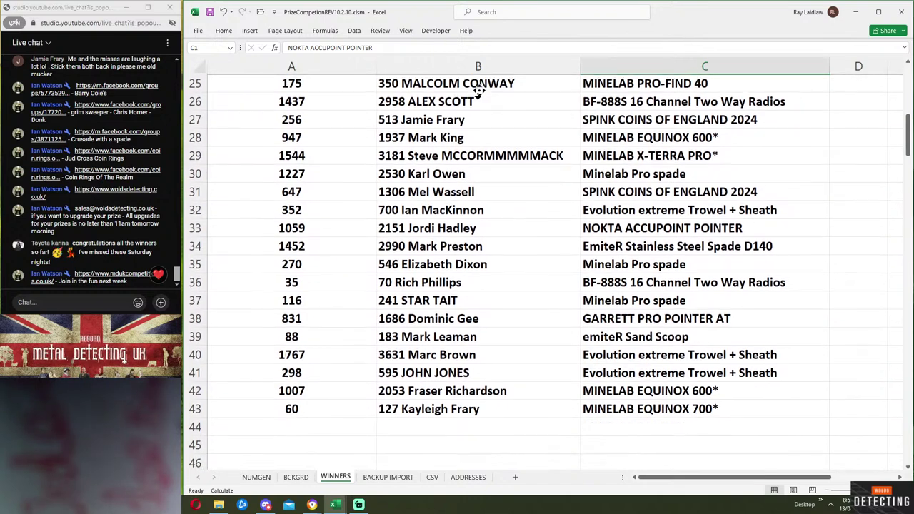
scroll(479, 90, "down", 2)
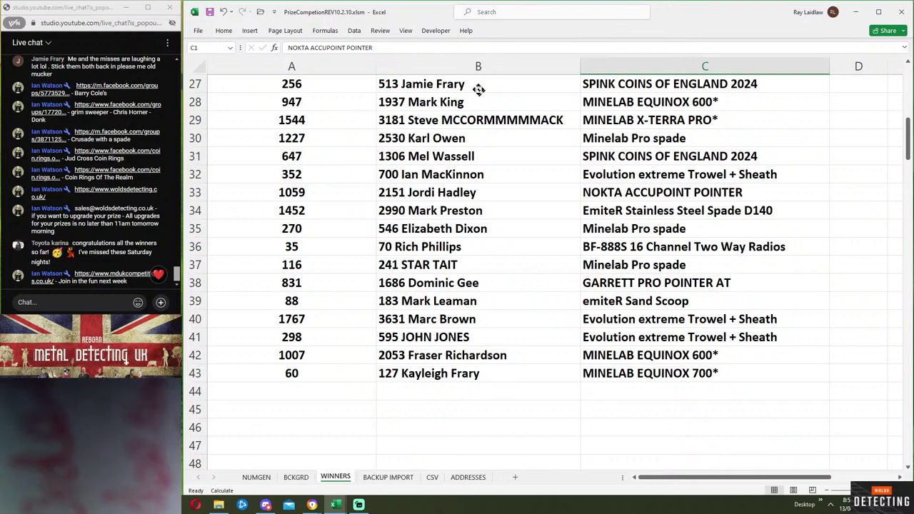
scroll(478, 89, "up", 1)
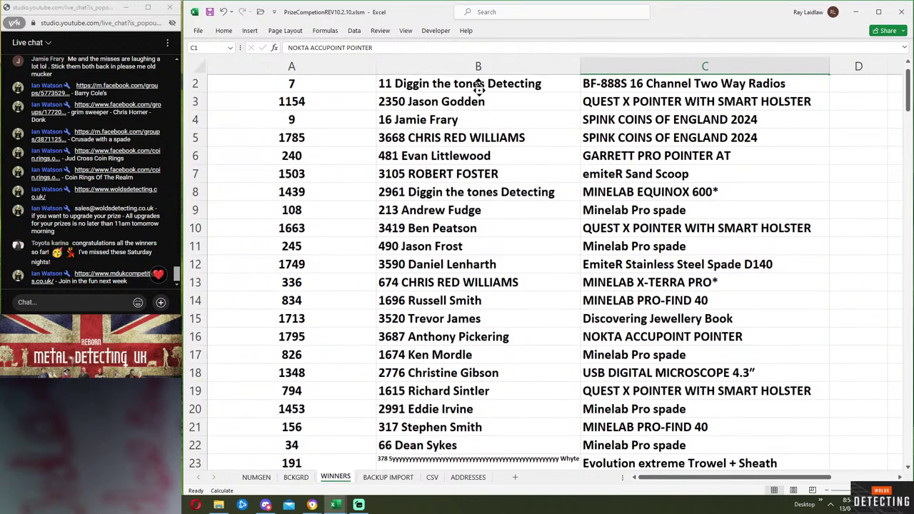
scroll(479, 87, "up", 1)
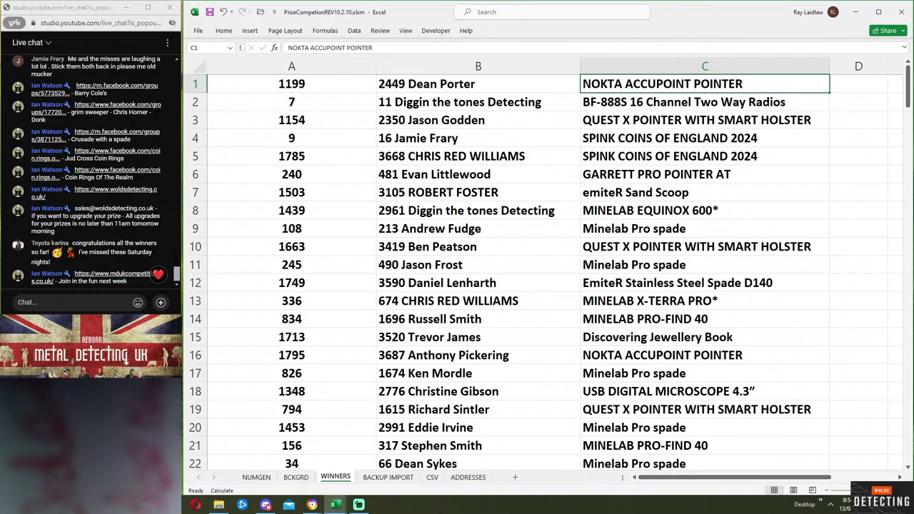
- Go back to the NUMGEN sheet with the draw display
key("alt+Tab")
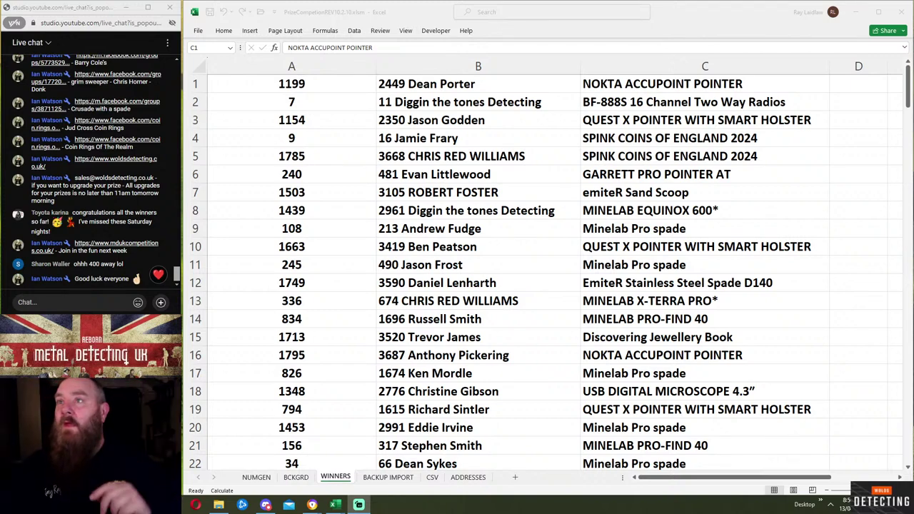
left_click(260, 479)
left_click(259, 478)
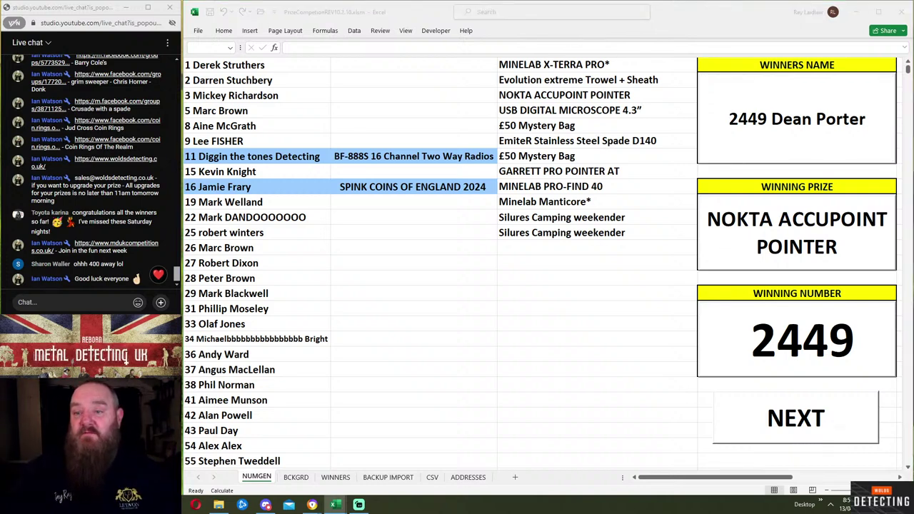
- Switch to Chrome, read the GoFundMe appeal for Troy the Belgian draft horse, and check its full donations list
left_click(312, 505)
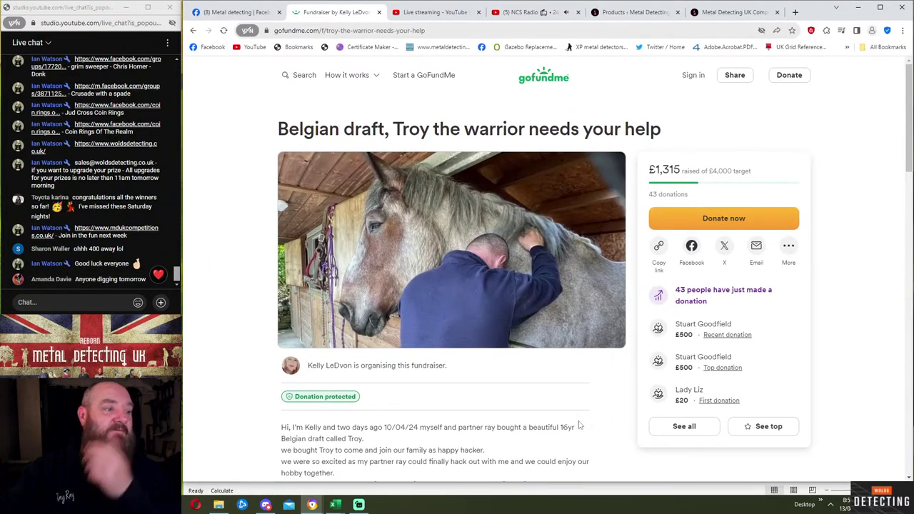
scroll(461, 402, "down", 2)
left_click(302, 400)
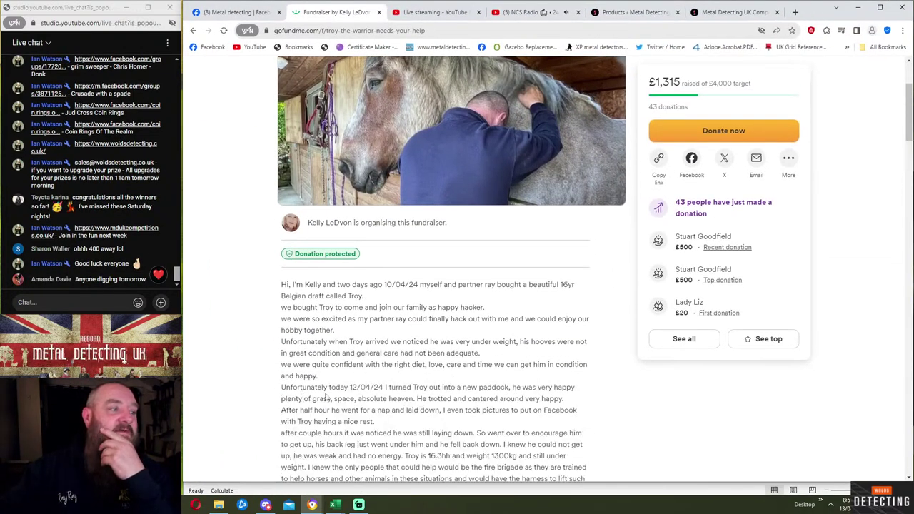
scroll(325, 382, "down", 2)
scroll(332, 366, "down", 1)
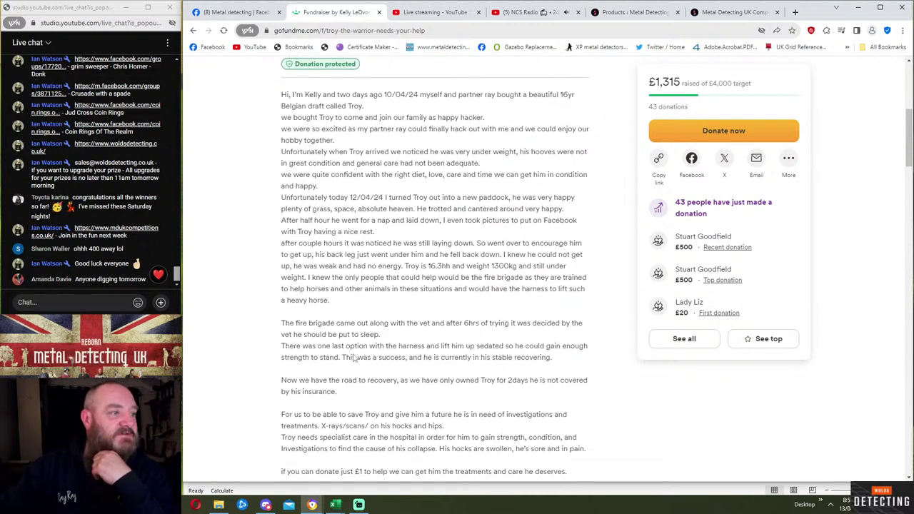
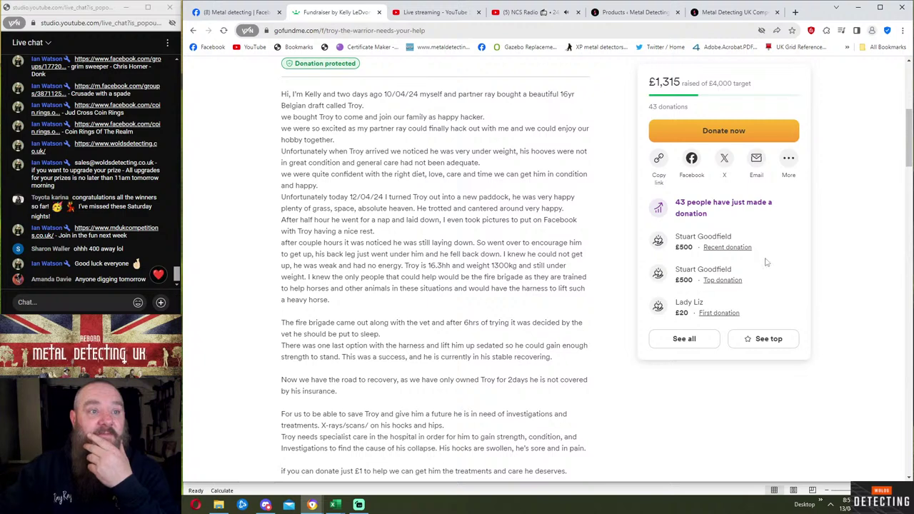
left_click(686, 340)
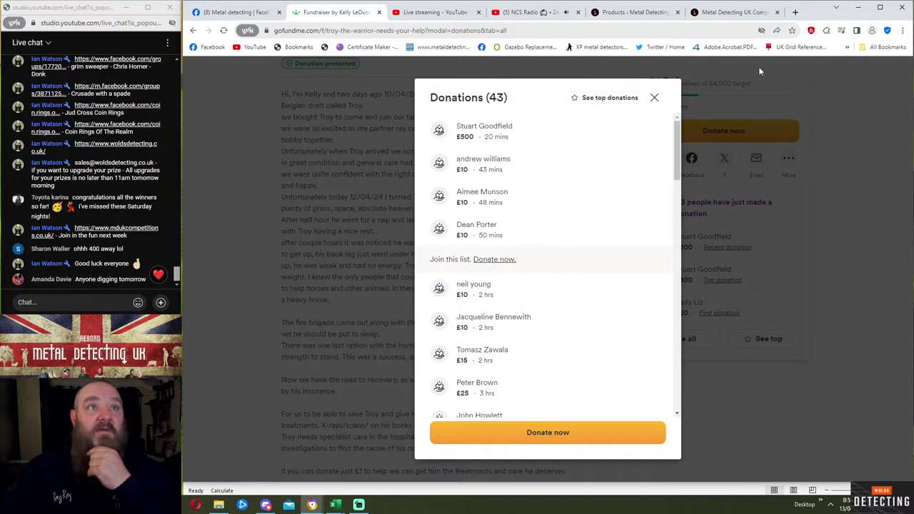
left_click(655, 98)
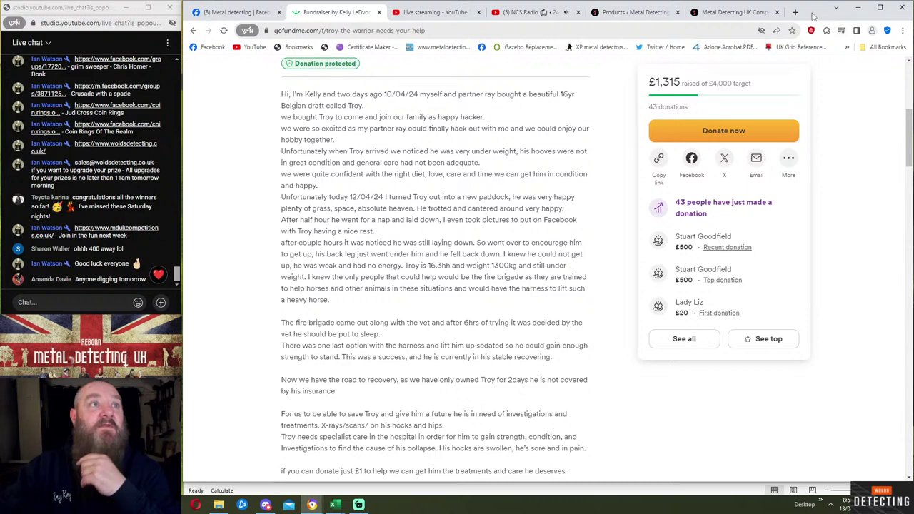
- Check the XP DEUS II AND ACCESSORIES countdown on mdukcompetitions.co.uk and put the browser window away to return to the draw workbook
key("ctrl+9")
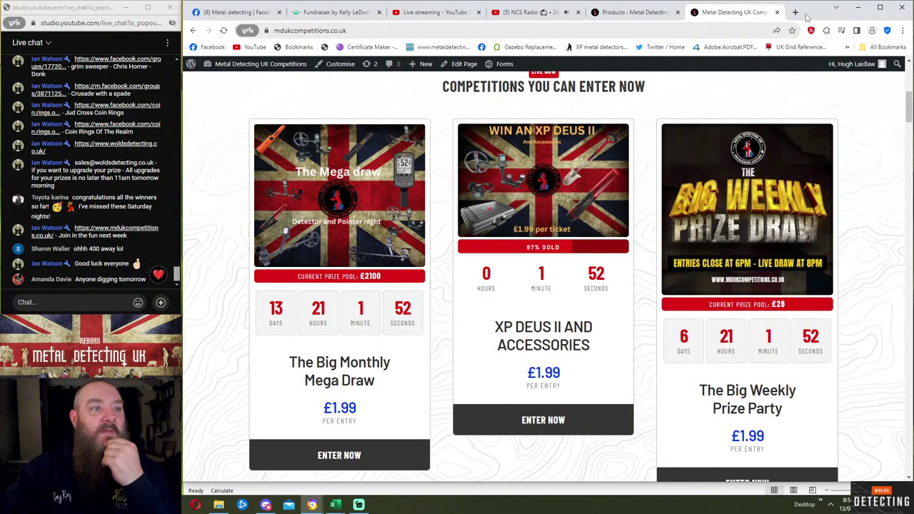
left_click_drag(808, 17, 854, 23)
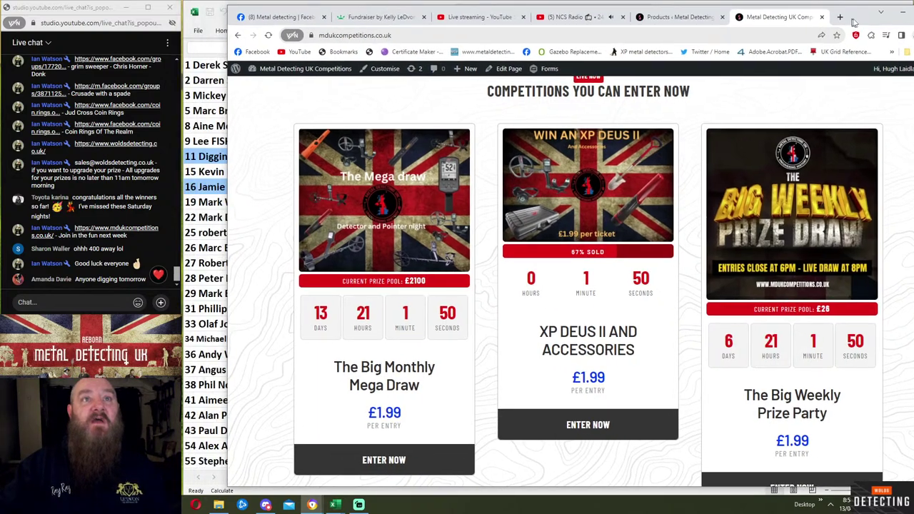
left_click(881, 12)
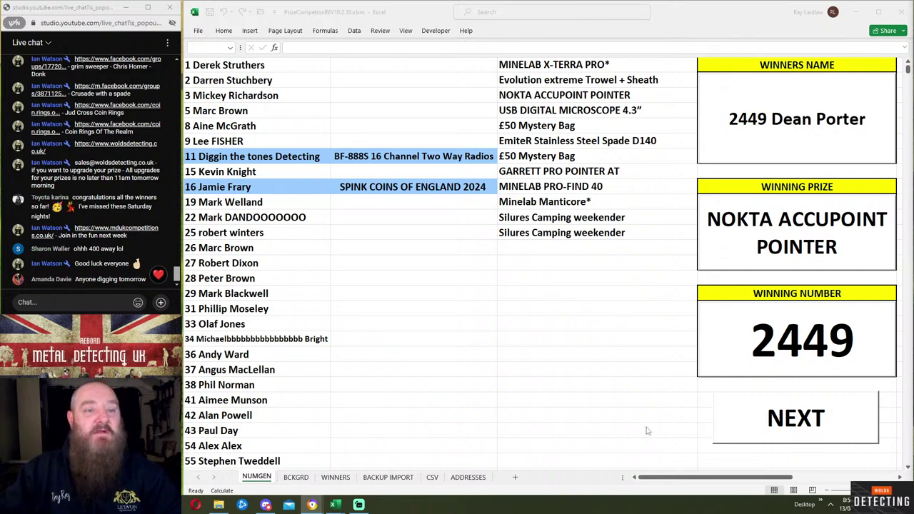
- Draw the MINELAB X-TERRA PRO* winner, show the winning ticket's row in the entrants list, and return to the draw display
left_click(768, 424)
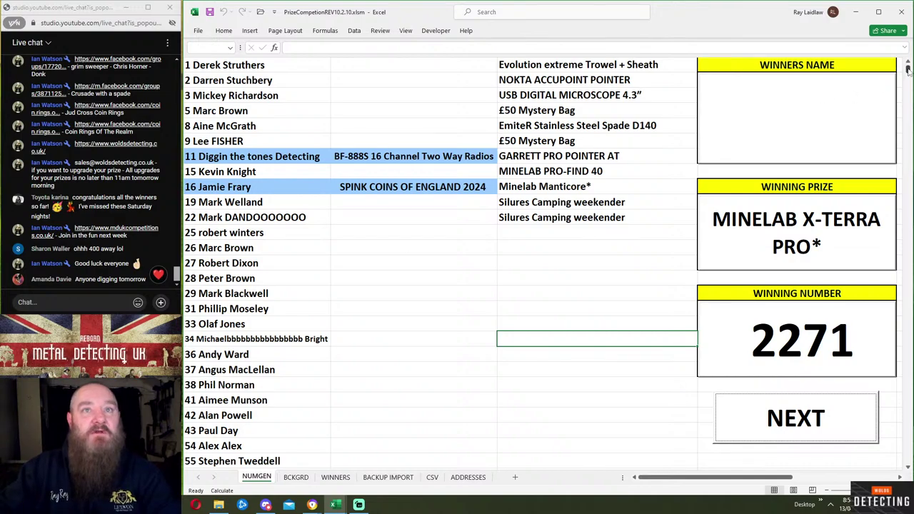
left_click_drag(908, 69, 908, 150)
scroll(657, 240, "down", 8)
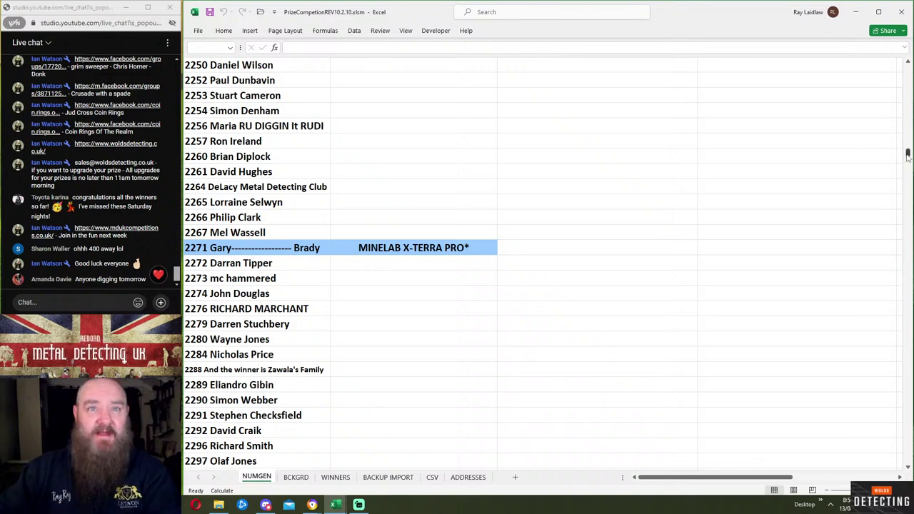
left_click_drag(908, 154, 908, 66)
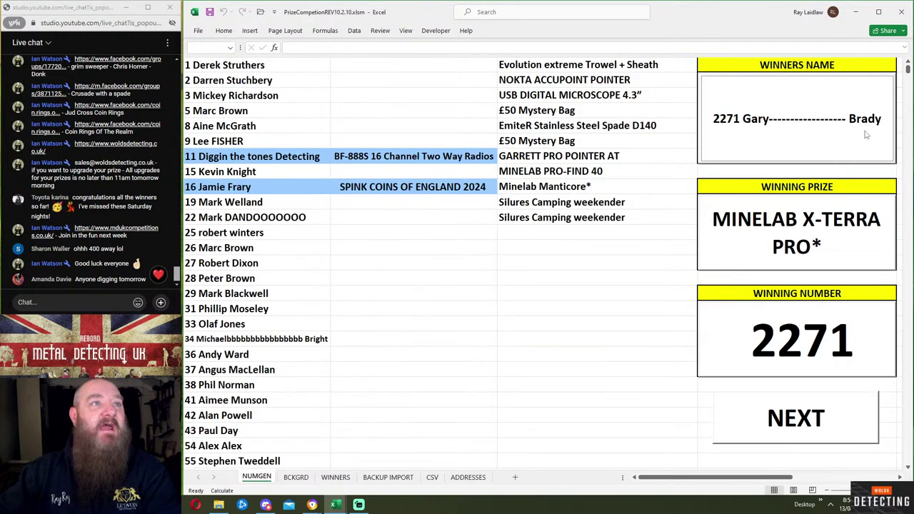
- Draw the Evolution extreme Trowel + Sheath winner, show the winning ticket's row among the entrants, and return to the draw display
left_click(786, 423)
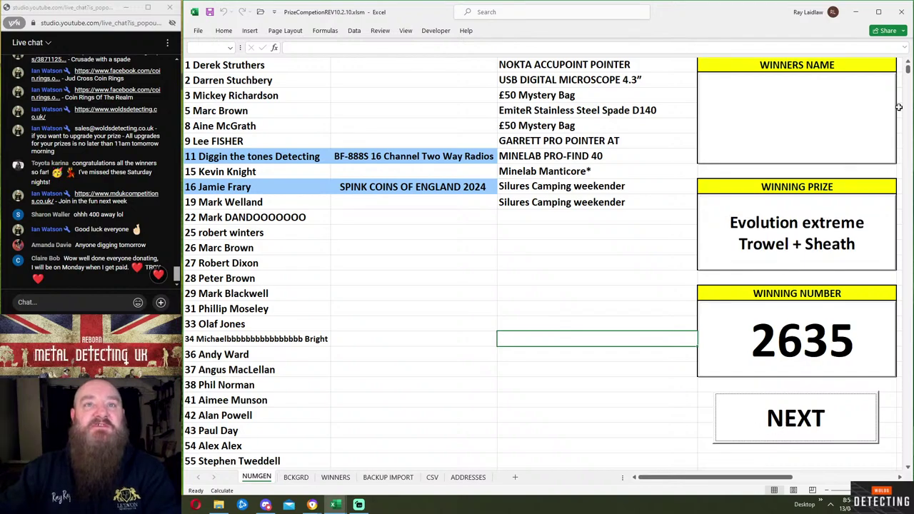
left_click_drag(908, 67, 908, 161)
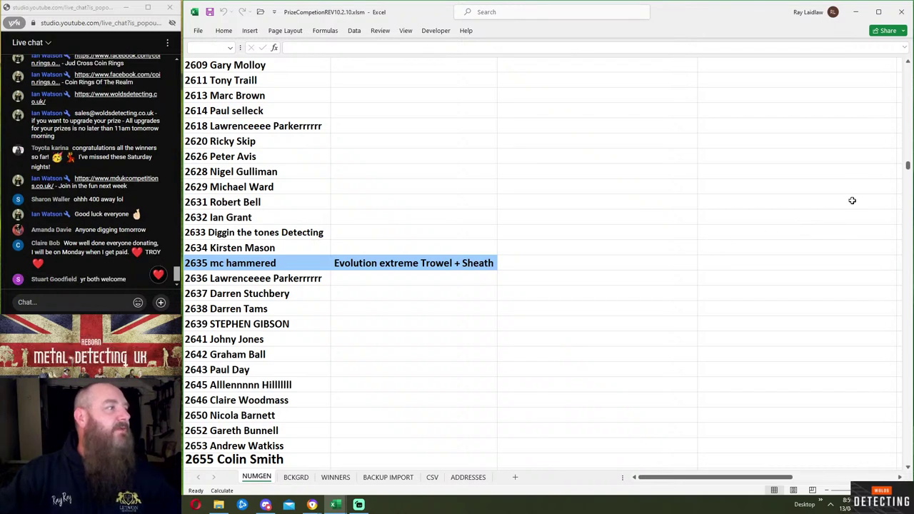
left_click_drag(908, 165, 908, 66)
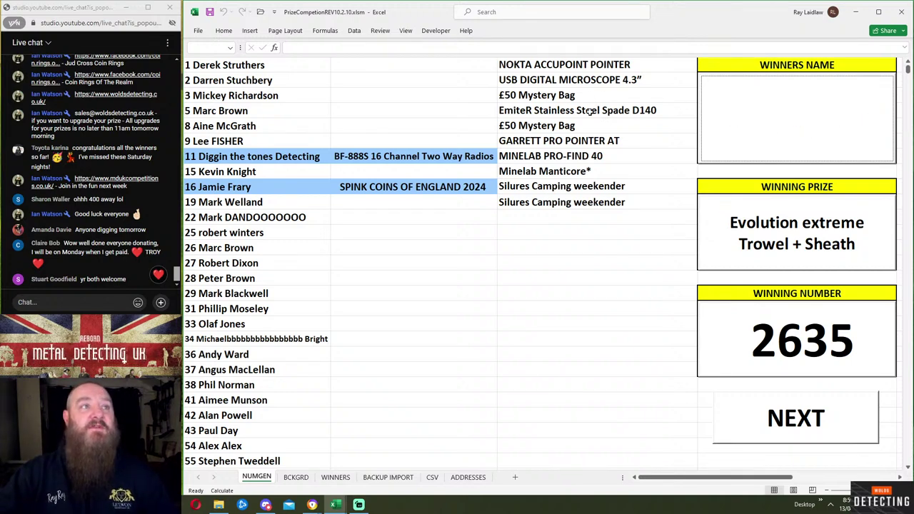
- Draw the NOKTA ACCUPOINT POINTER winner, show the winning ticket's row among the entrants, and reveal the winner's name on the draw display
left_click(773, 422)
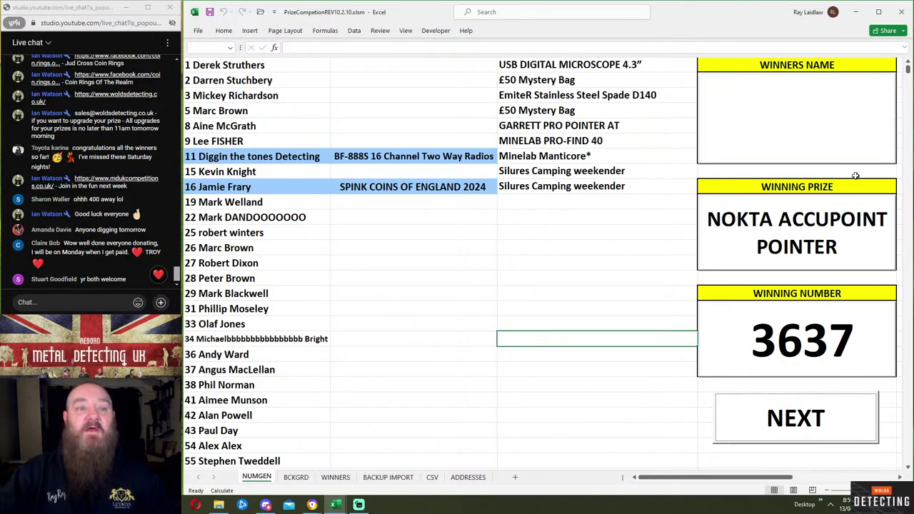
left_click_drag(908, 70, 908, 204)
scroll(734, 194, "up", 5)
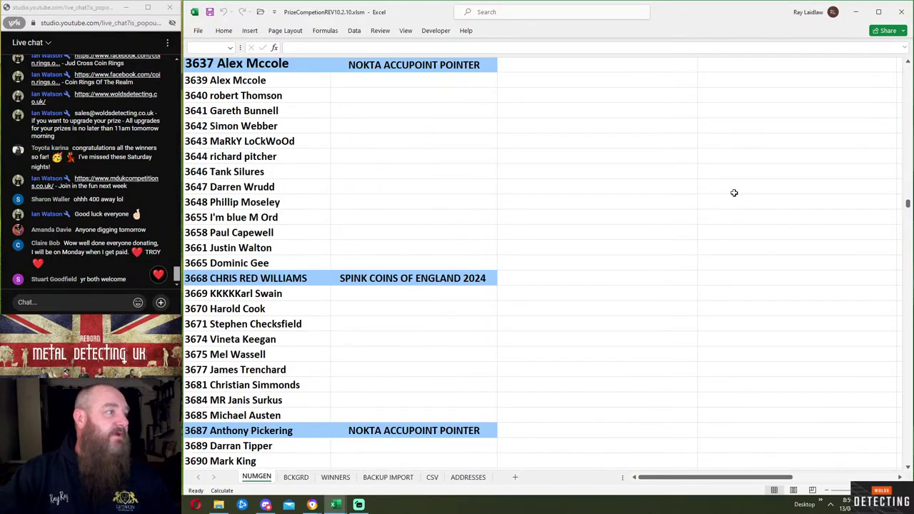
scroll(733, 193, "up", 3)
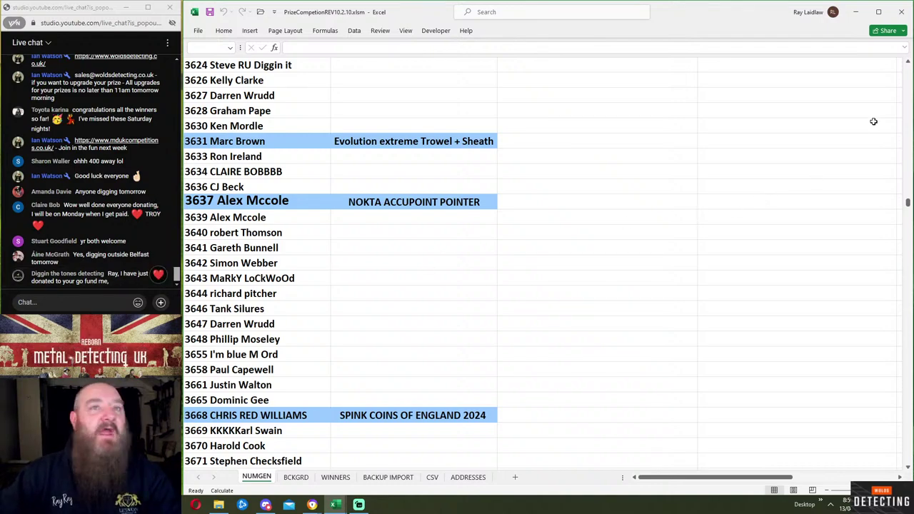
left_click_drag(908, 205, 907, 68)
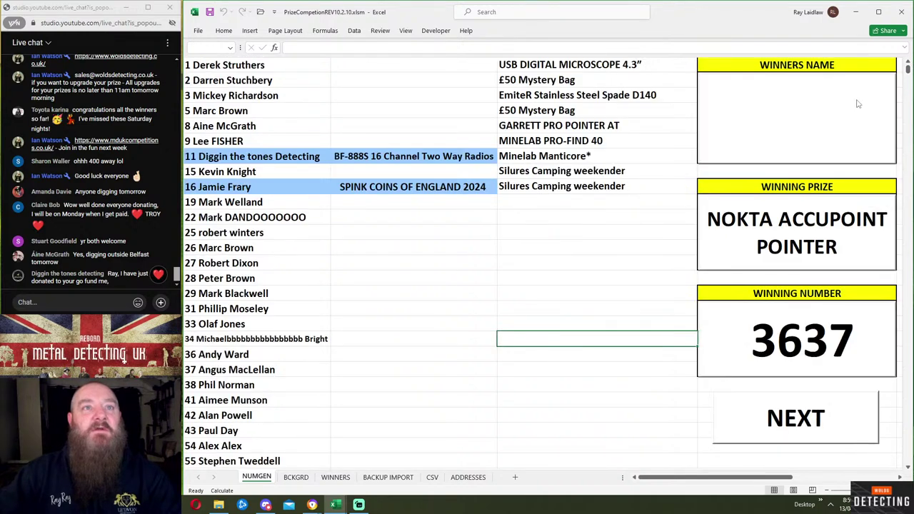
left_click(850, 140)
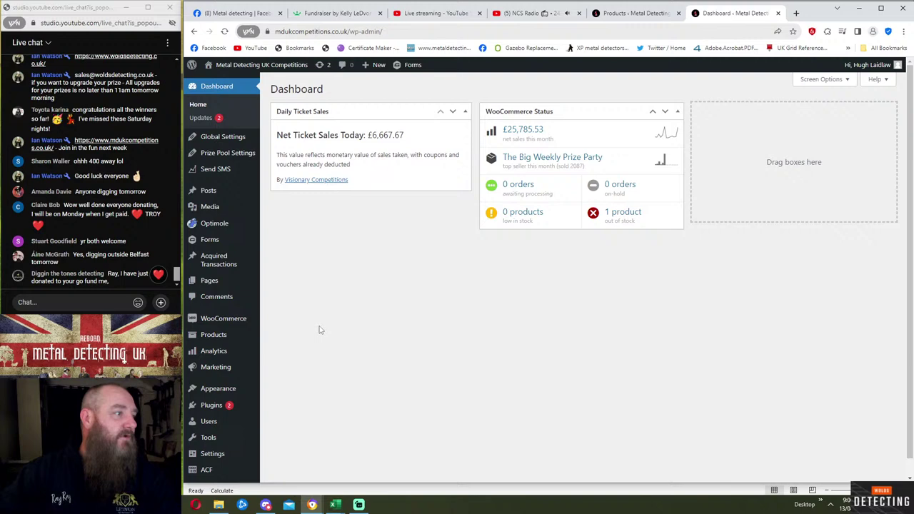
- In the mdukcompetitions.co.uk admin in Chrome, open the XP DEUS II AND ACCESSORIES product and download its ticket list as a csv file
left_click(213, 336)
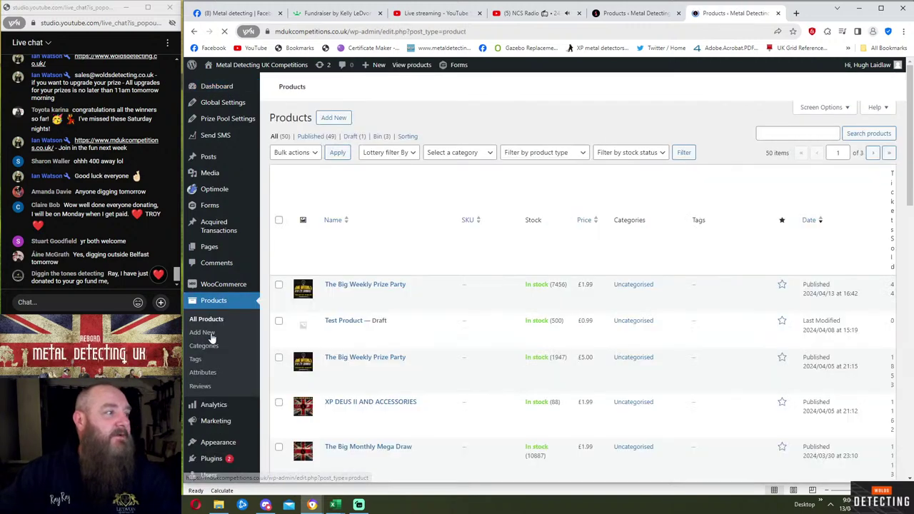
left_click(375, 402)
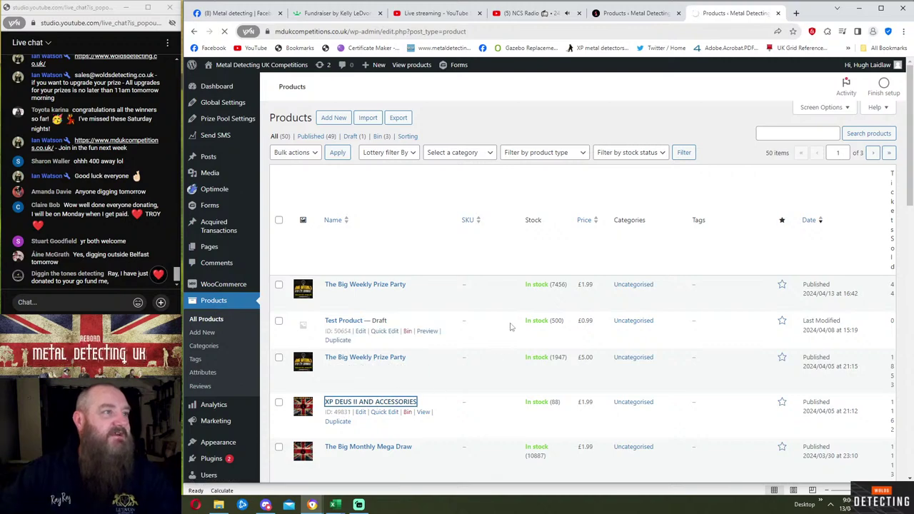
scroll(513, 328, "down", 15)
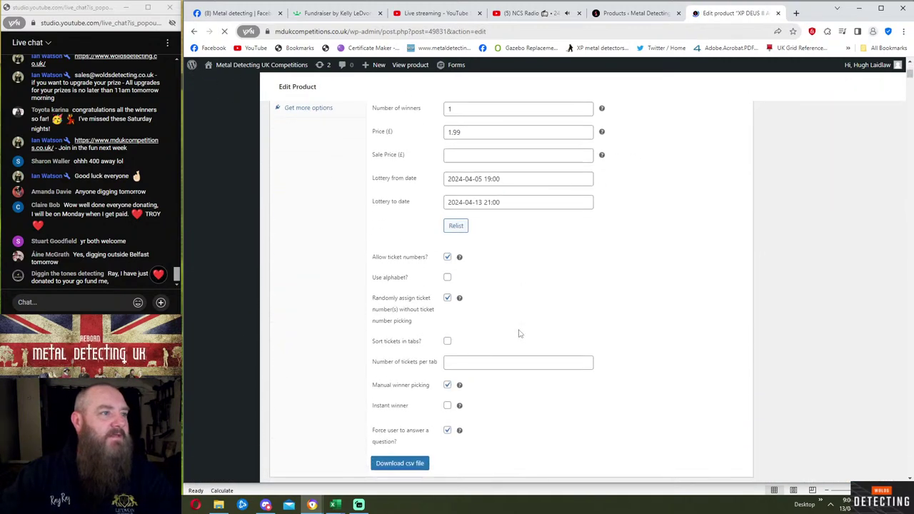
scroll(520, 333, "down", 5)
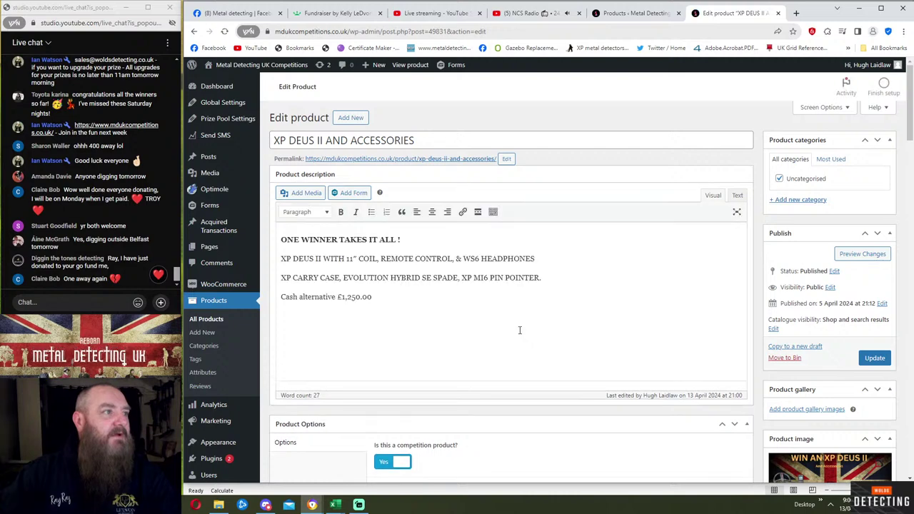
scroll(521, 332, "down", 5)
scroll(520, 332, "down", 15)
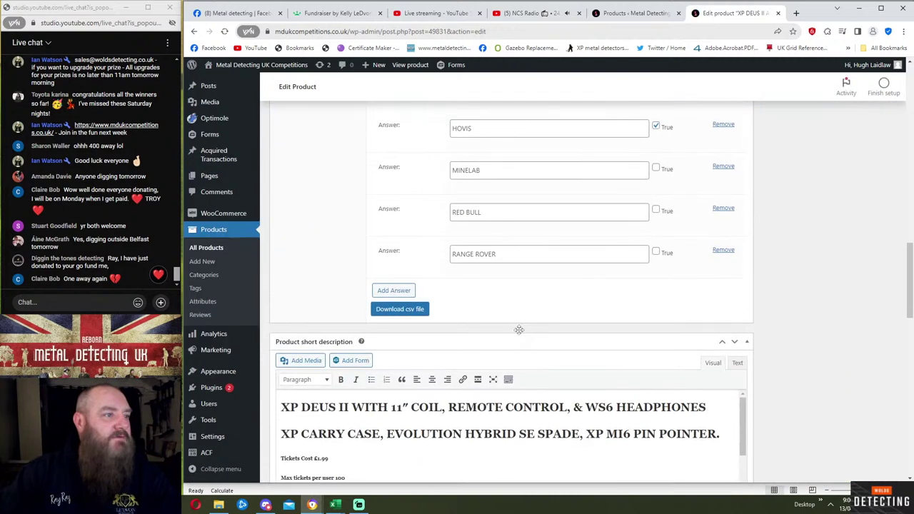
left_click(400, 270)
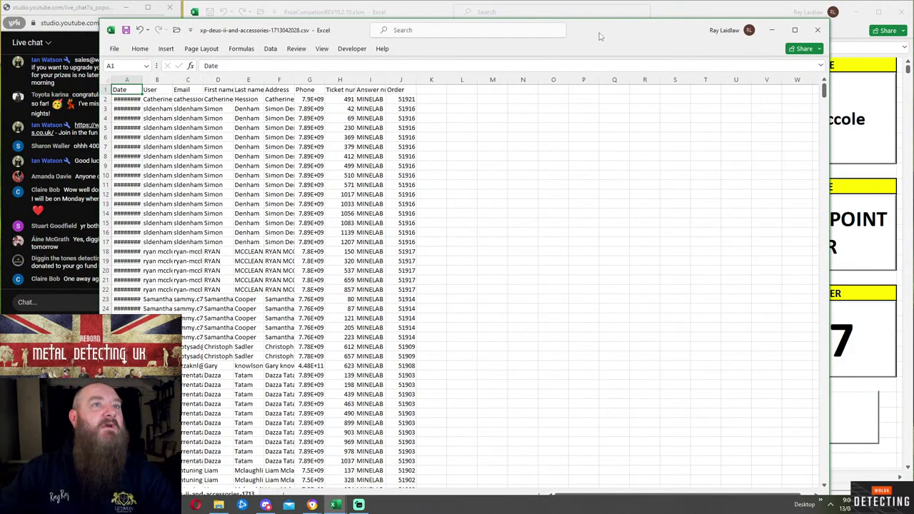
- Fit the exported XP DEUS II ticket csv to the main window area and widen its Date column to check the entry times
left_click_drag(600, 36, 683, 20)
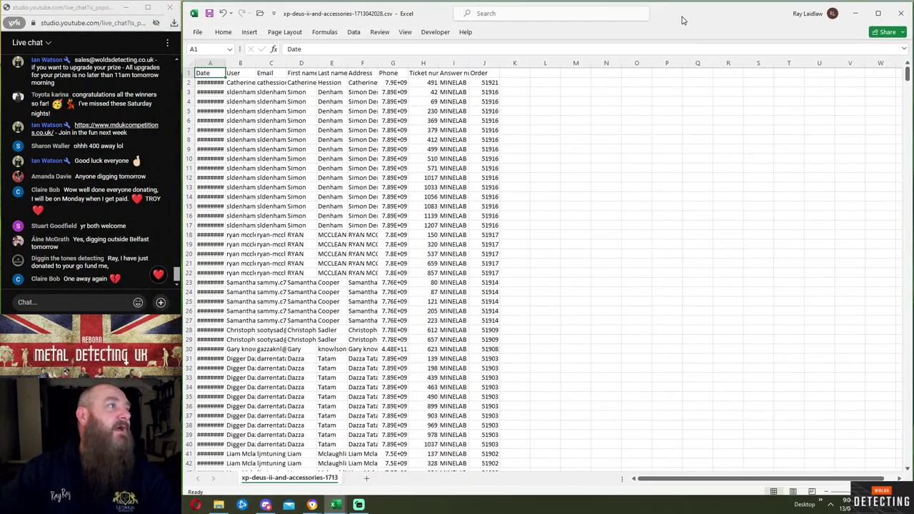
double_click(225, 64)
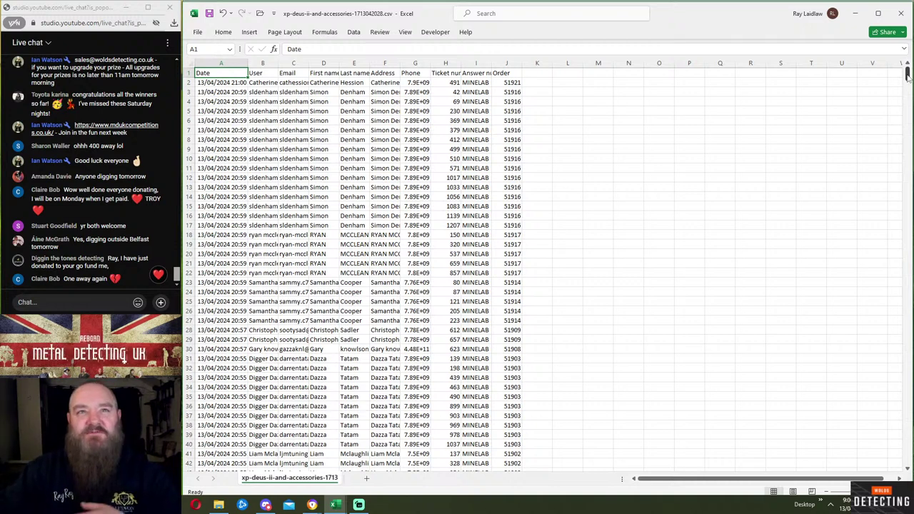
mouse_move(908, 75)
left_mouse_down()
mouse_move(905, 254)
mouse_move(880, 464)
mouse_move(907, 450)
mouse_move(907, 73)
left_mouse_up()
scroll(787, 407, "down", 2)
- Minimise the ticket csv and draw the USB DIGITAL MICROSCOPE 4.3” winner in the draw workbook, showing the winning ticket's row
left_click(856, 13)
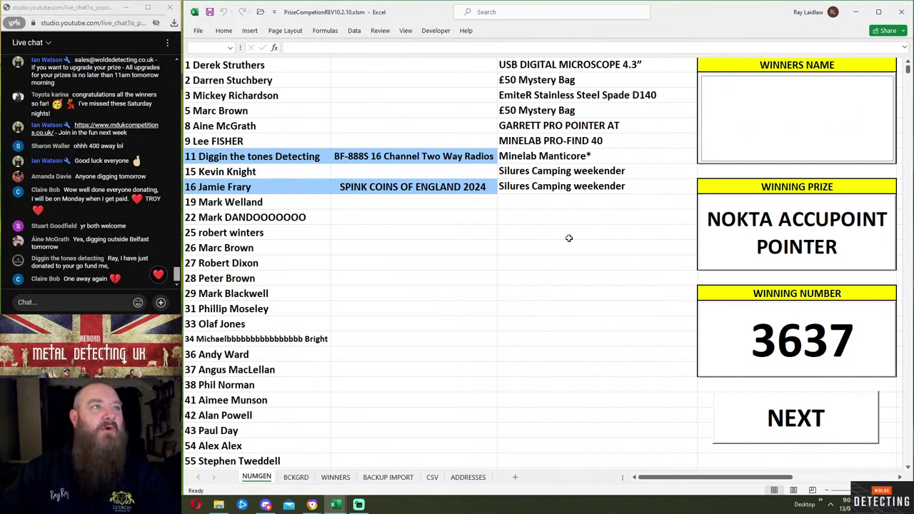
left_click(766, 427)
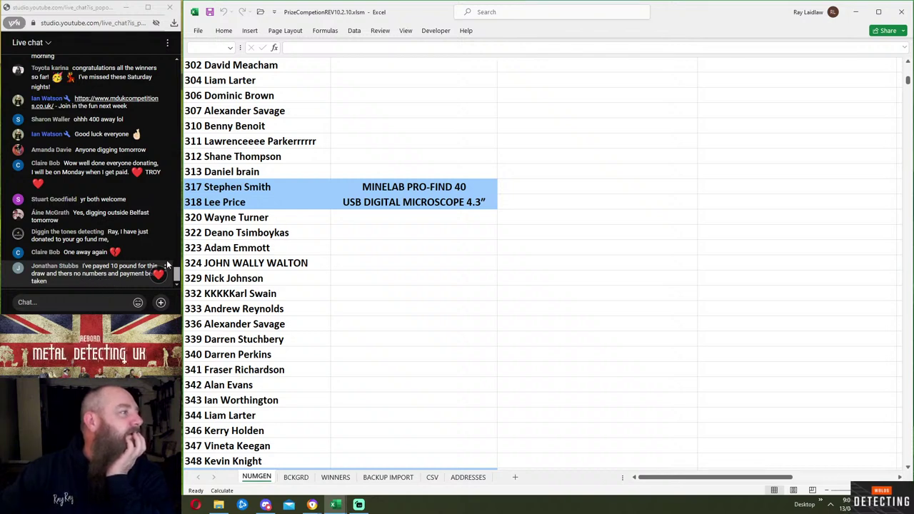
- Search the NUMGEN entrants list for the surname of the chat member reporting missing numbers, and step through every match twice
left_click(454, 282)
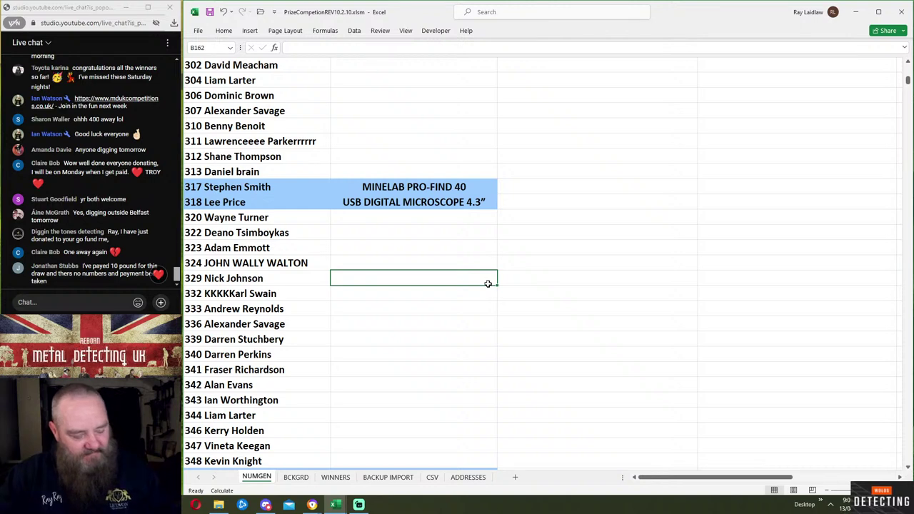
key("ctrl+f")
key("BackSpace")
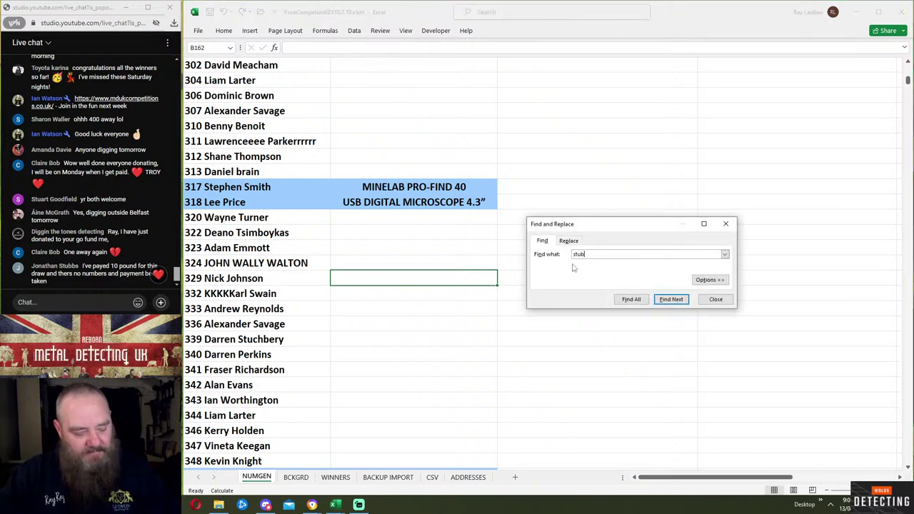
left_click(670, 301)
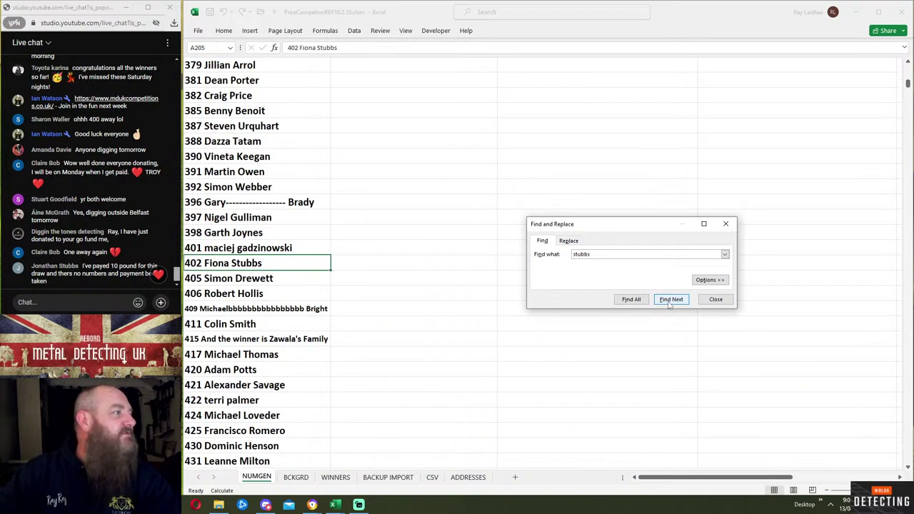
left_click(669, 301)
left_click(670, 301)
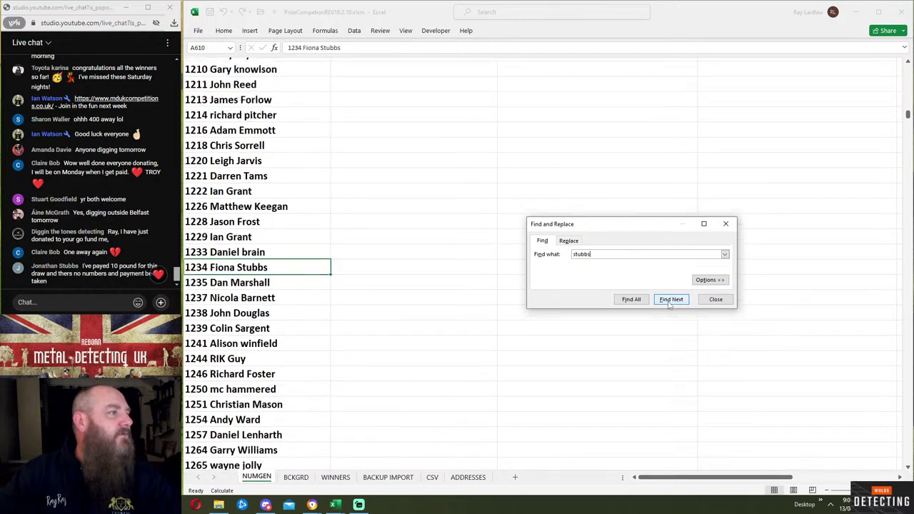
left_click(669, 301)
left_click(669, 301)
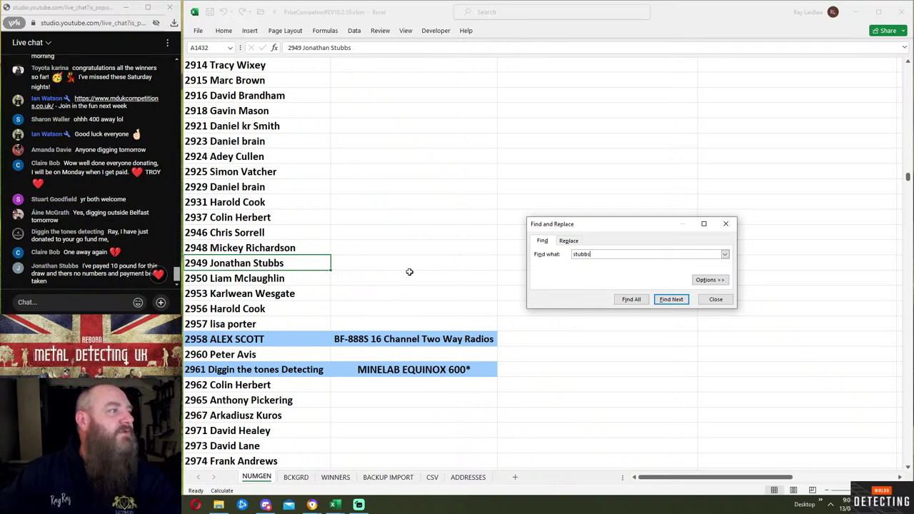
left_click(673, 300)
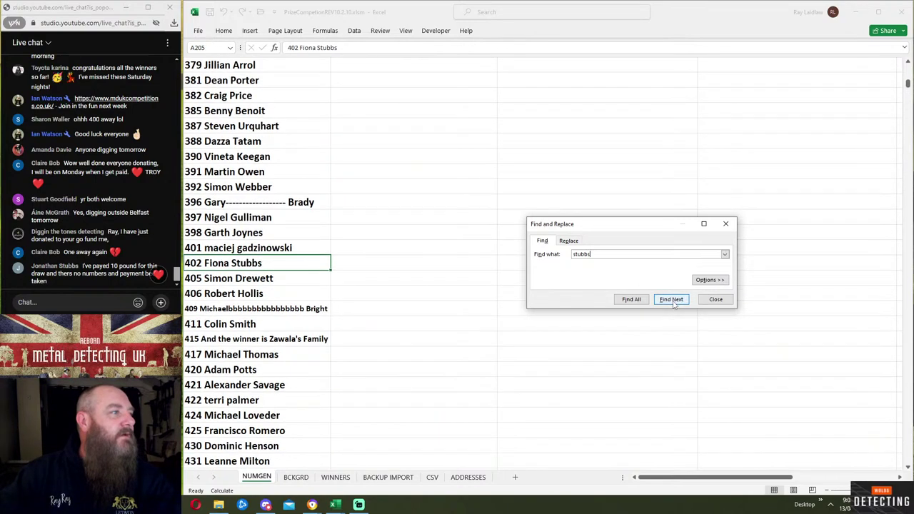
left_click(673, 300)
left_click(673, 300)
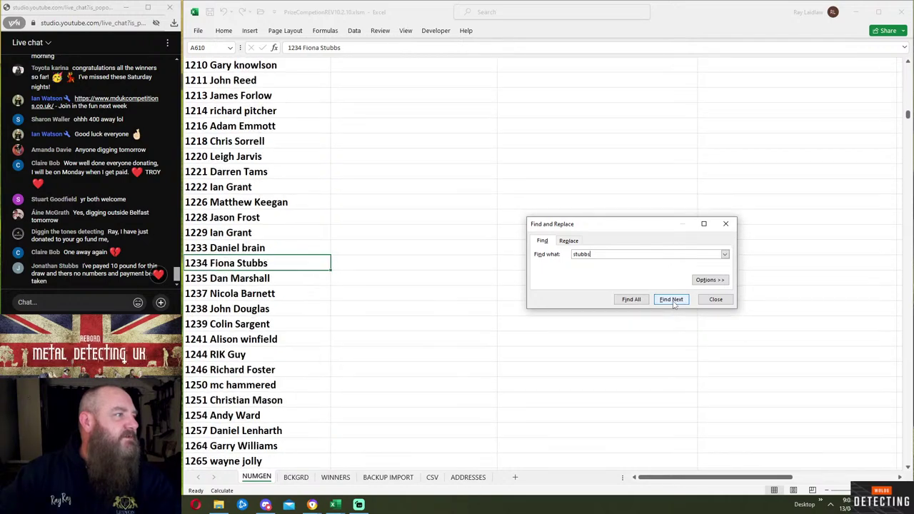
left_click(673, 300)
left_click(673, 300)
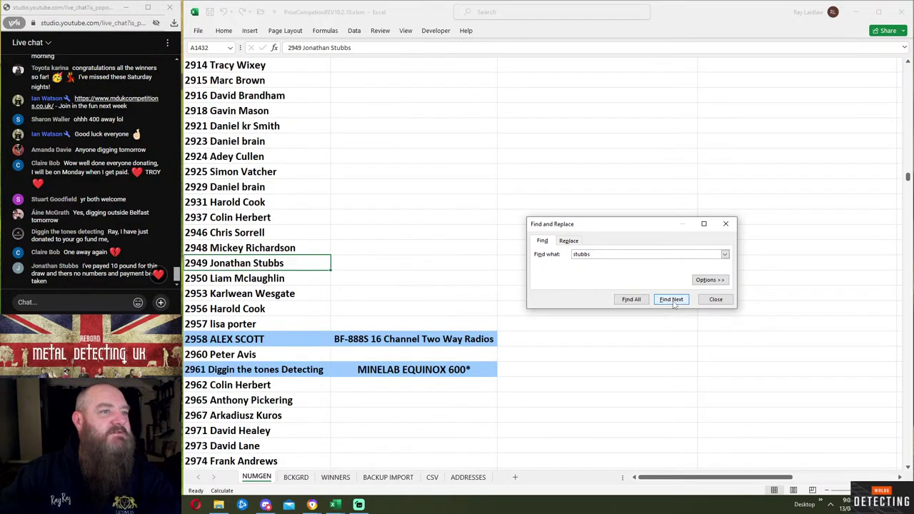
- List all matches for the surname, enlarge the results window to show full values, and check the chat member's two ticket entries
left_click(636, 303)
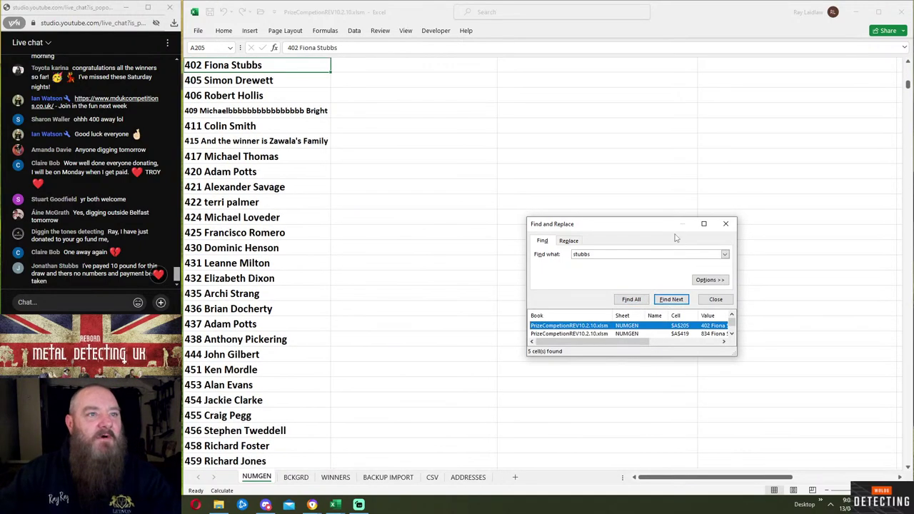
left_click_drag(670, 217, 670, 60)
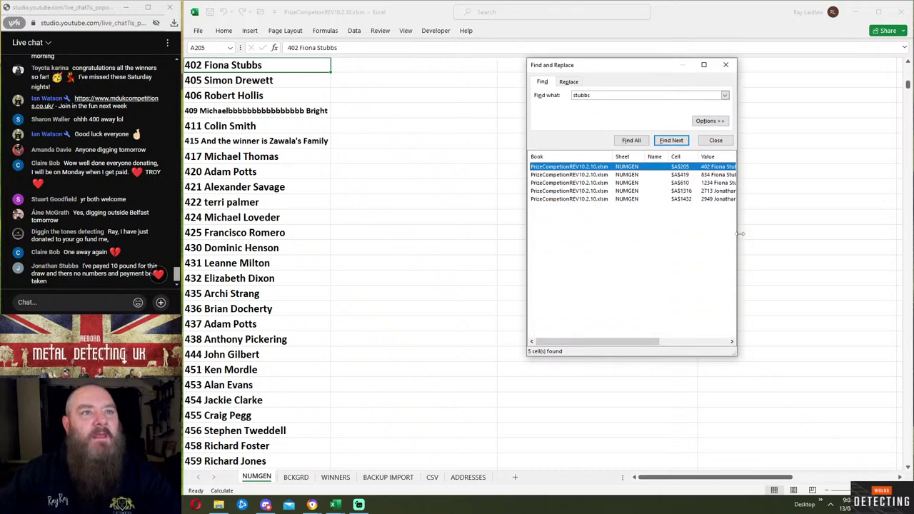
left_click_drag(741, 234, 838, 233)
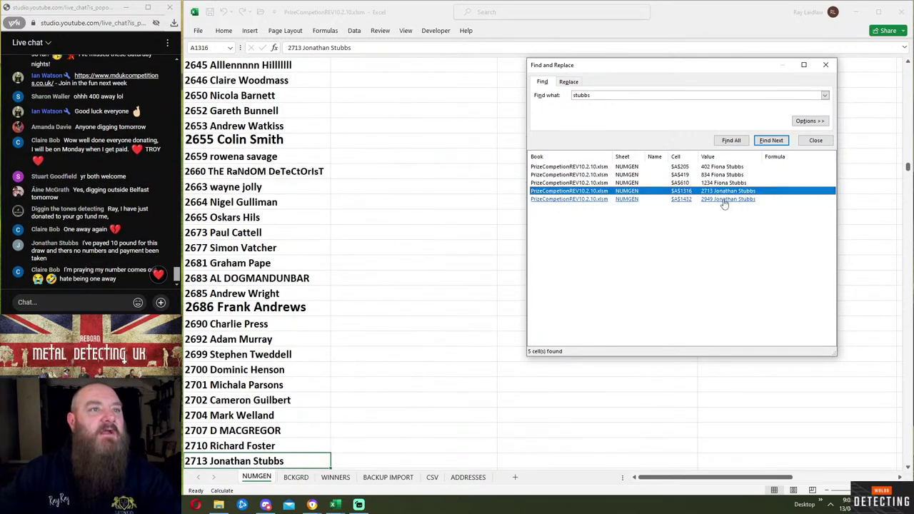
left_click(736, 200)
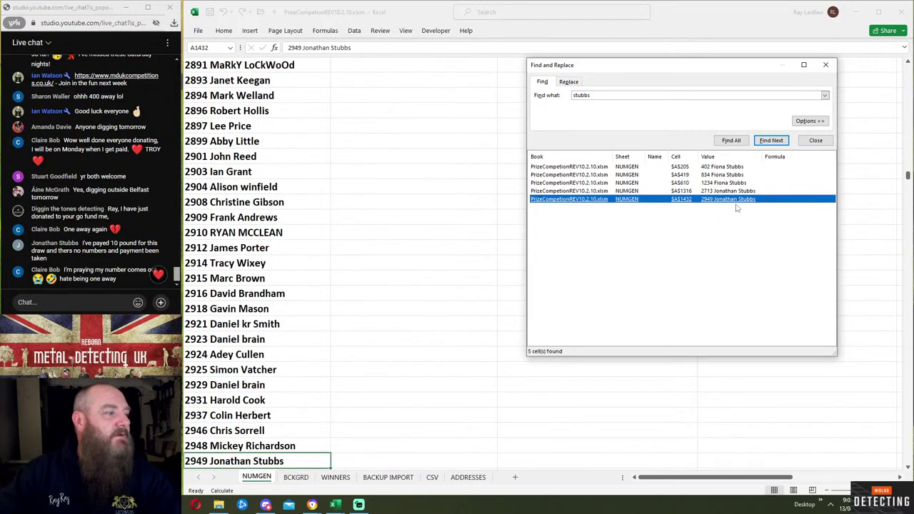
- Close the search window and return to the draw display to reveal the microscope winner's name
left_click(826, 64)
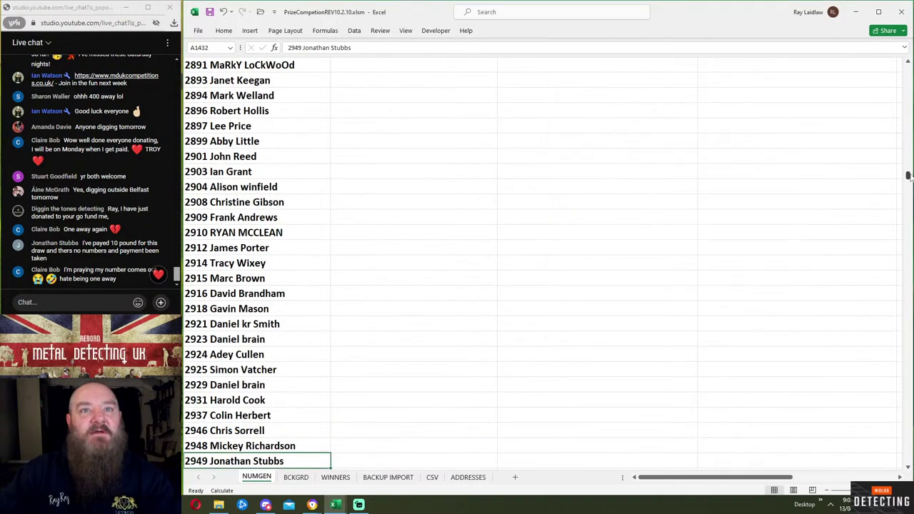
key("ctrl+shift+n")
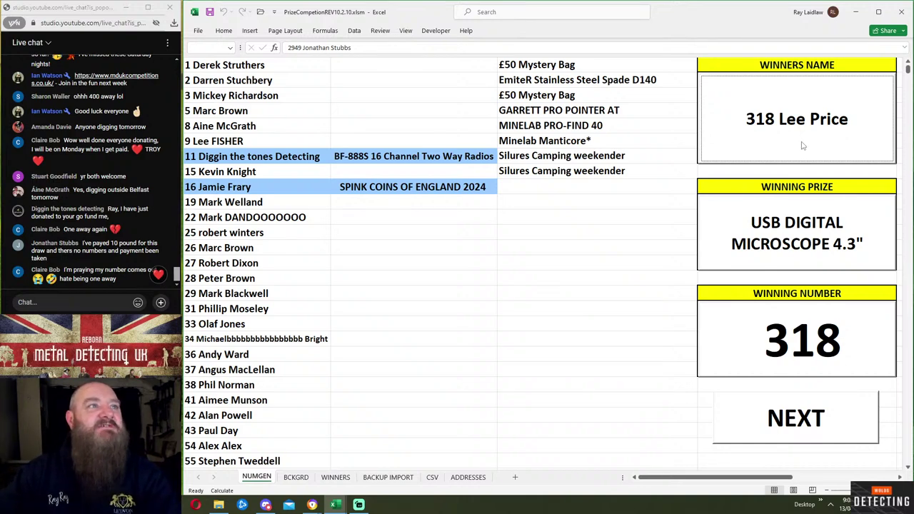
- Draw the £50 Mystery Bag winner, show the winning ticket's row in the entrants list, and return to the draw display
left_click(787, 420)
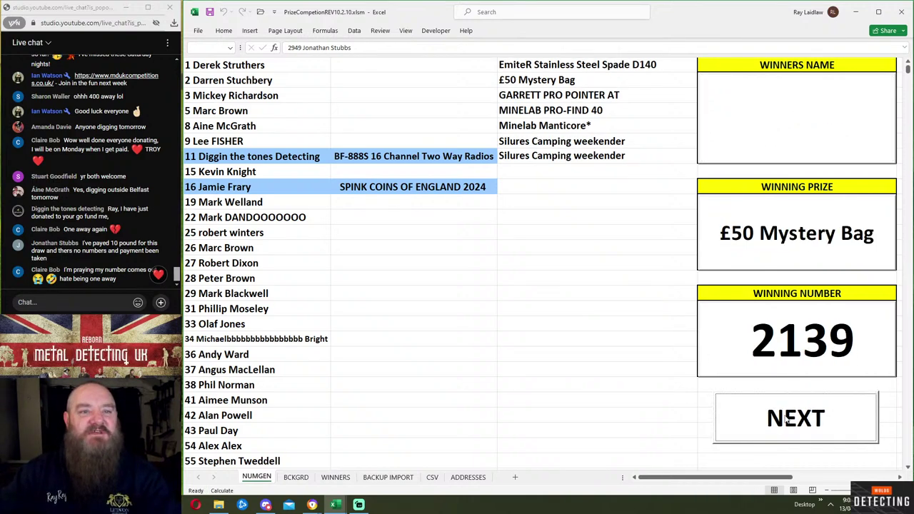
left_click_drag(909, 68, 909, 145)
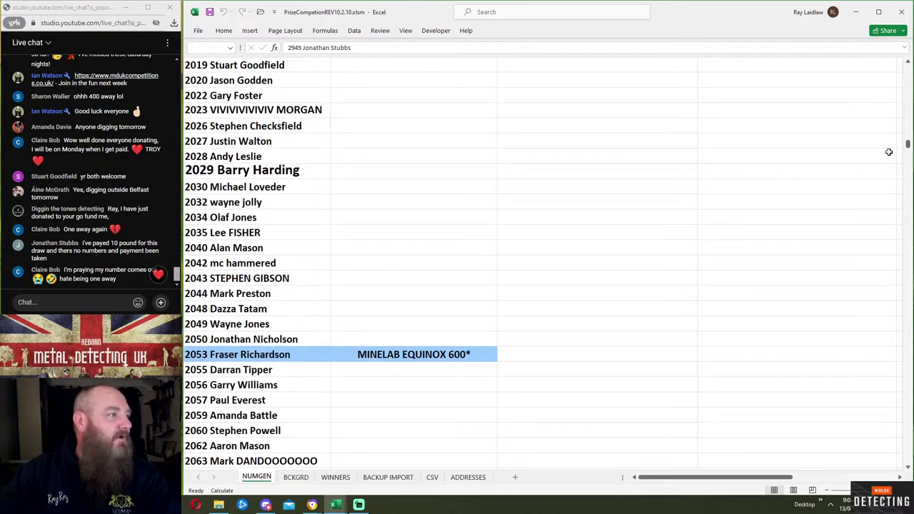
scroll(705, 227, "down", 14)
scroll(709, 235, "down", 1)
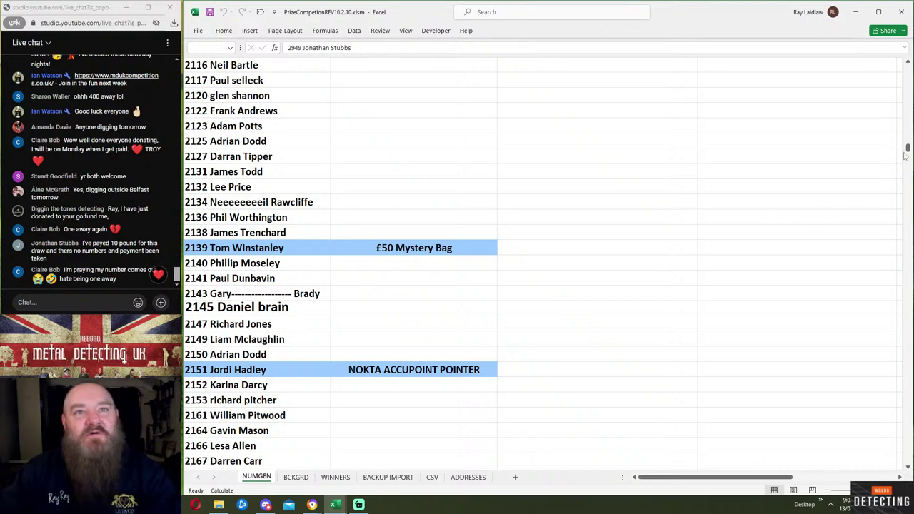
left_click_drag(906, 155, 906, 66)
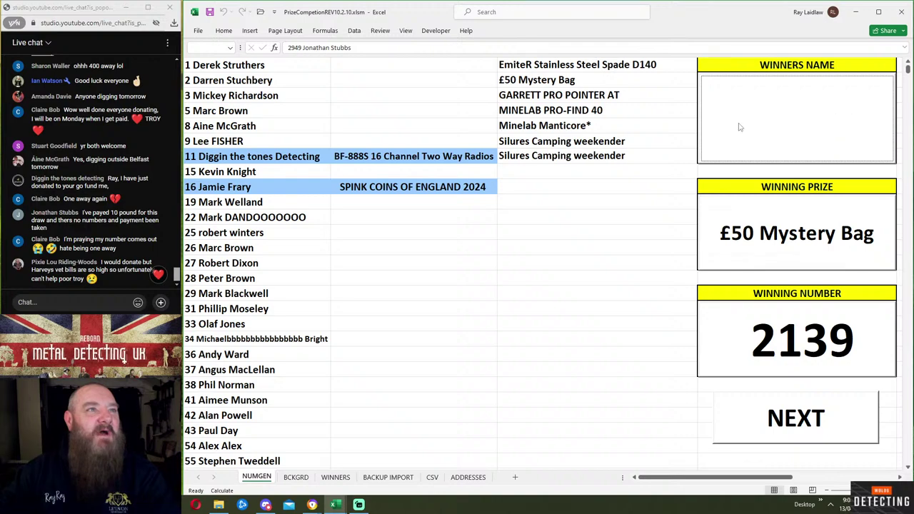
- Draw the EmiteR Stainless Steel Spade D140 winner, locate the winning ticket's row, and point out the neighbouring tickets and the winning entry
left_click(787, 427)
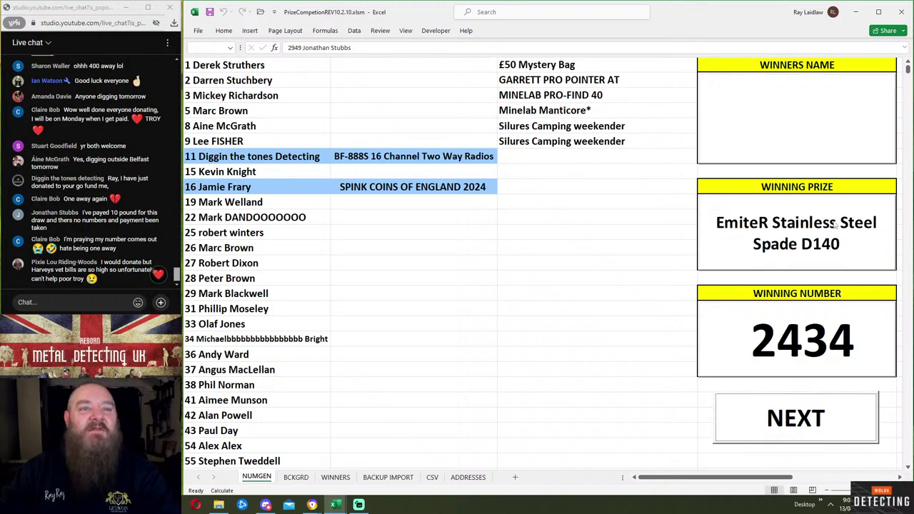
left_click_drag(909, 69, 901, 164)
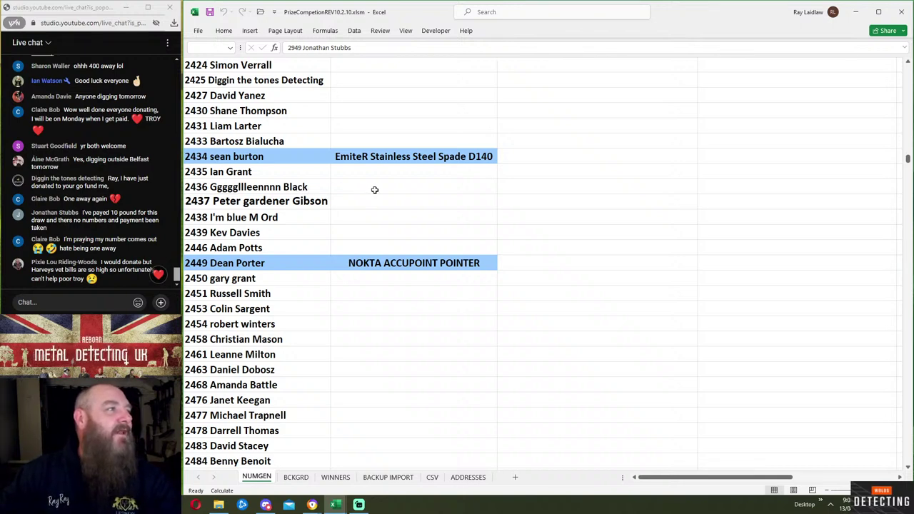
left_click(320, 189)
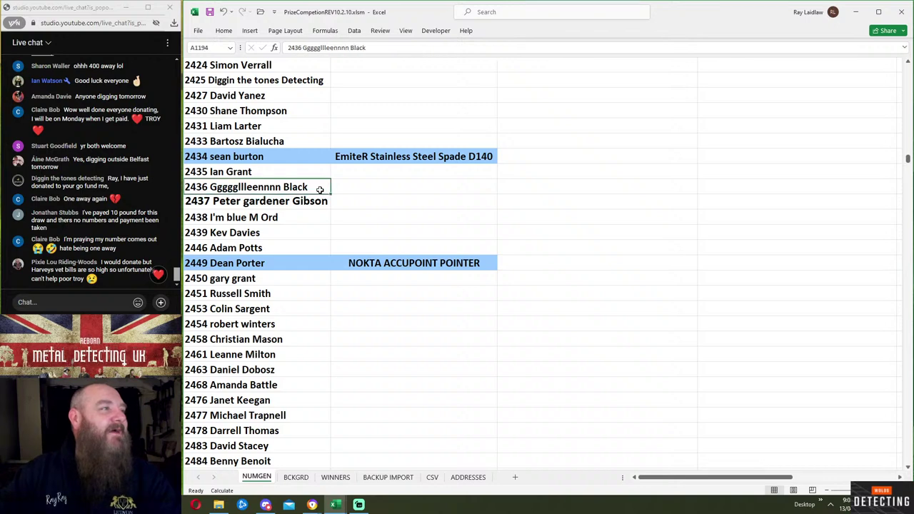
left_click(330, 199)
left_click_drag(332, 194, 307, 126)
left_click(308, 126)
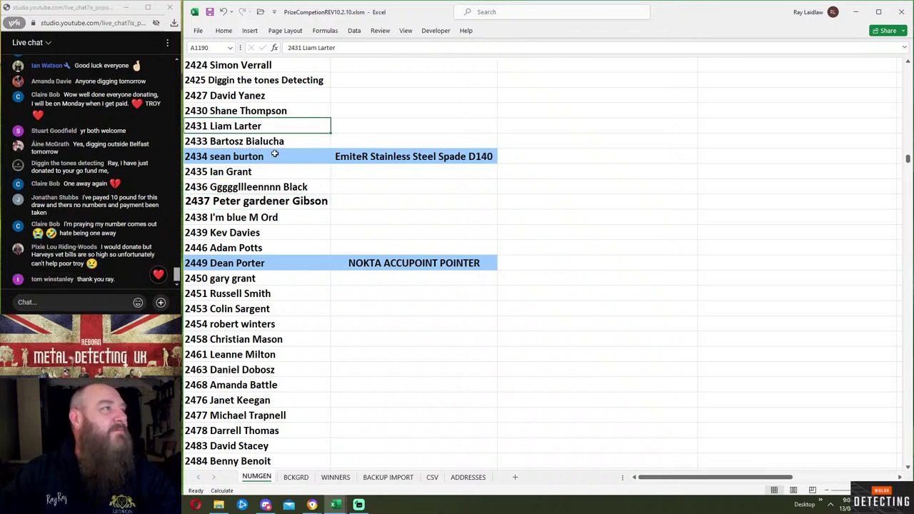
left_click(276, 113)
left_click(270, 158)
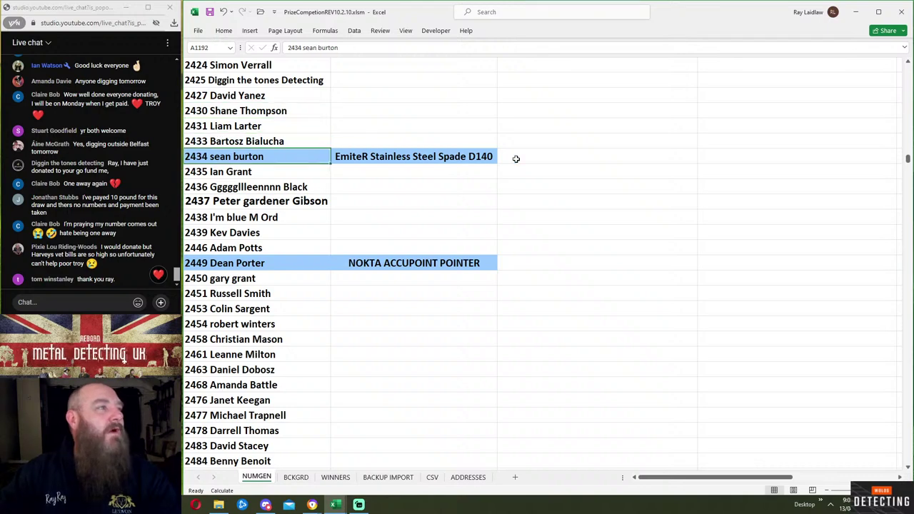
- Return to the draw display, reveal the spade winner's name, and clear the name display
left_click_drag(907, 159, 885, 65)
left_click(861, 97)
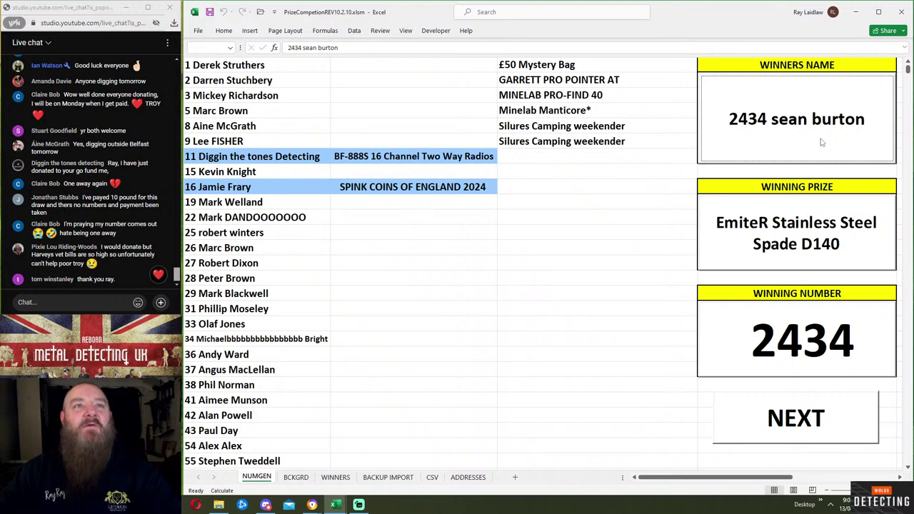
left_click(821, 141)
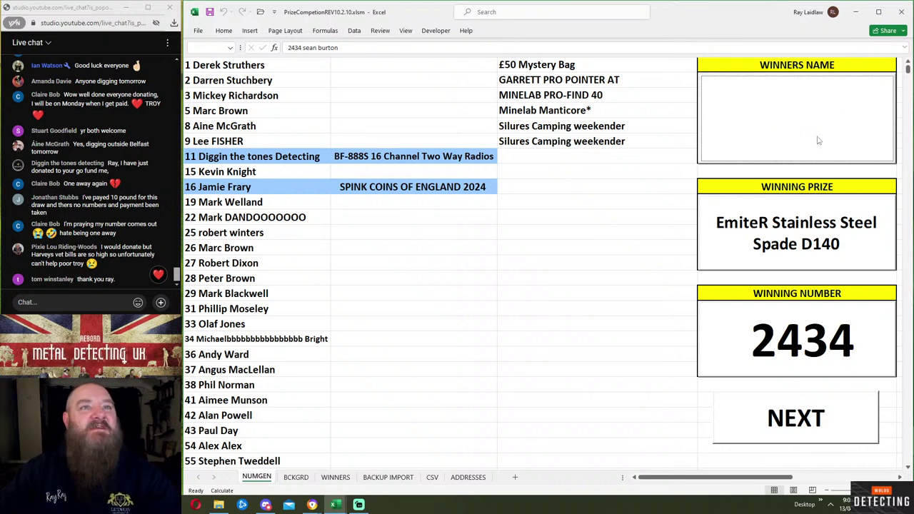
- Draw the next £50 Mystery Bag winner, then find and select the winning ticket's entry in the NUMGEN list
left_click(819, 415)
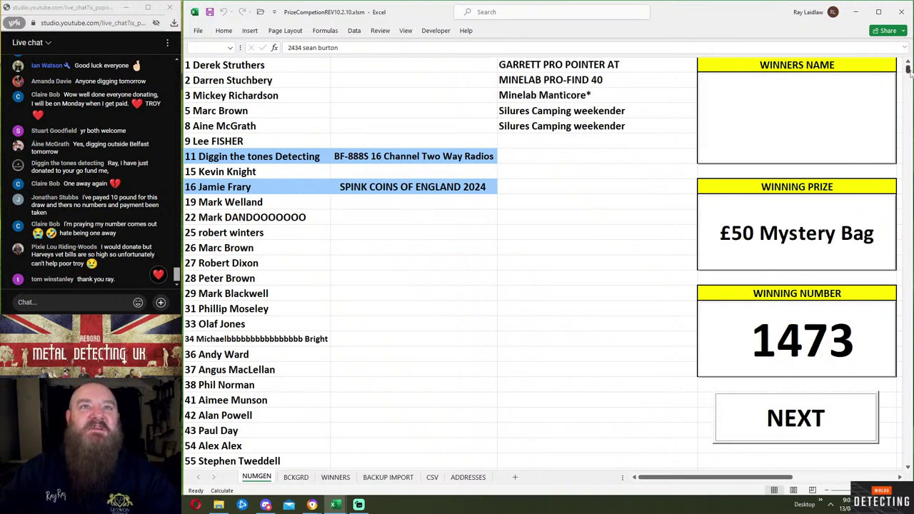
left_click_drag(908, 70, 908, 114)
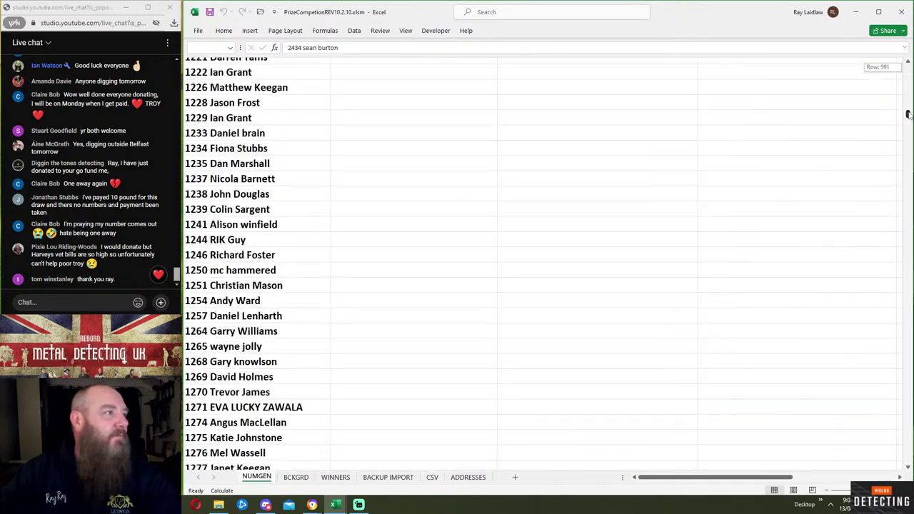
scroll(750, 228, "up", 8)
scroll(750, 232, "down", 20)
scroll(754, 237, "down", 20)
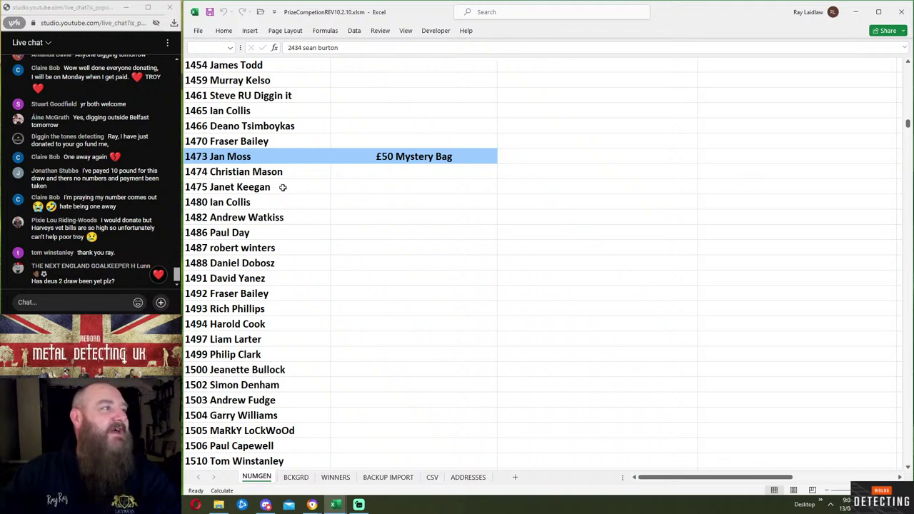
left_click(257, 156)
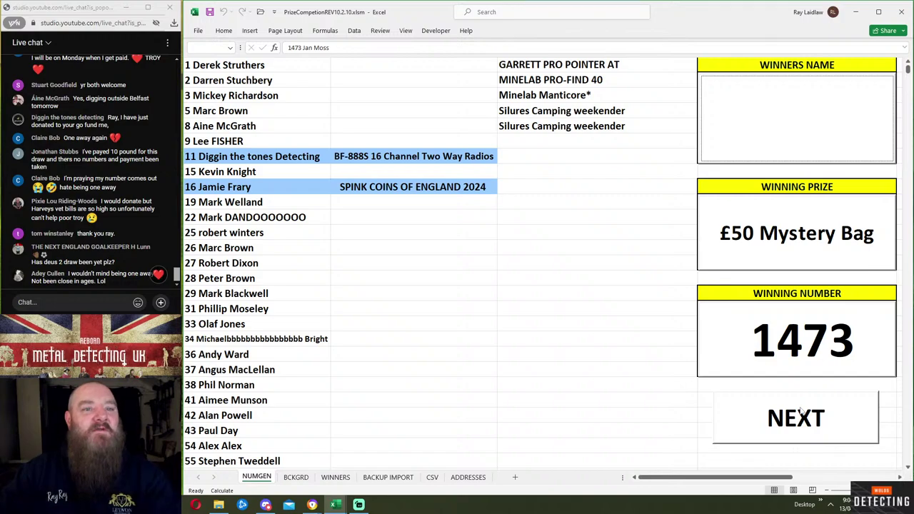
- Draw the GARRETT PRO POINTER AT winner and show its row, selecting the two tickets just below and the winning entry
left_click(801, 410)
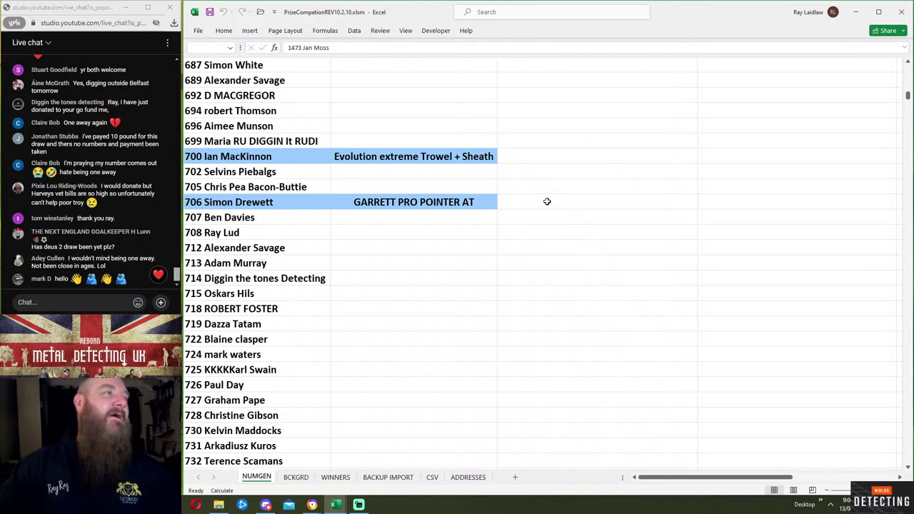
left_click(259, 218)
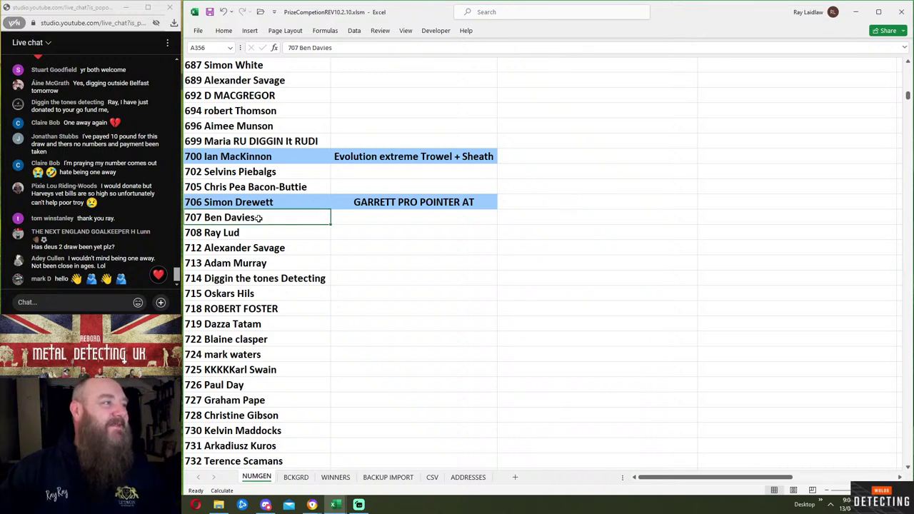
left_click(290, 230)
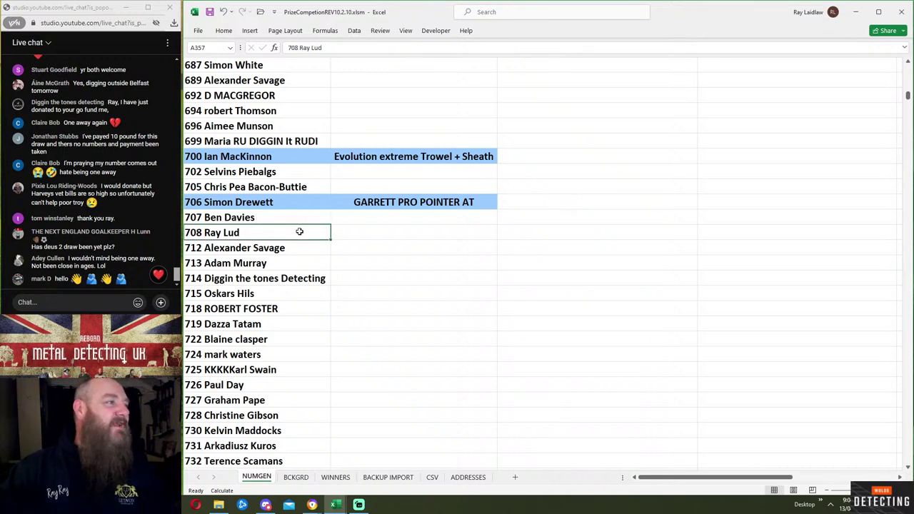
left_click(284, 206)
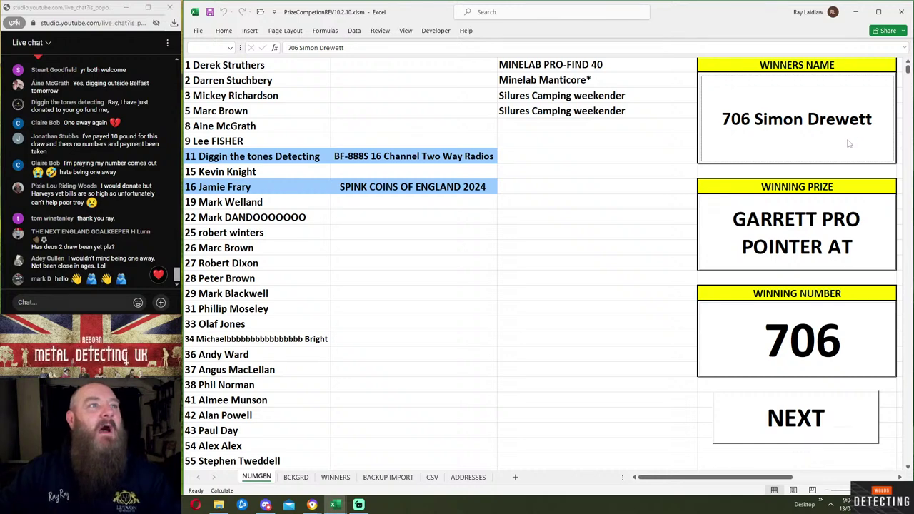
- Draw the MINELAB PRO-FIND 40 winner, show the winning ticket's row, and reveal the winner's name on the draw display
left_click(792, 433)
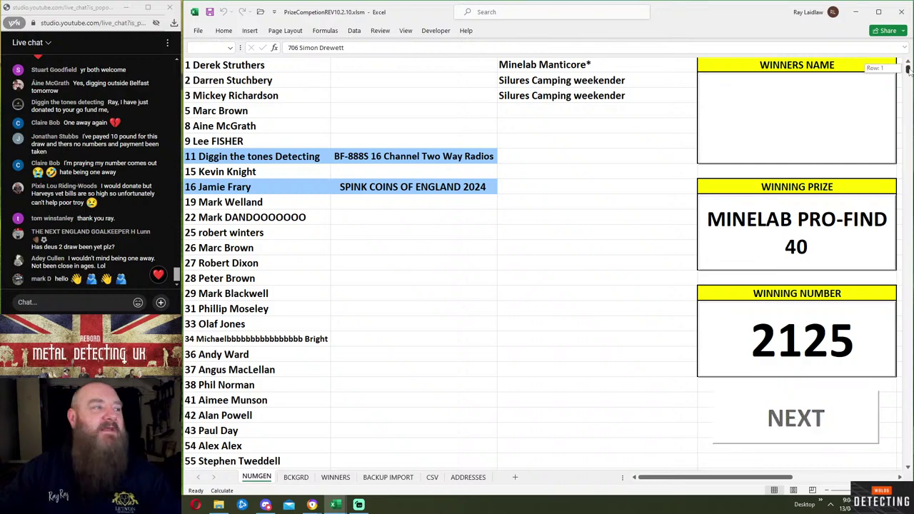
left_click_drag(908, 68, 875, 142)
scroll(594, 179, "down", 20)
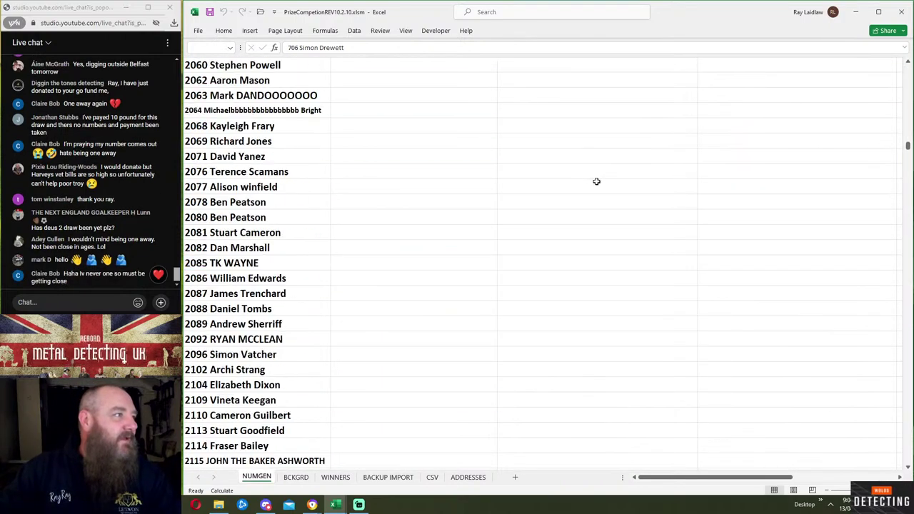
scroll(598, 182, "down", 1)
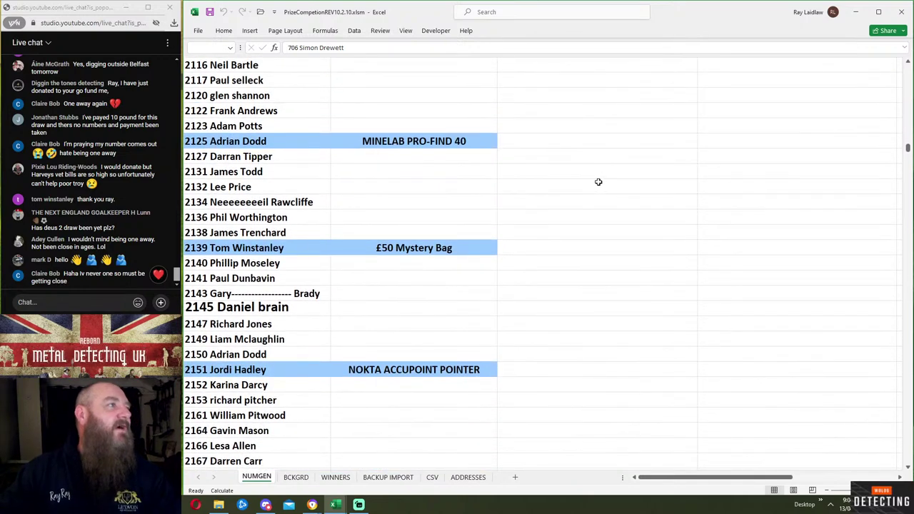
scroll(603, 183, "up", 1)
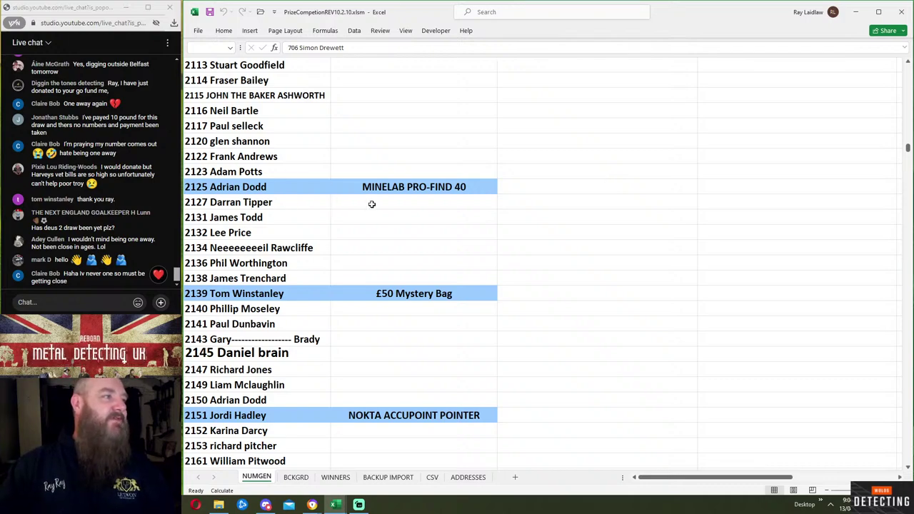
left_click_drag(908, 148, 848, 100)
left_click(848, 100)
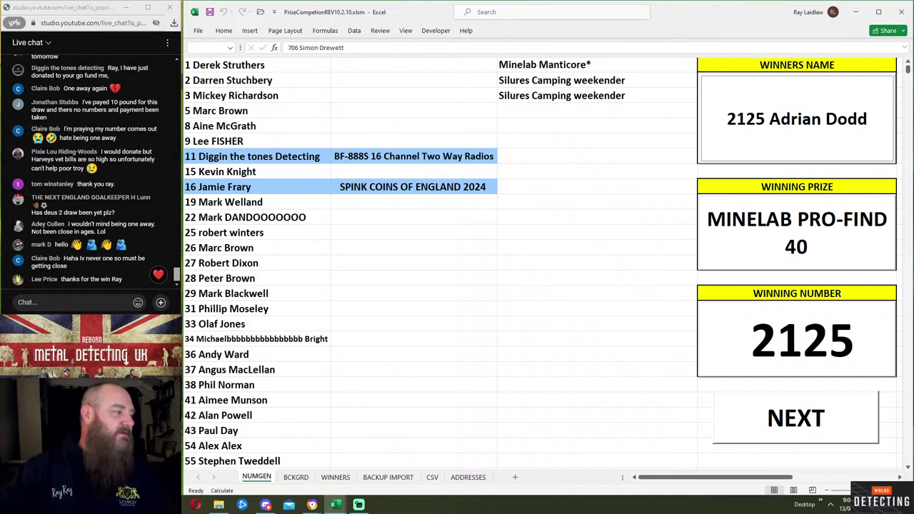
key("super")
type("ex")
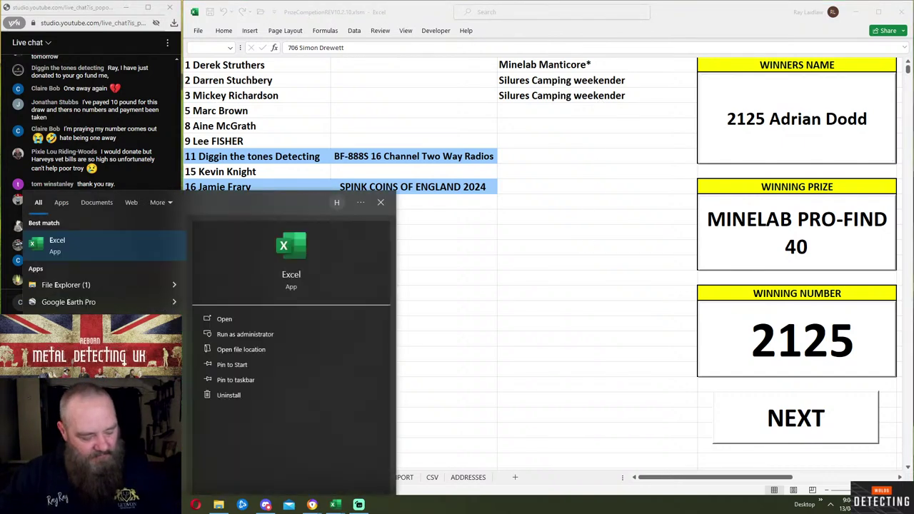
type("cel")
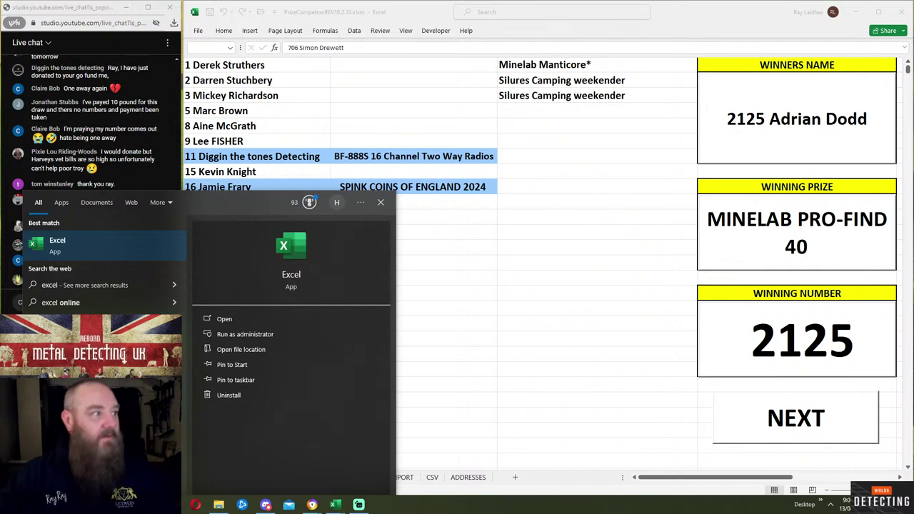
key("Escape")
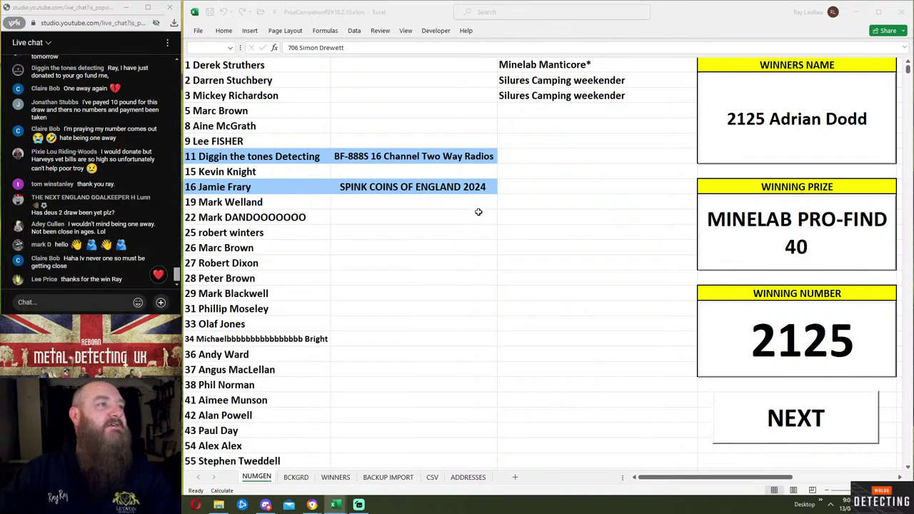
left_click(520, 223)
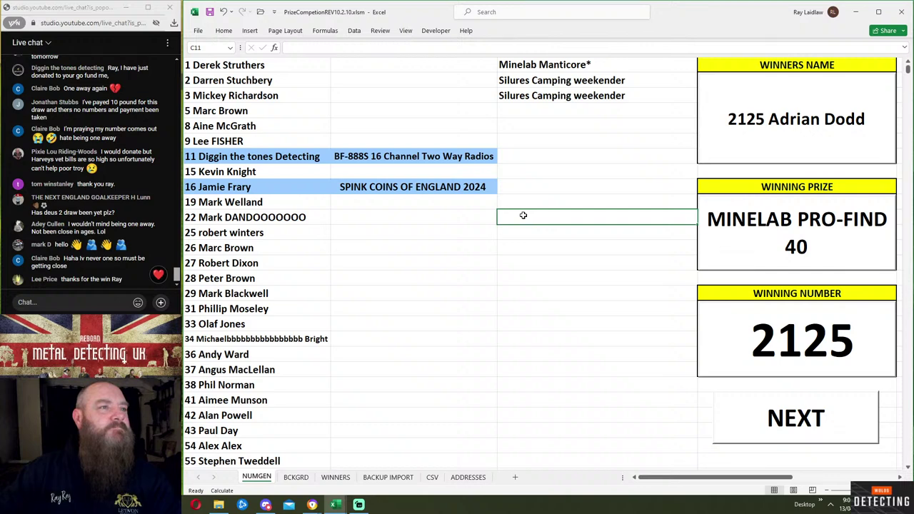
- Create a blank workbook and copy the First name and Last name columns from the xp-deus-ii-and-accessories csv
key("ctrl+n")
left_click_drag(571, 24, 742, 11)
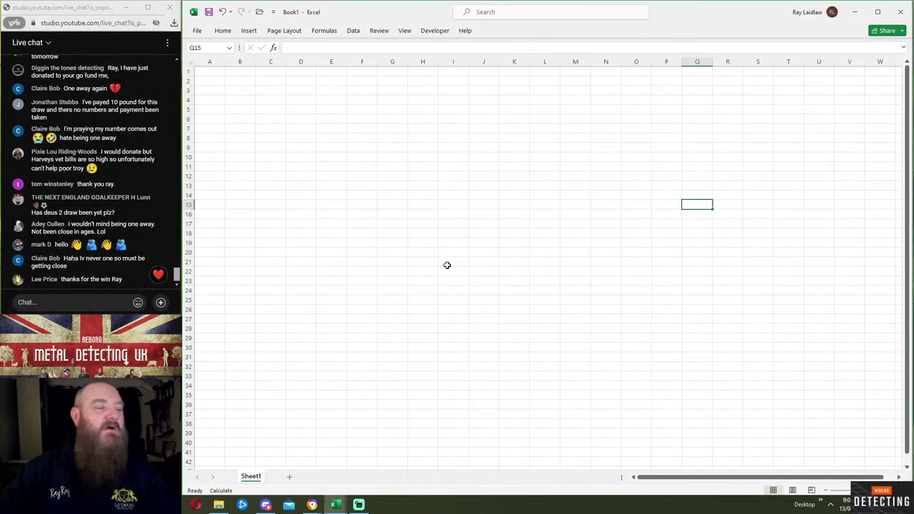
left_click(335, 505)
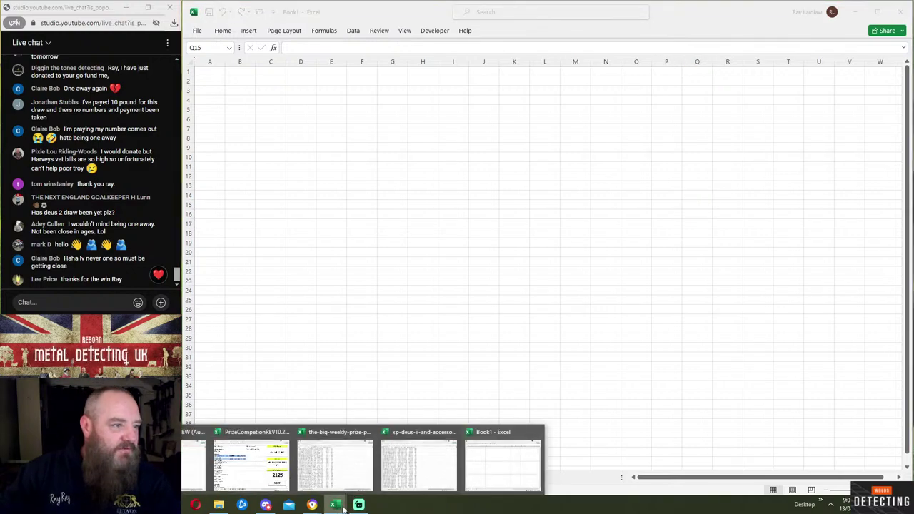
left_click(419, 465)
left_click(322, 64)
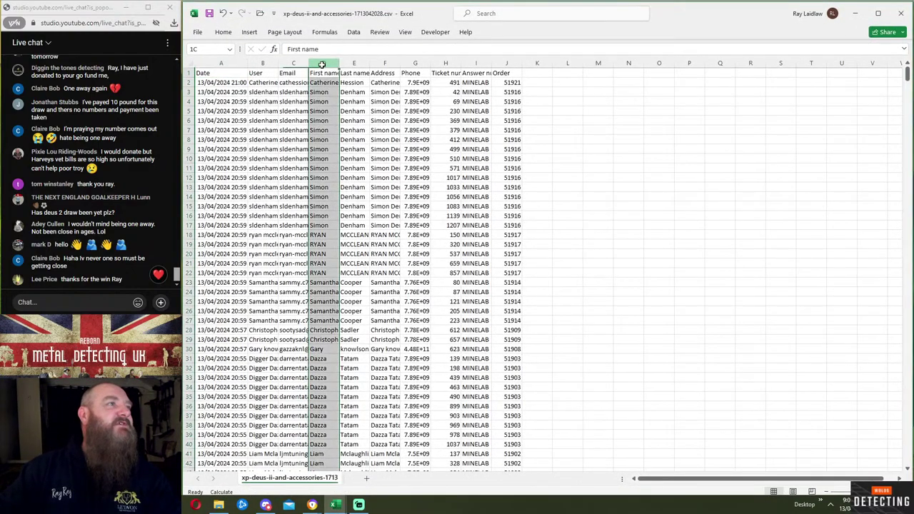
left_click_drag(322, 64, 354, 64)
right_click(352, 65)
left_click(381, 101)
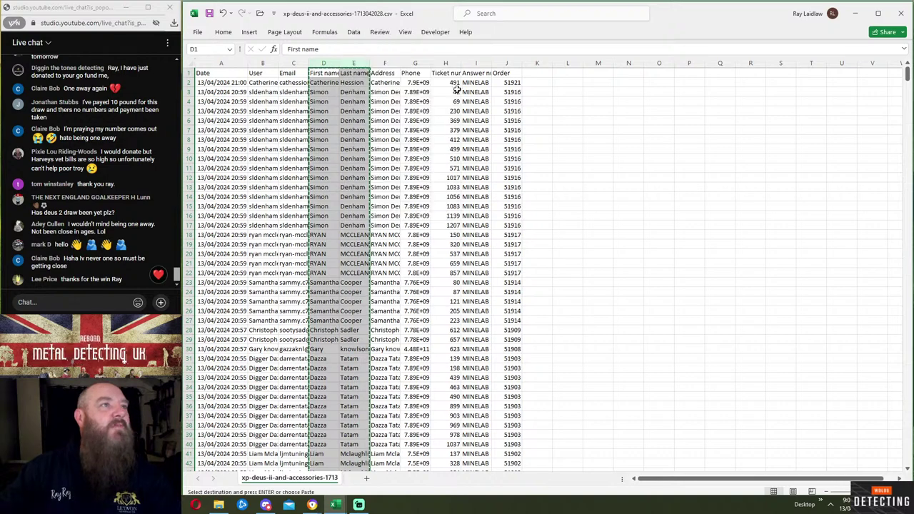
- Paste the copied name columns into the blank workbook, starting at column A
key("alt+Tab")
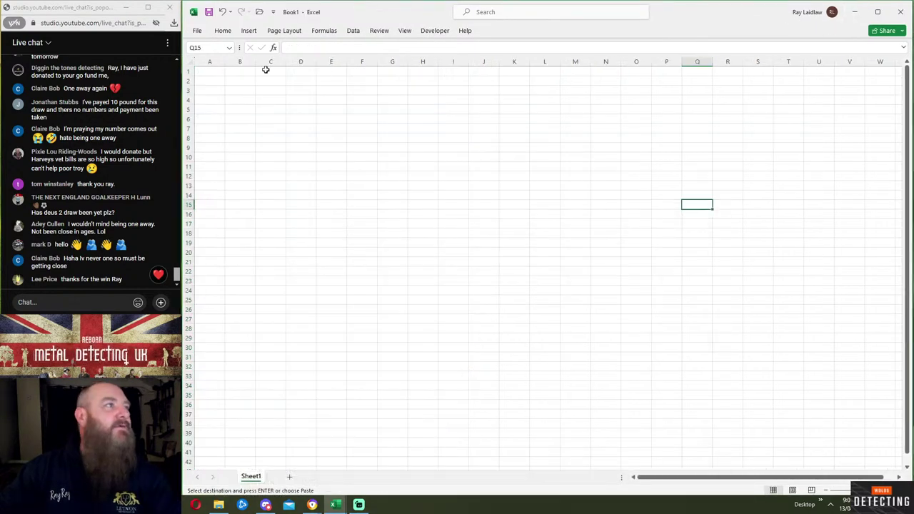
left_click(219, 62)
right_click(219, 62)
left_click(237, 125)
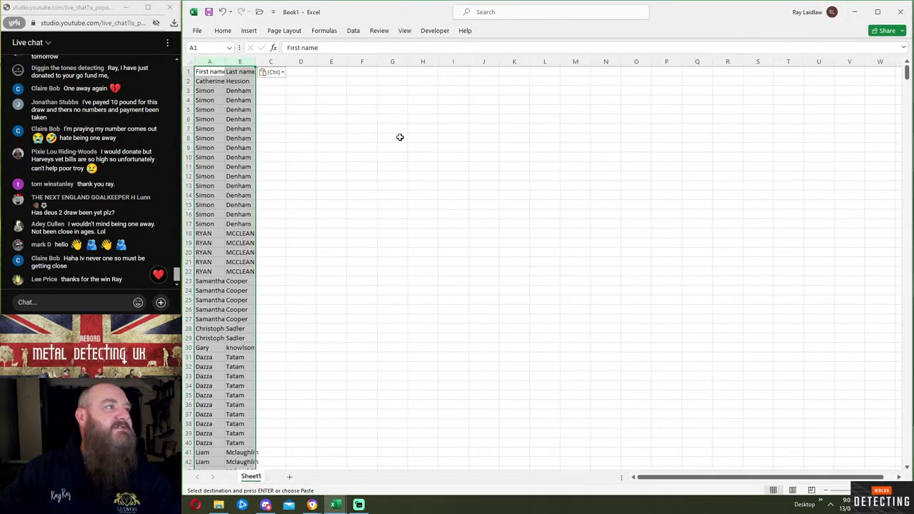
- Copy the Ticket number column from the xp-deus-ii-and-accessories csv
mouse_move(334, 505)
left_click(412, 475)
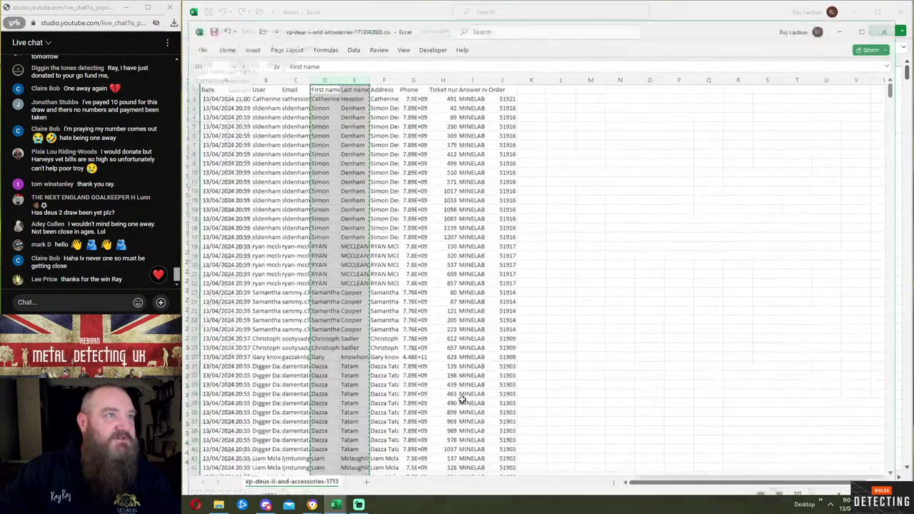
left_click(446, 63)
right_click(448, 65)
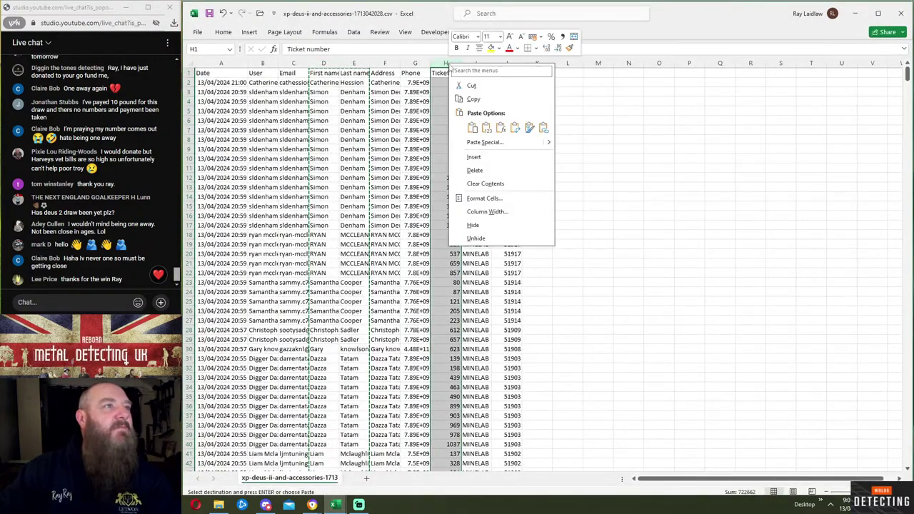
left_click(473, 98)
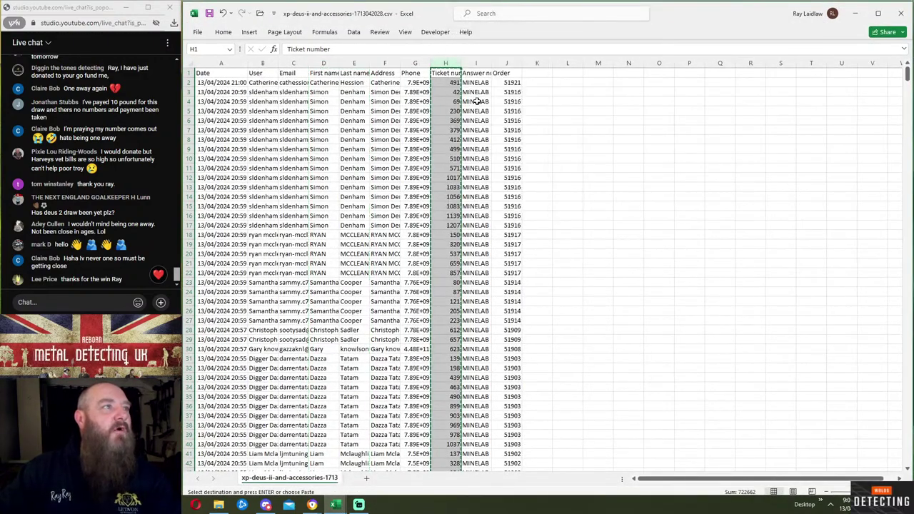
- Paste the copied ticket numbers into column C of the new workbook, beside the entrants' names
left_click(855, 13)
left_click(270, 61)
right_click(270, 63)
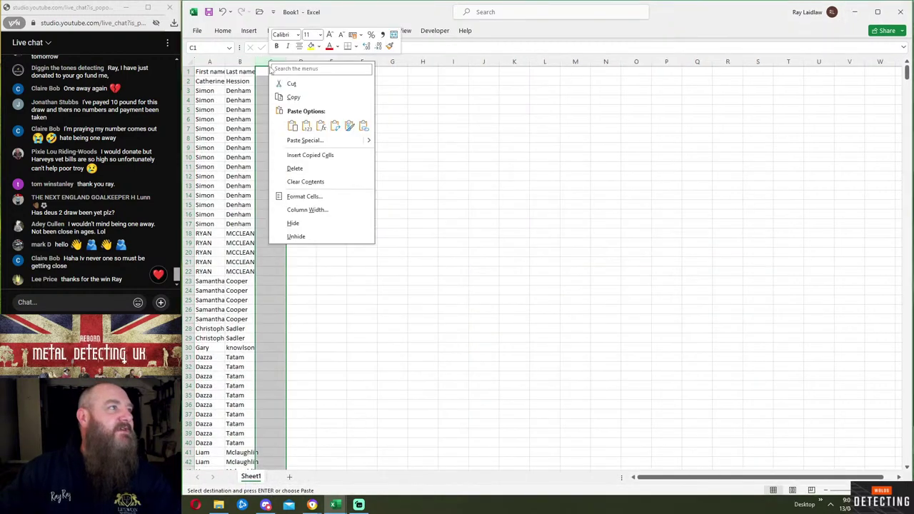
left_click(293, 126)
left_click(449, 119)
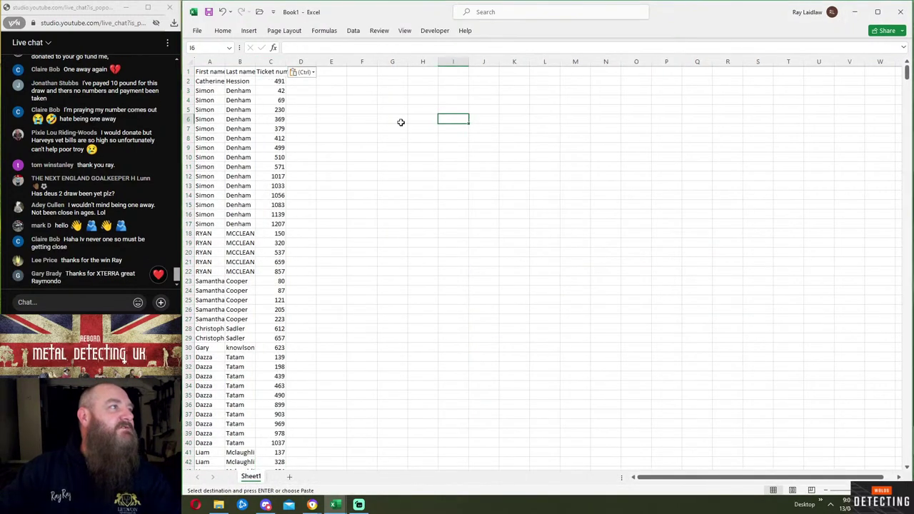
- Delete the header row above the entrants' names and ticket numbers
left_click(190, 71)
right_click(190, 71)
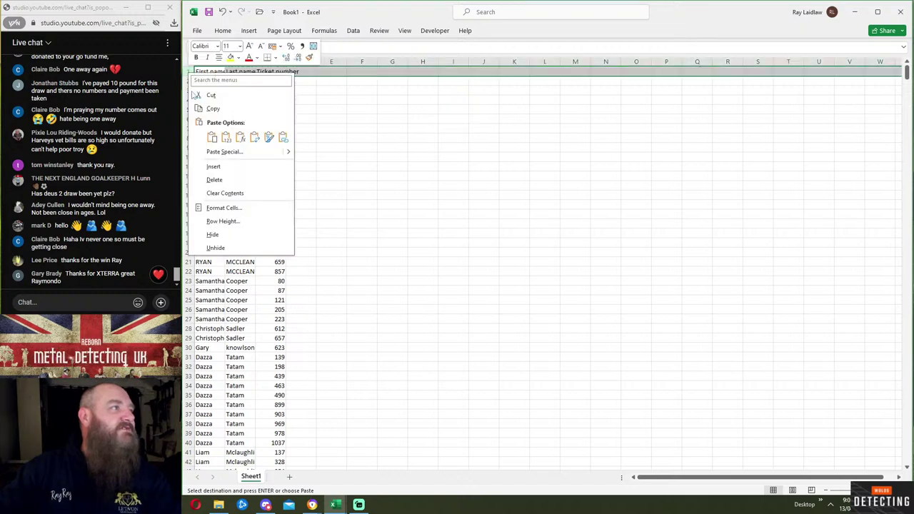
left_click(214, 179)
left_click(422, 138)
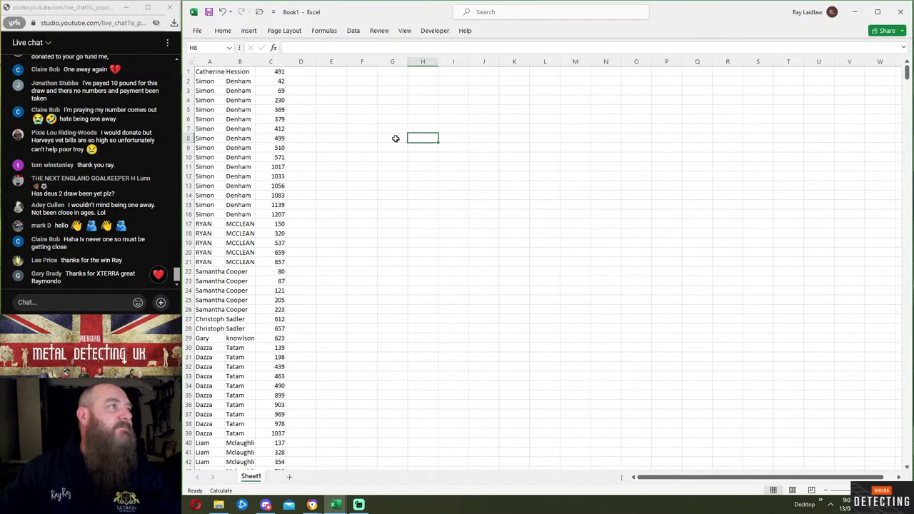
- Sort columns A to C by the ticket numbers in column C, from smallest to largest
left_click(214, 62)
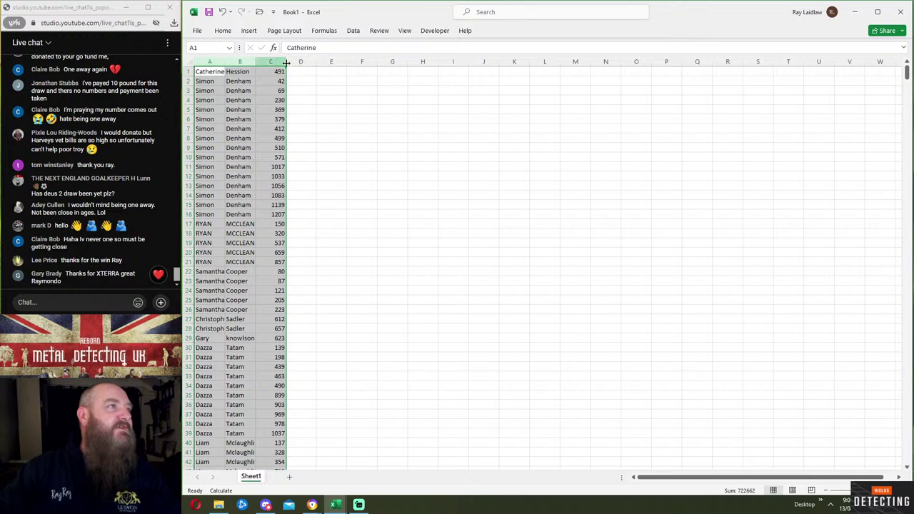
left_click(353, 30)
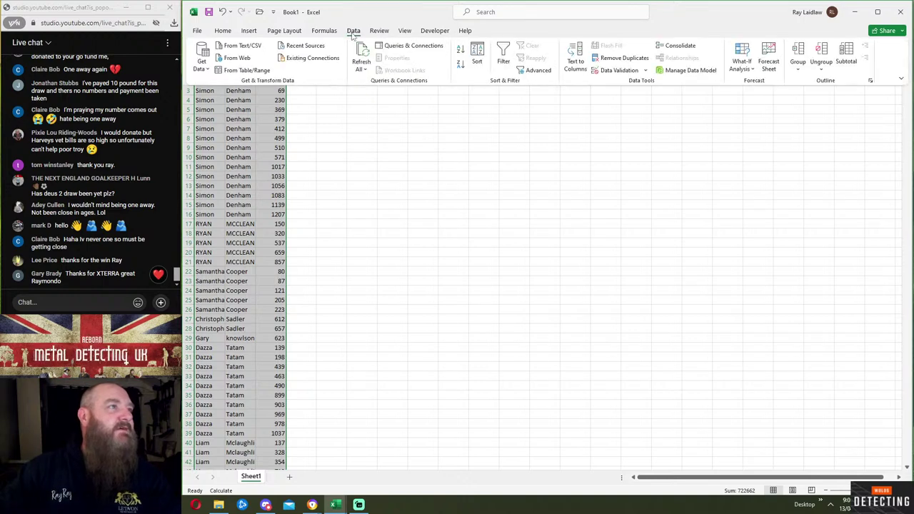
left_click(476, 58)
left_click(438, 230)
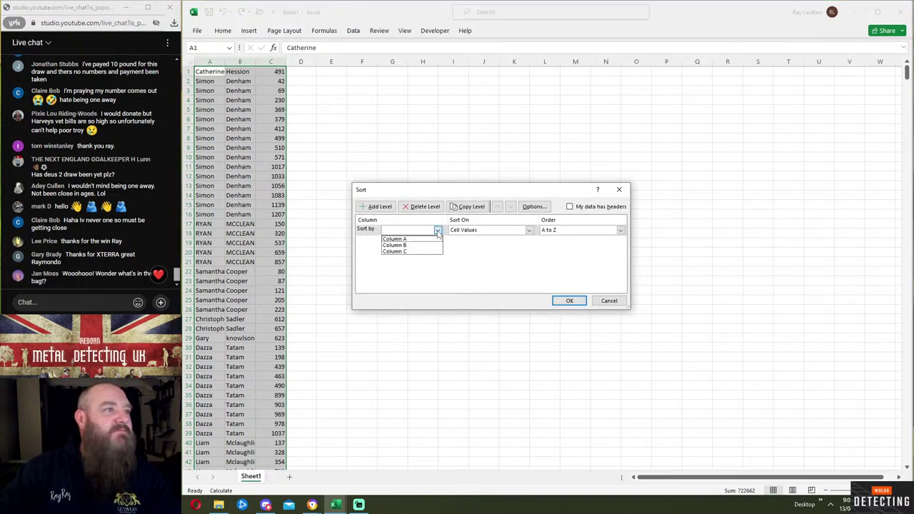
left_click(421, 256)
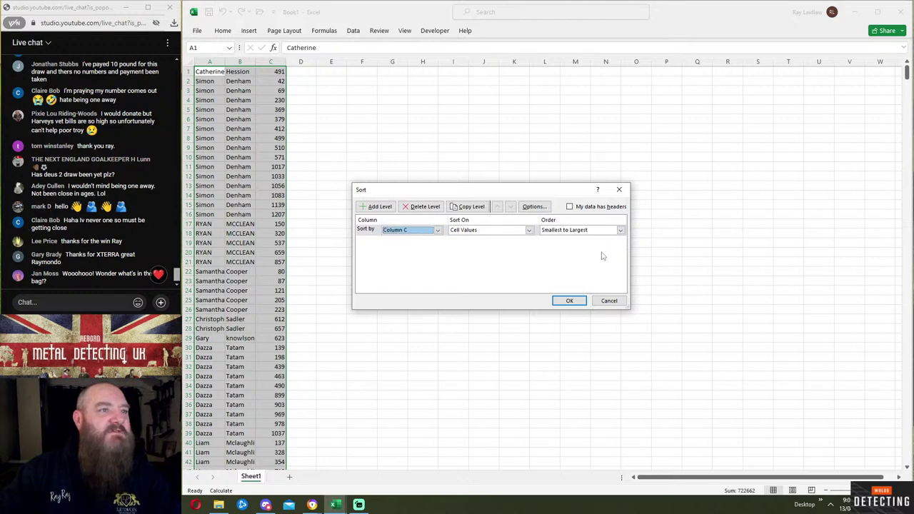
left_click(570, 301)
left_click(545, 231)
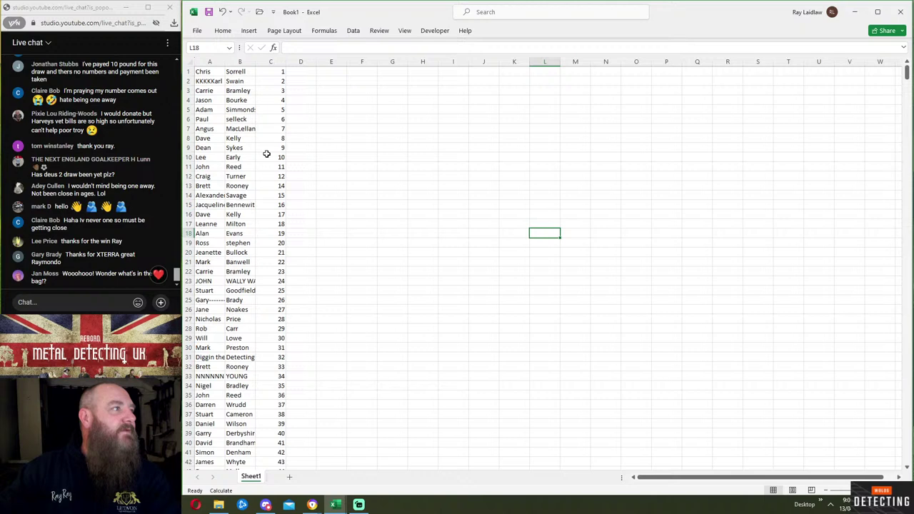
- Fit the two name columns to their contents and format columns A to C as bold text at size 12
double_click(224, 61)
double_click(315, 62)
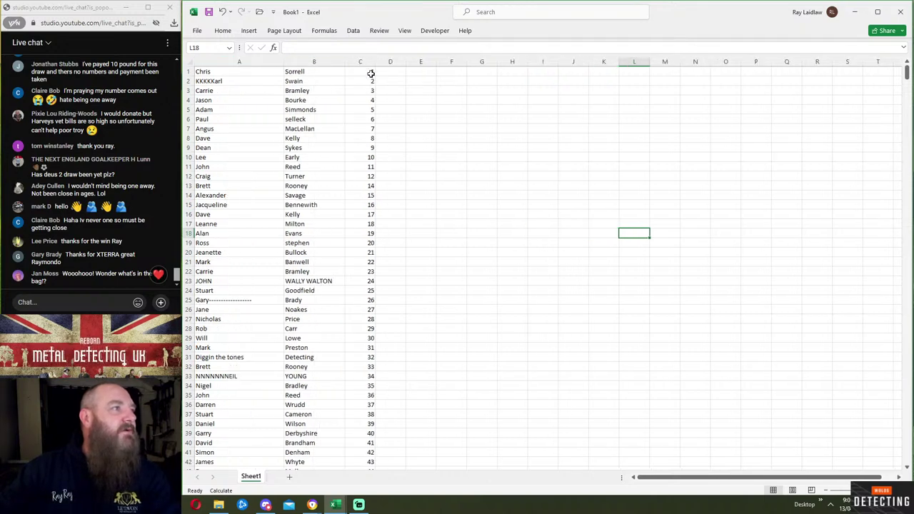
left_click_drag(239, 61, 368, 63)
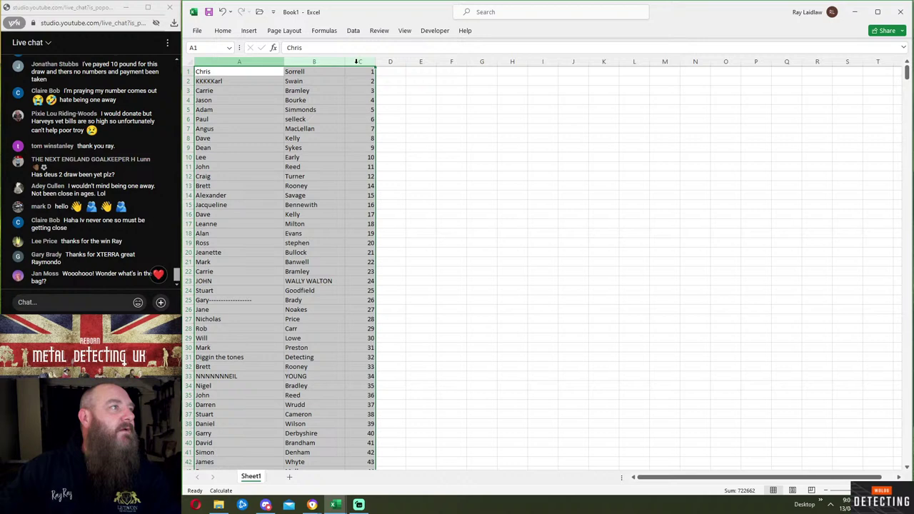
left_click(223, 30)
left_click(349, 49)
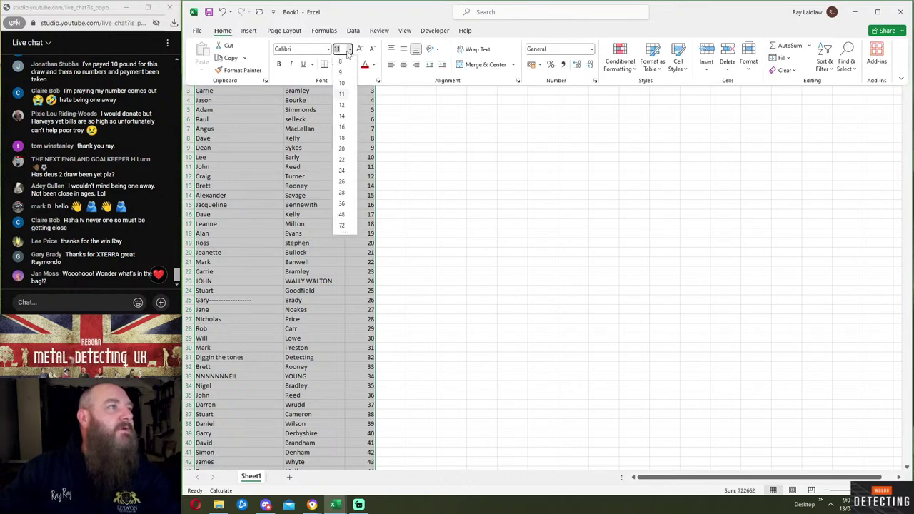
left_click(342, 107)
left_click(279, 63)
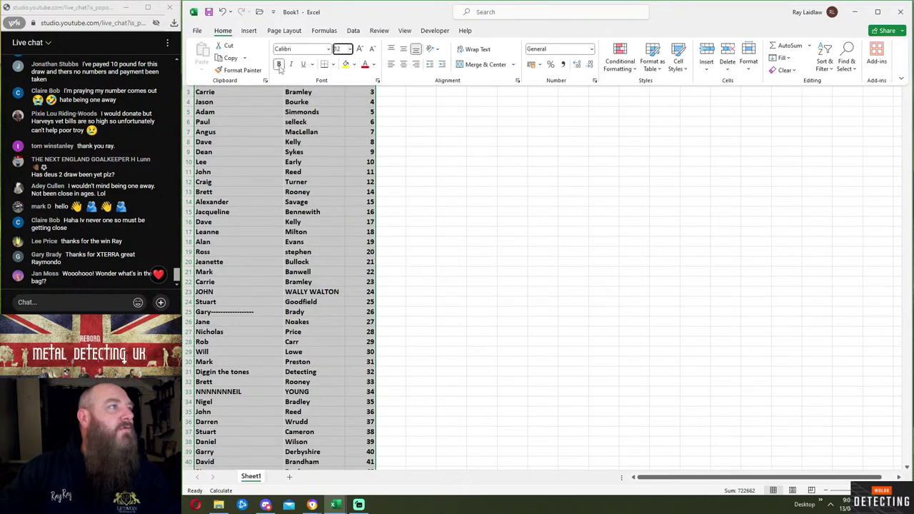
left_click(450, 218)
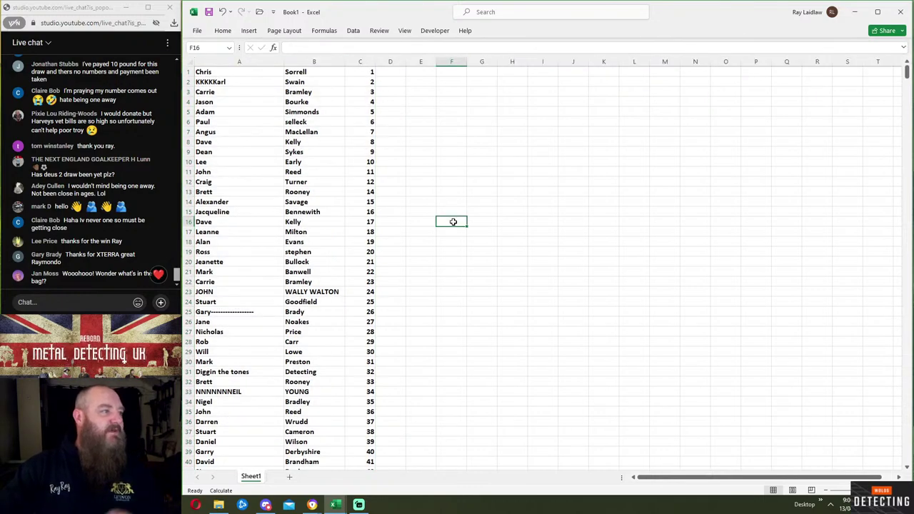
- Review the whole sorted list of entrants and ticket numbers from the first row to the last, ending back at row 1
scroll(455, 223, "down", 4)
scroll(456, 224, "down", 8)
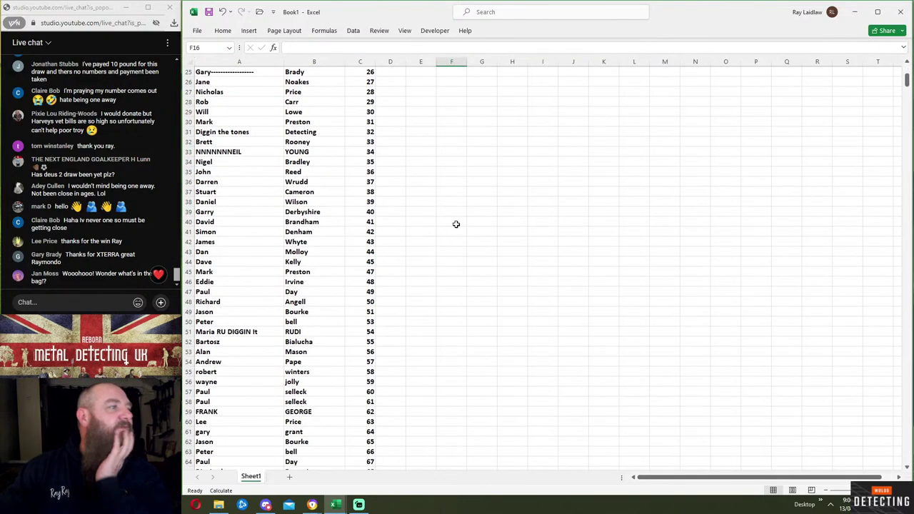
scroll(465, 223, "down", 11)
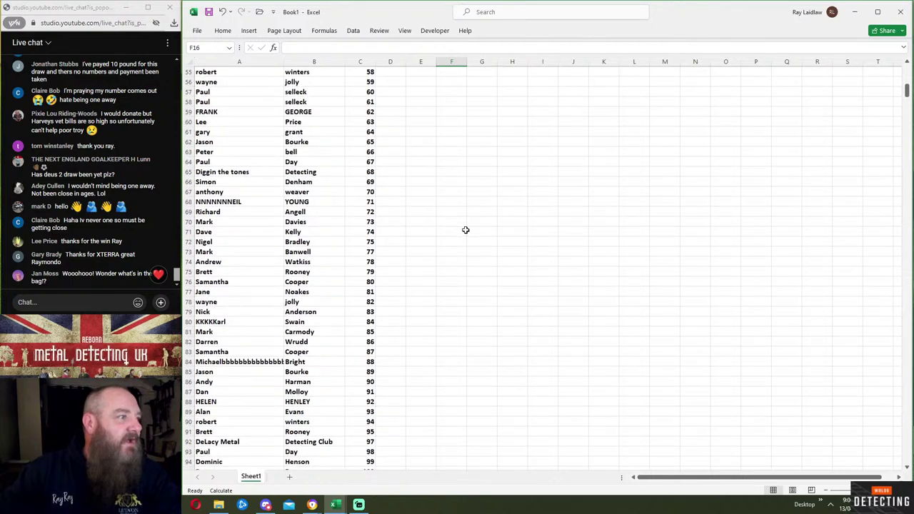
scroll(466, 231, "down", 14)
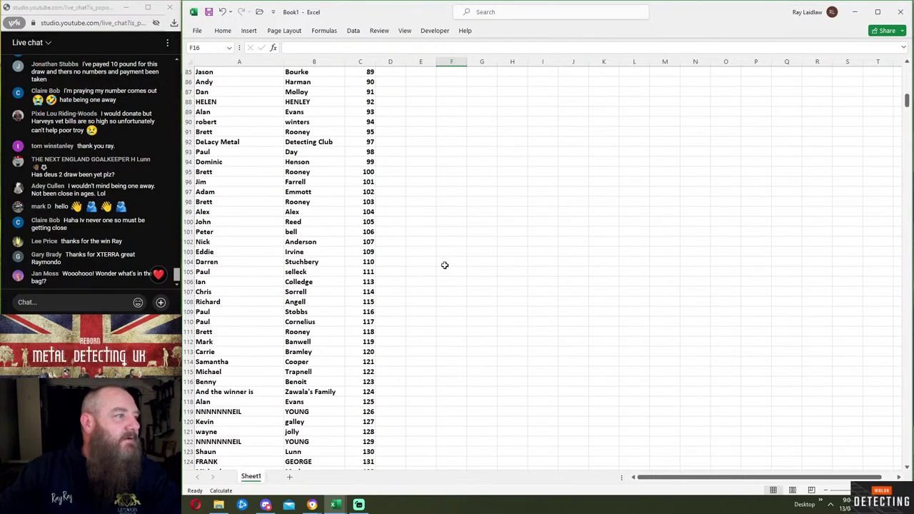
scroll(446, 273, "down", 14)
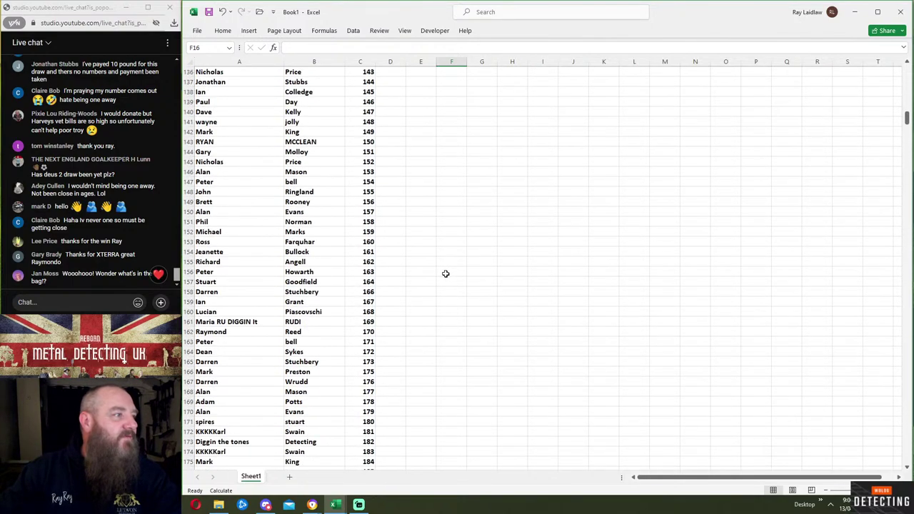
scroll(446, 275, "down", 19)
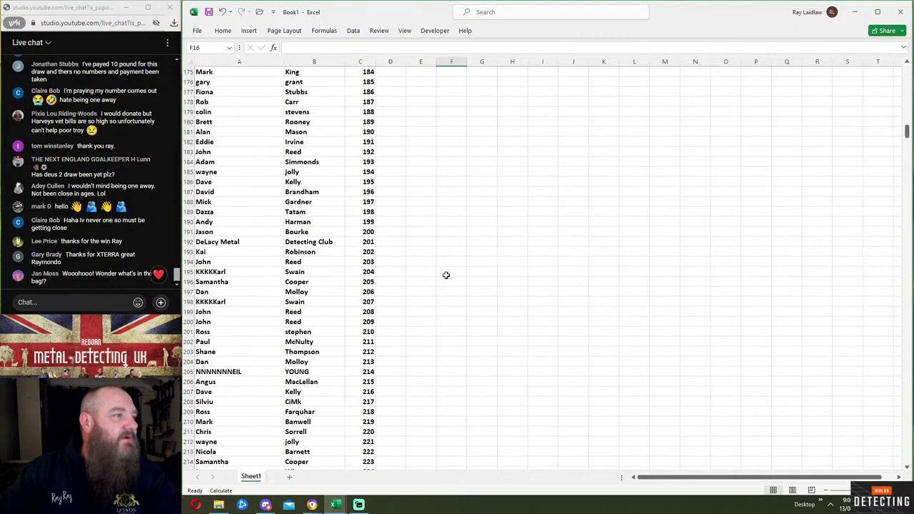
scroll(446, 275, "down", 2)
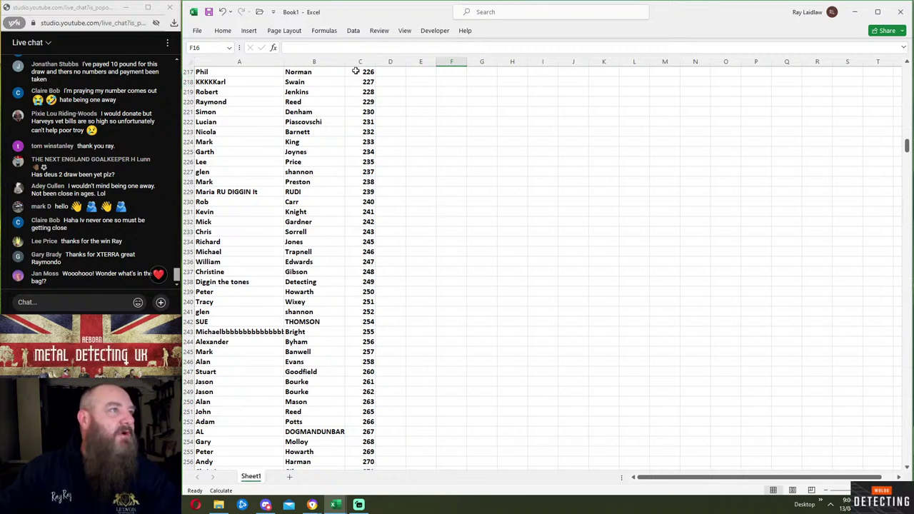
scroll(431, 285, "down", 11)
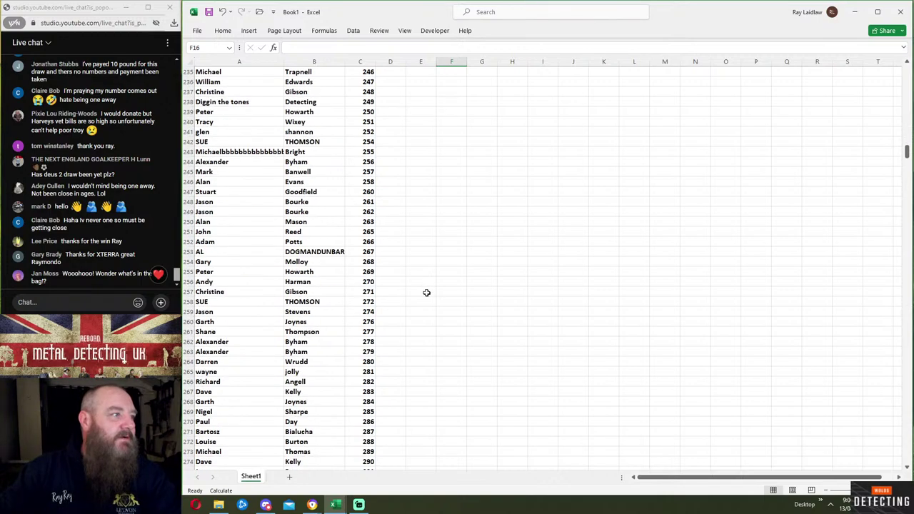
scroll(429, 296, "down", 13)
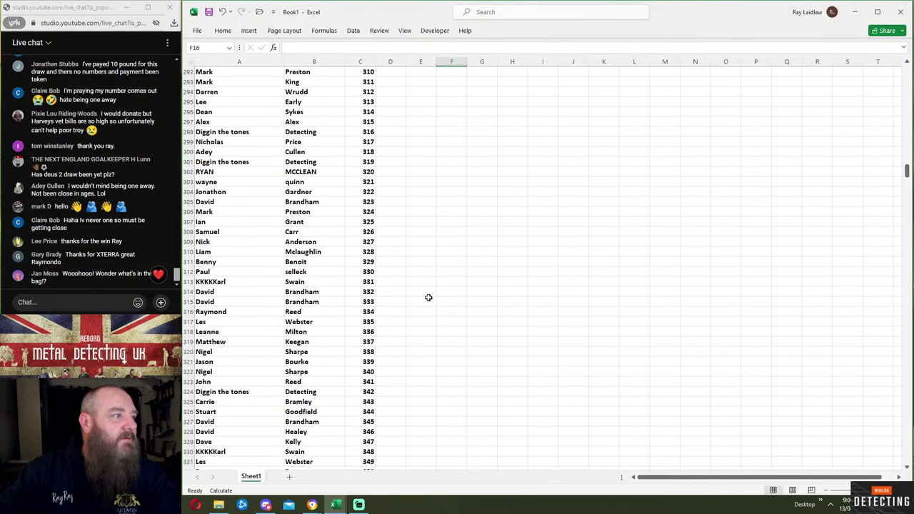
scroll(429, 297, "down", 8)
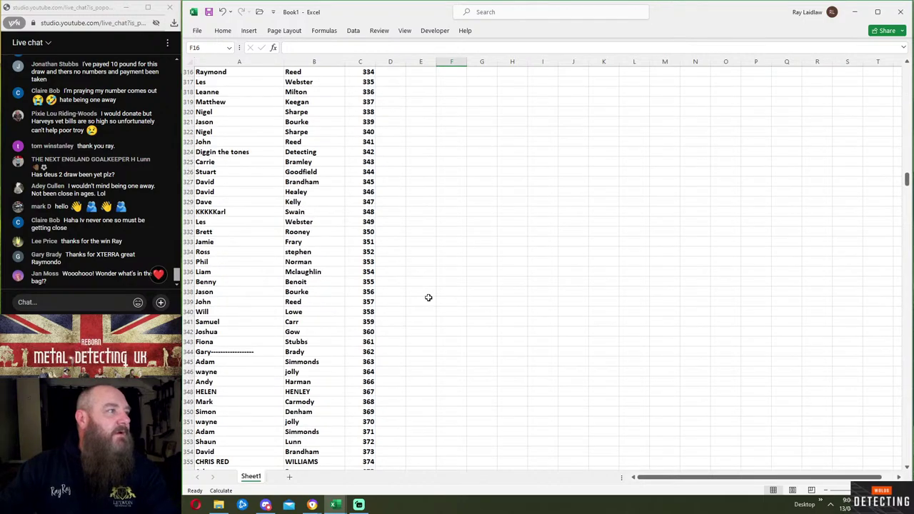
scroll(428, 297, "down", 20)
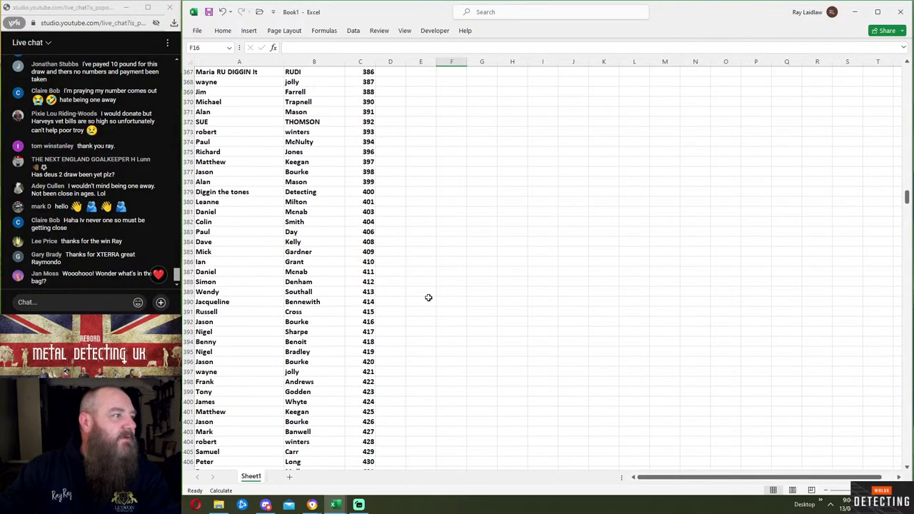
scroll(429, 297, "down", 20)
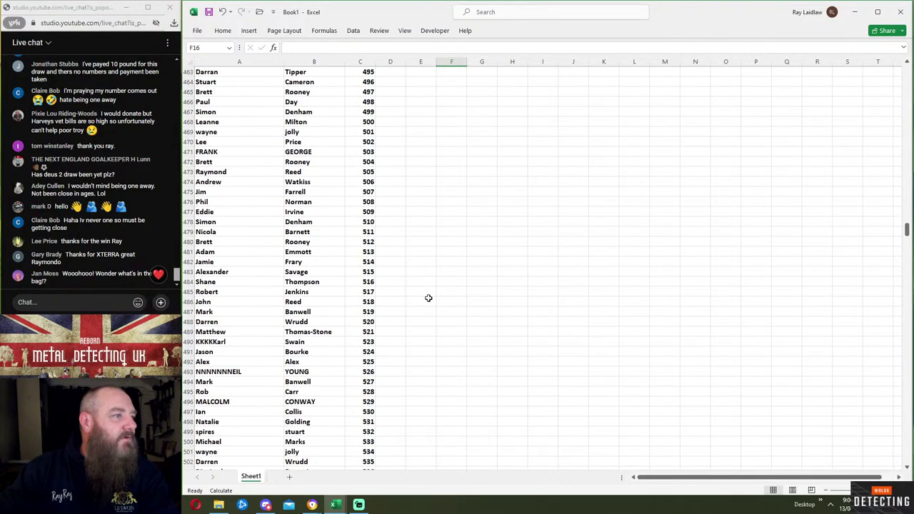
scroll(429, 298, "down", 20)
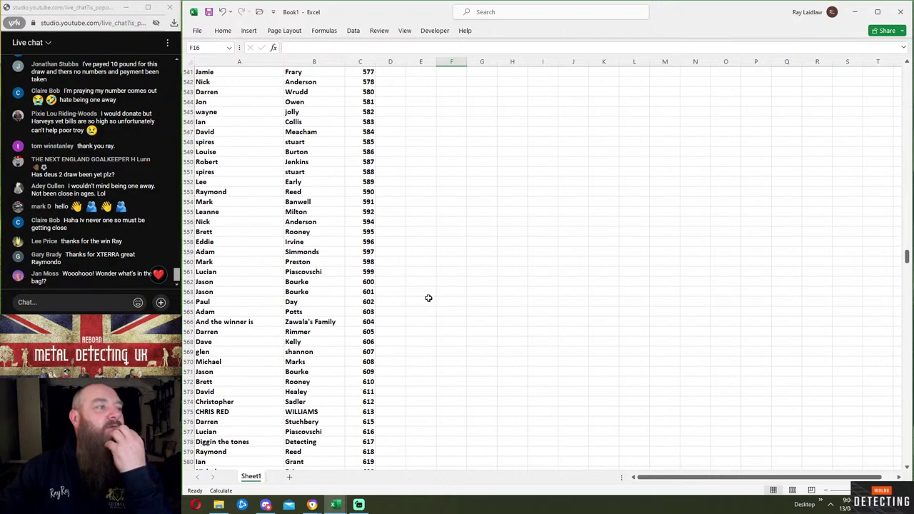
scroll(428, 298, "down", 6)
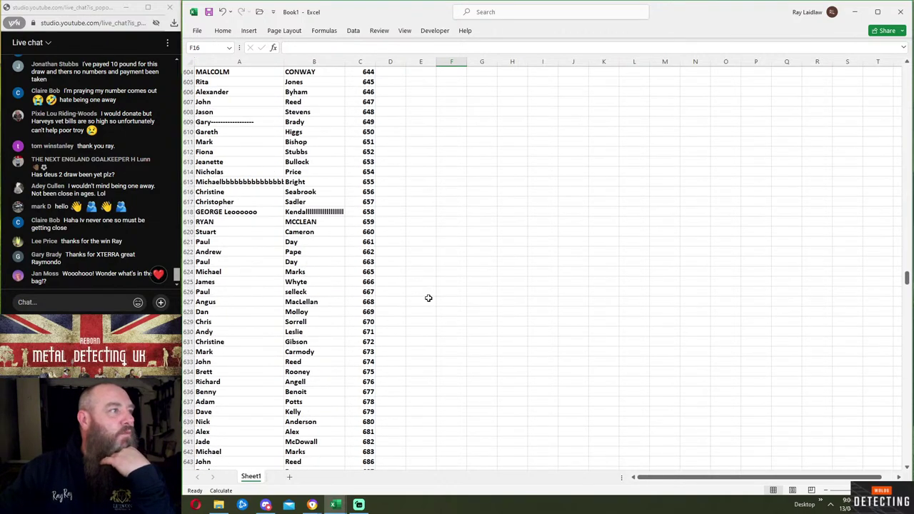
scroll(428, 298, "down", 20)
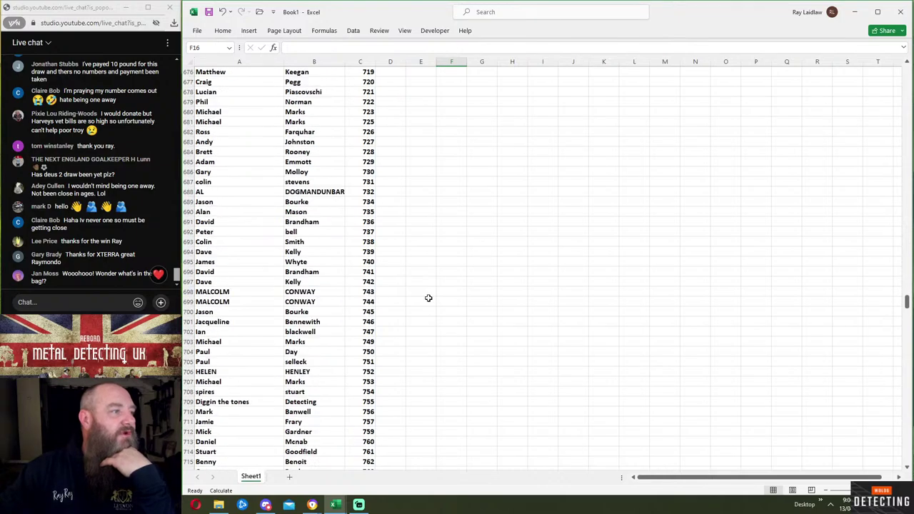
scroll(429, 298, "down", 20)
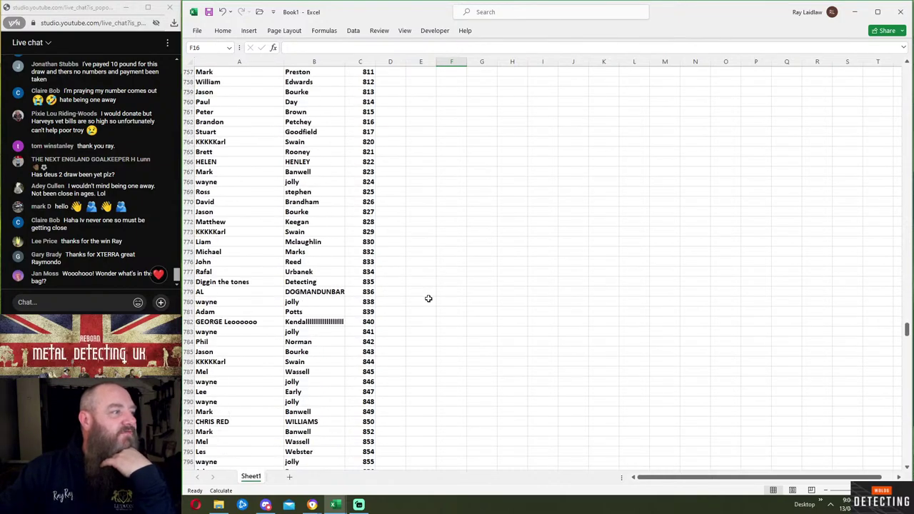
scroll(428, 299, "down", 20)
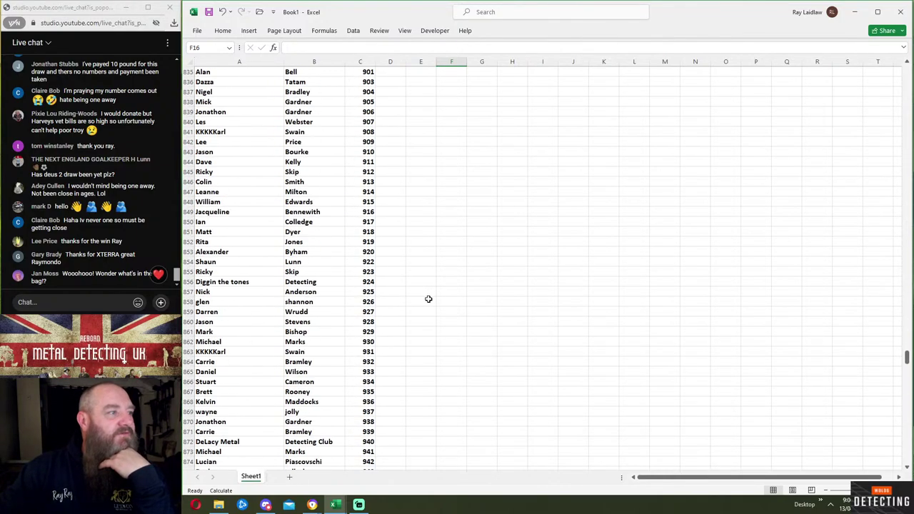
scroll(429, 299, "down", 20)
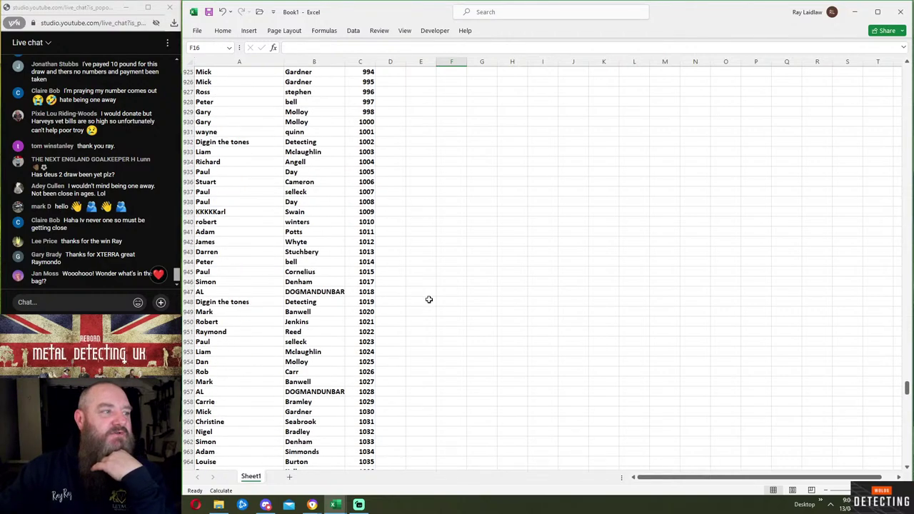
scroll(429, 300, "down", 20)
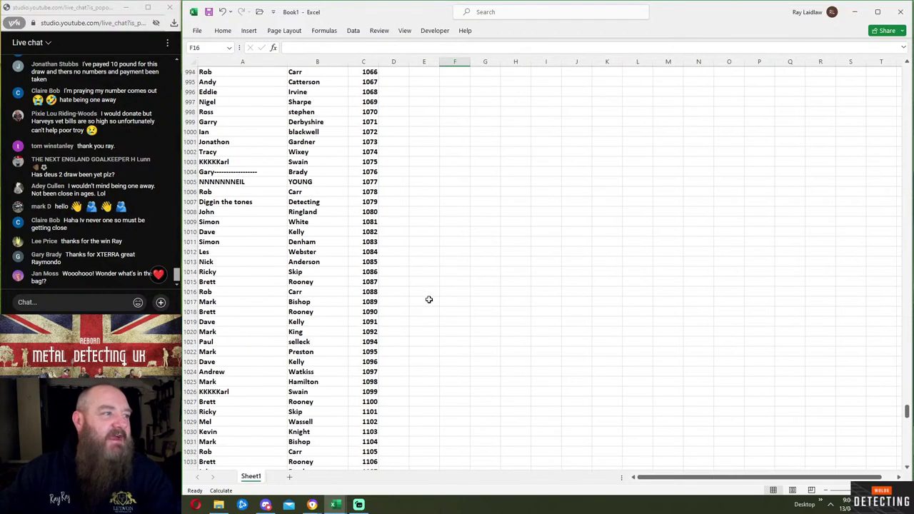
scroll(429, 300, "down", 18)
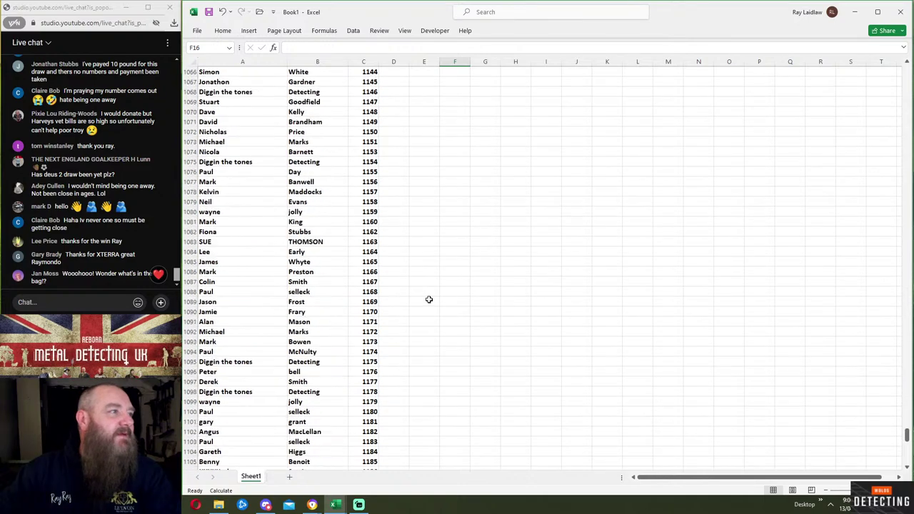
scroll(429, 299, "down", 14)
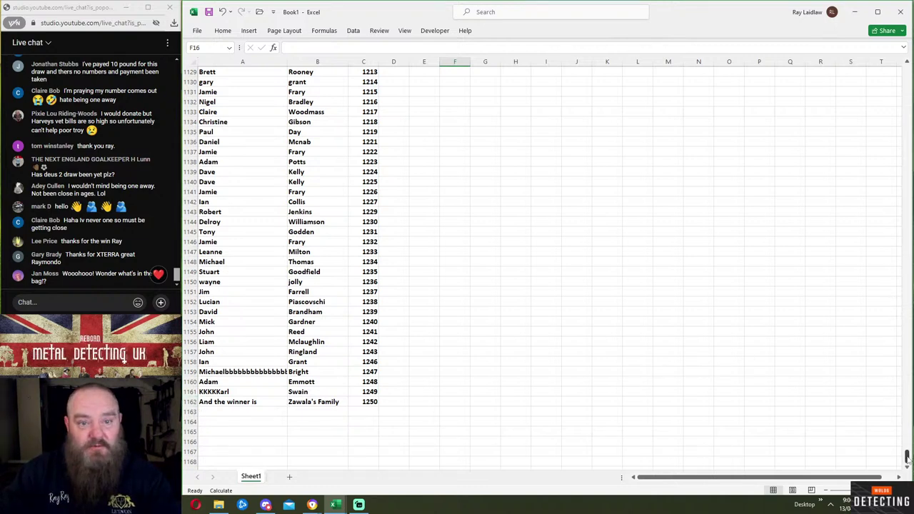
left_click_drag(907, 457, 907, 71)
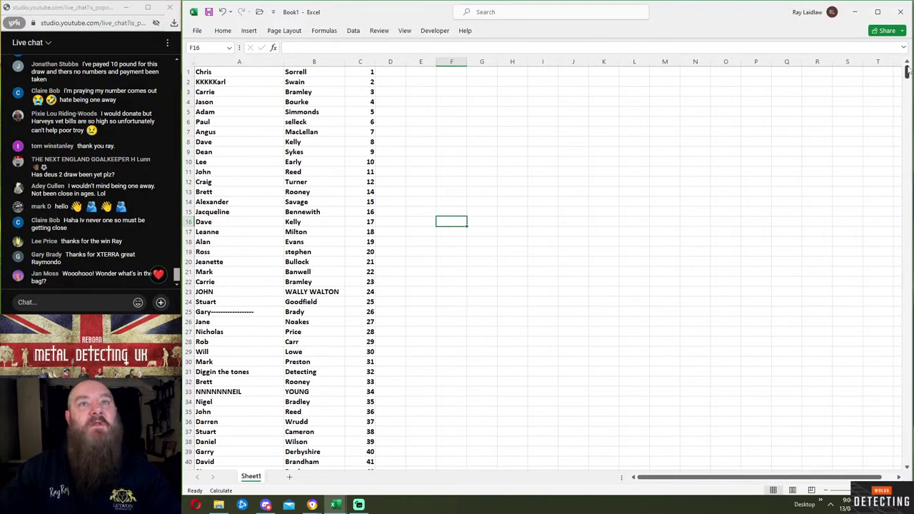
- Narrow the workbook window to its list columns and open random.org in a new tab of the web browser
left_click_drag(909, 66, 413, 68)
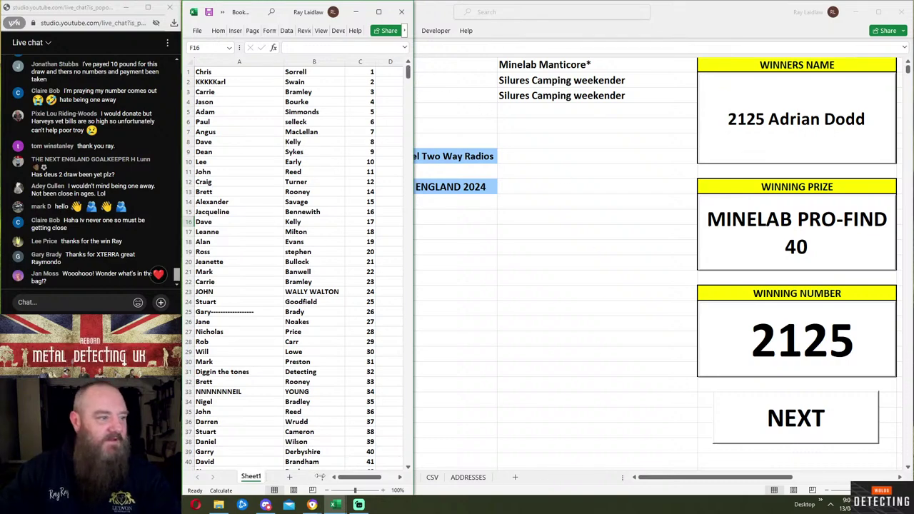
left_click(313, 505)
left_click(289, 461)
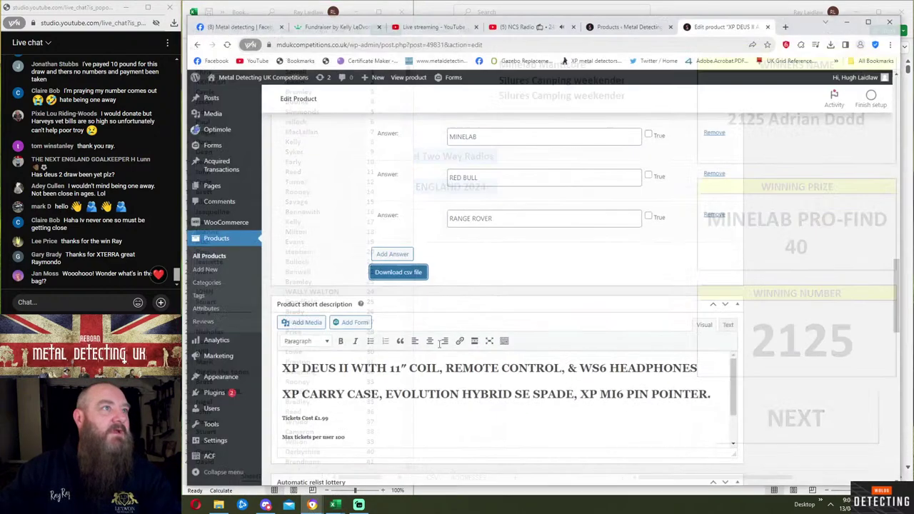
left_click(797, 13)
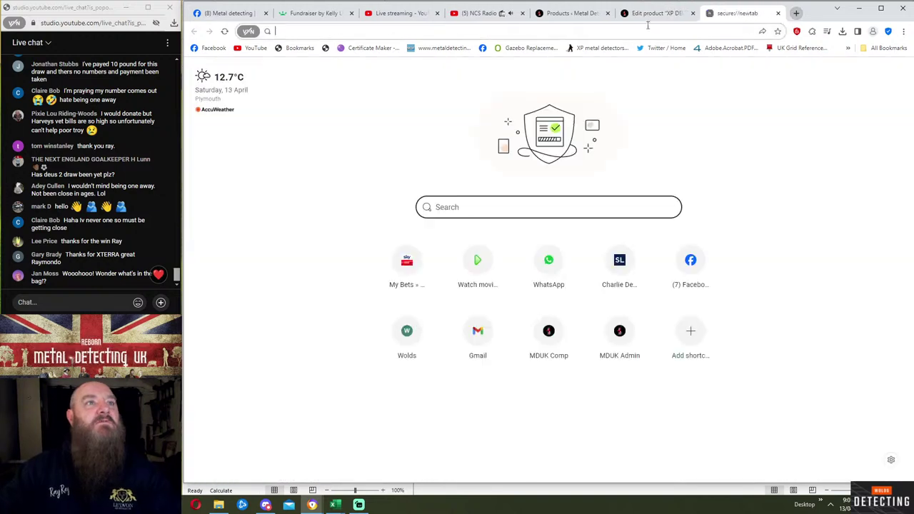
type("random")
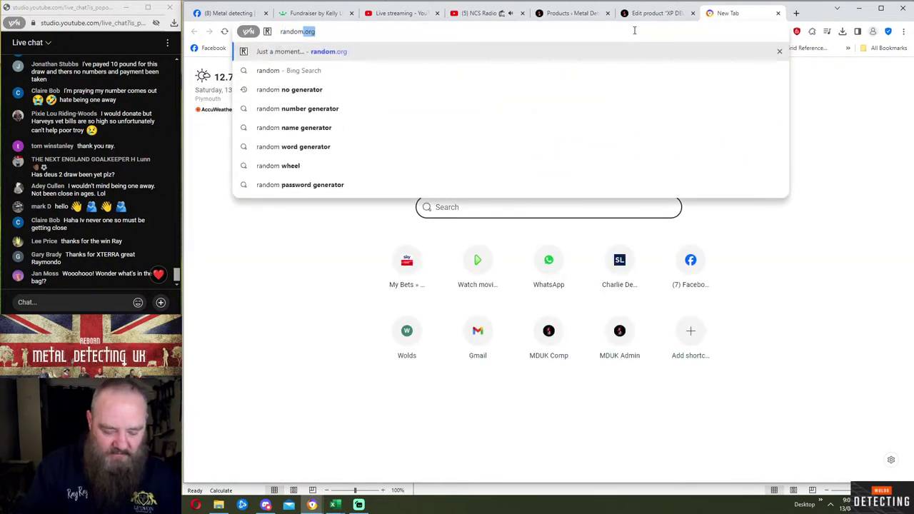
type(".org")
key("Return")
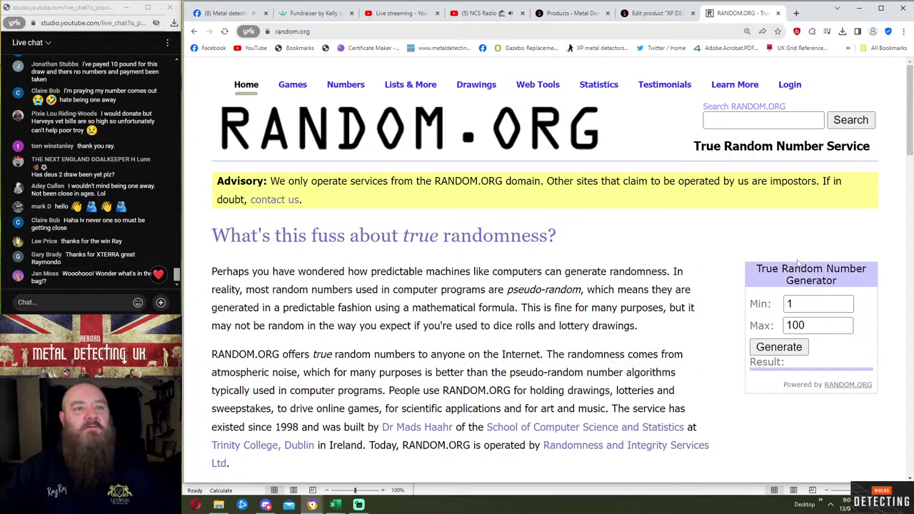
- Enlarge the random.org page to 250% and narrow the browser window beside the entrant list, keeping the True Random Number Generator visible
key("ctrl+plus")
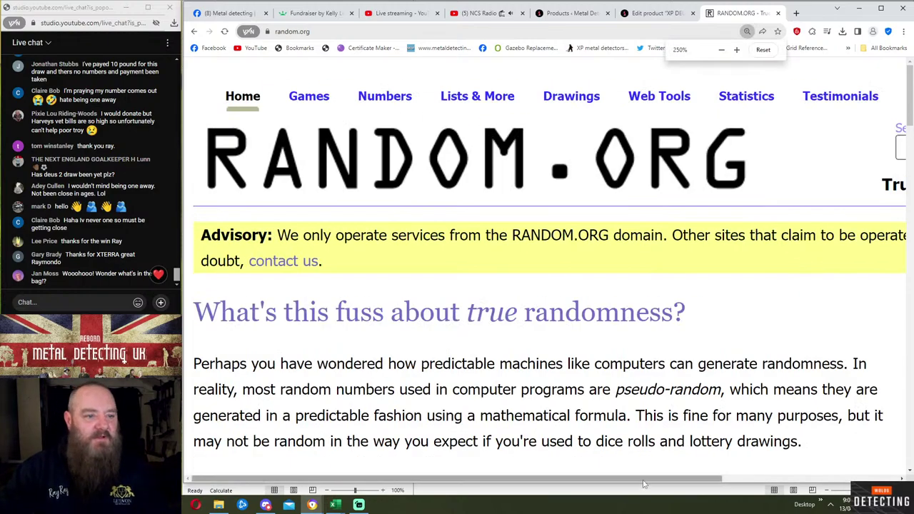
left_click_drag(643, 484, 793, 484)
scroll(761, 391, "down", 1)
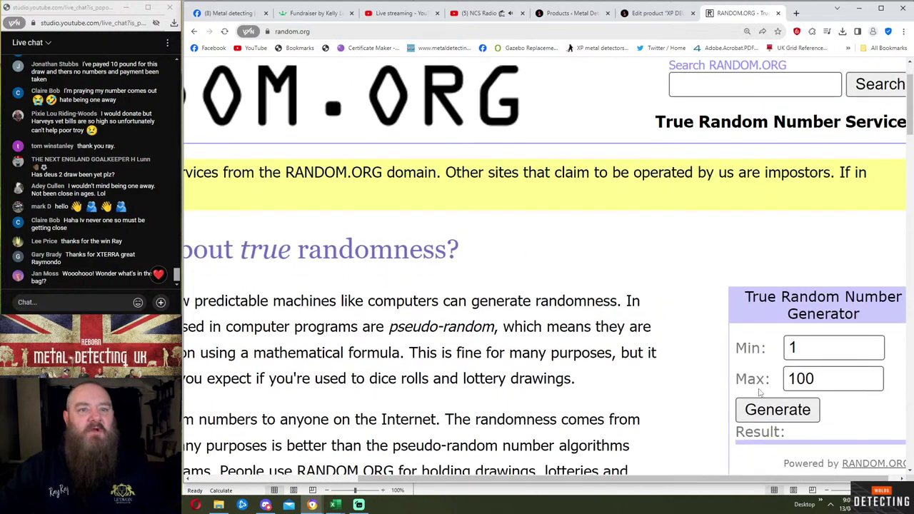
scroll(761, 392, "down", 2)
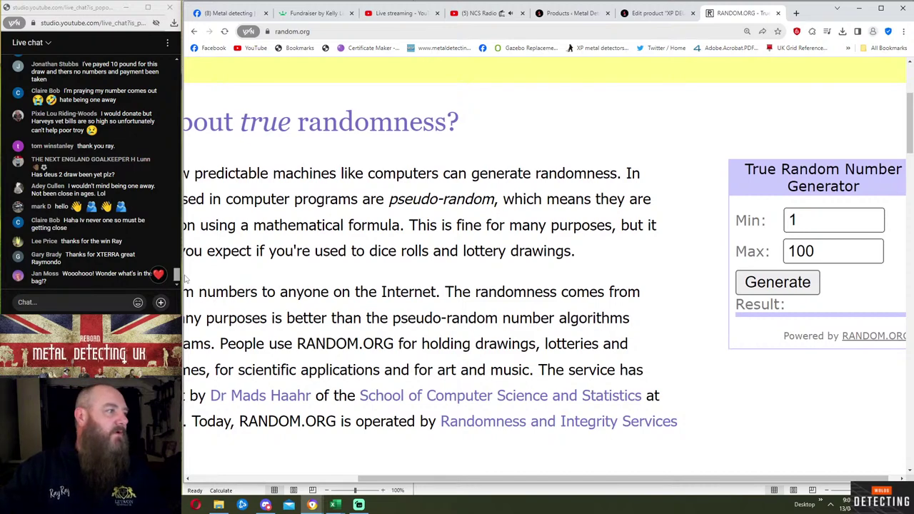
left_click_drag(183, 279, 413, 283)
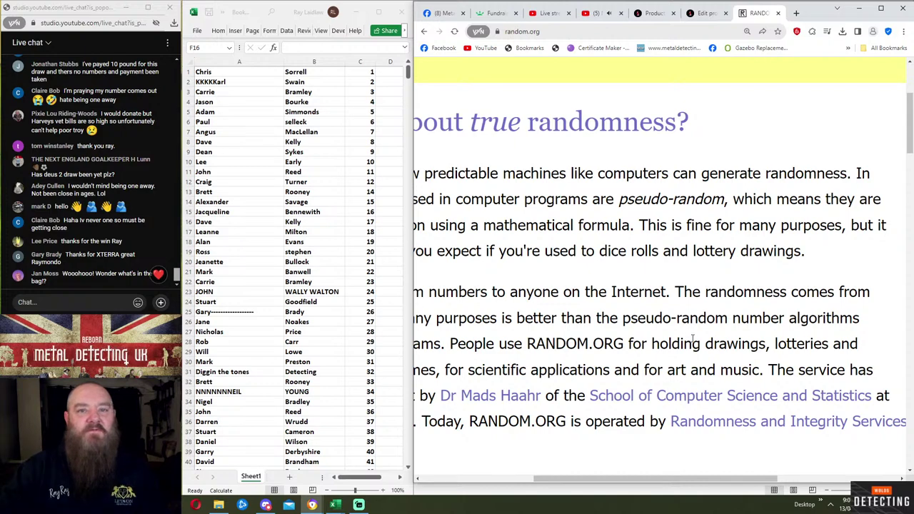
left_click_drag(715, 478, 835, 479)
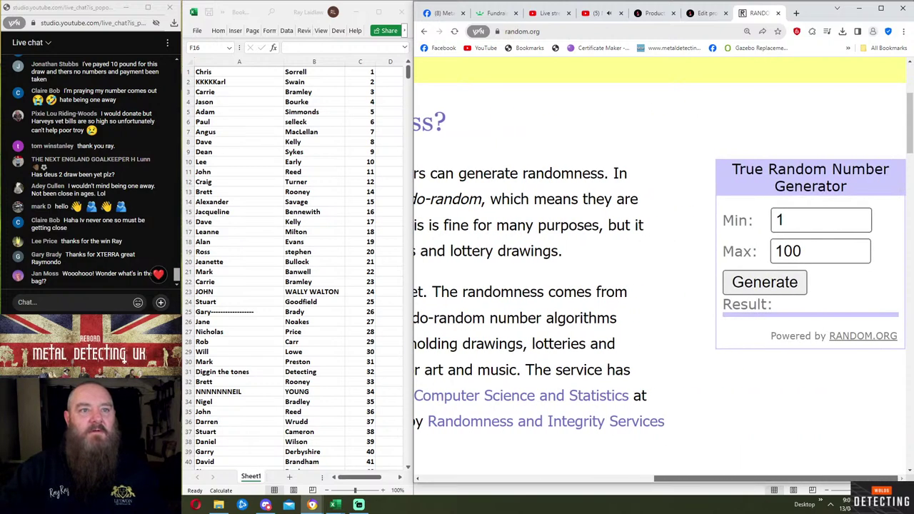
- Set the generator's maximum to 1250 and generate a random ticket number
left_click(816, 252)
key("BackSpace")
key("BackSpace")
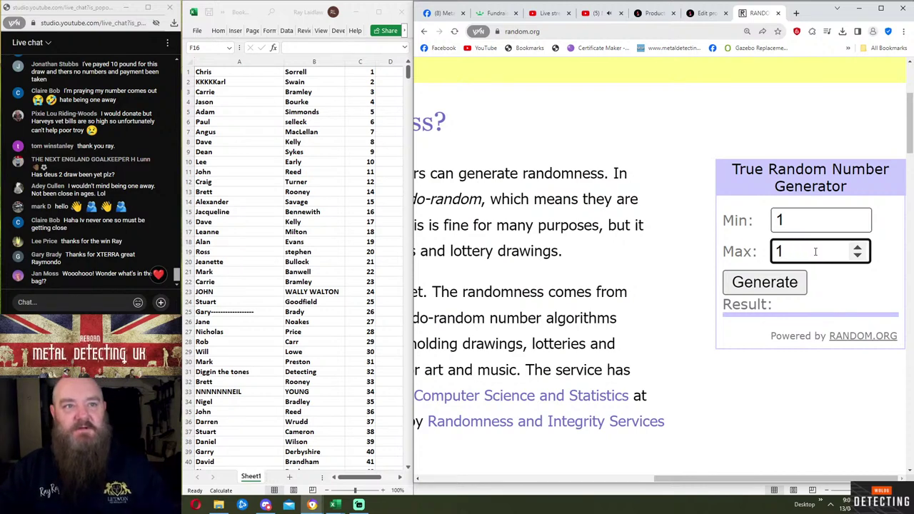
type("250")
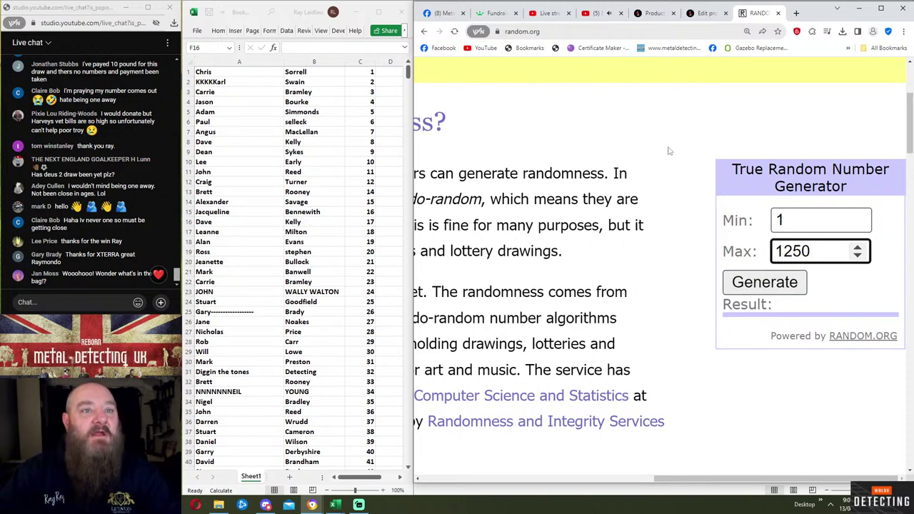
left_click(766, 287)
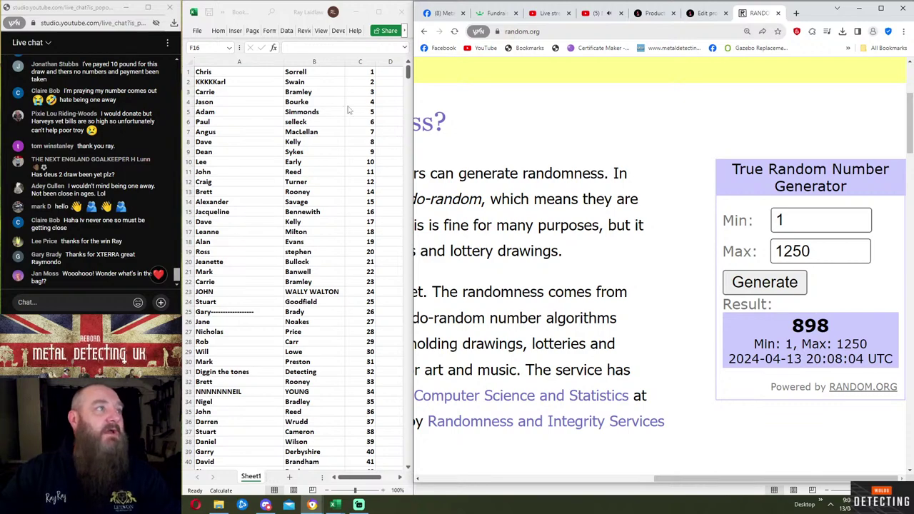
- Find ticket number 898 in the sorted entrant list
scroll(381, 170, "down", 5)
scroll(380, 178, "down", 20)
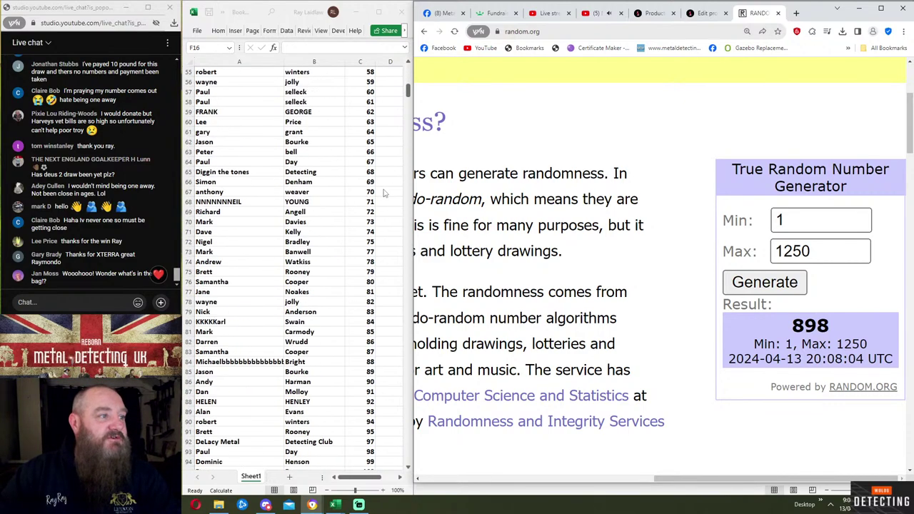
scroll(381, 214, "down", 20)
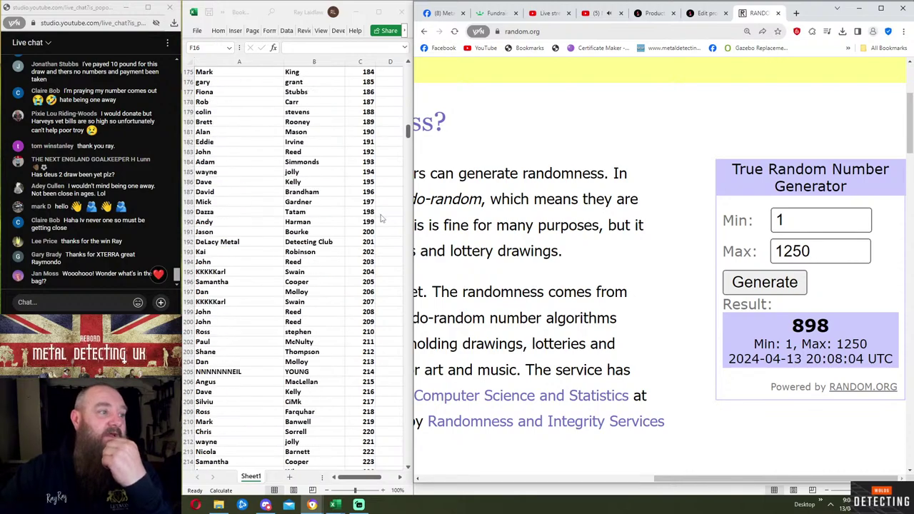
scroll(381, 218, "down", 17)
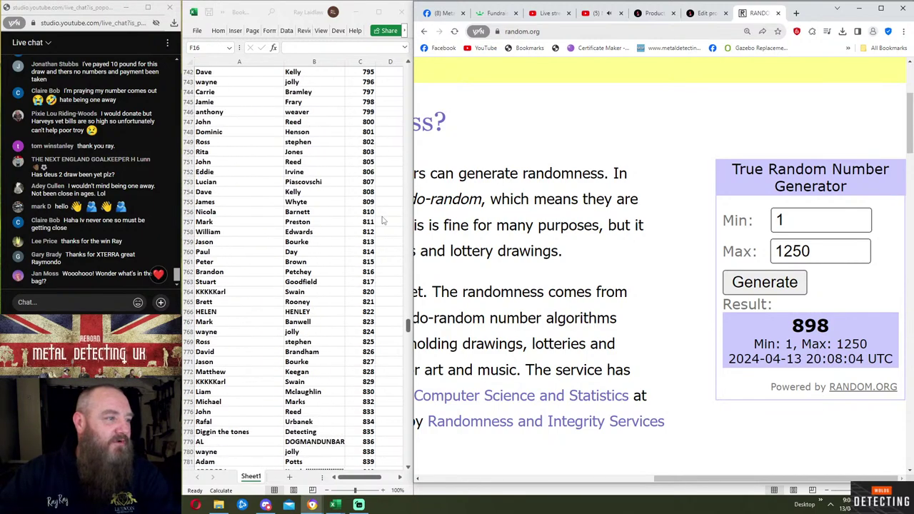
scroll(382, 222, "down", 2)
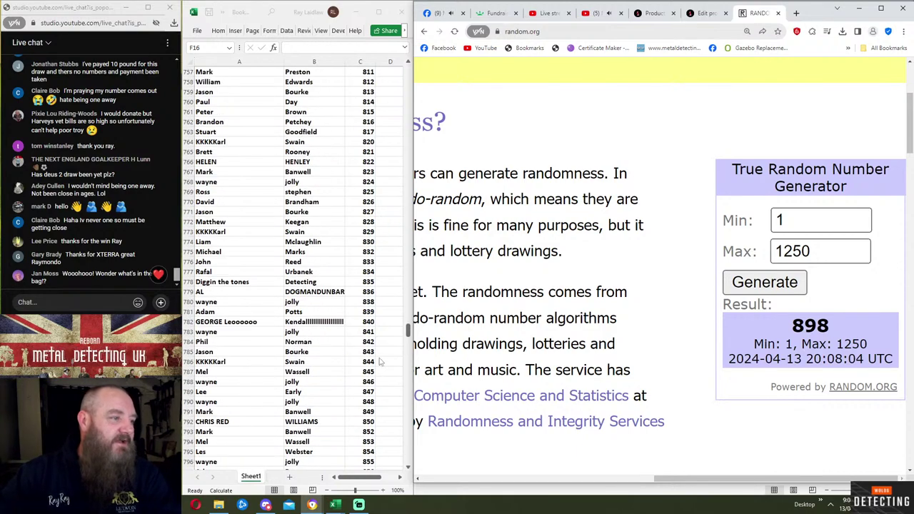
left_click(409, 470)
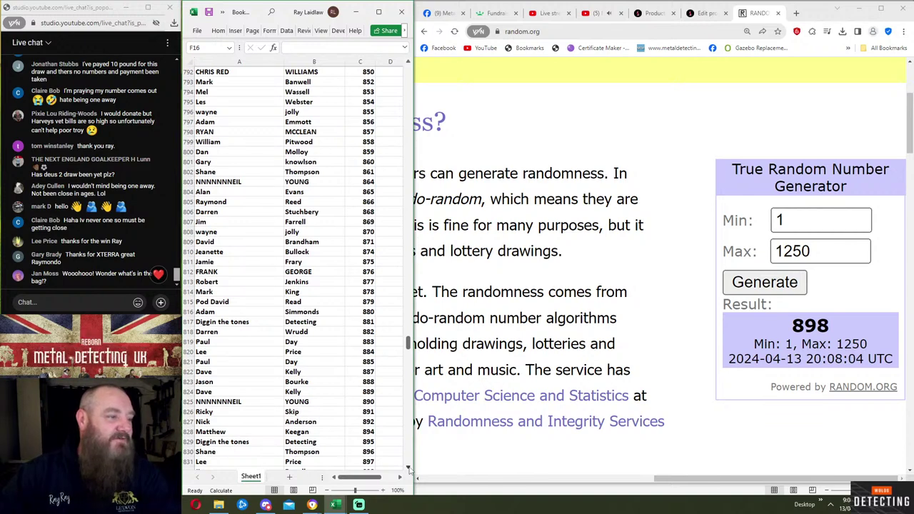
left_click(408, 468)
left_click(408, 468)
scroll(400, 428, "down", 1)
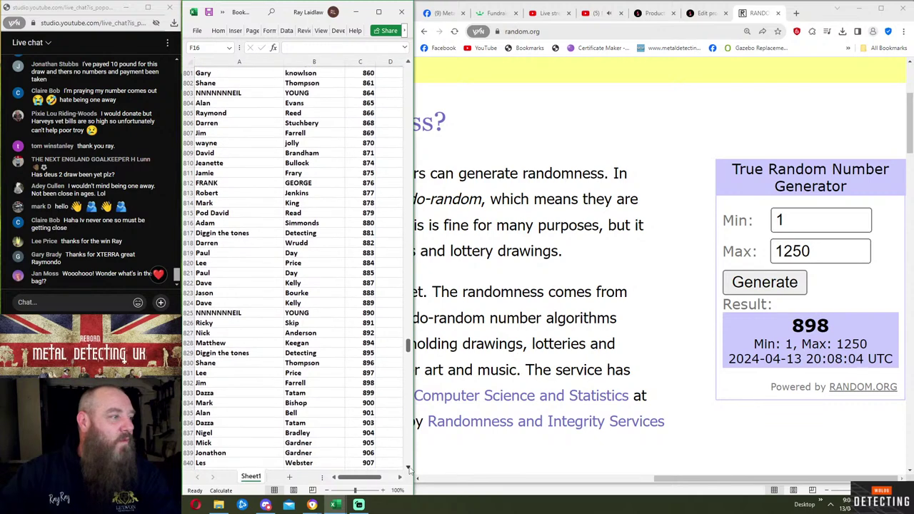
- Widen the workbook window and fill the name and number cells of ticket 898 with yellow
left_click(368, 372)
left_click_drag(368, 371, 246, 372)
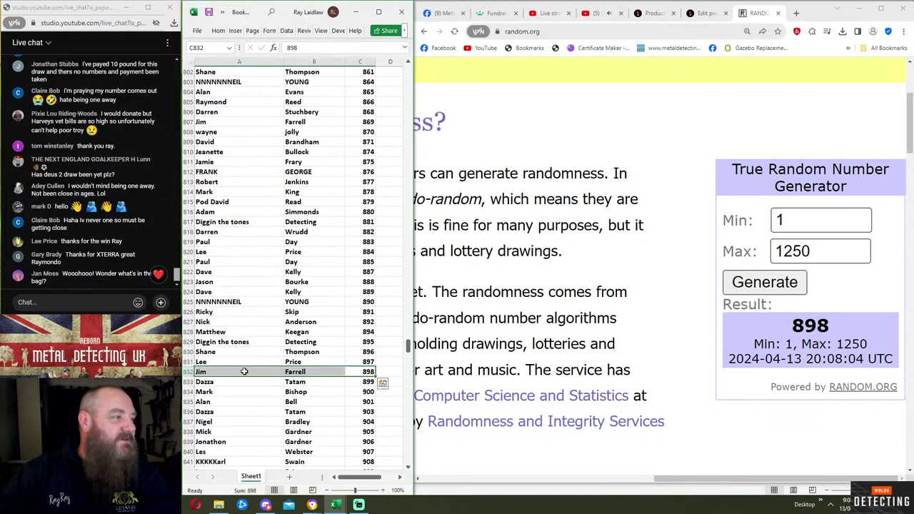
left_click(217, 30)
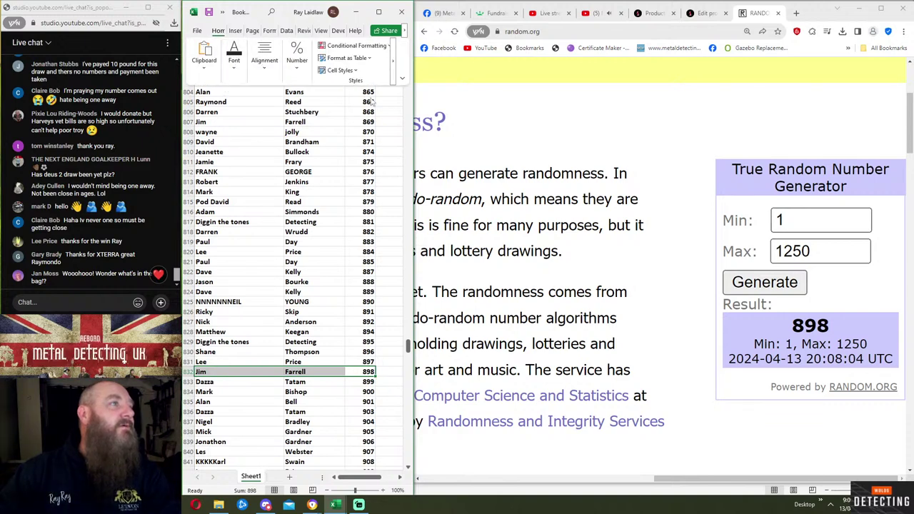
left_click_drag(413, 109, 843, 116)
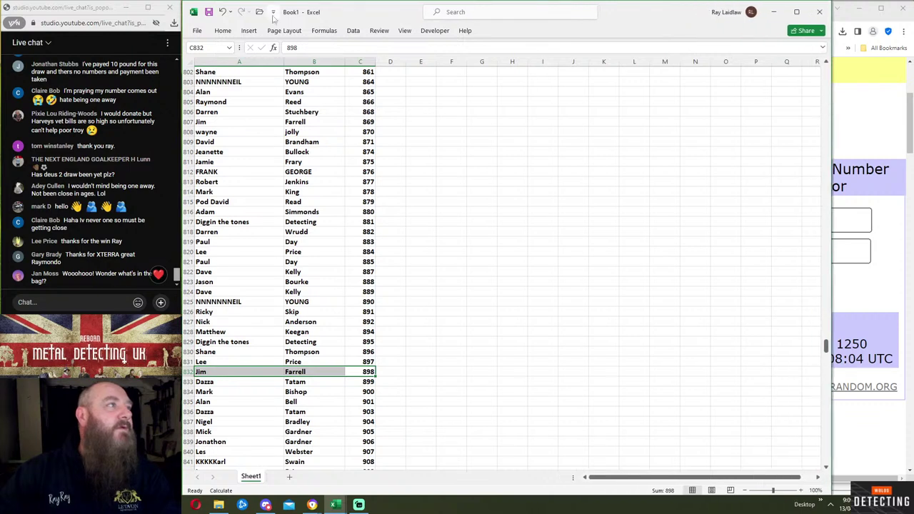
left_click(223, 31)
left_click(312, 64)
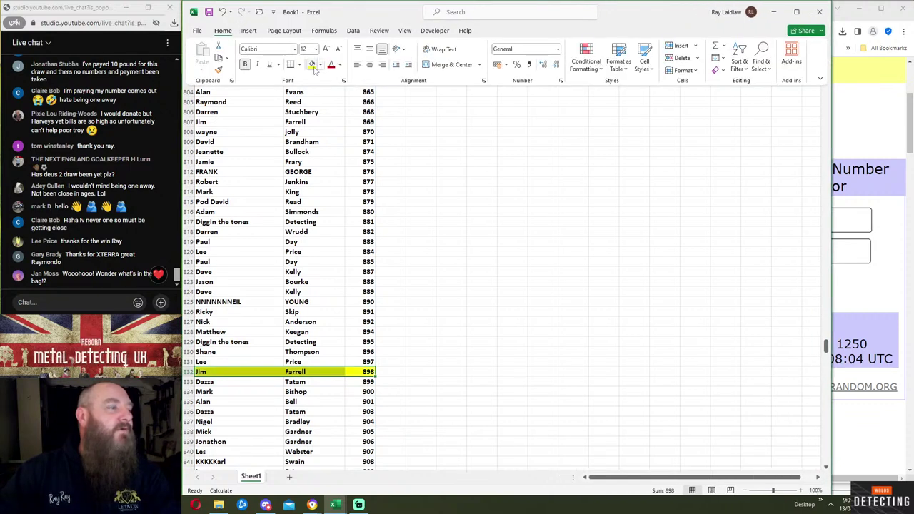
left_click(499, 263)
left_click(482, 291)
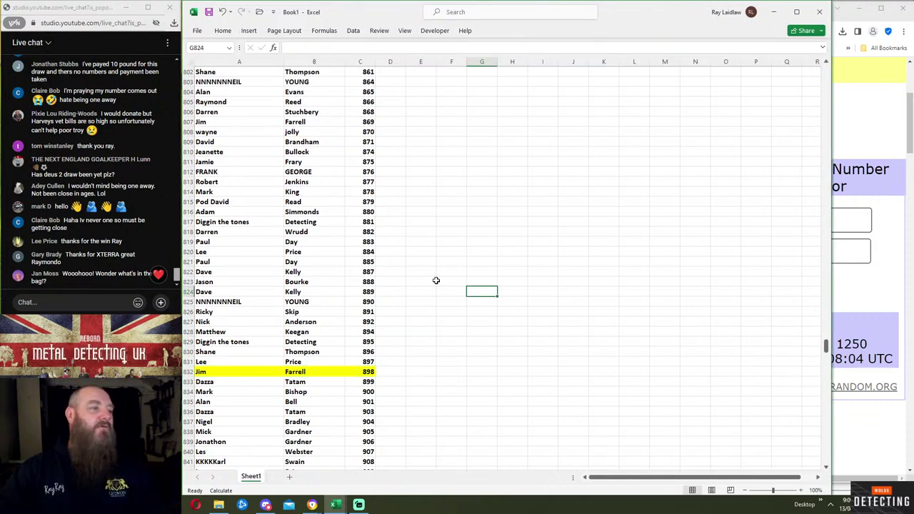
- Save the workbook as "Deus package" in the Party folder on the Desktop
scroll(436, 281, "down", 3)
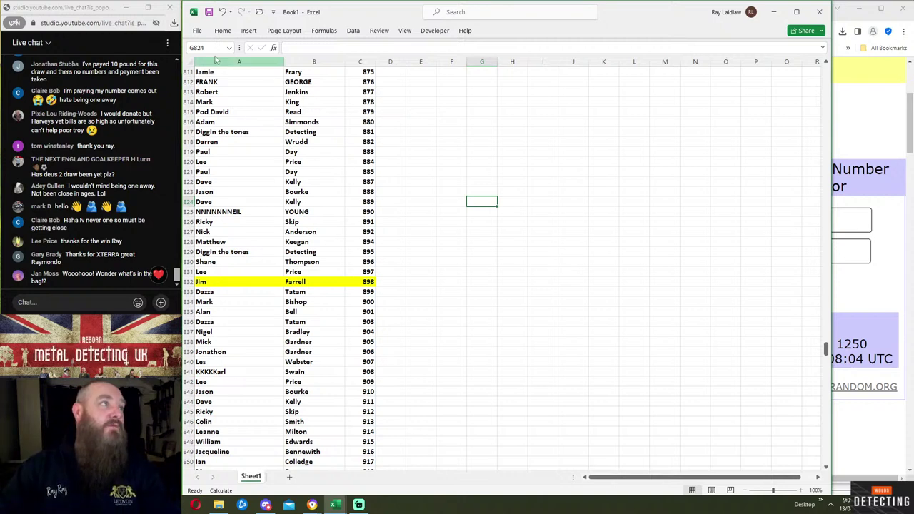
left_click(197, 31)
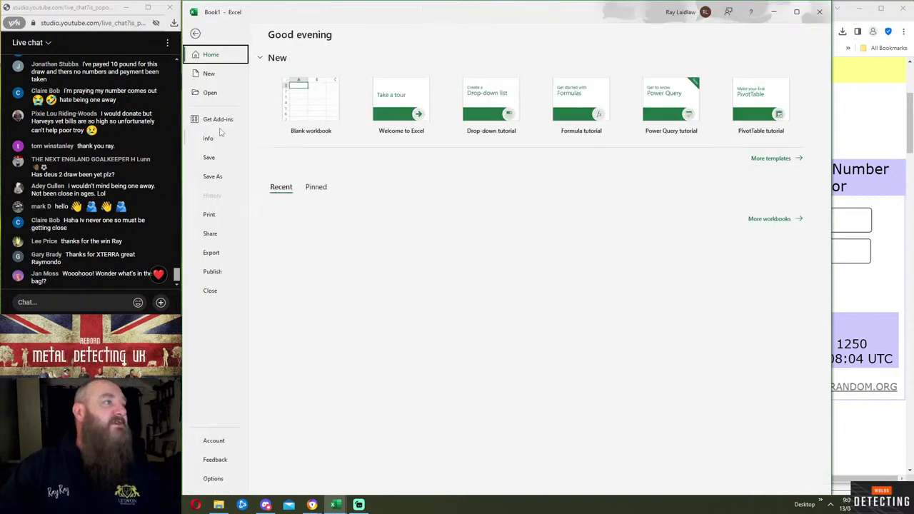
left_click(210, 178)
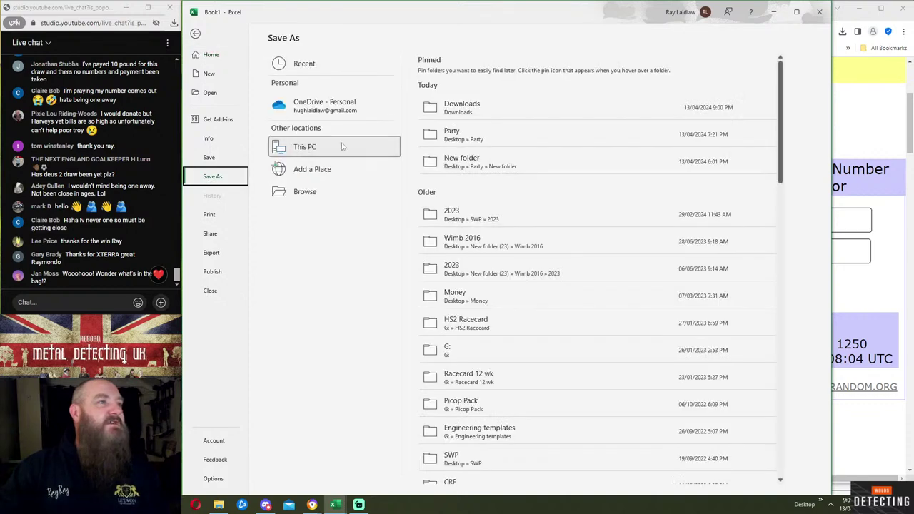
left_click(498, 140)
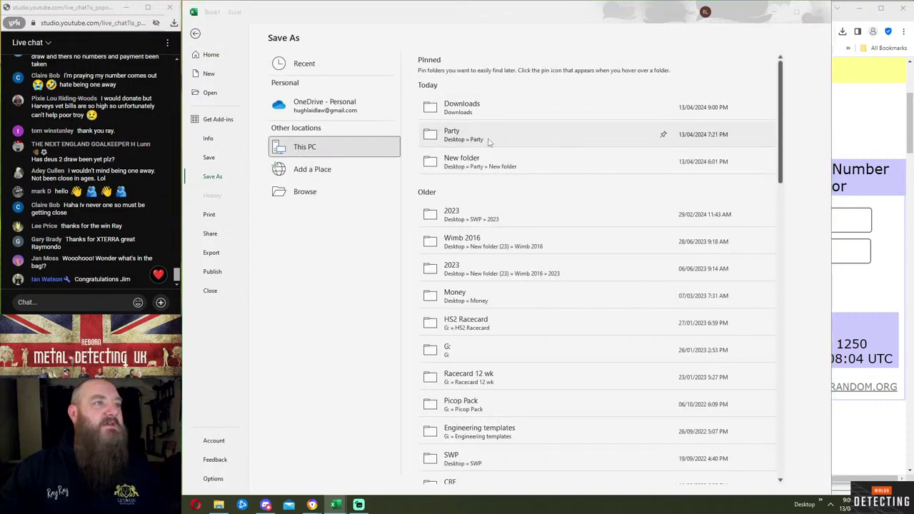
type("Deus package")
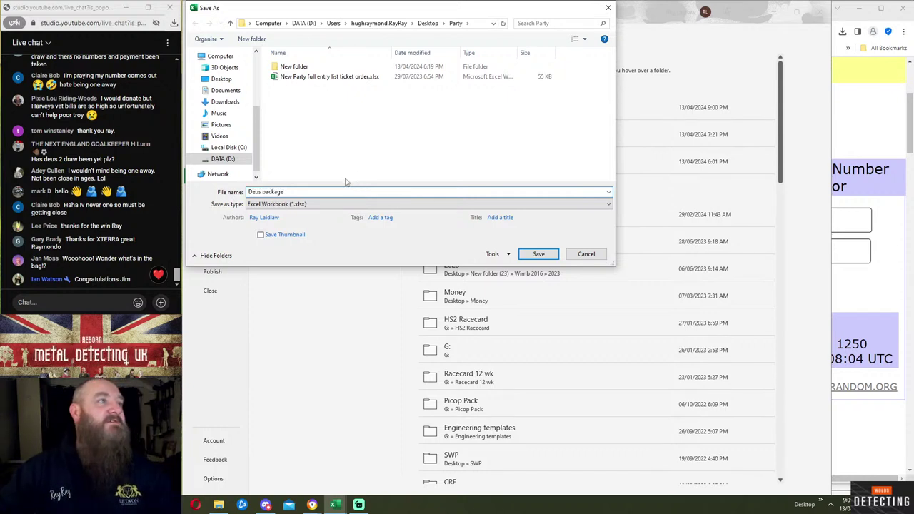
left_click(538, 254)
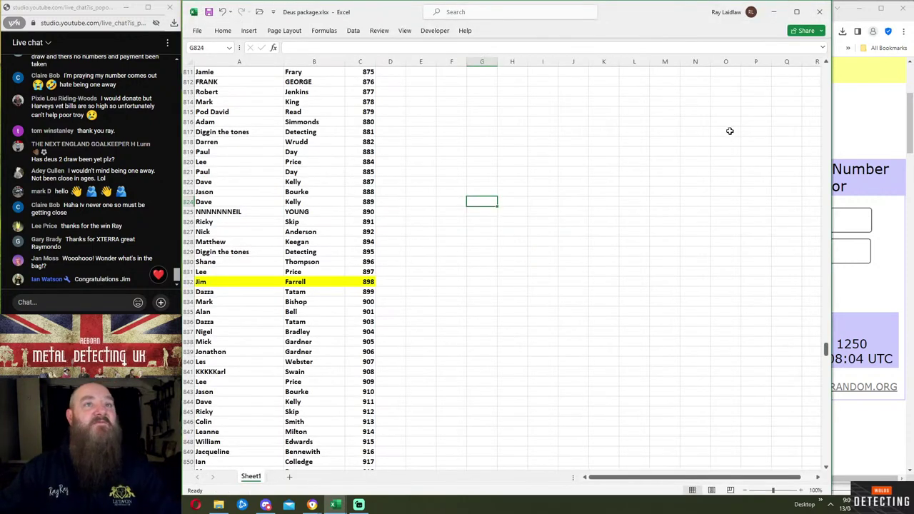
- Minimise the entrant workbook and the browser, and run the draw for the Minelab Manticore prize in the PrizeCompetionREV10.2.10 workbook
left_click(775, 11)
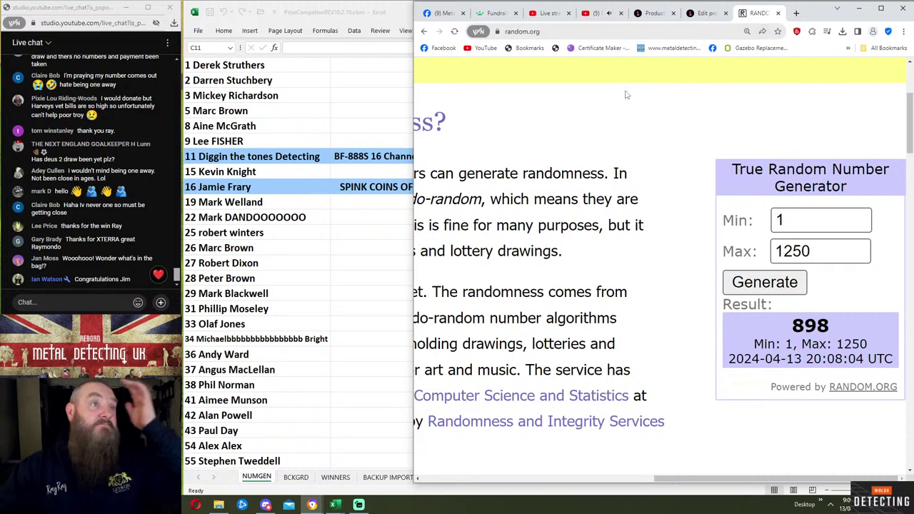
left_click(837, 8)
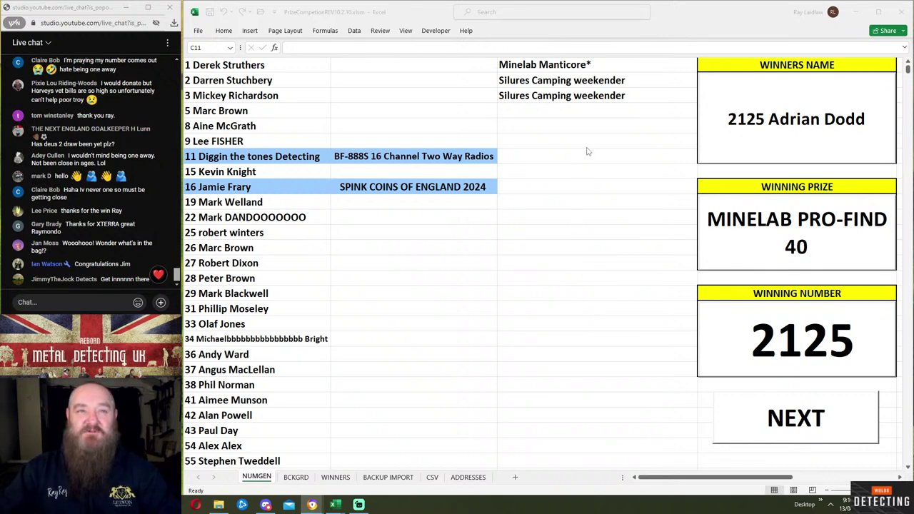
left_click(786, 419)
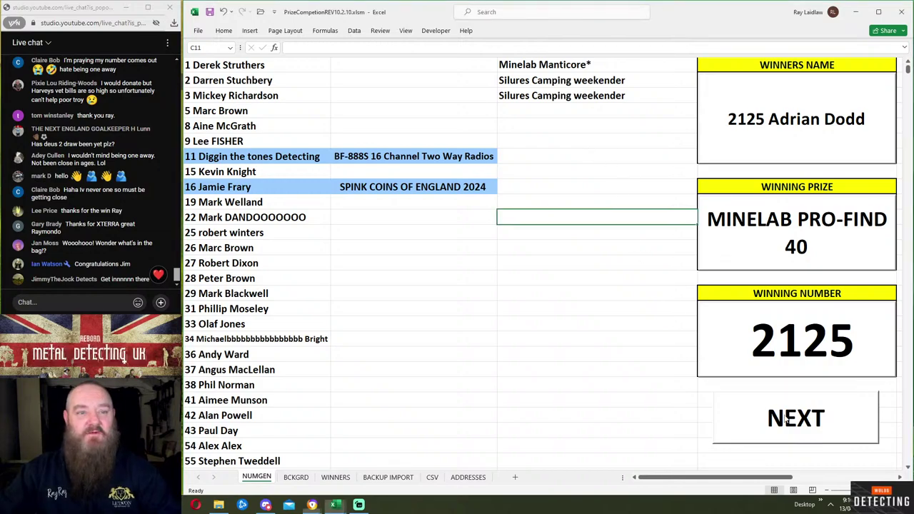
left_click(786, 419)
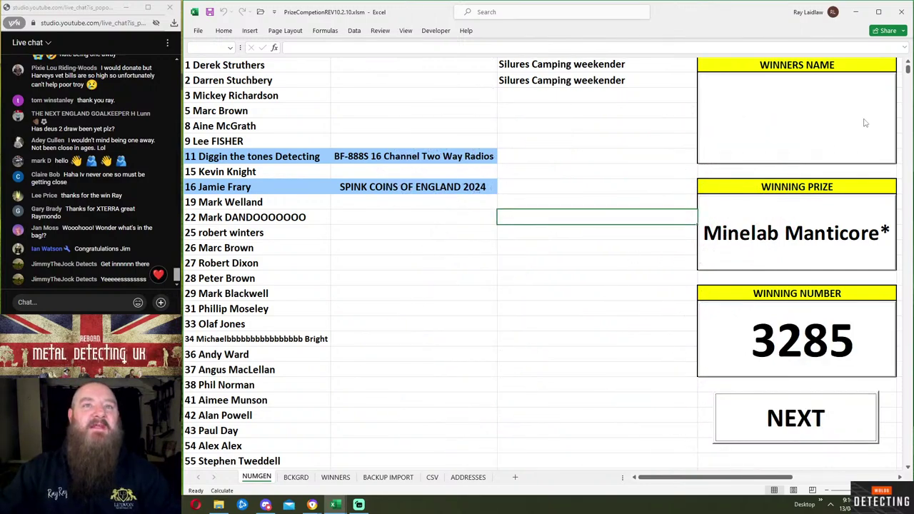
- Look for winning number 3285 in the ticket holder list of the NUMGEN sheet
left_click_drag(908, 67, 908, 175)
scroll(659, 186, "down", 20)
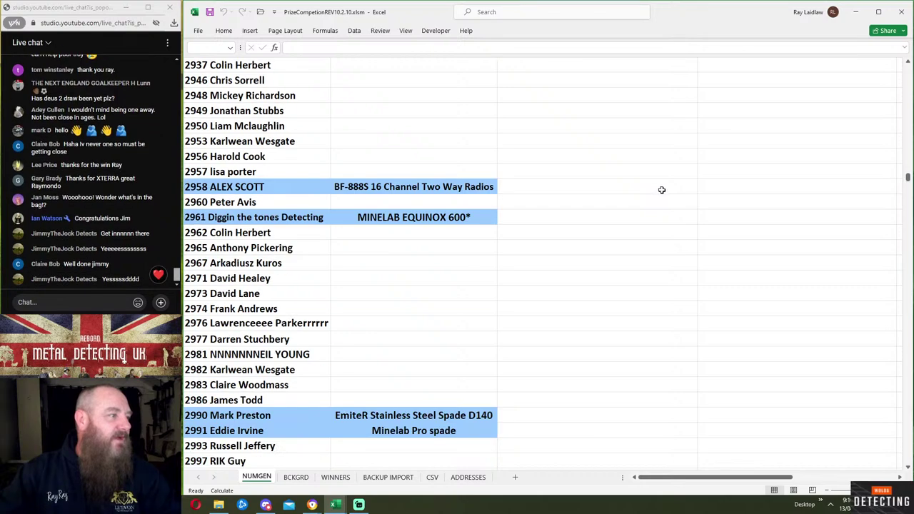
scroll(664, 194, "down", 12)
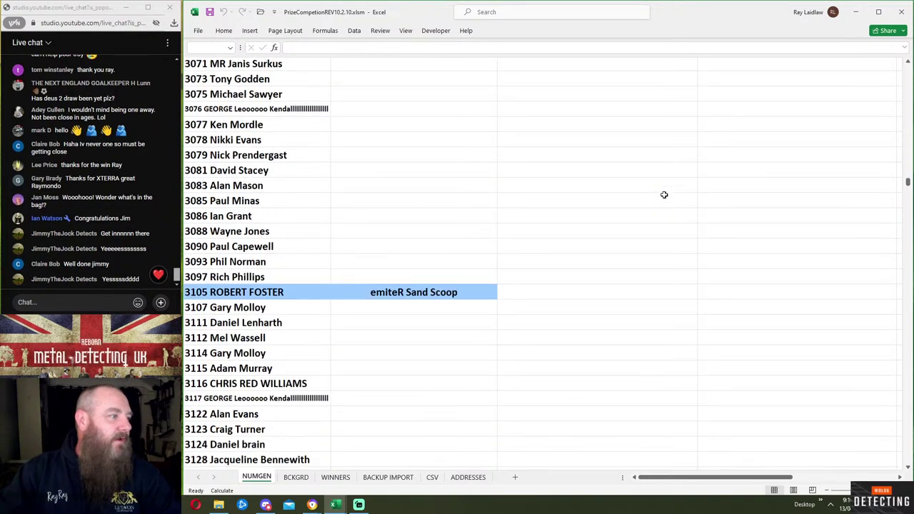
scroll(666, 197, "down", 8)
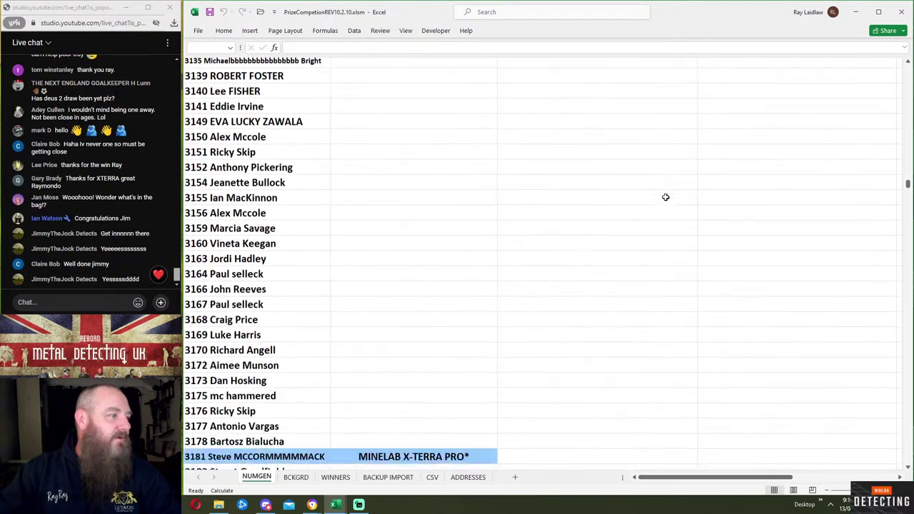
scroll(666, 197, "down", 6)
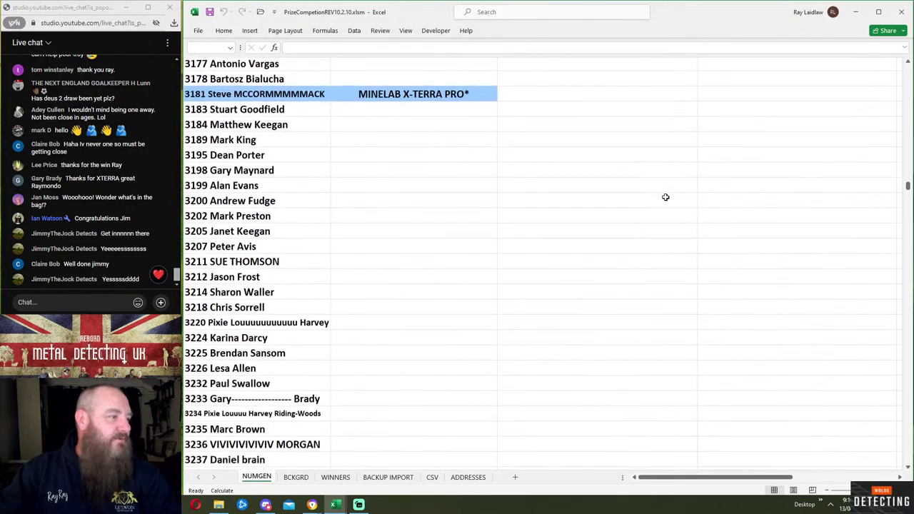